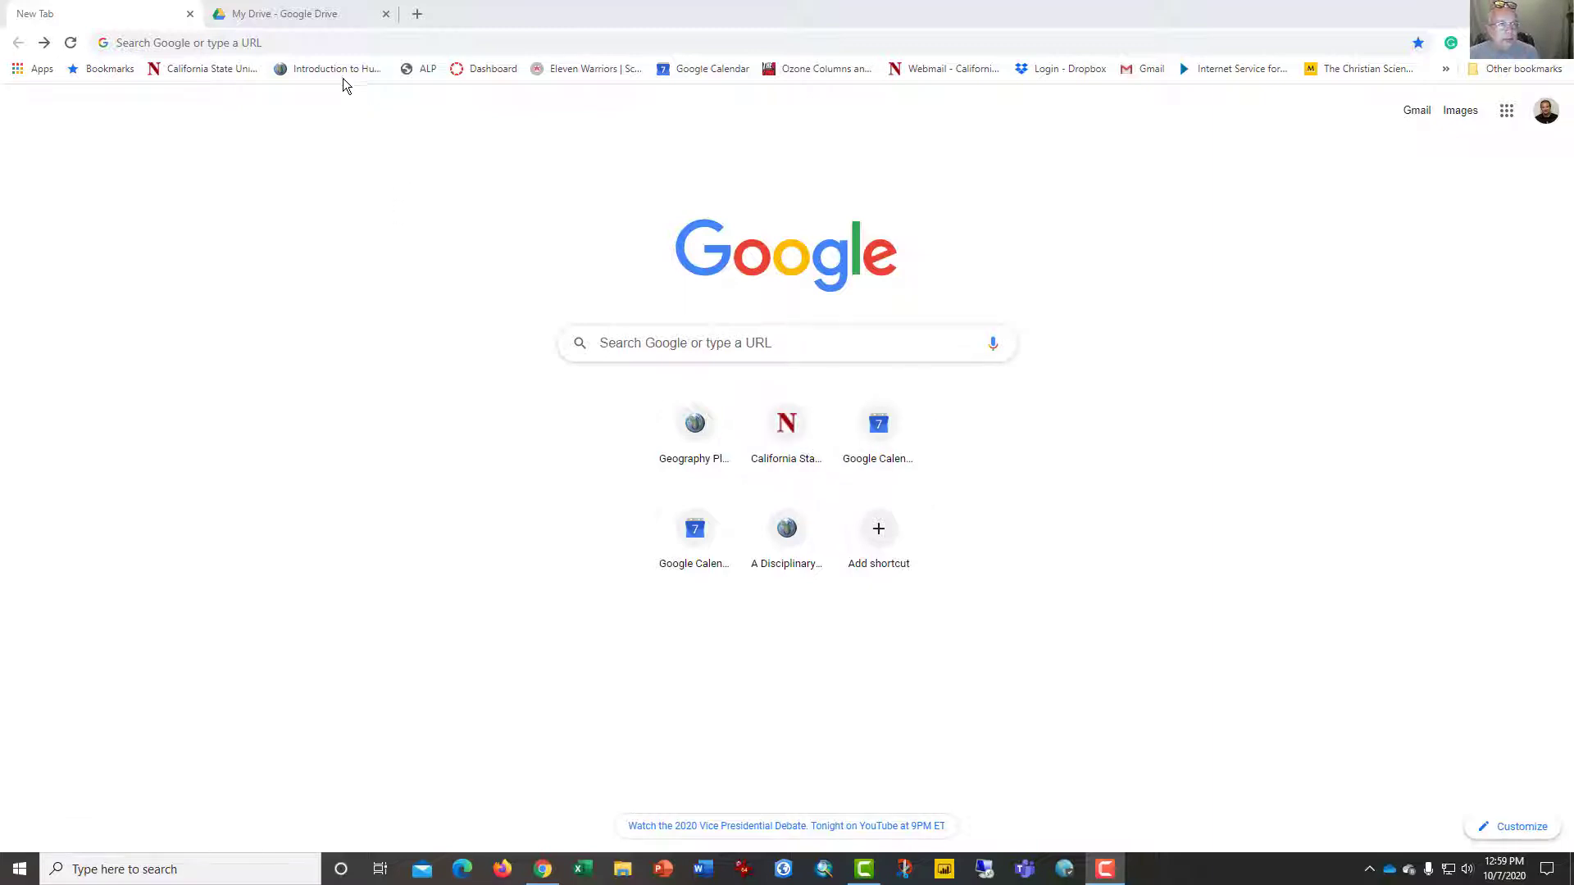
# Rerun the 'la county health department restaurant' Google search from history and scroll the results
pyautogui.click(305, 42)
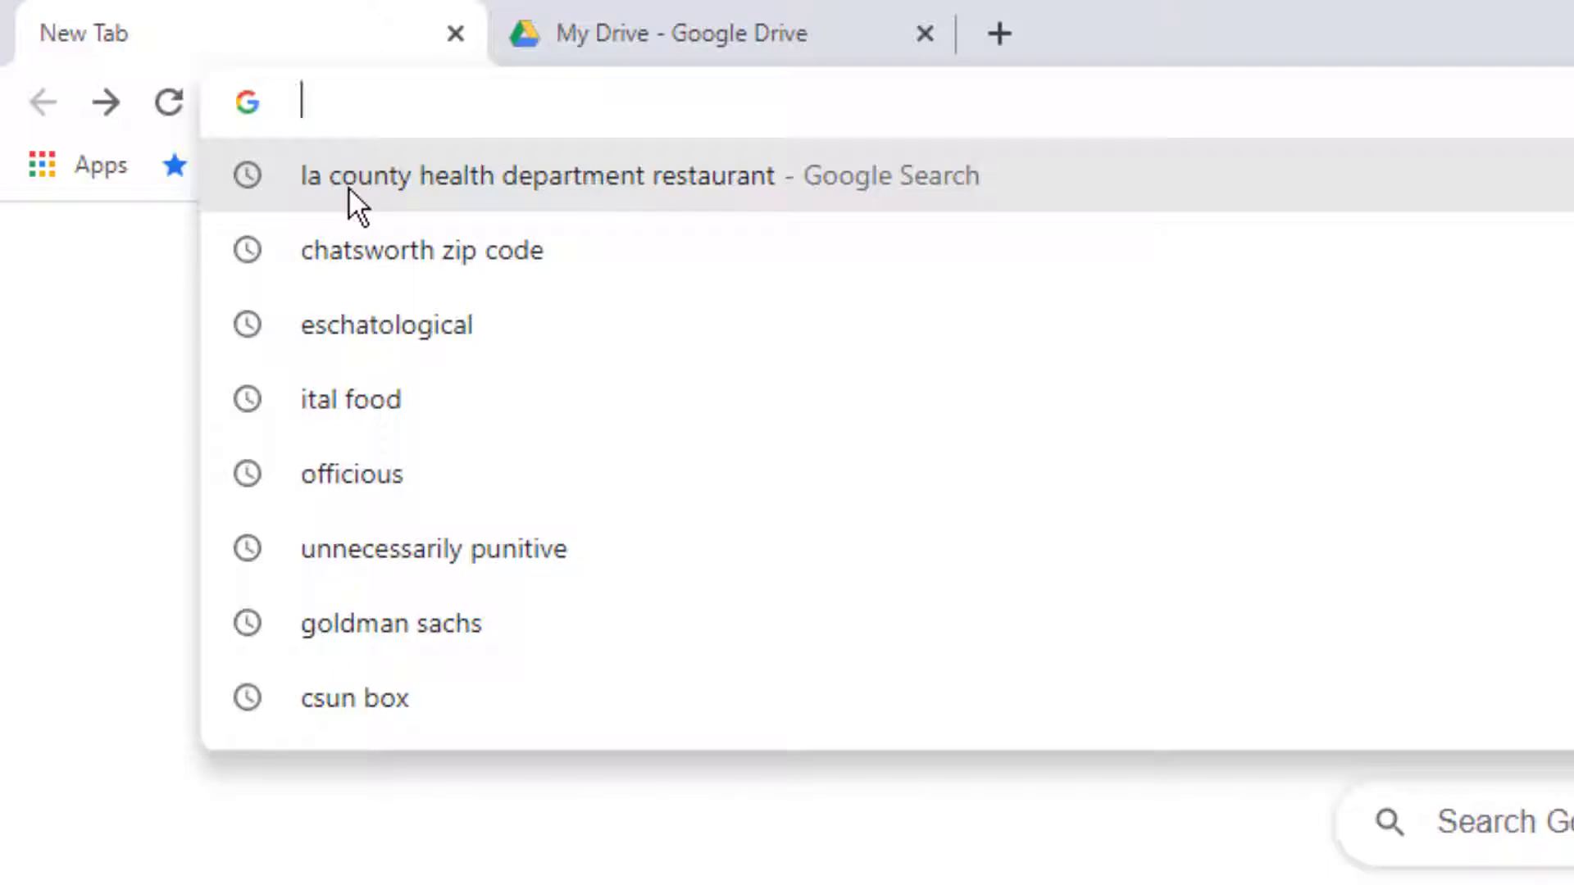
pyautogui.click(347, 186)
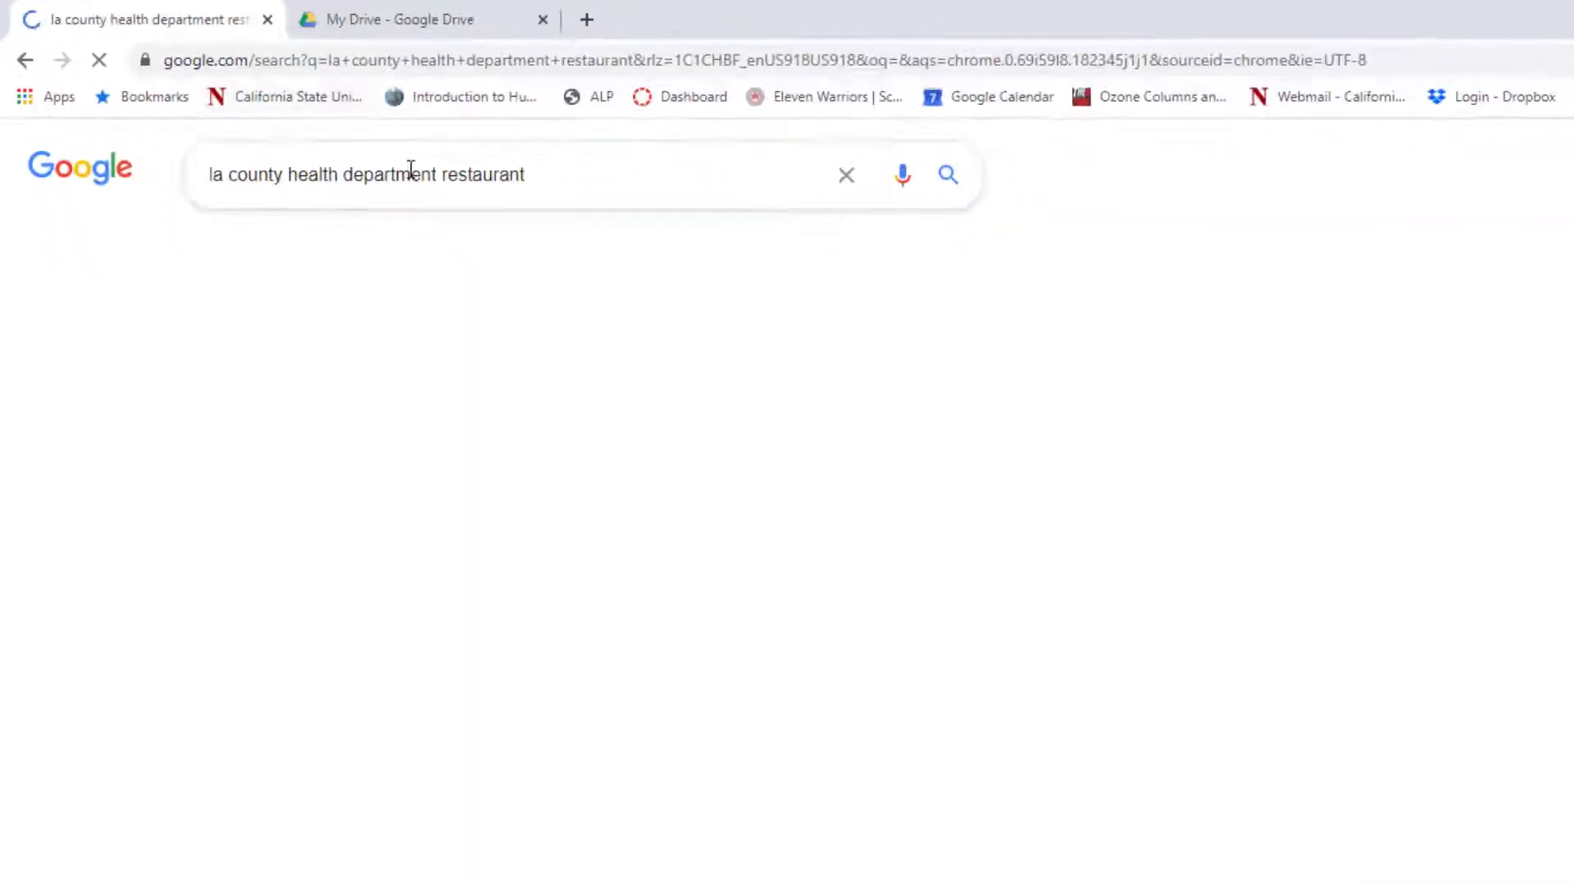
pyautogui.click(549, 174)
pyautogui.click(1221, 547)
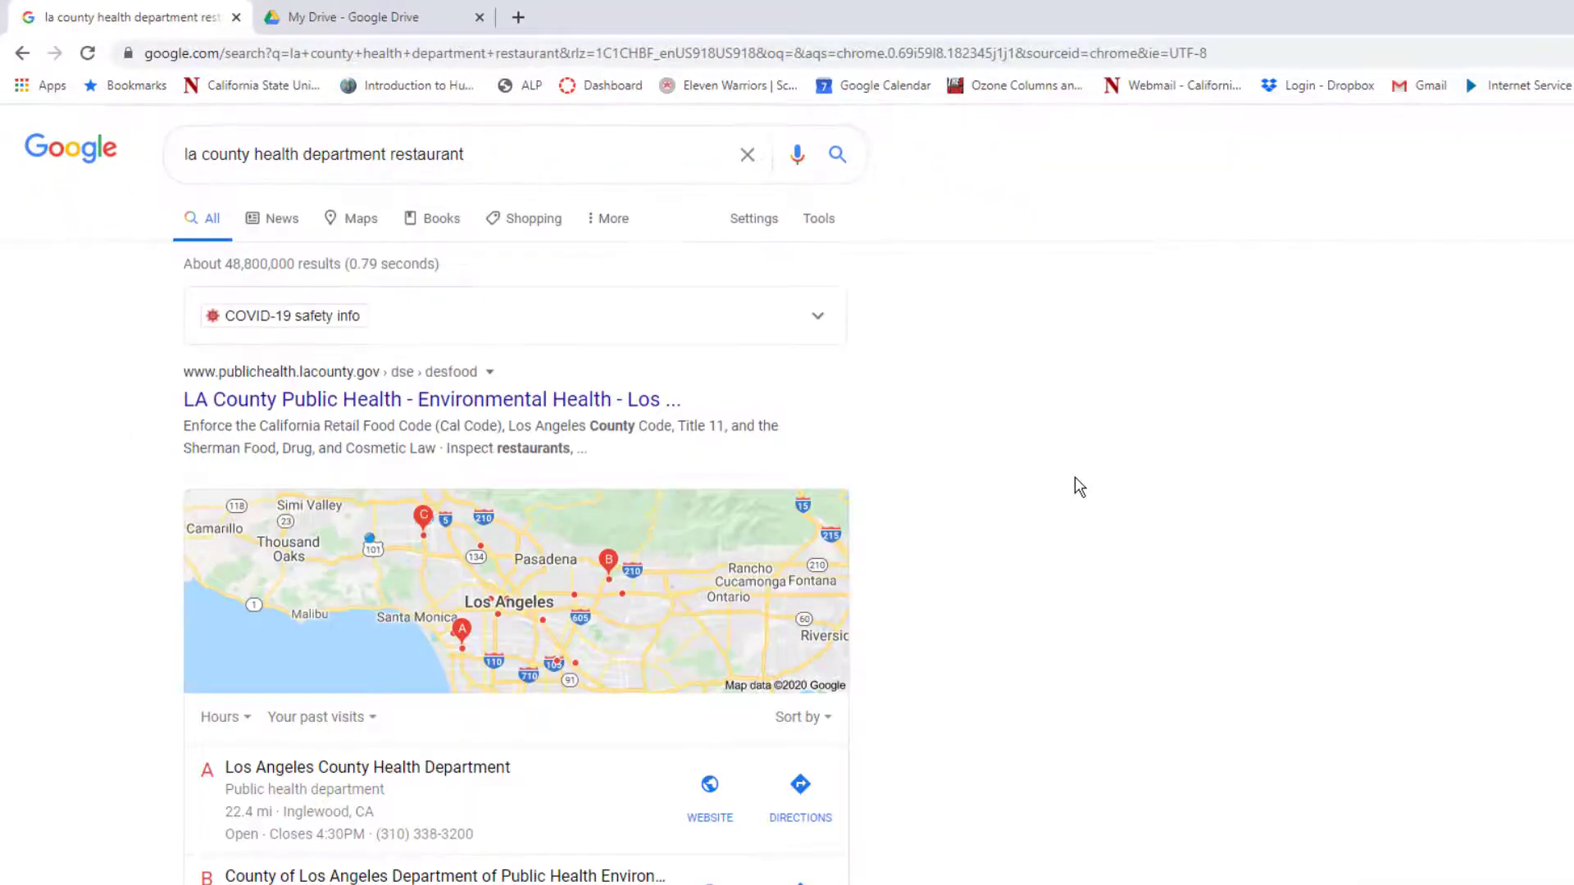
pyautogui.scroll(-7, 1075, 478)
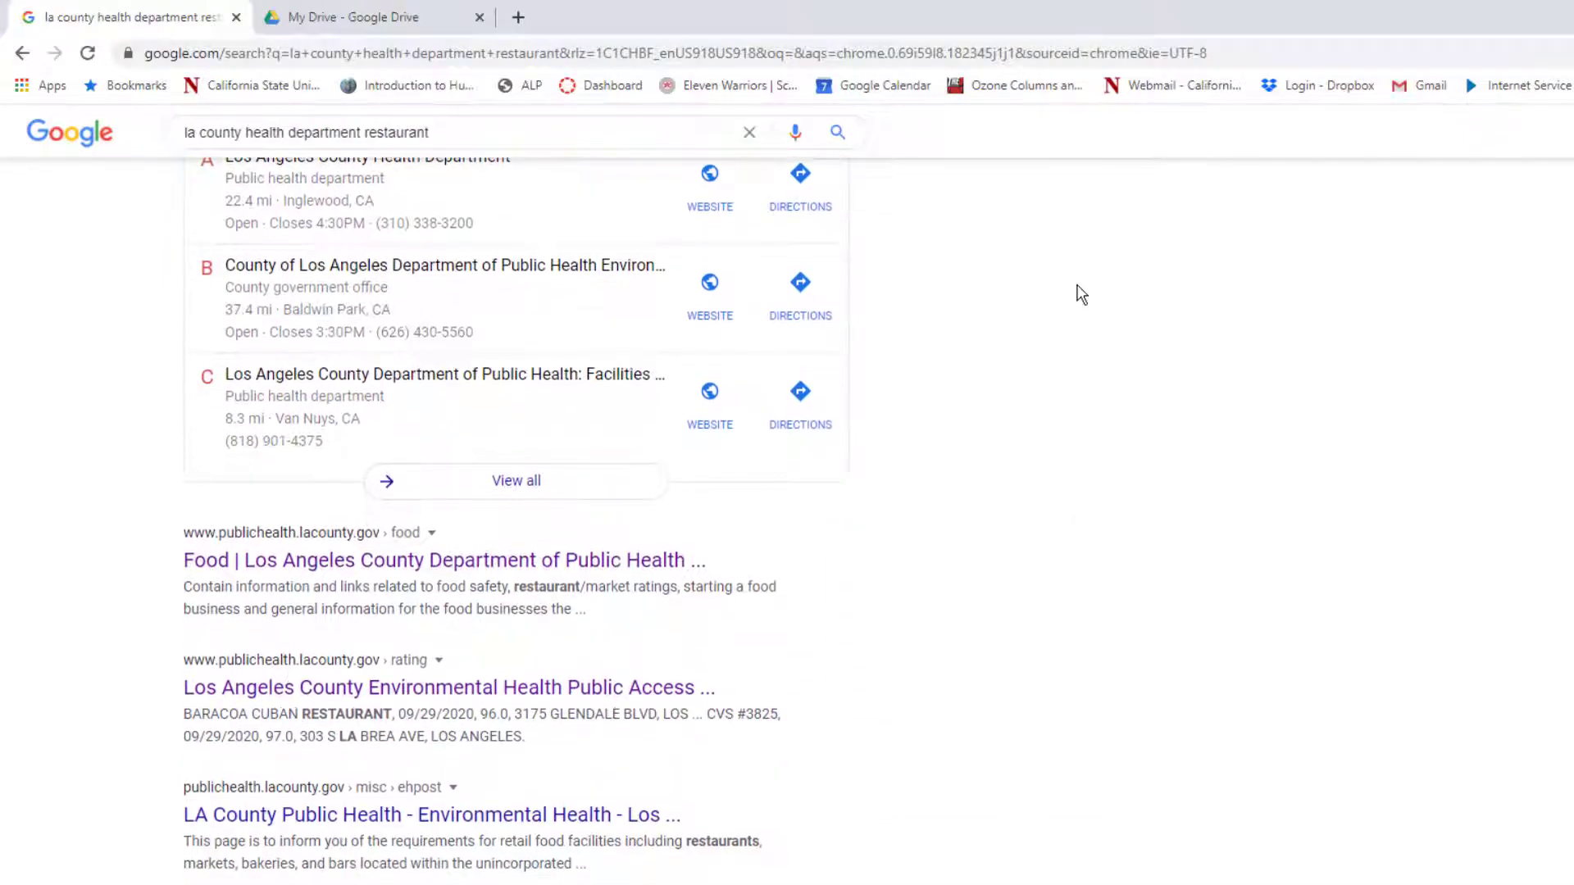
pyautogui.scroll(-5, 1078, 296)
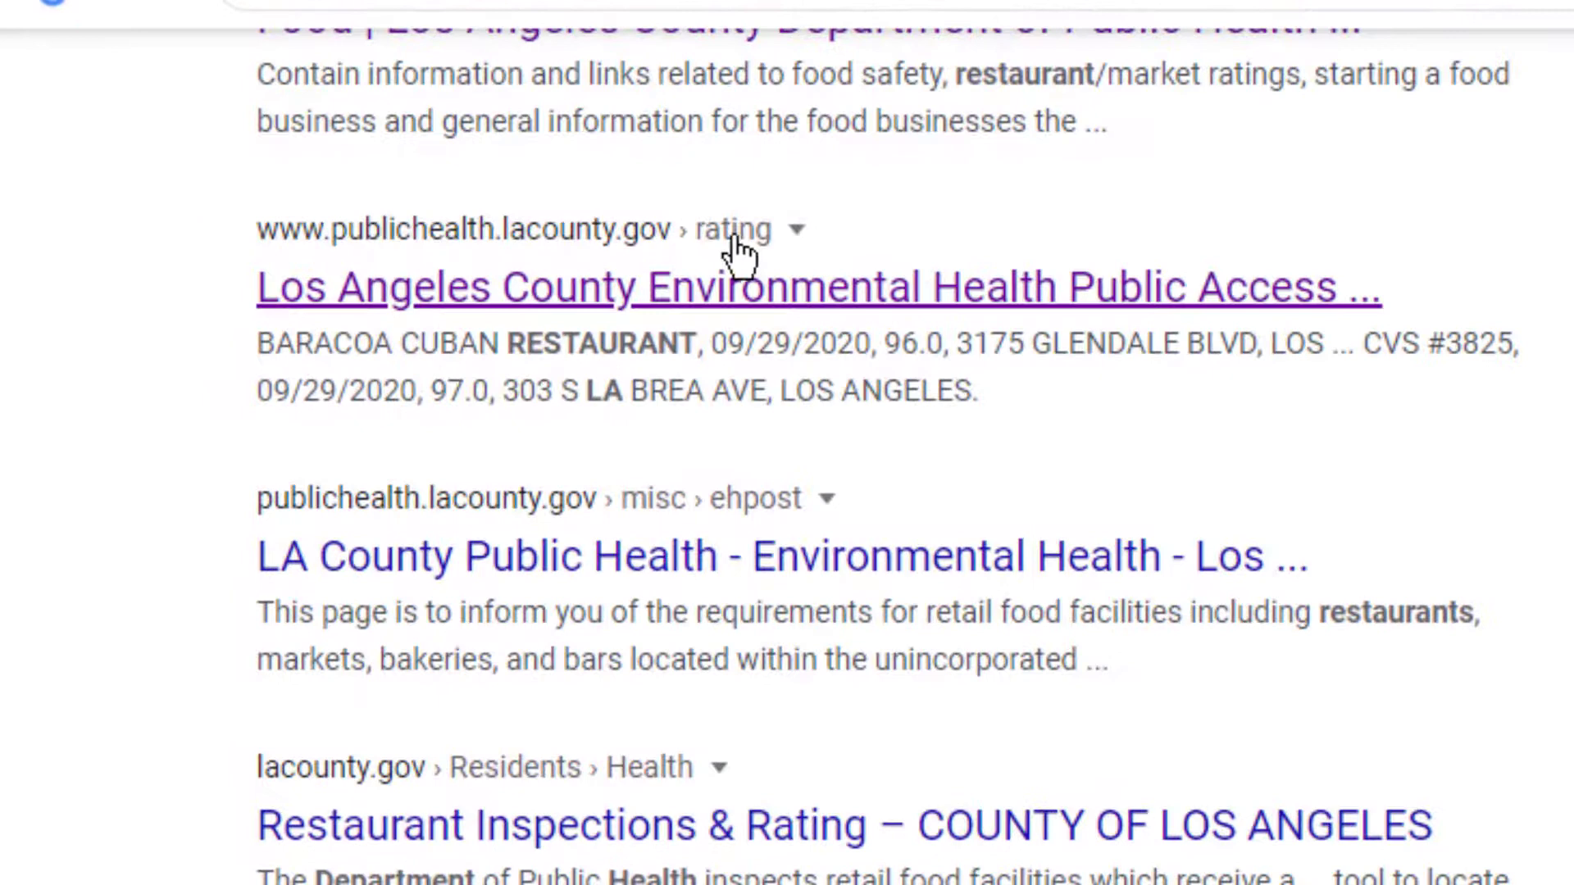
# Open the LA County Environmental Health site, narrow to Food Facility (Restaurants/Markets) and enter zip 91311
pyautogui.click(726, 294)
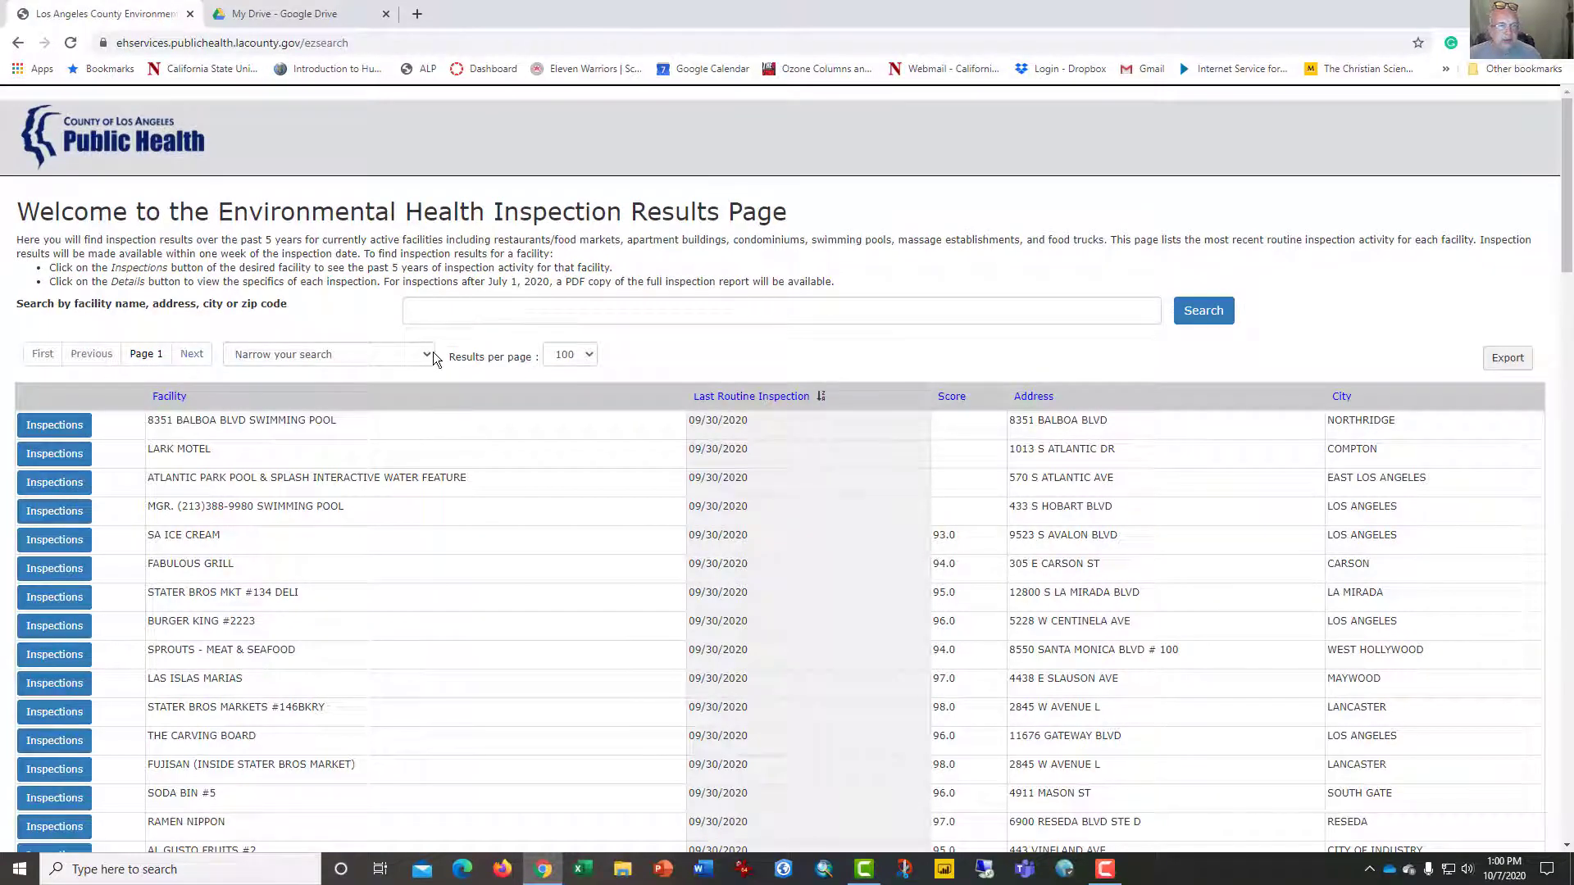
pyautogui.click(574, 382)
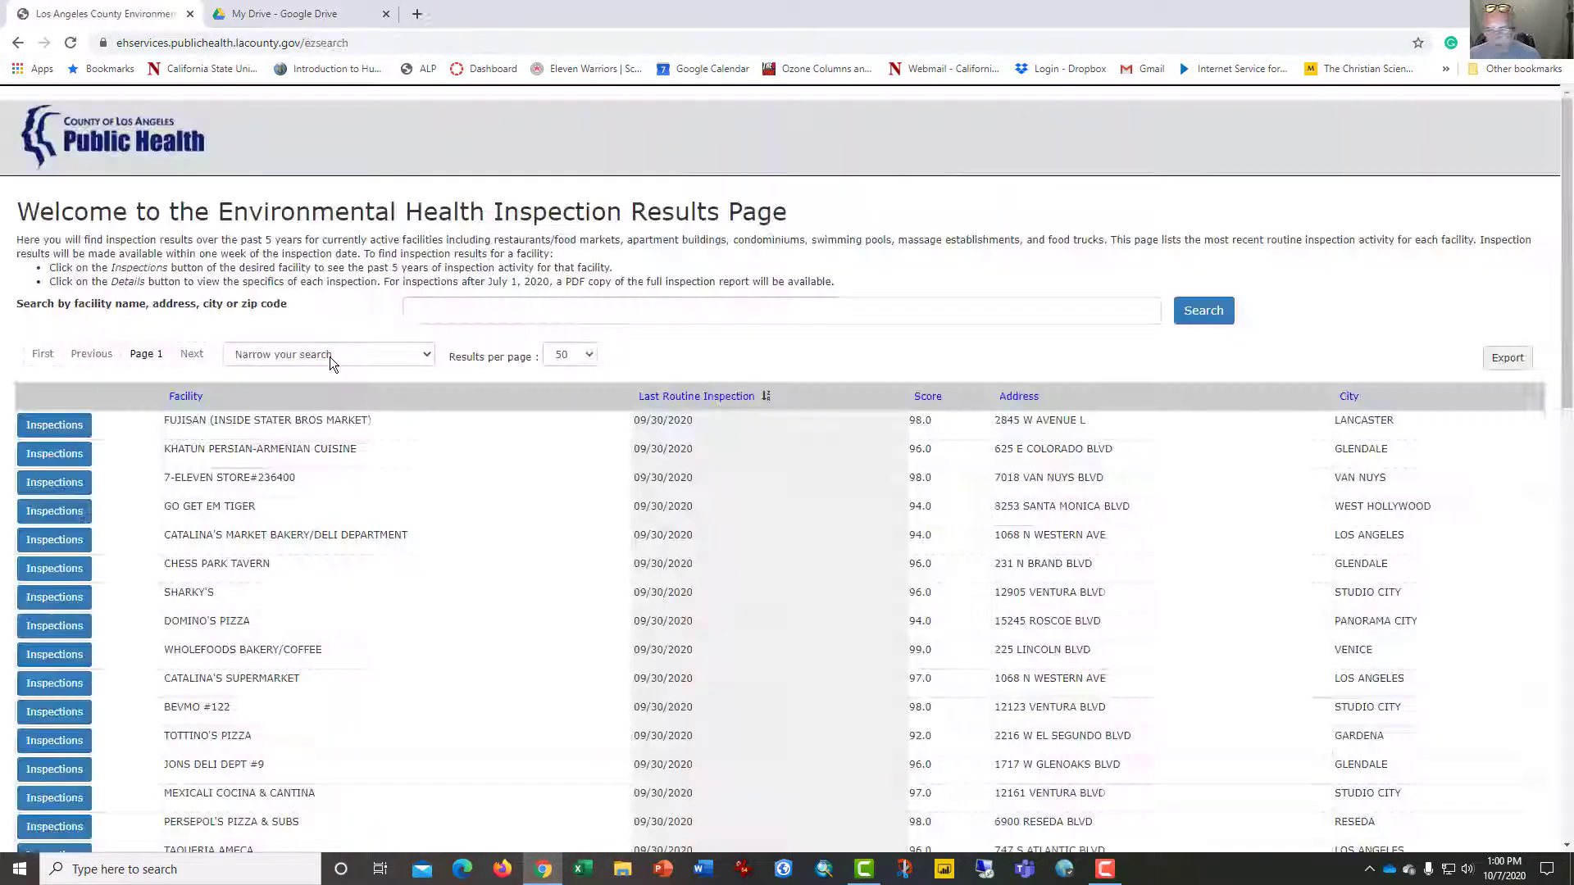
pyautogui.click(330, 356)
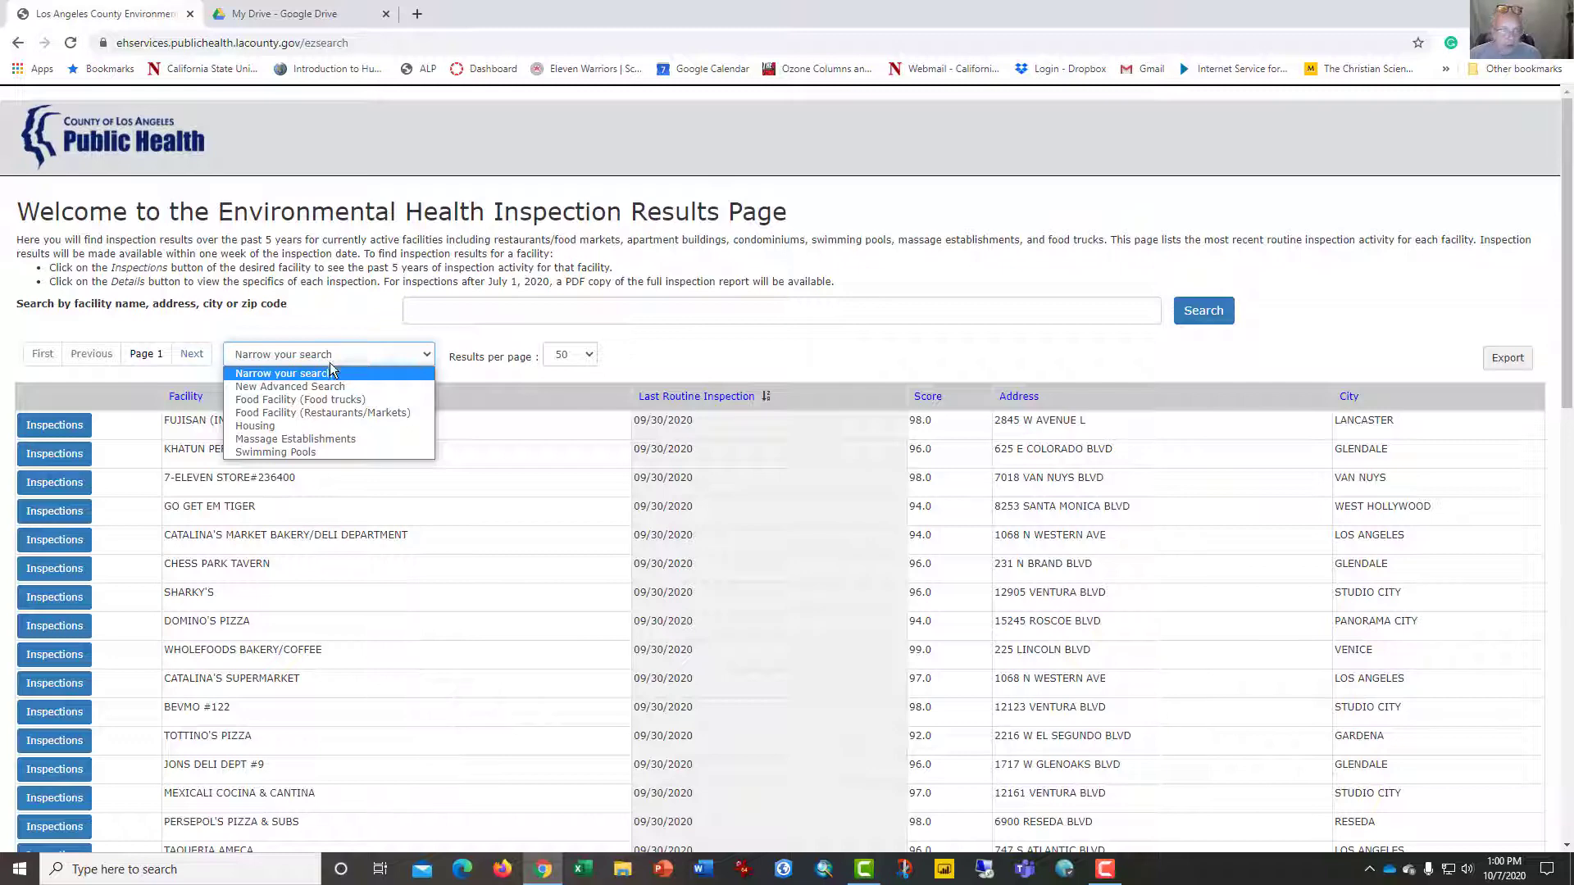
pyautogui.click(308, 413)
pyautogui.click(457, 317)
pyautogui.write('9')
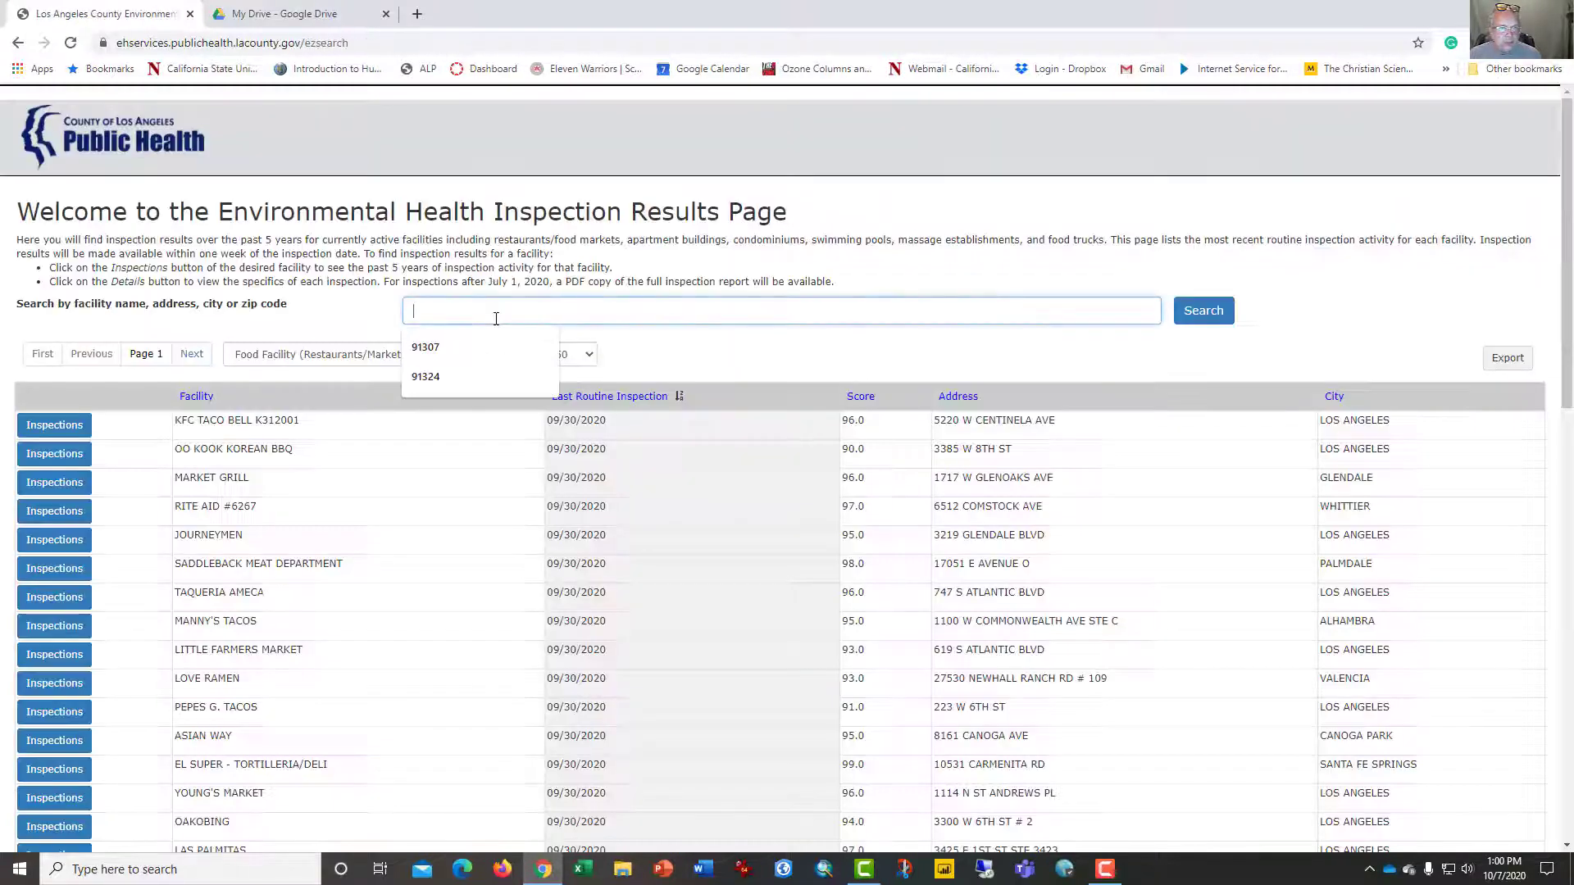
pyautogui.write('1311')
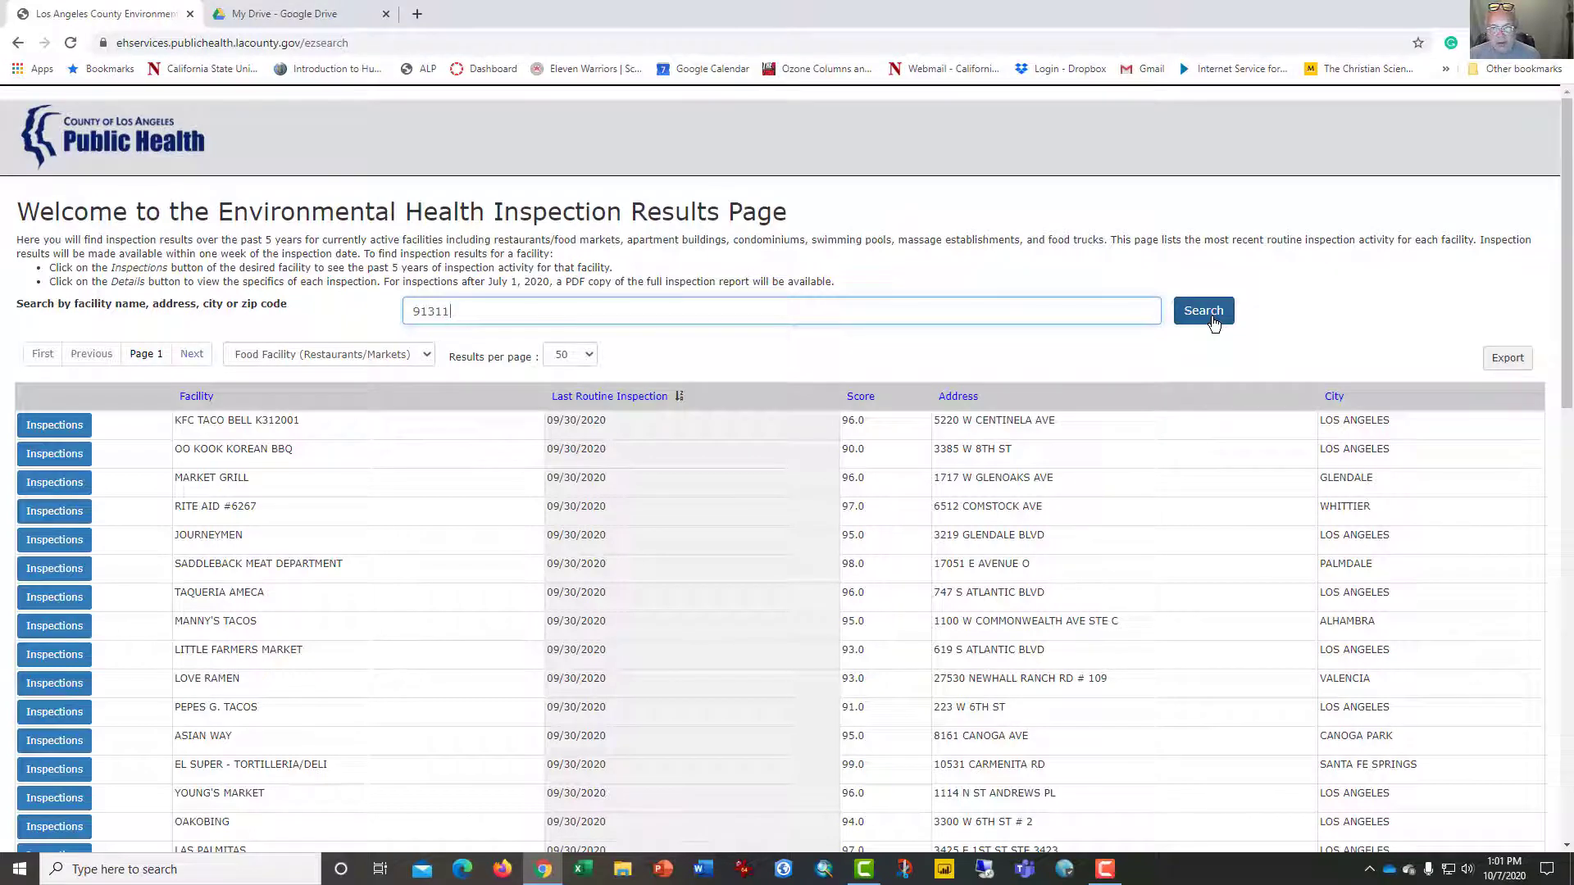
# Search zip code 91311 and scroll through the Chatsworth food facility results
pyautogui.click(1212, 319)
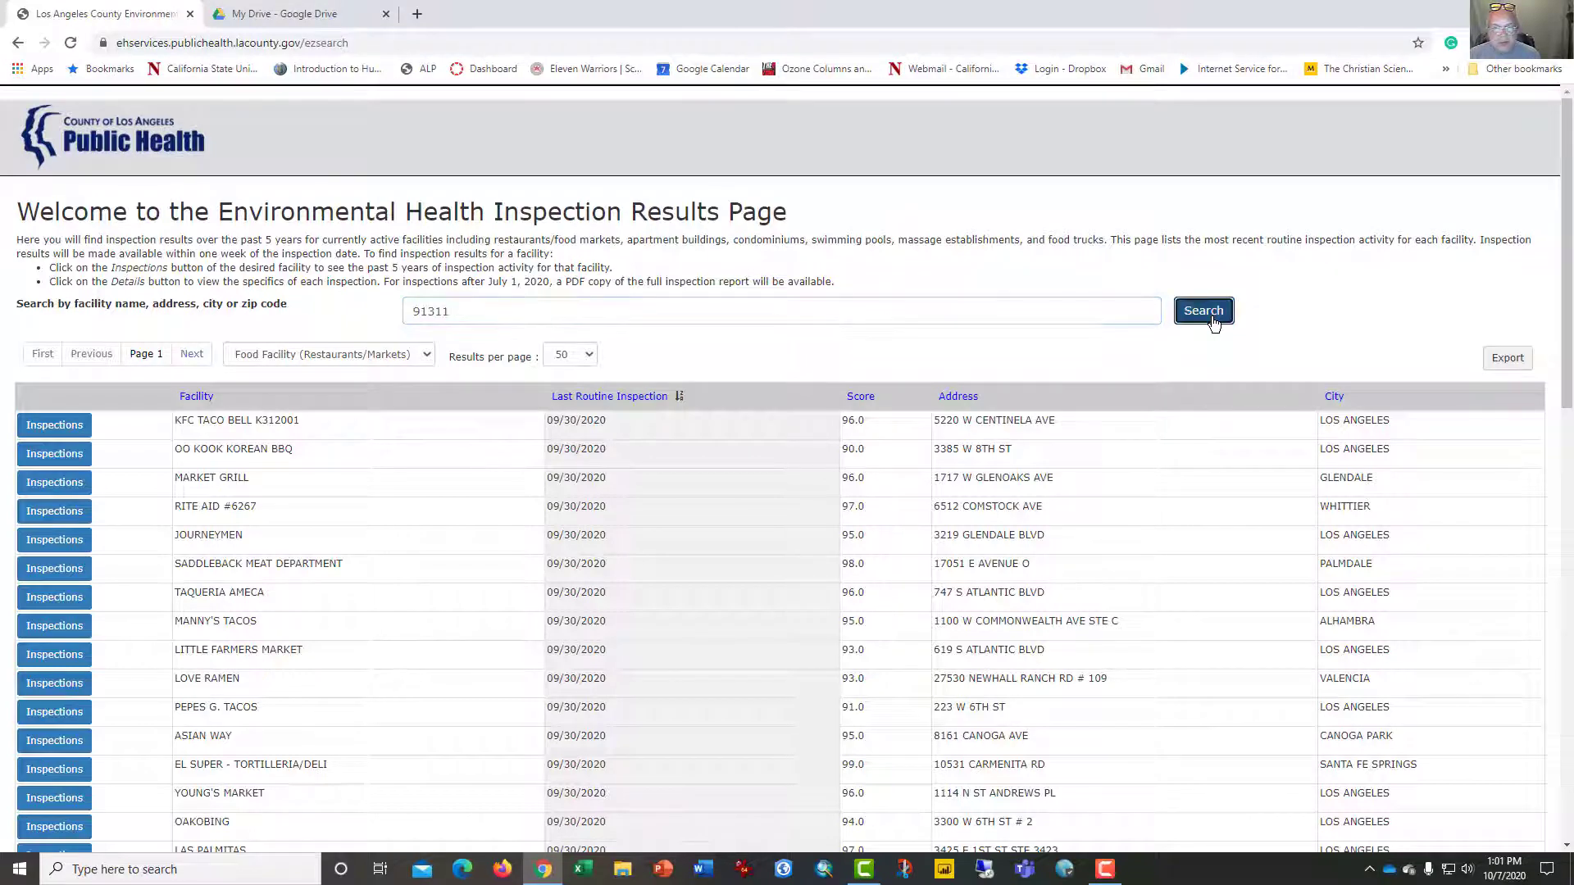
pyautogui.scroll(-13, 846, 392)
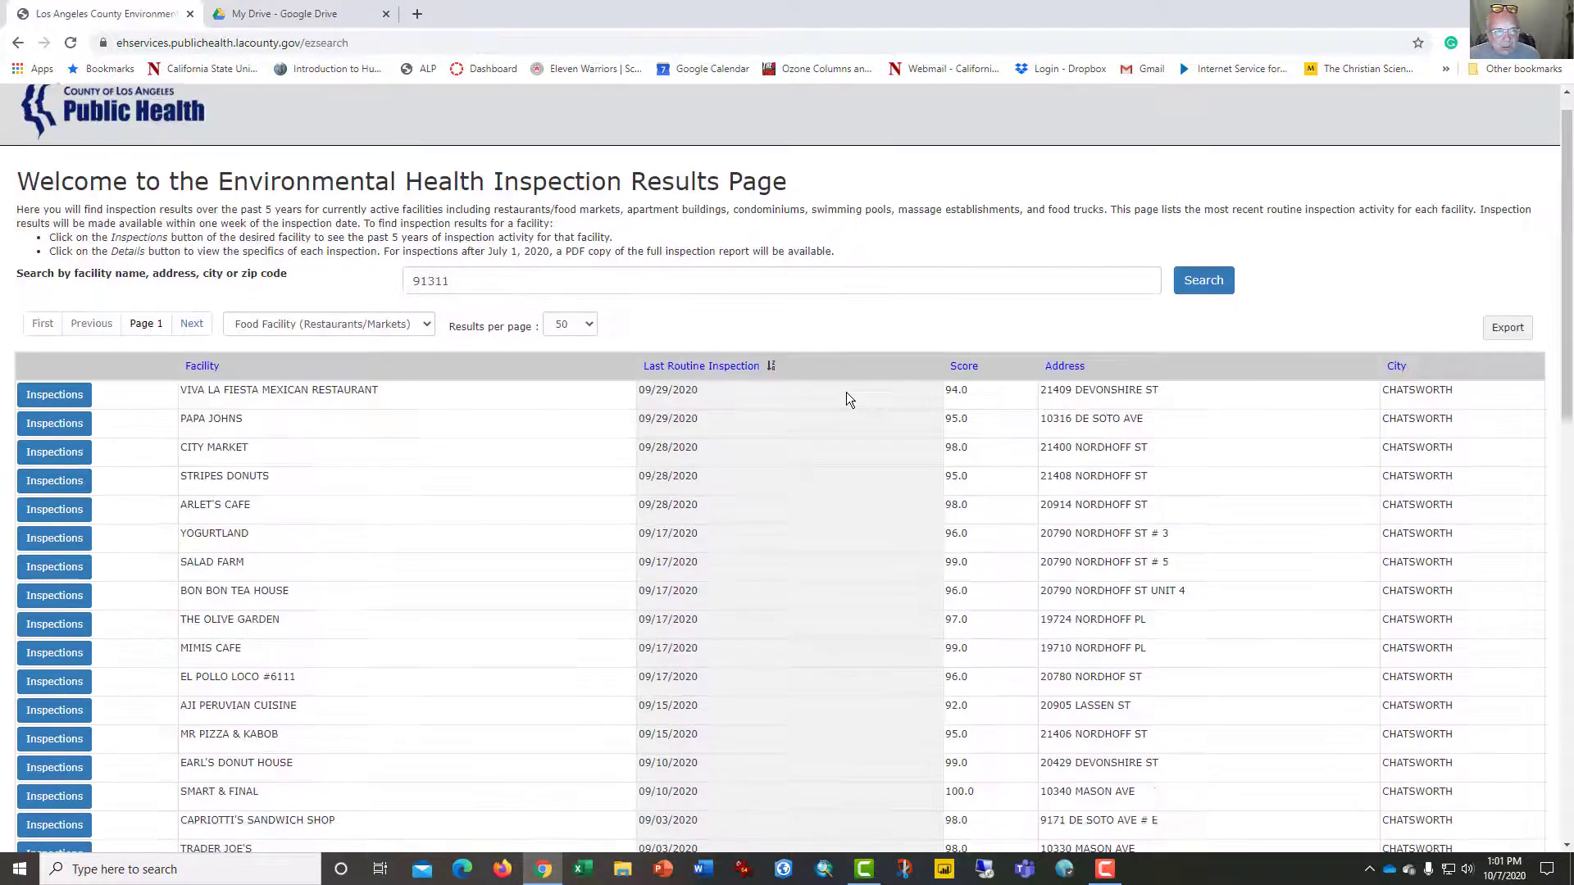
pyautogui.scroll(13, 1039, 524)
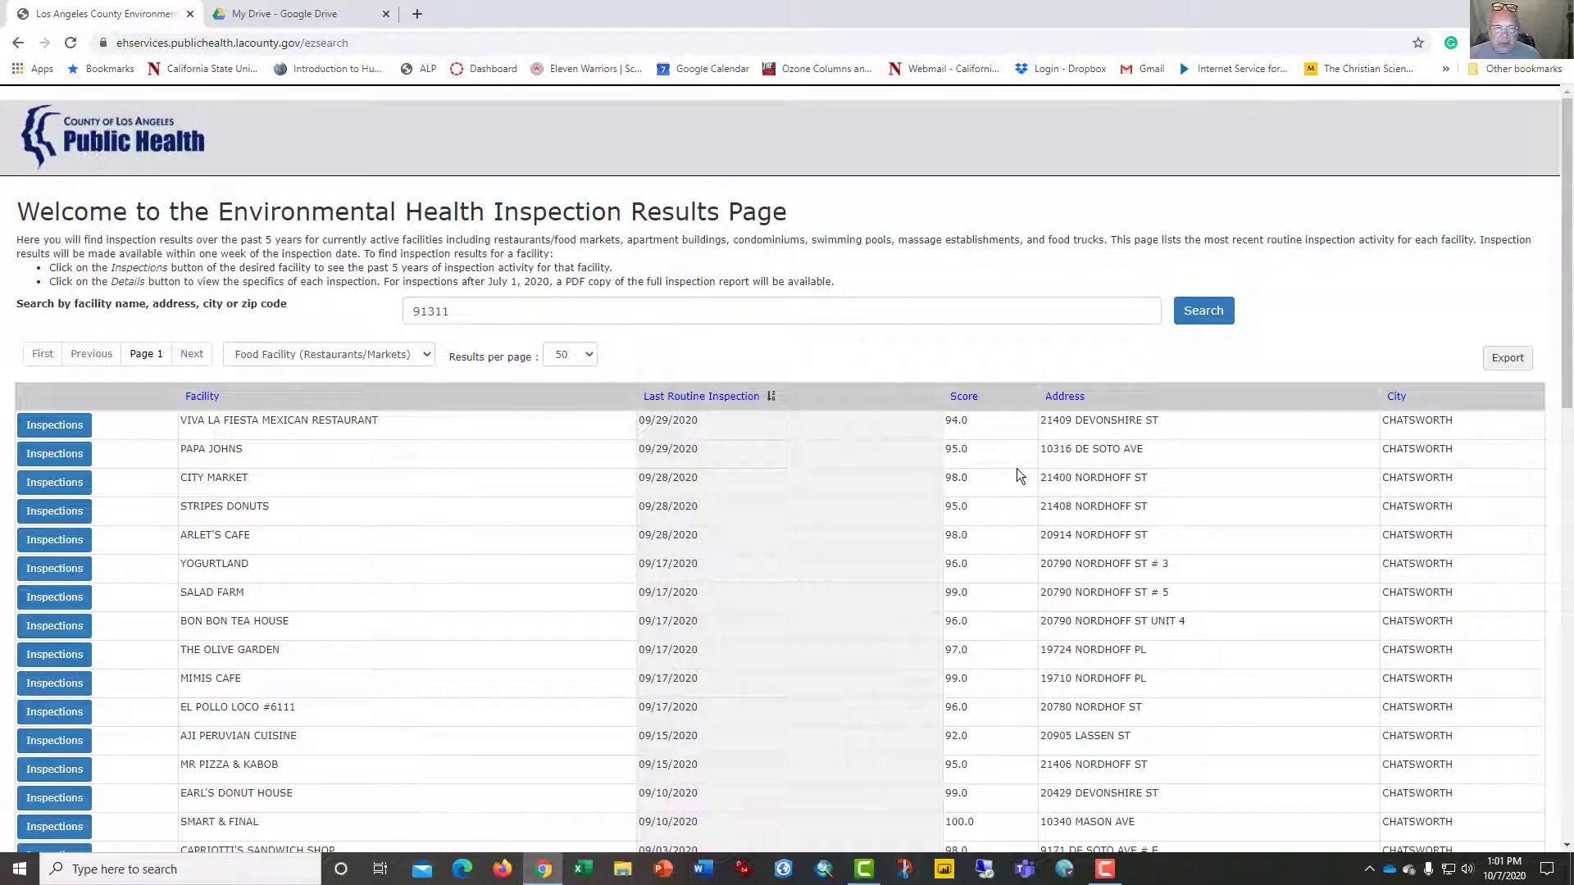
pyautogui.click(1500, 364)
pyautogui.scroll(-14, 1252, 364)
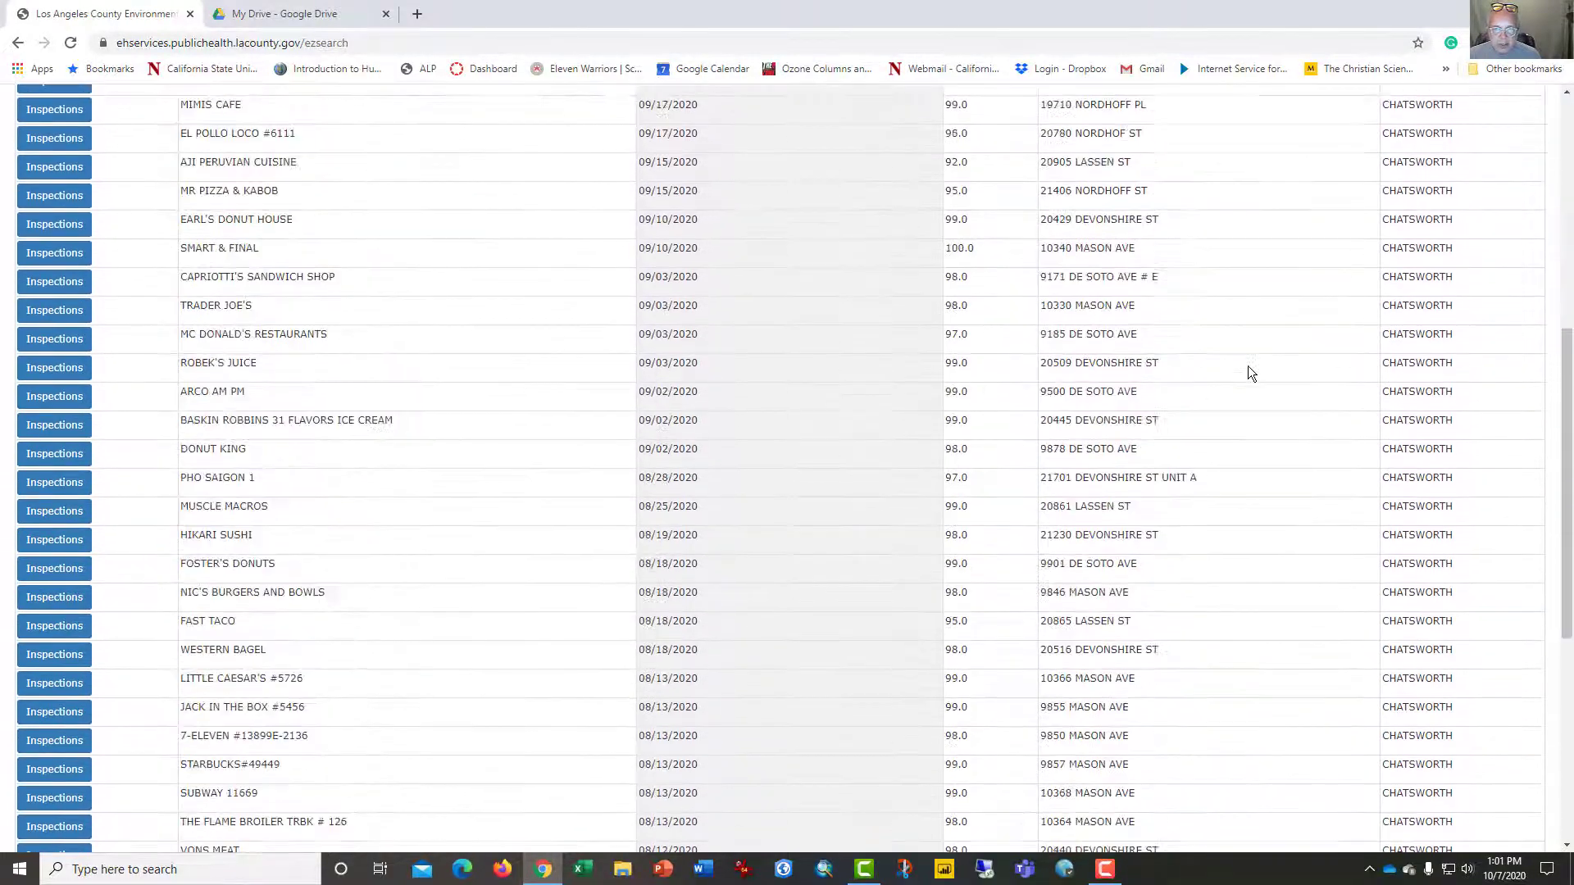
pyautogui.scroll(-2, 1247, 366)
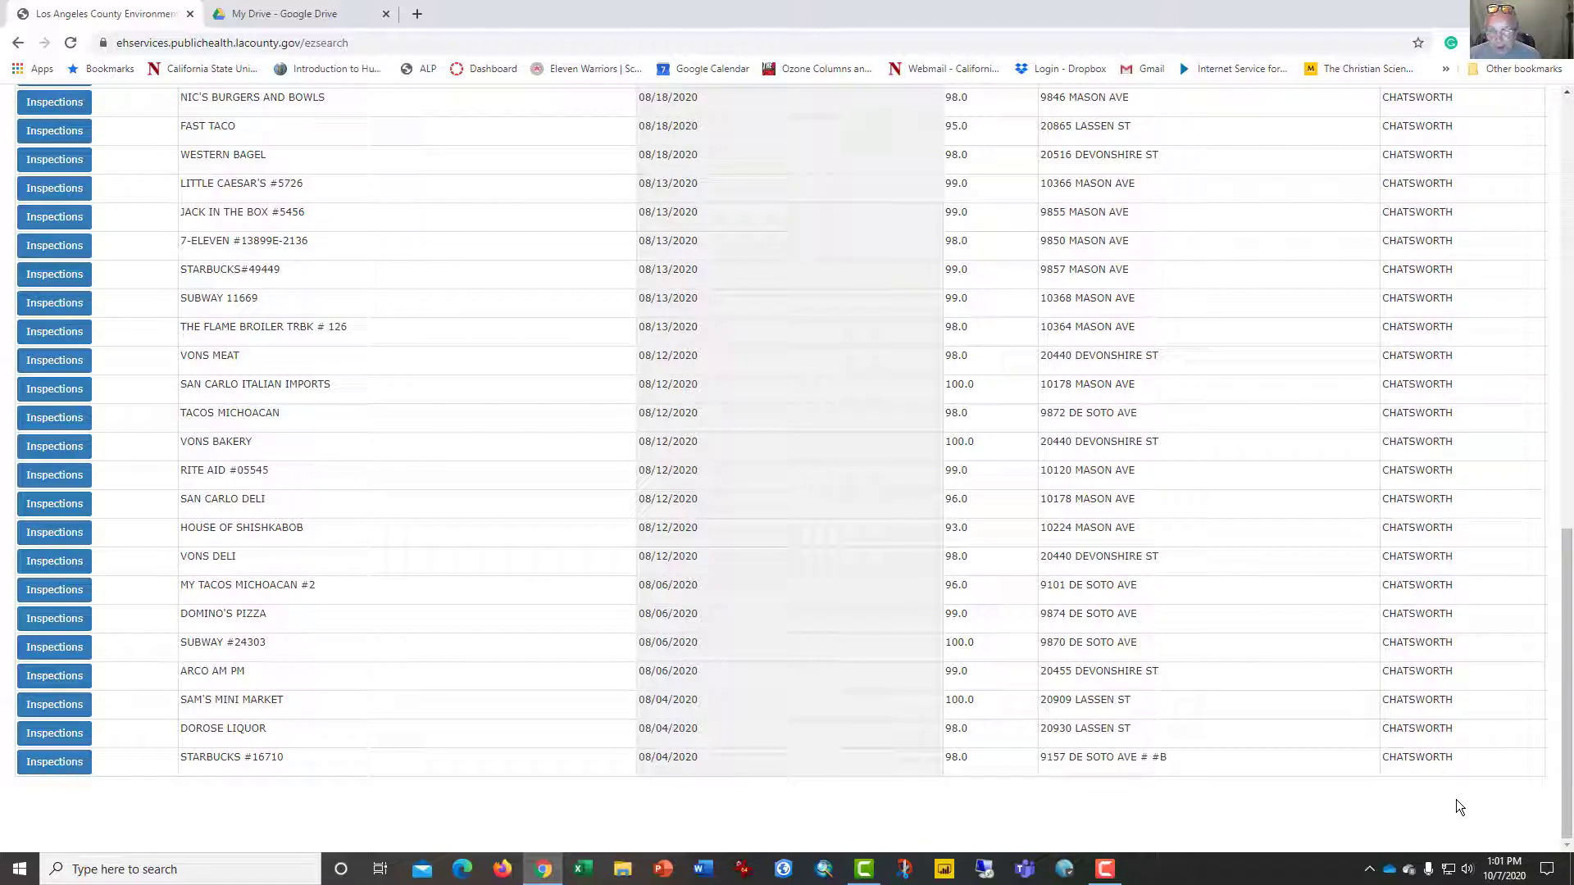
# Select the whole results table up to its header and copy it
pyautogui.moveTo(1457, 800); pyautogui.dragTo(174, 393)
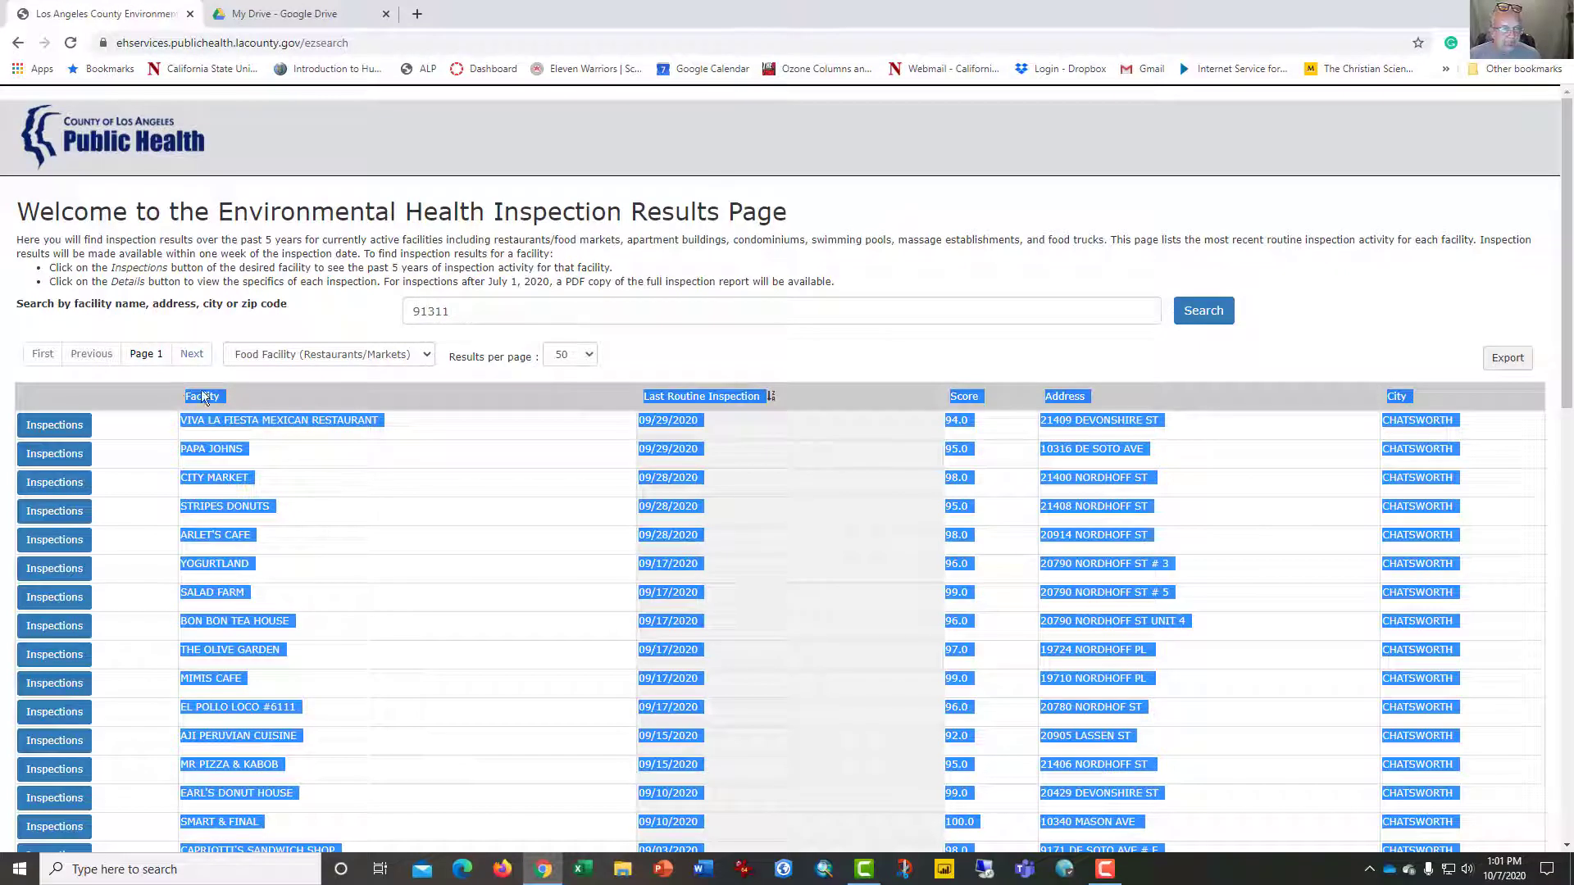
pyautogui.rightClick(203, 397)
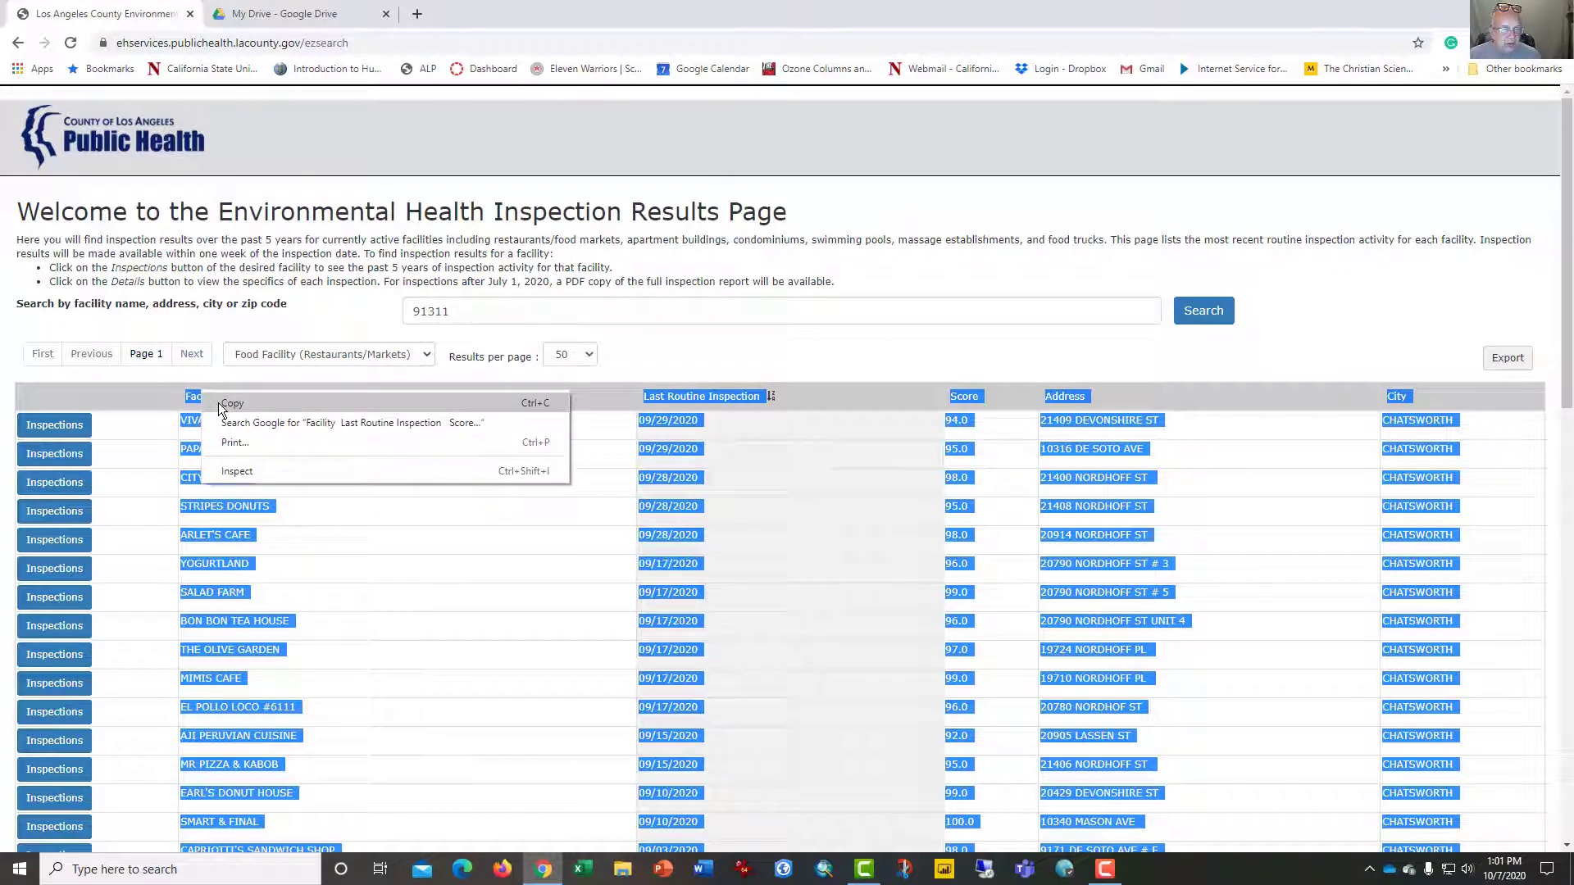
pyautogui.click(221, 402)
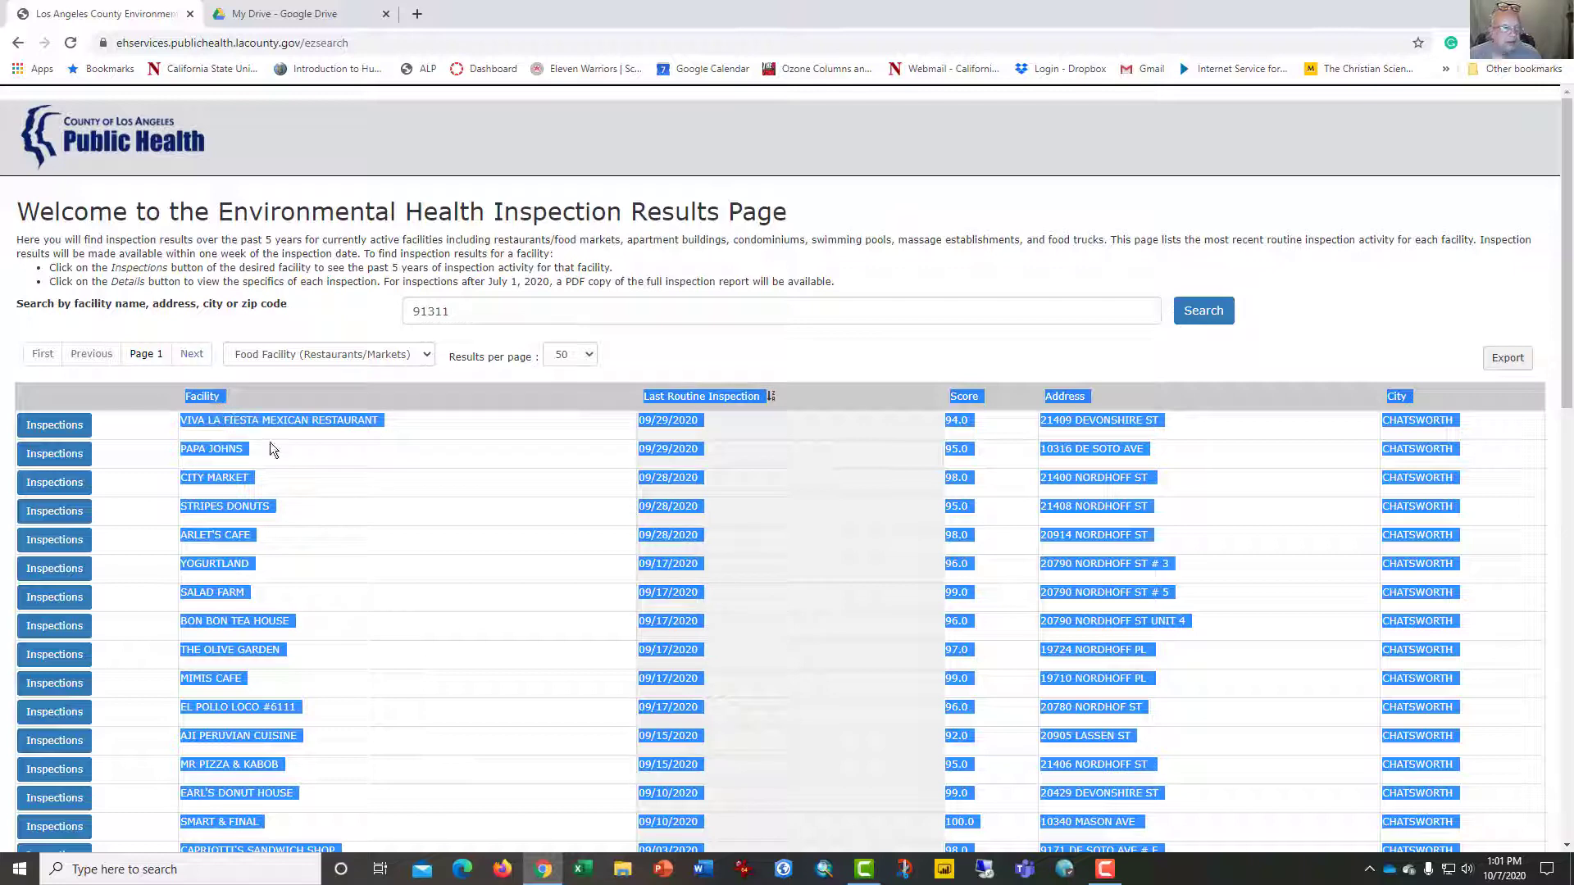
# Create a new blank Google Sheets spreadsheet from My Drive in Google Drive
pyautogui.click(310, 14)
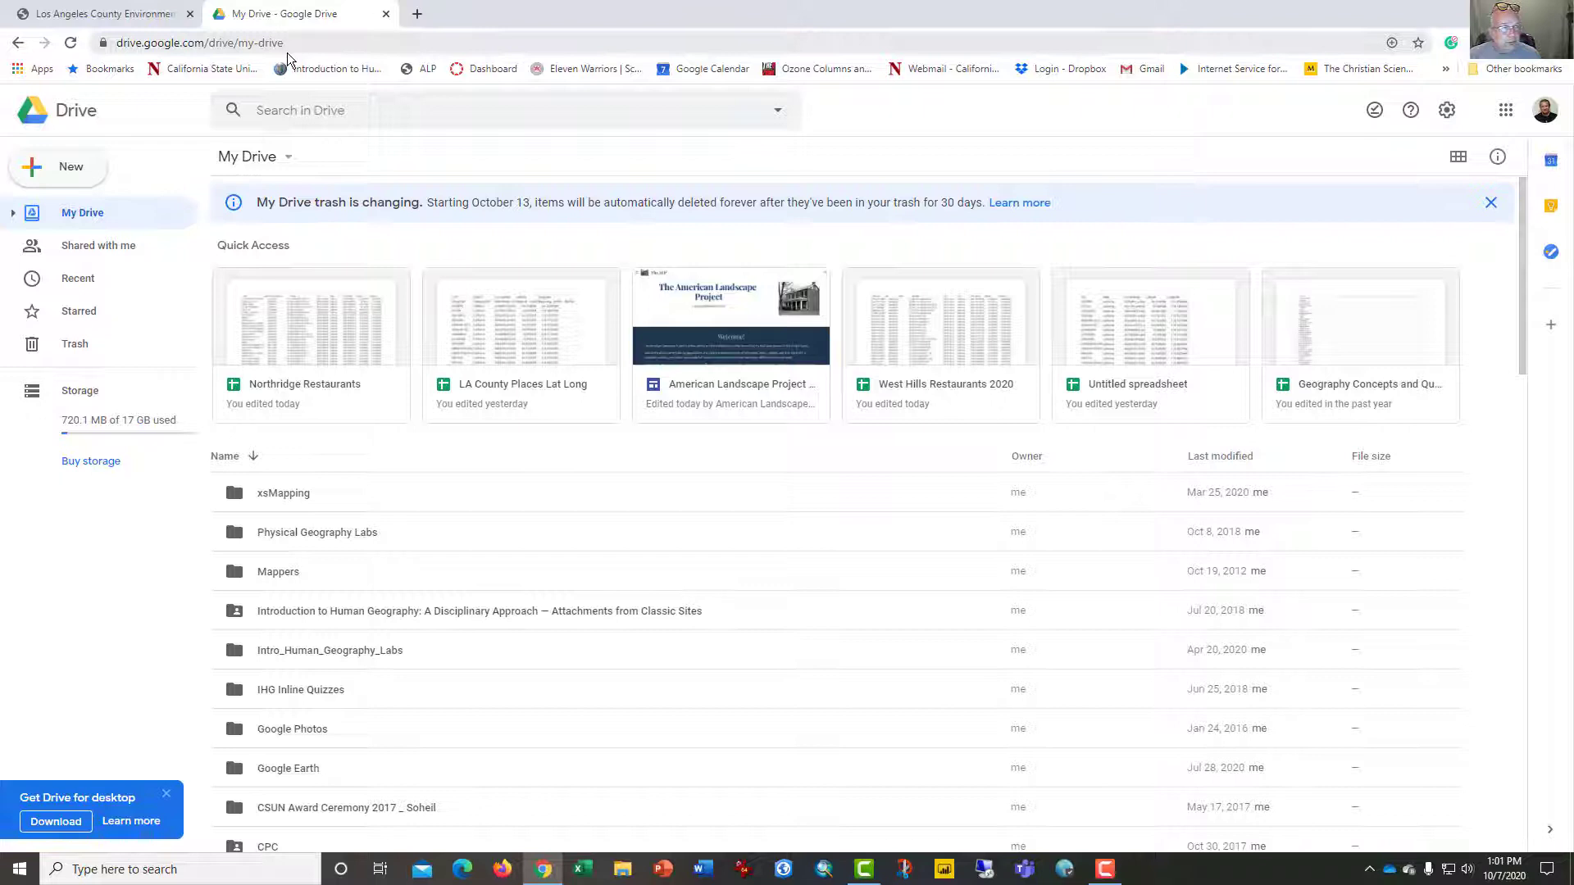
pyautogui.click(82, 170)
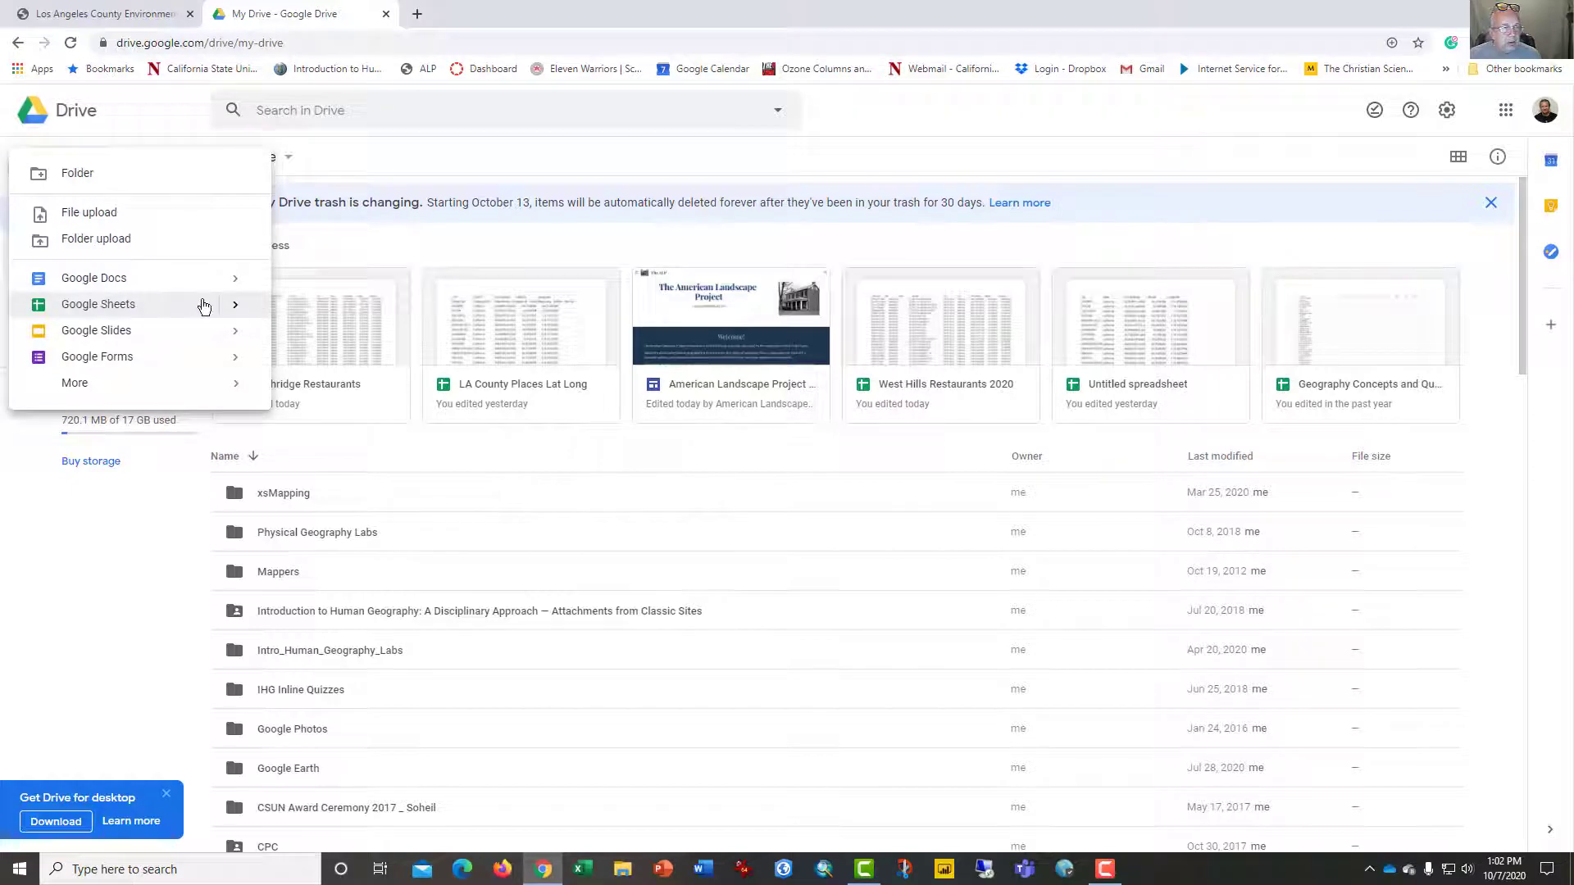
pyautogui.click(139, 308)
pyautogui.rightClick(108, 221)
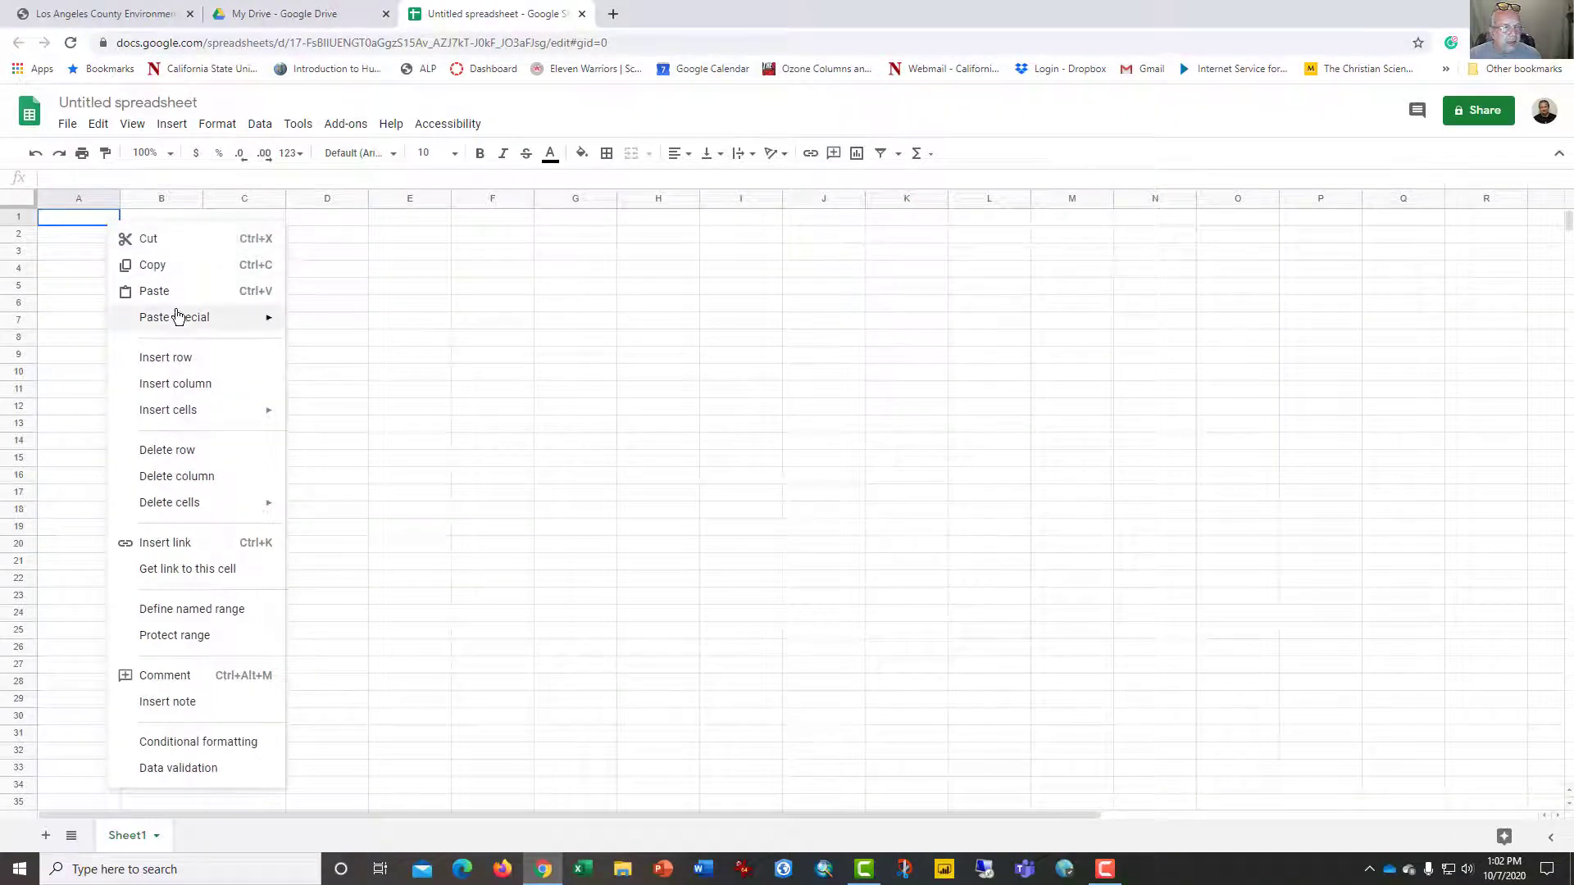
# Paste the inspection table as plain values and shift the header row over to start at A1
pyautogui.moveTo(187, 319)
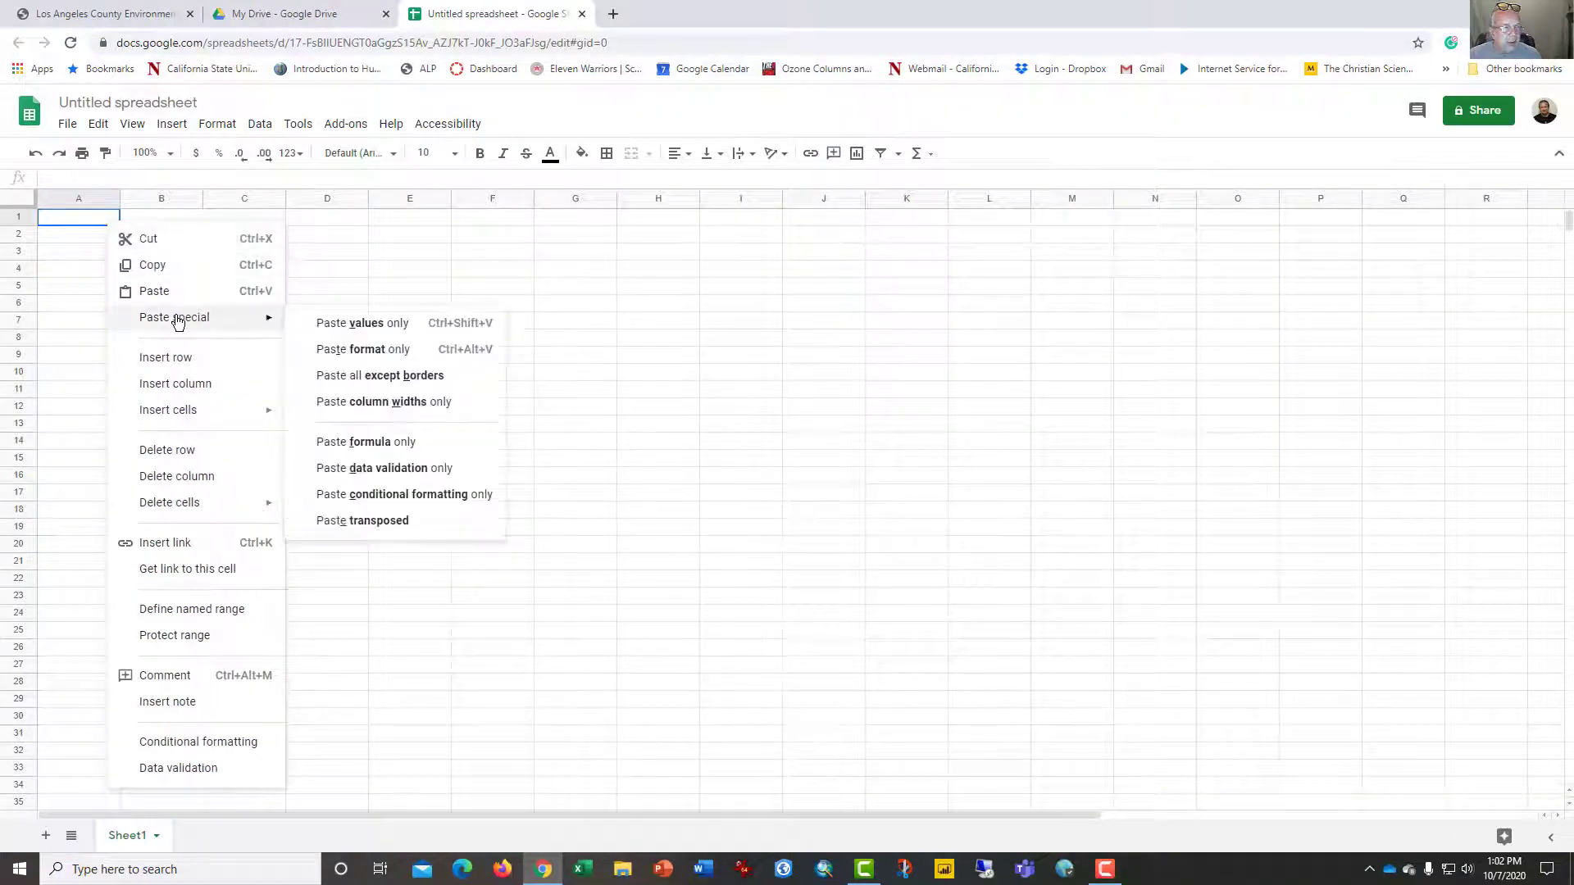
pyautogui.click(377, 330)
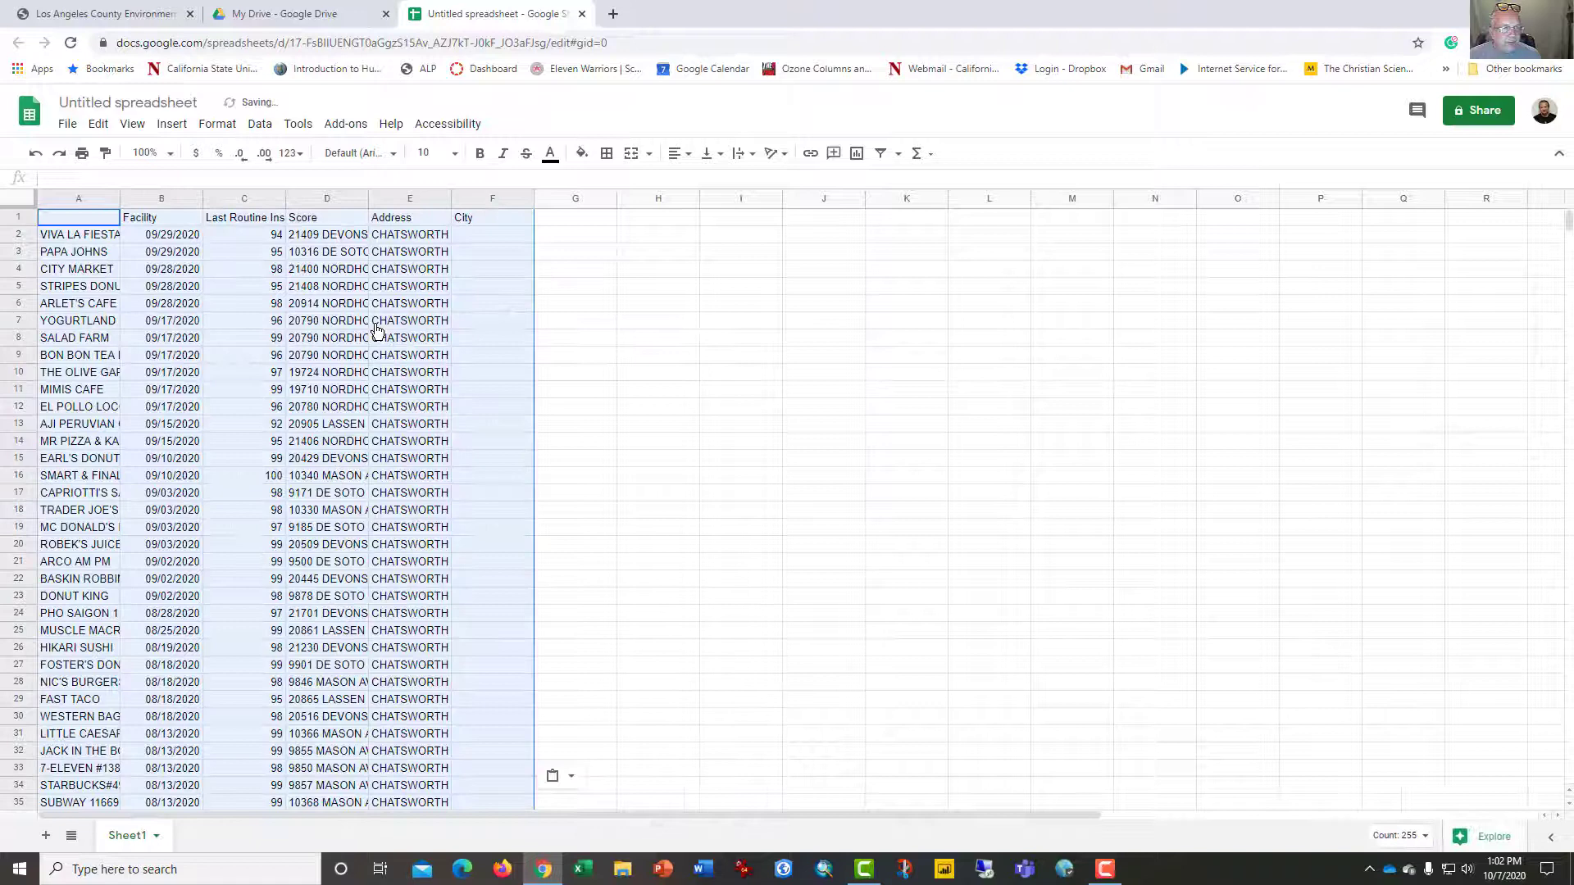
pyautogui.click(245, 218)
pyautogui.press('Left')
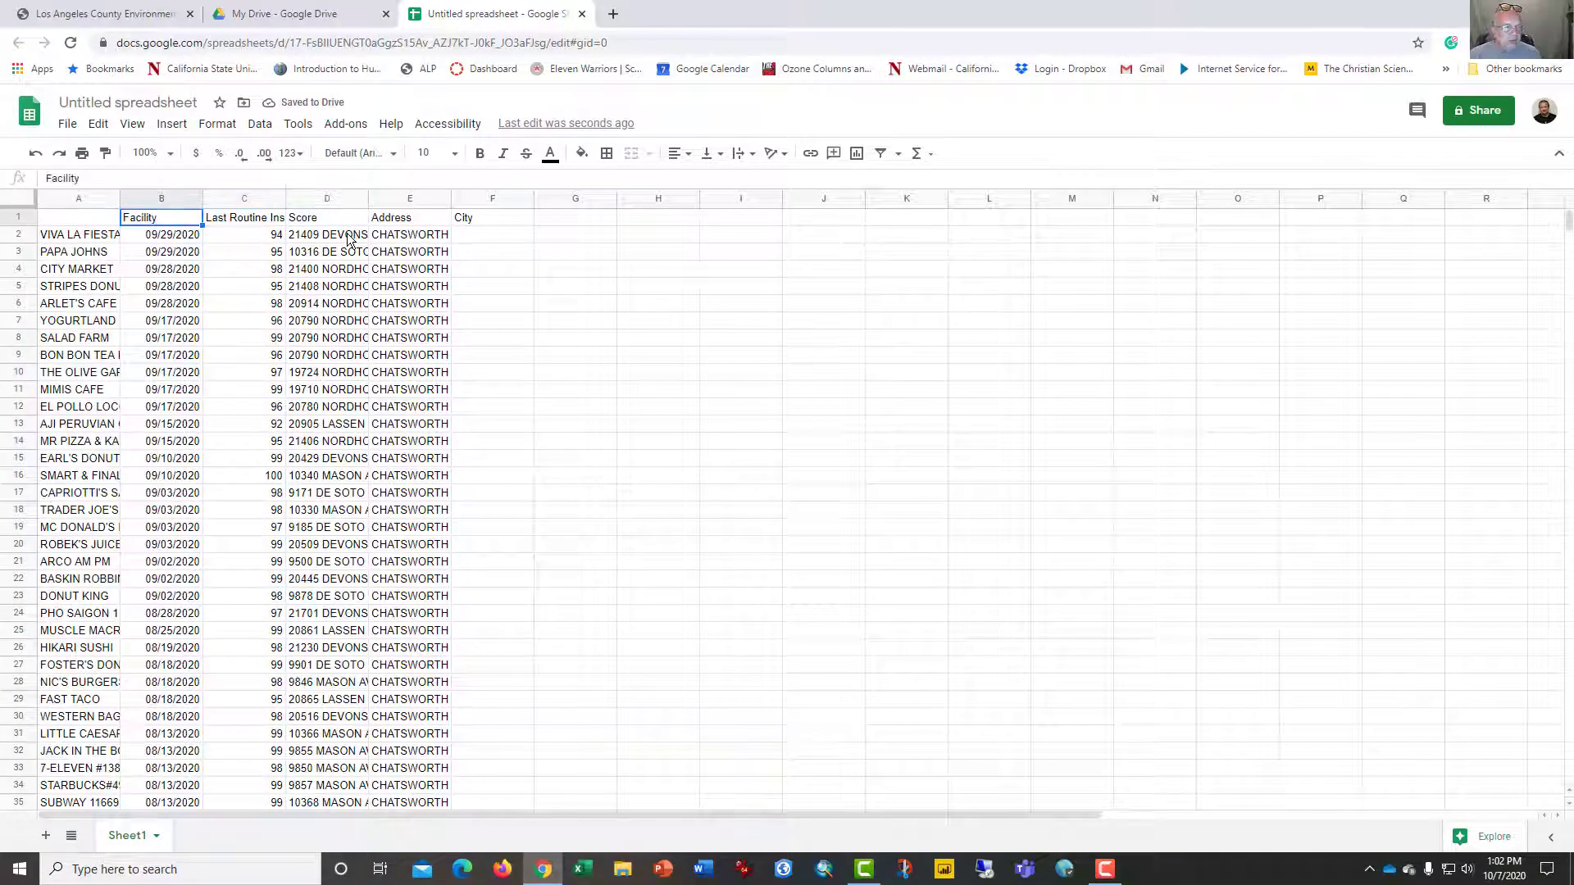
pyautogui.hotkey('ctrl', 'shift', 'Right')
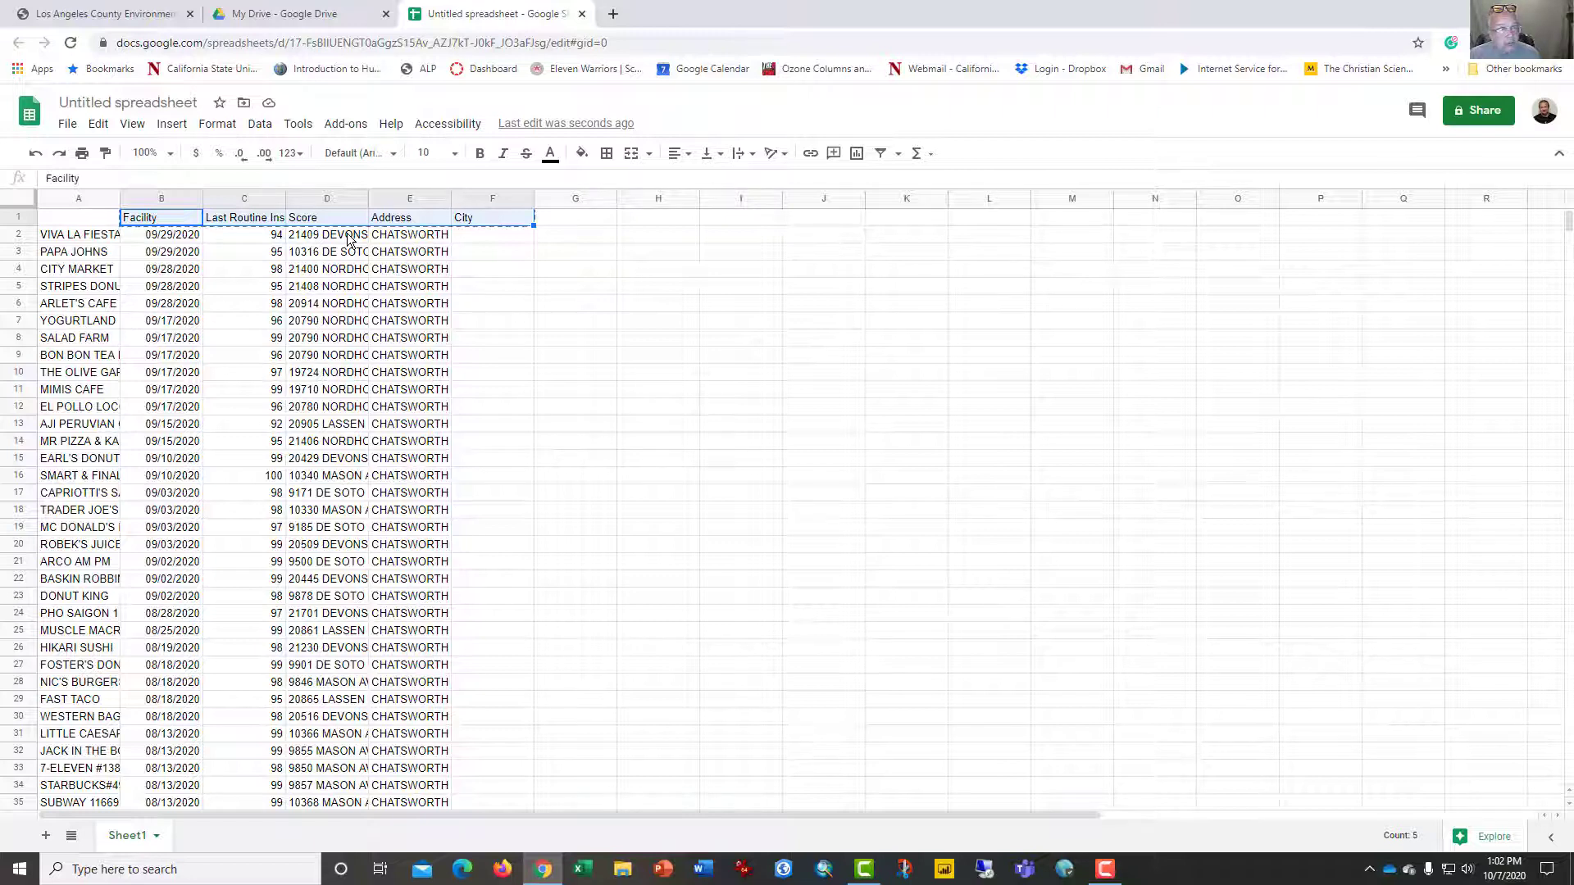
pyautogui.hotkey('ctrl', 'x')
pyautogui.press('Left')
pyautogui.hotkey('ctrl', 'v')
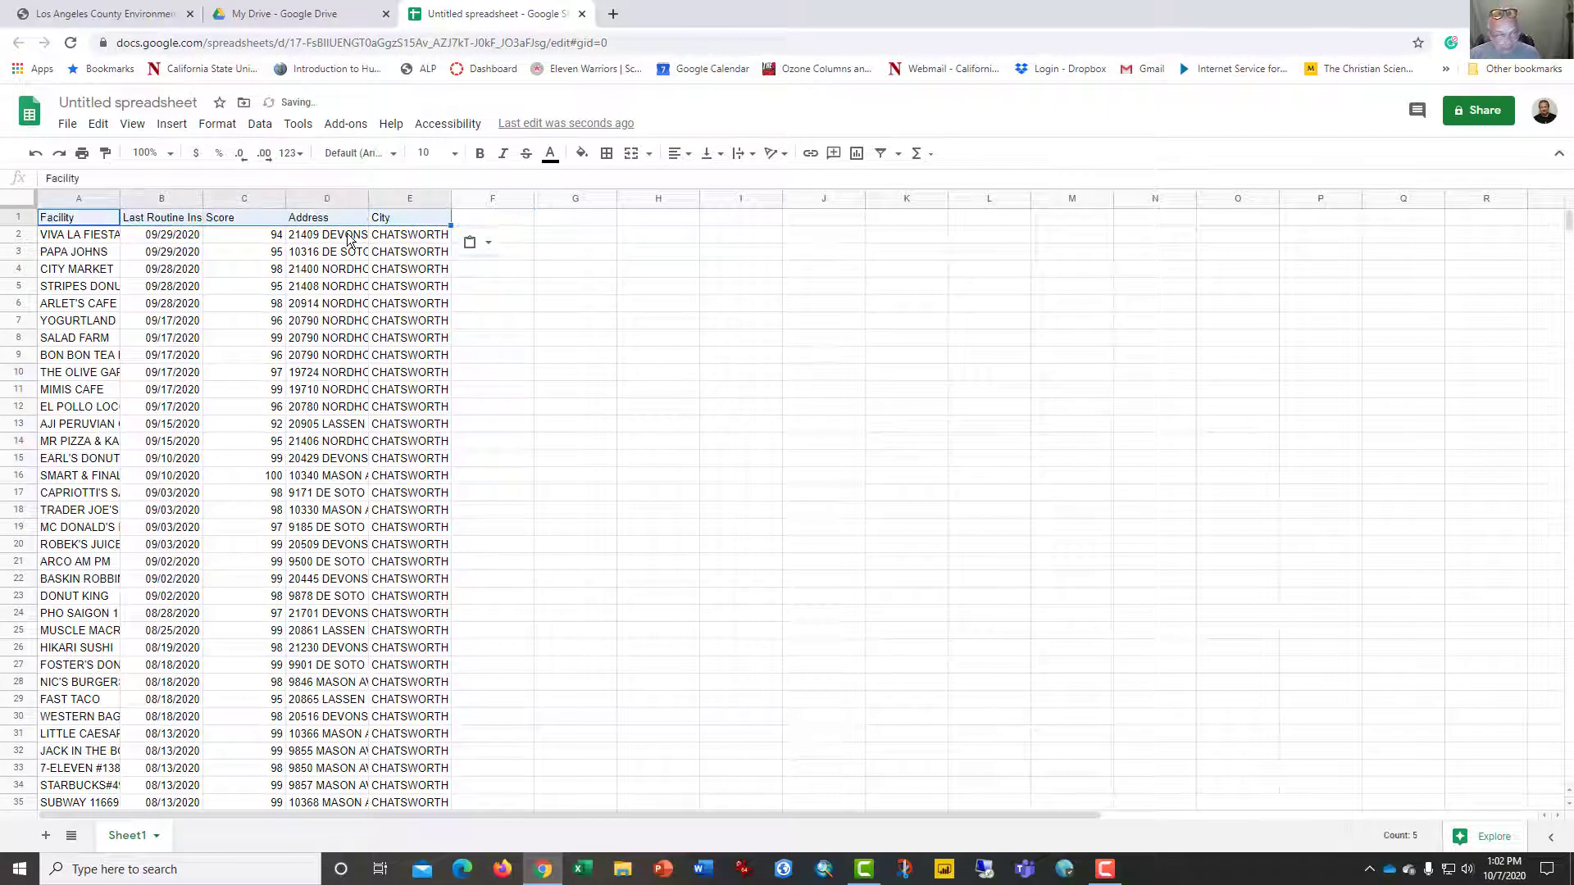
# Rename the Address header to Street
pyautogui.press('Right')
pyautogui.press('Right')
pyautogui.press('Right')
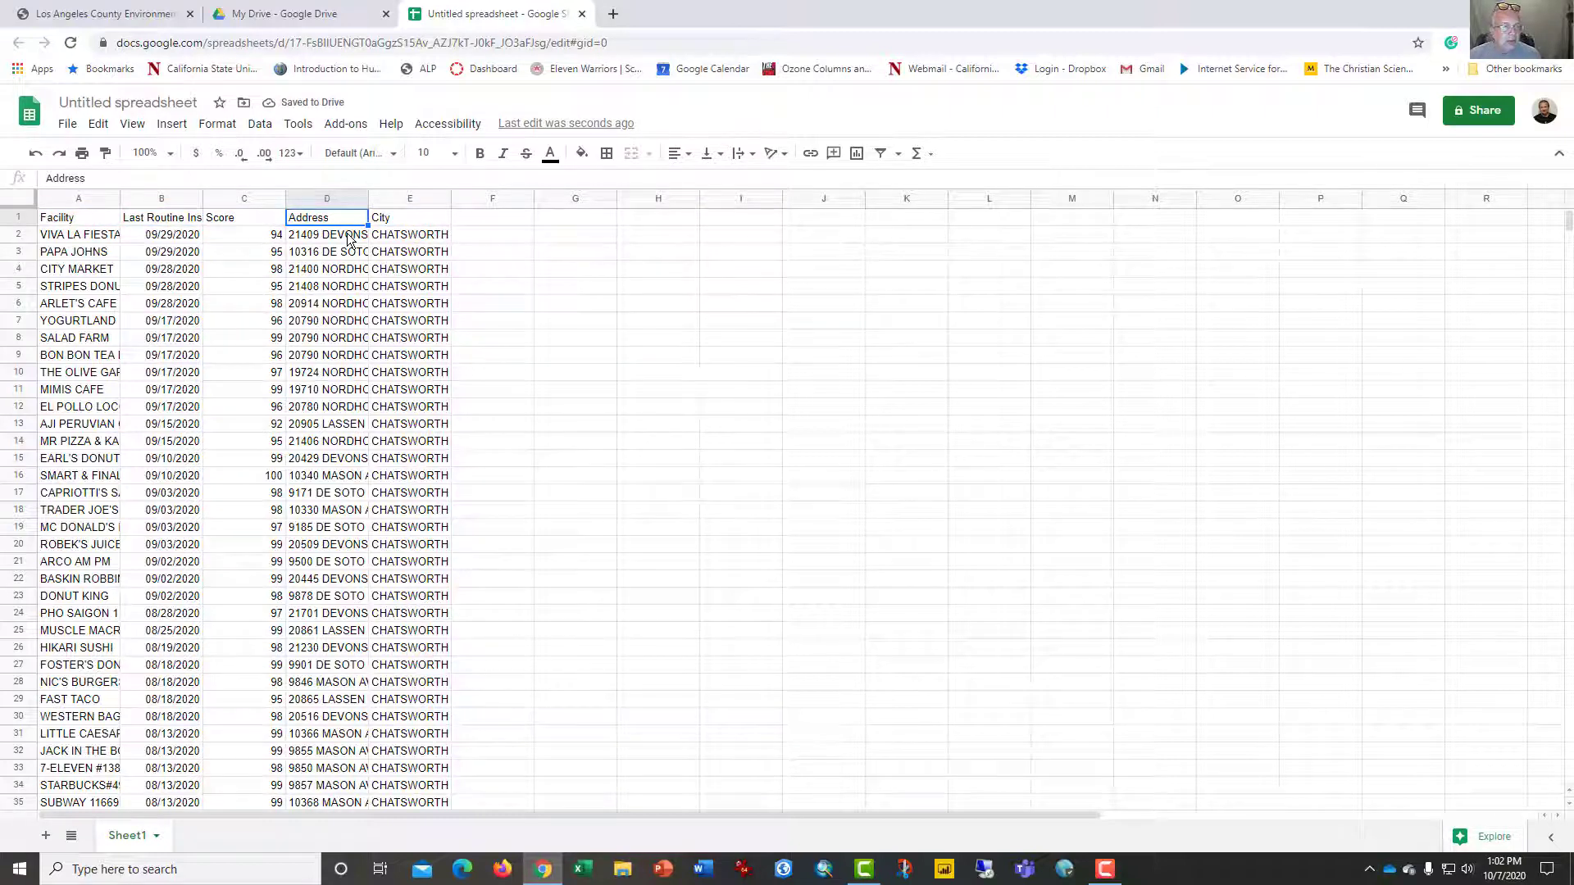
pyautogui.write('S')
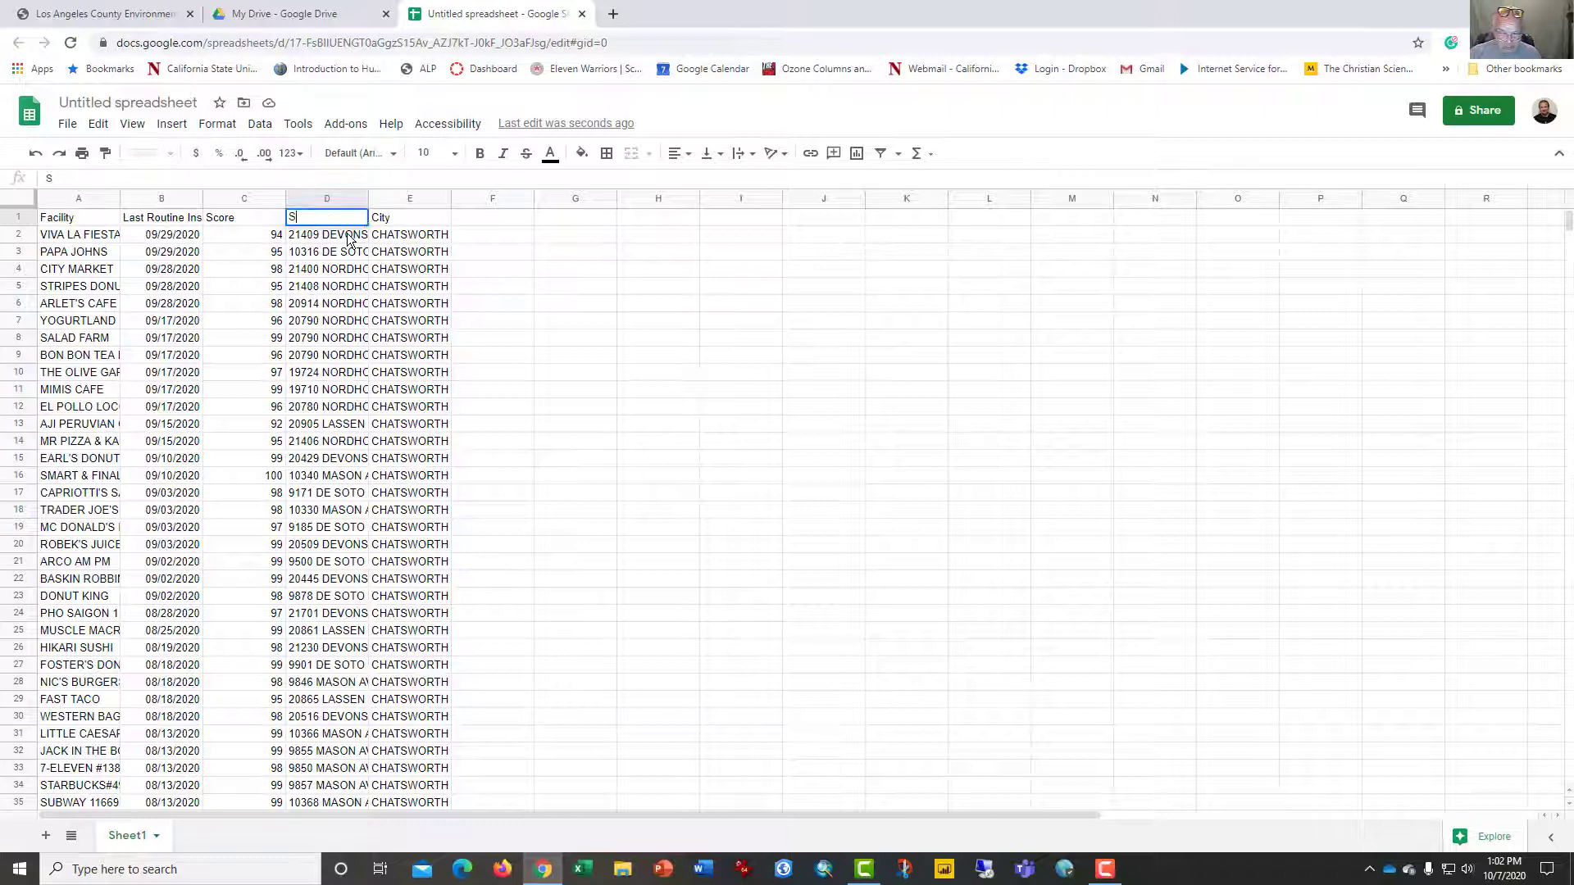
pyautogui.write('treet')
pyautogui.press('Tab')
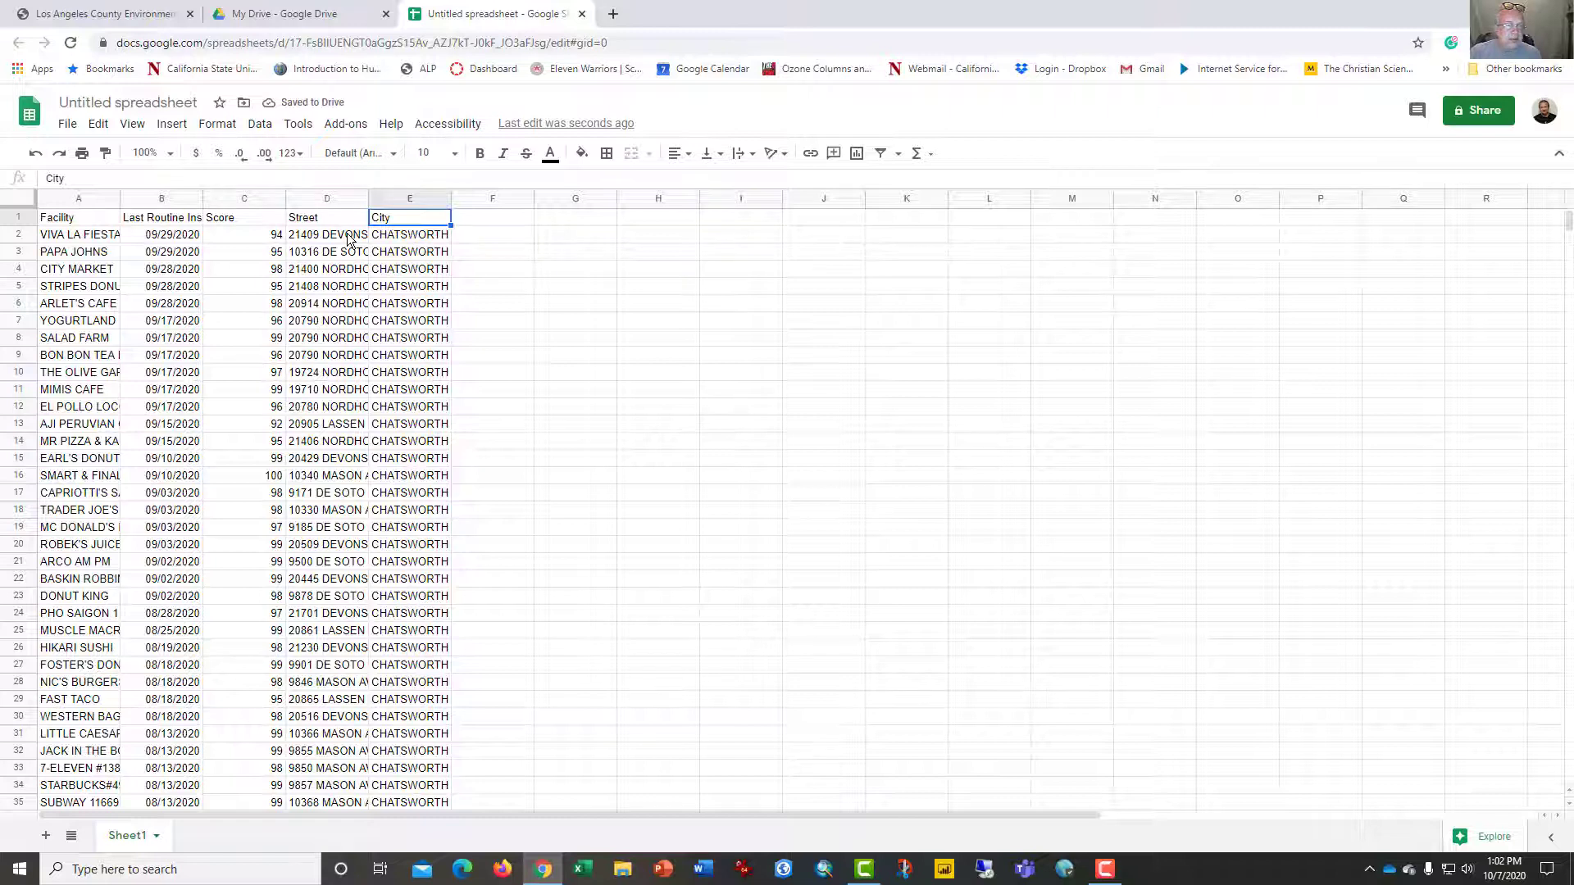
# Add a State header and enter California for the first restaurant
pyautogui.press('Tab')
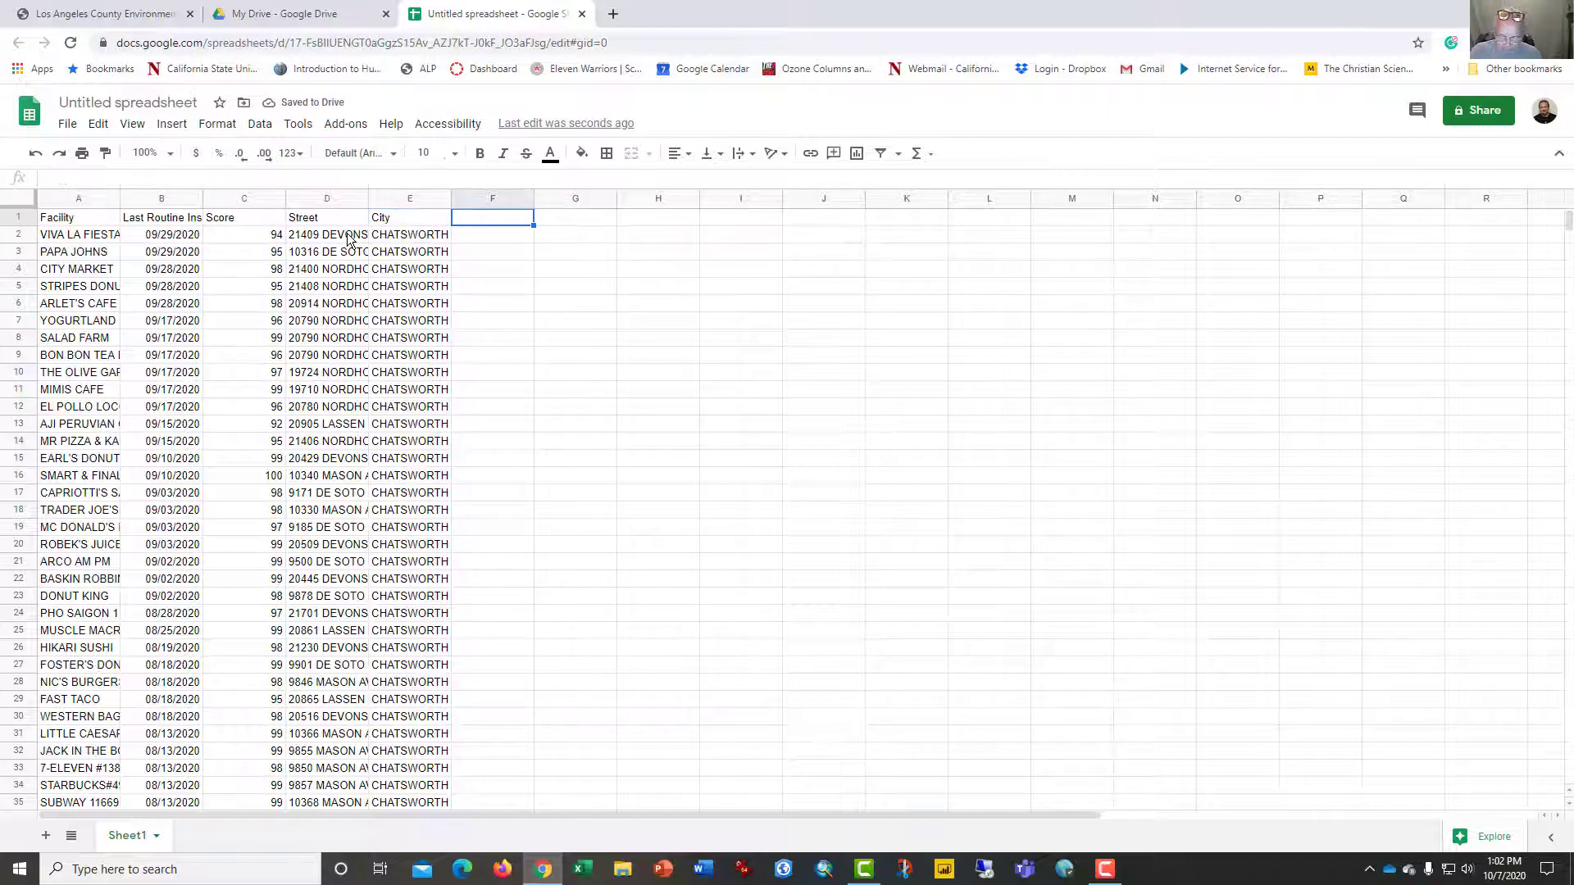
pyautogui.write('State')
pyautogui.click(348, 239)
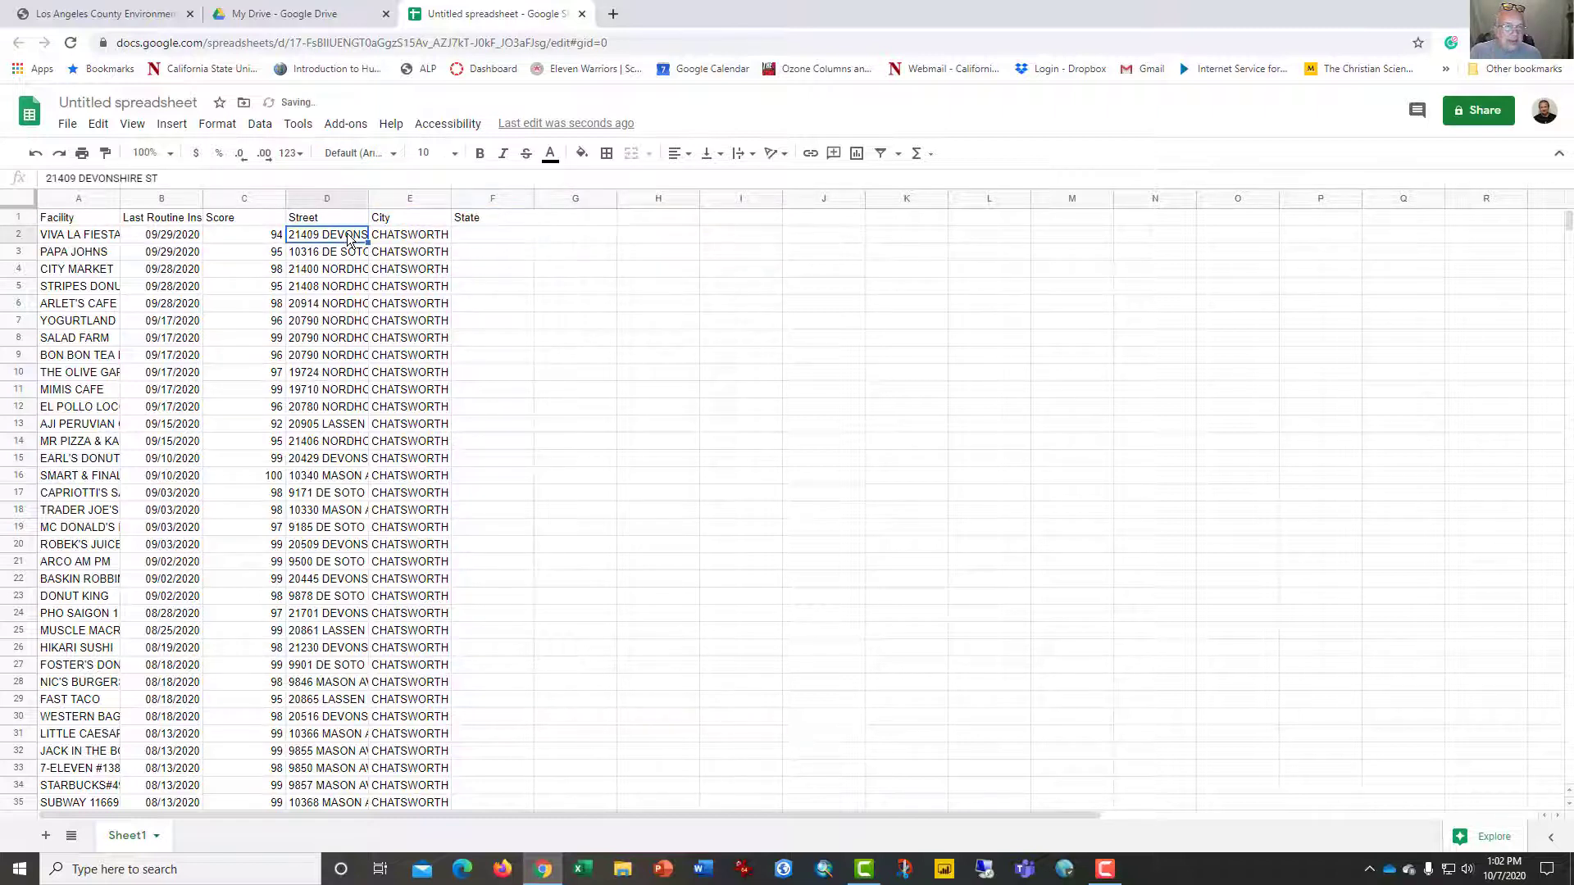
pyautogui.press('Tab')
pyautogui.press('Tab')
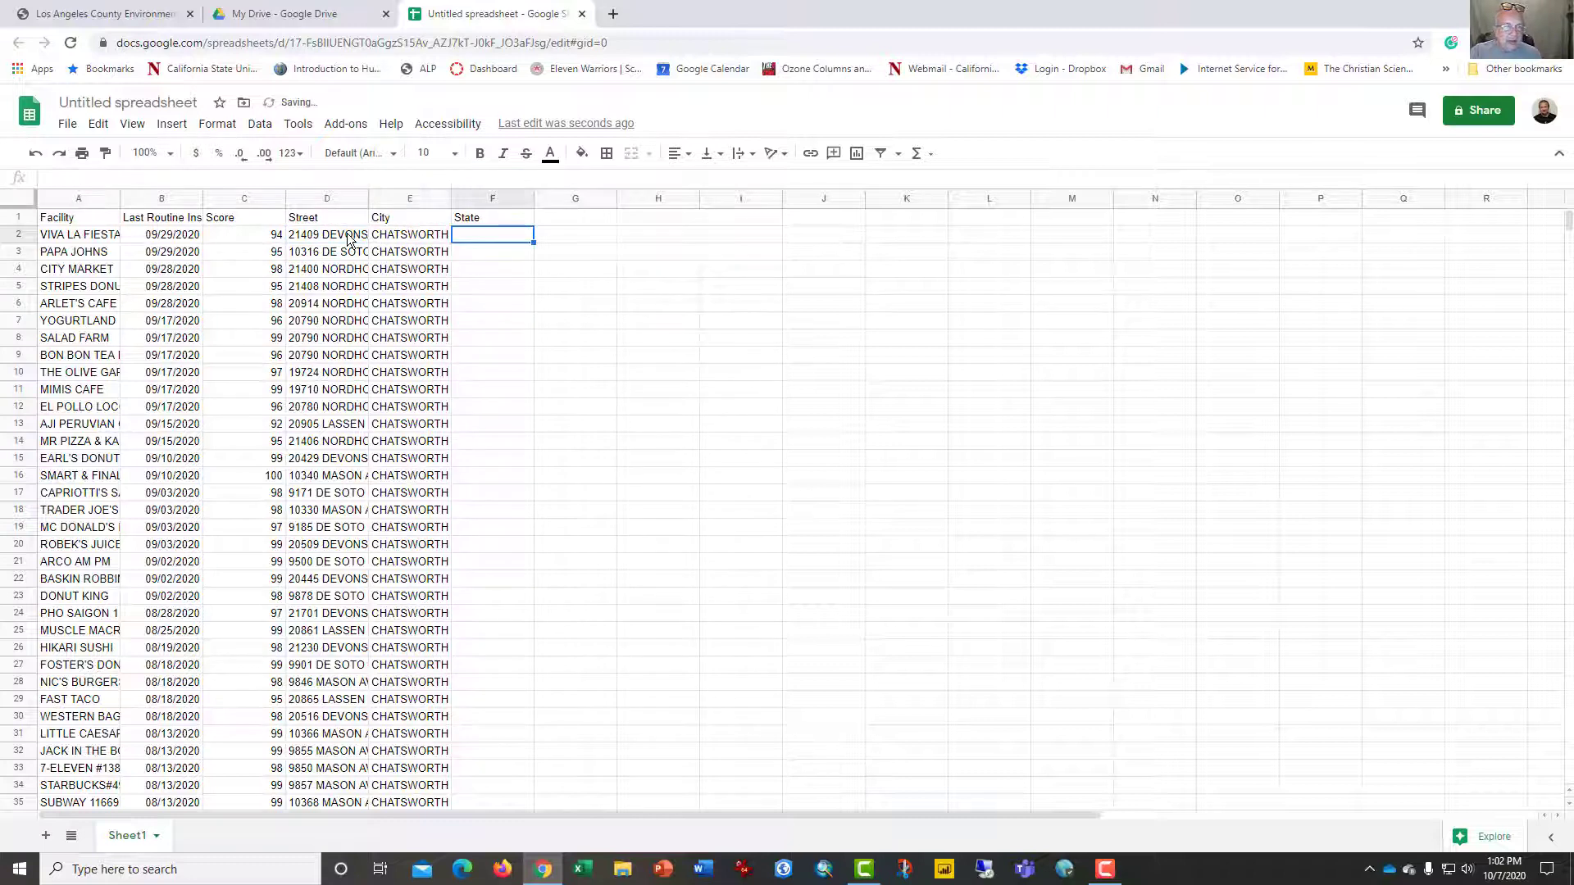
pyautogui.write('Calf')
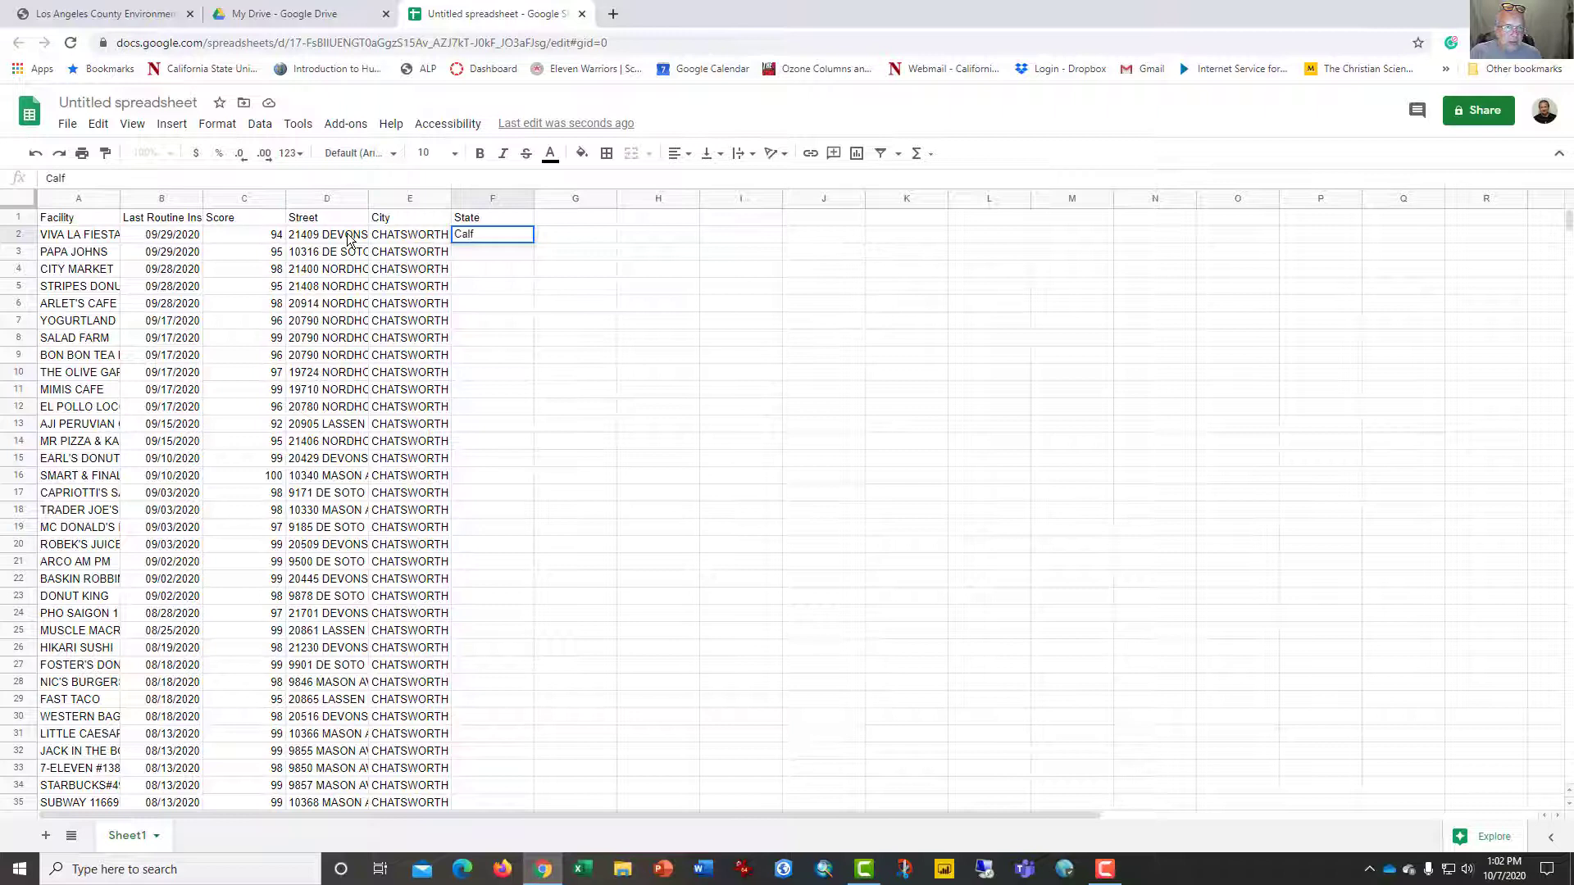
pyautogui.press('BackSpace')
pyautogui.write('ifornia')
pyautogui.press('Return')
# Fill California down the State column to the last restaurant row
pyautogui.press('Up')
pyautogui.hotkey('ctrl', 'c')
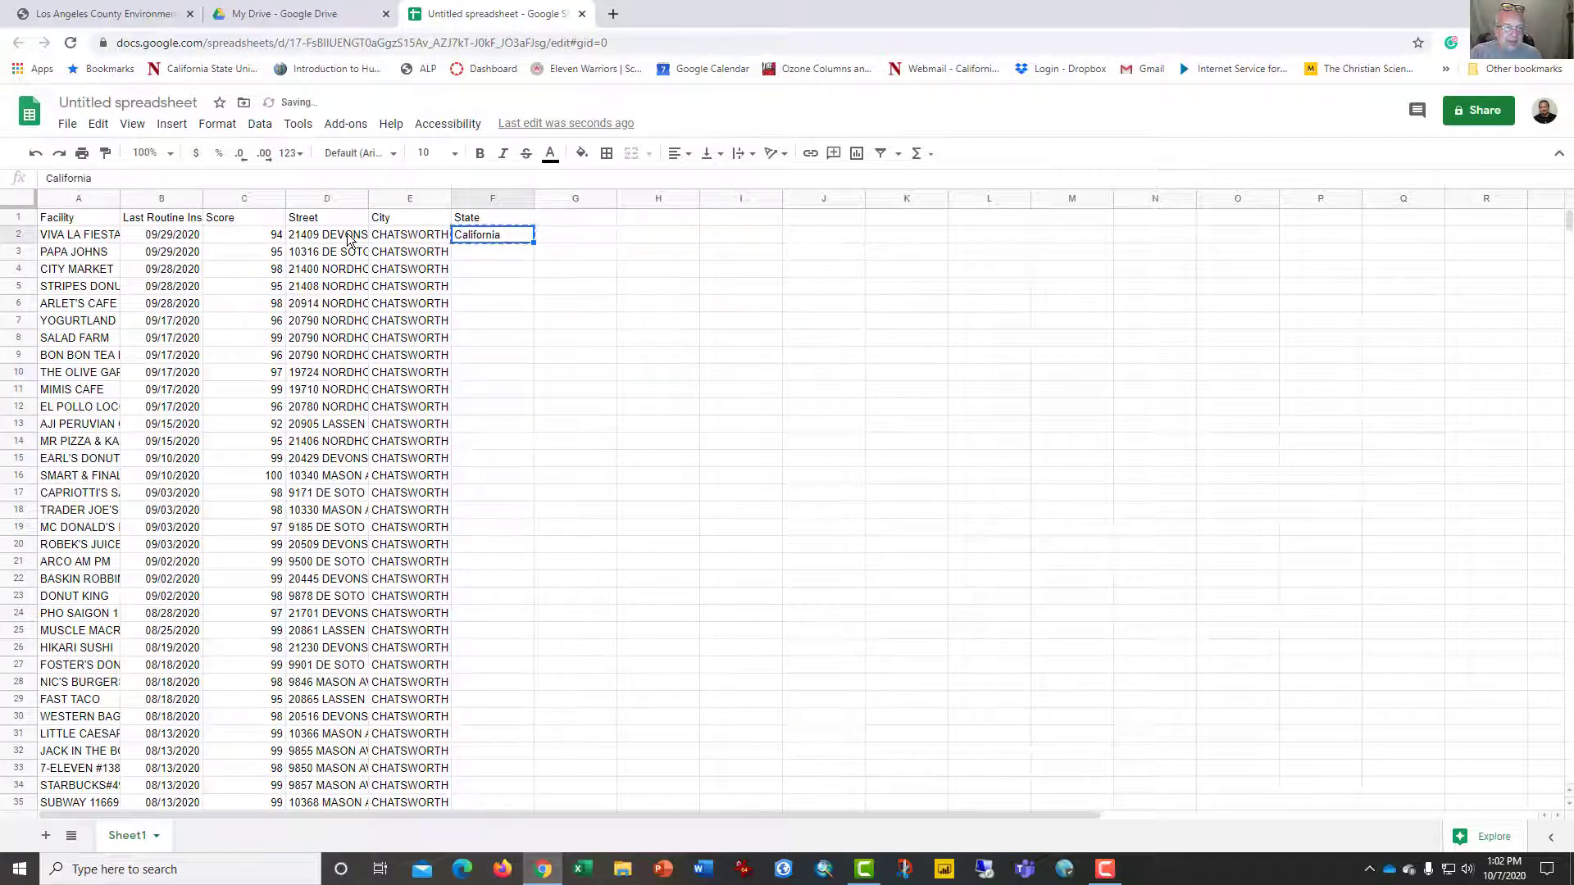
pyautogui.press('Left')
pyautogui.press('Right')
pyautogui.press('Down')
pyautogui.hotkey('ctrl', 'shift', 'Down')
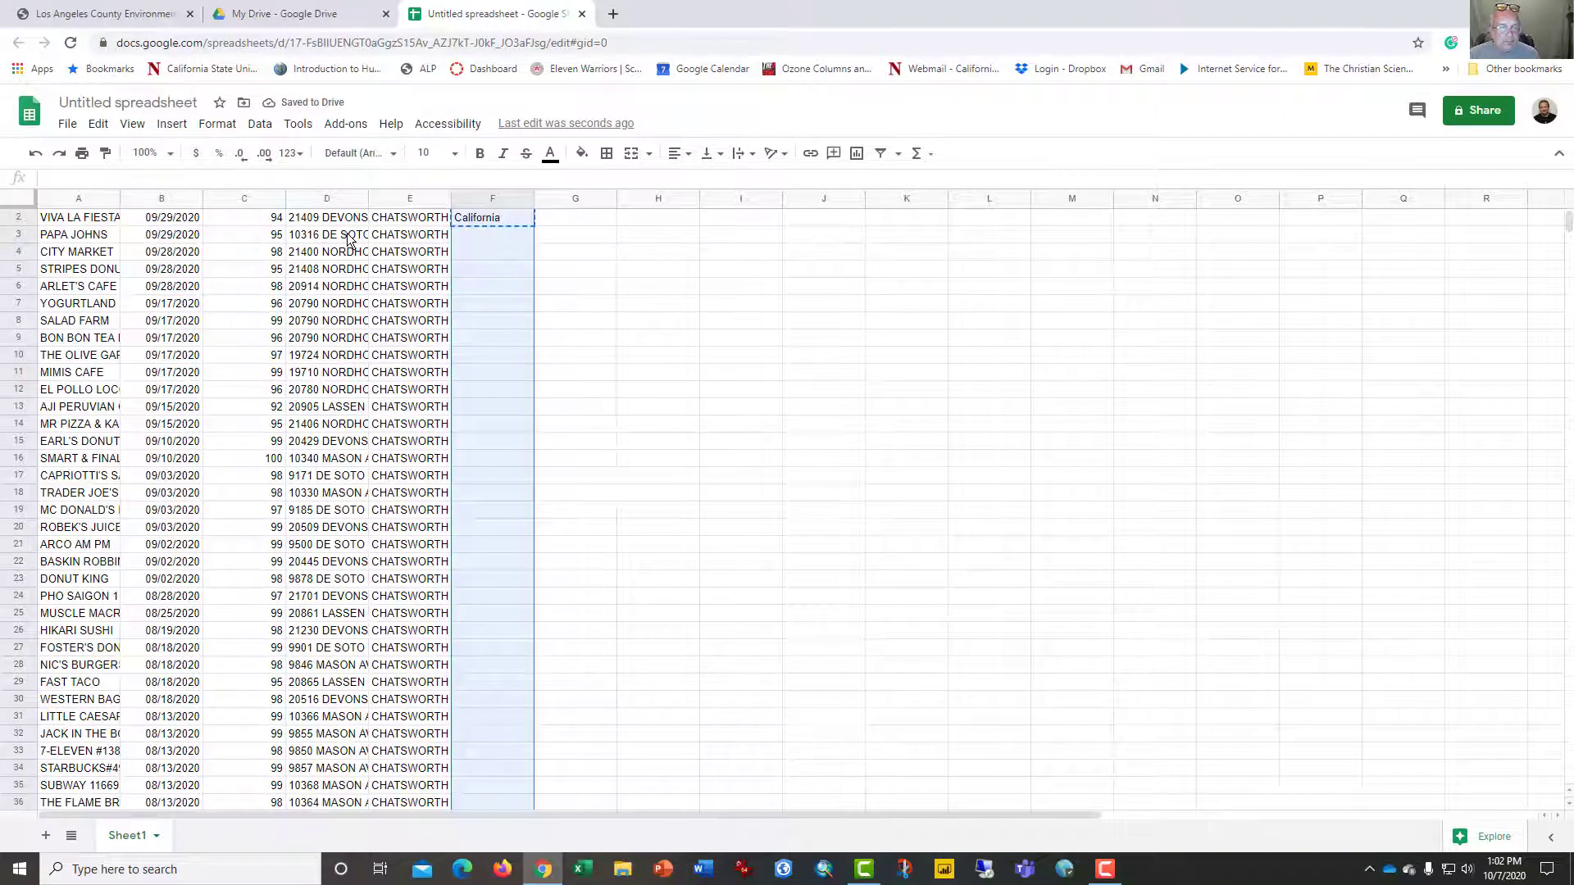
pyautogui.hotkey('ctrl', 'v')
pyautogui.hotkey('ctrl', 'Down')
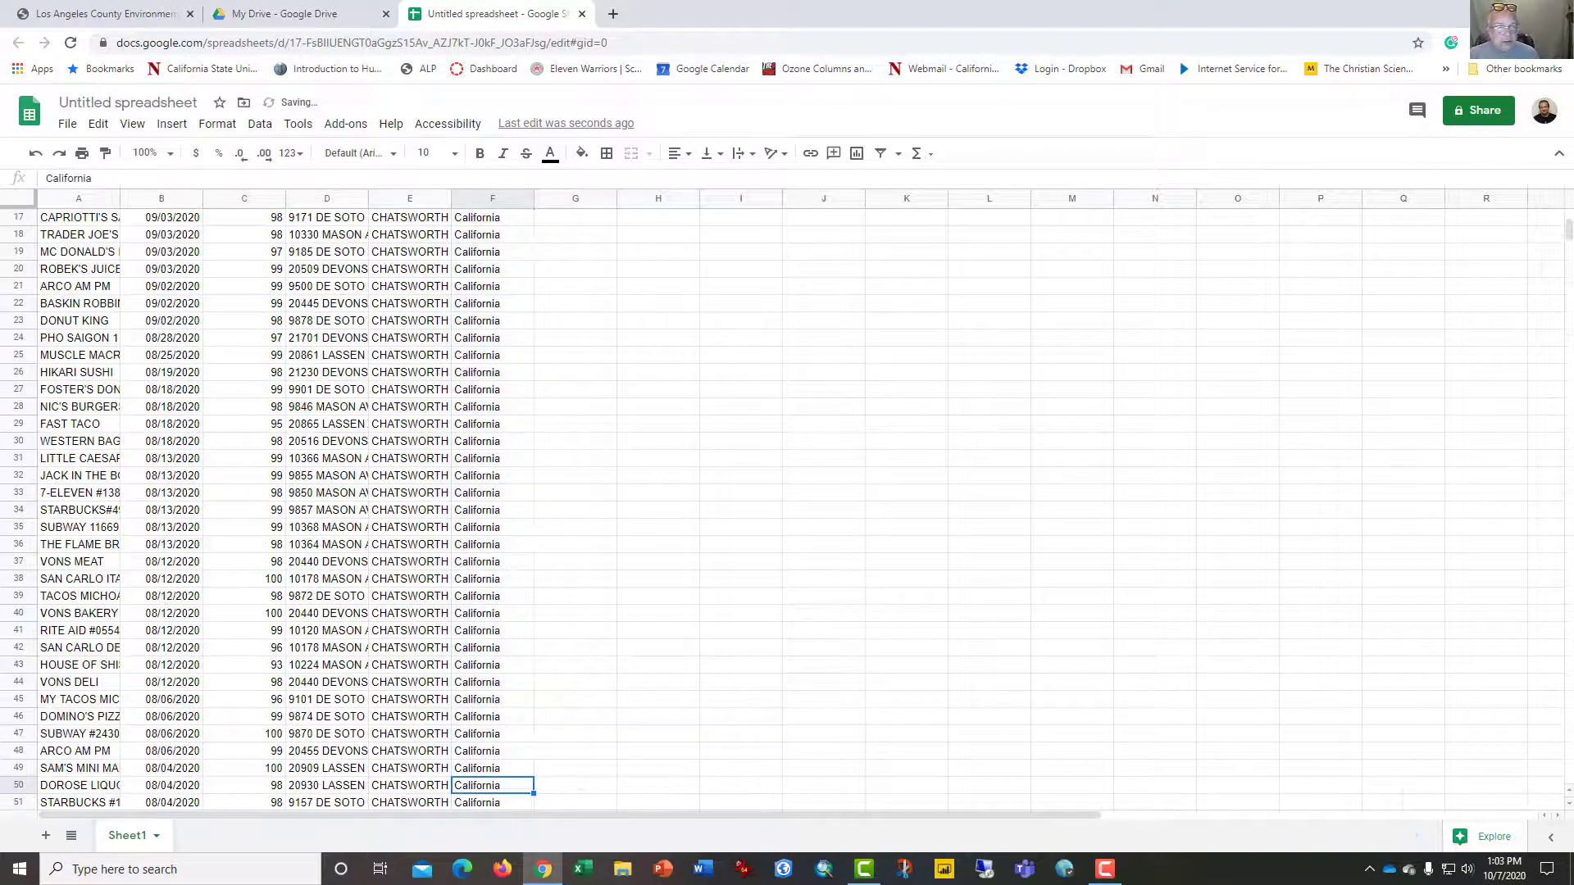
pyautogui.click(425, 549)
# Select the header row from Facility to State
pyautogui.hotkey('ctrl', 'Up')
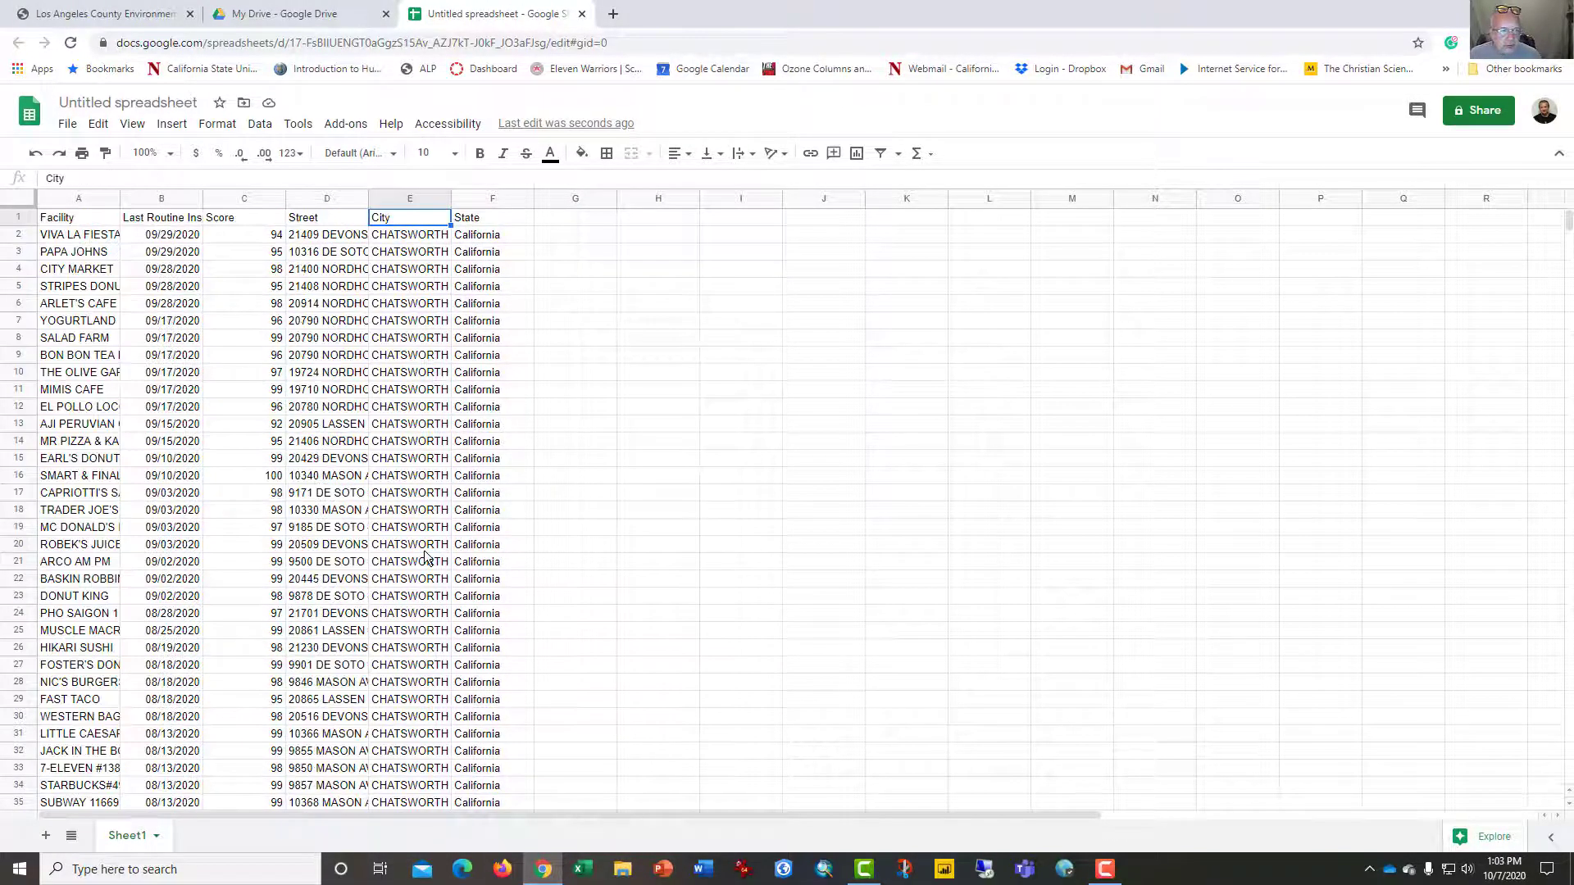
pyautogui.press('Right')
pyautogui.hotkey('ctrl', 'shift', 'Left')
pyautogui.hotkey('ctrl', 'shift', 'Down')
pyautogui.hotkey('ctrl', 'shift', 'Up')
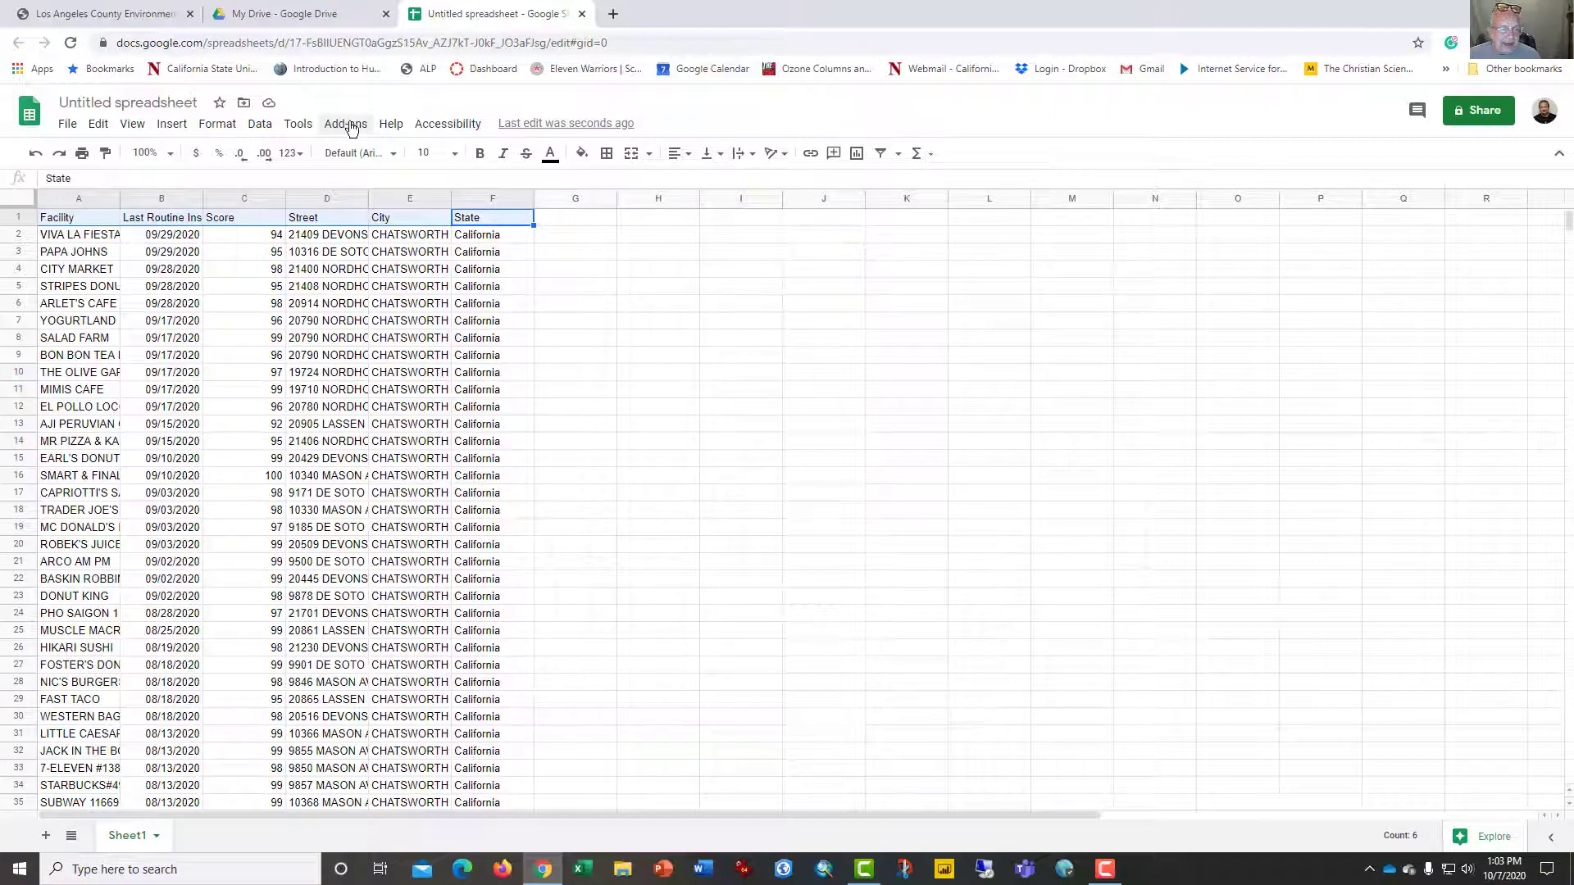
# Search the Sheets add-on marketplace for 'geocode' and open Geocode by Awesome Table
pyautogui.click(352, 128)
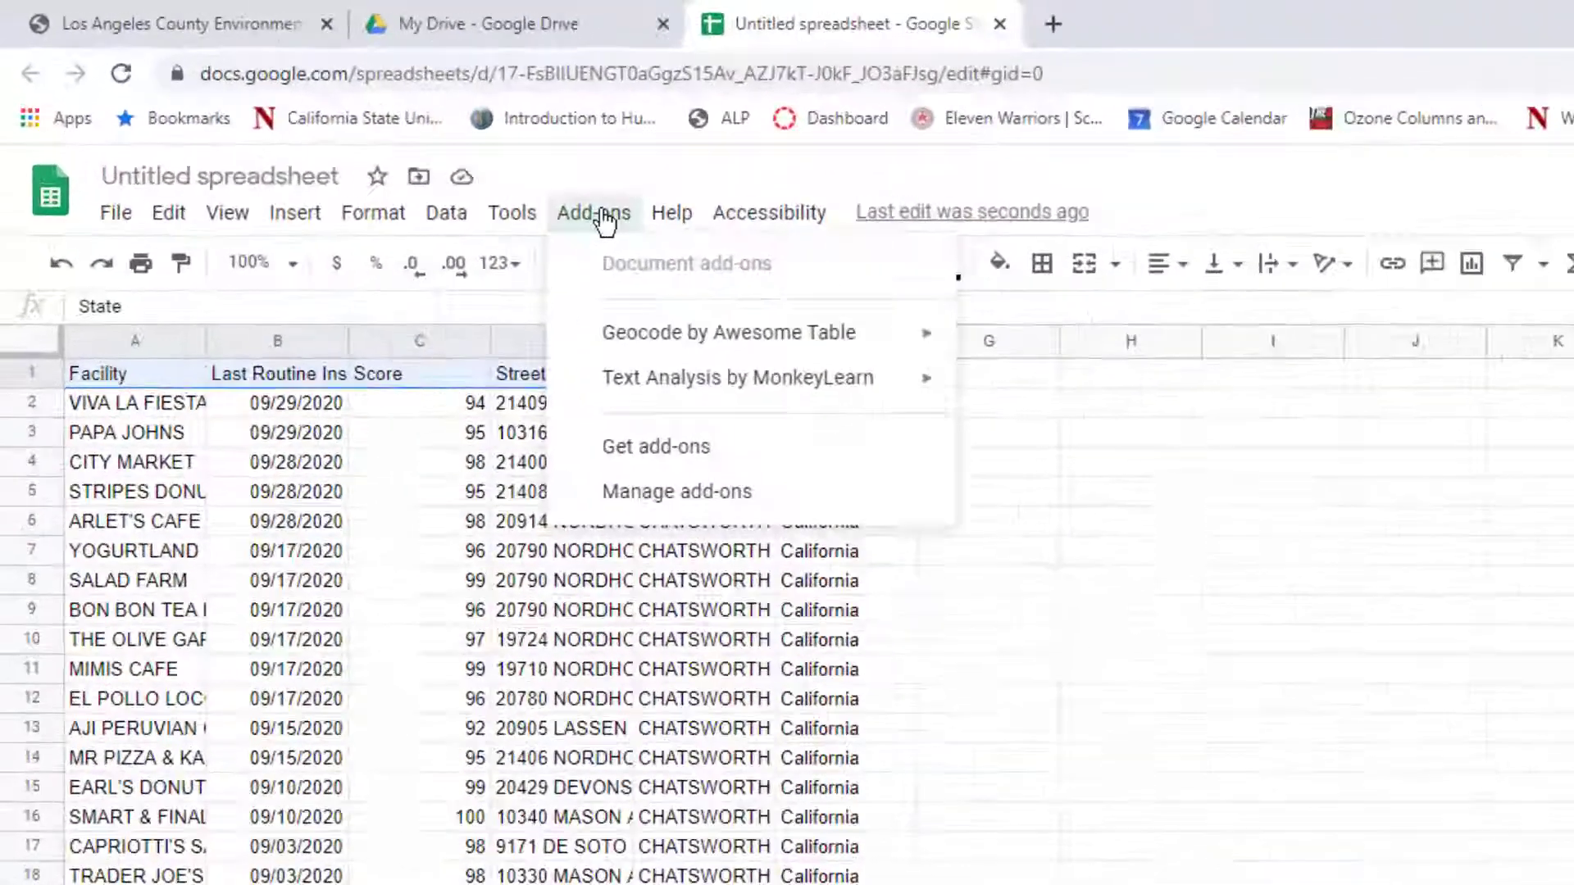
pyautogui.moveTo(702, 339)
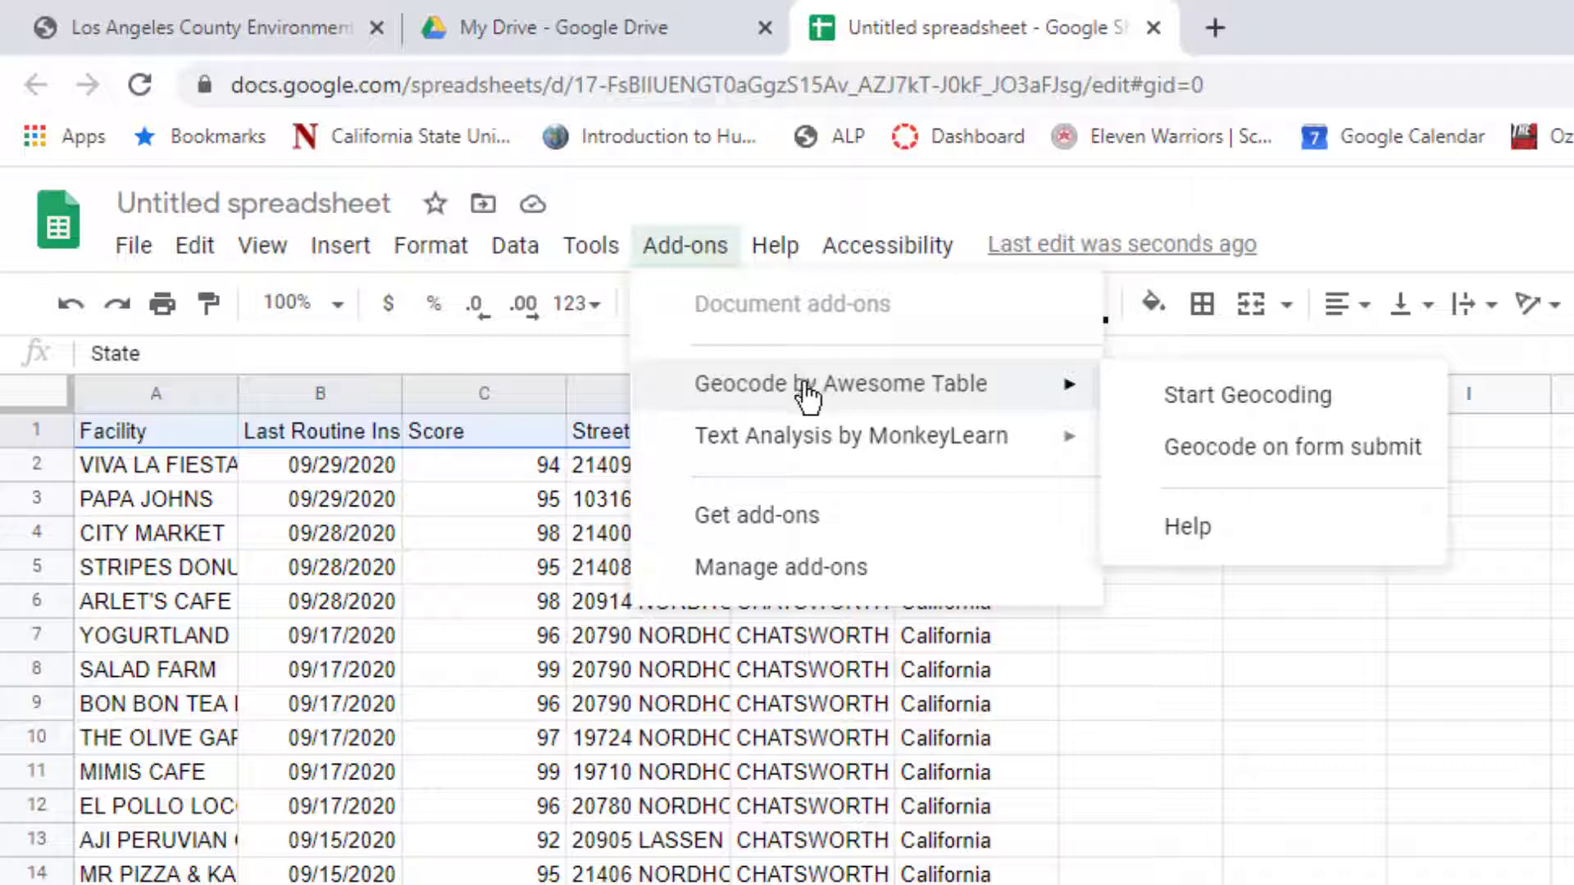
pyautogui.click(764, 528)
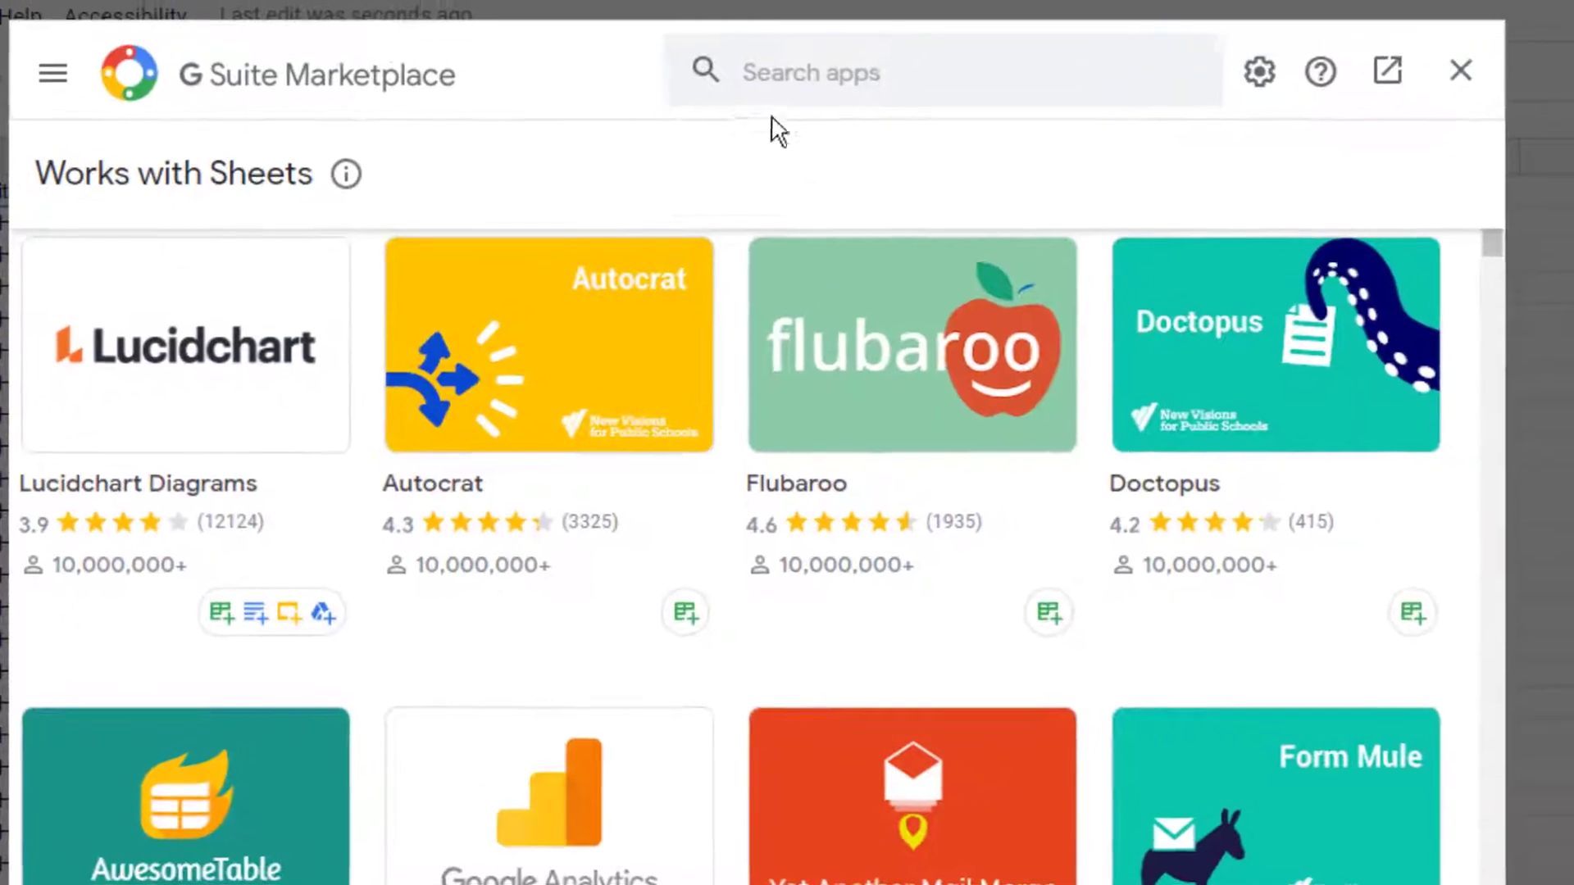
pyautogui.click(861, 95)
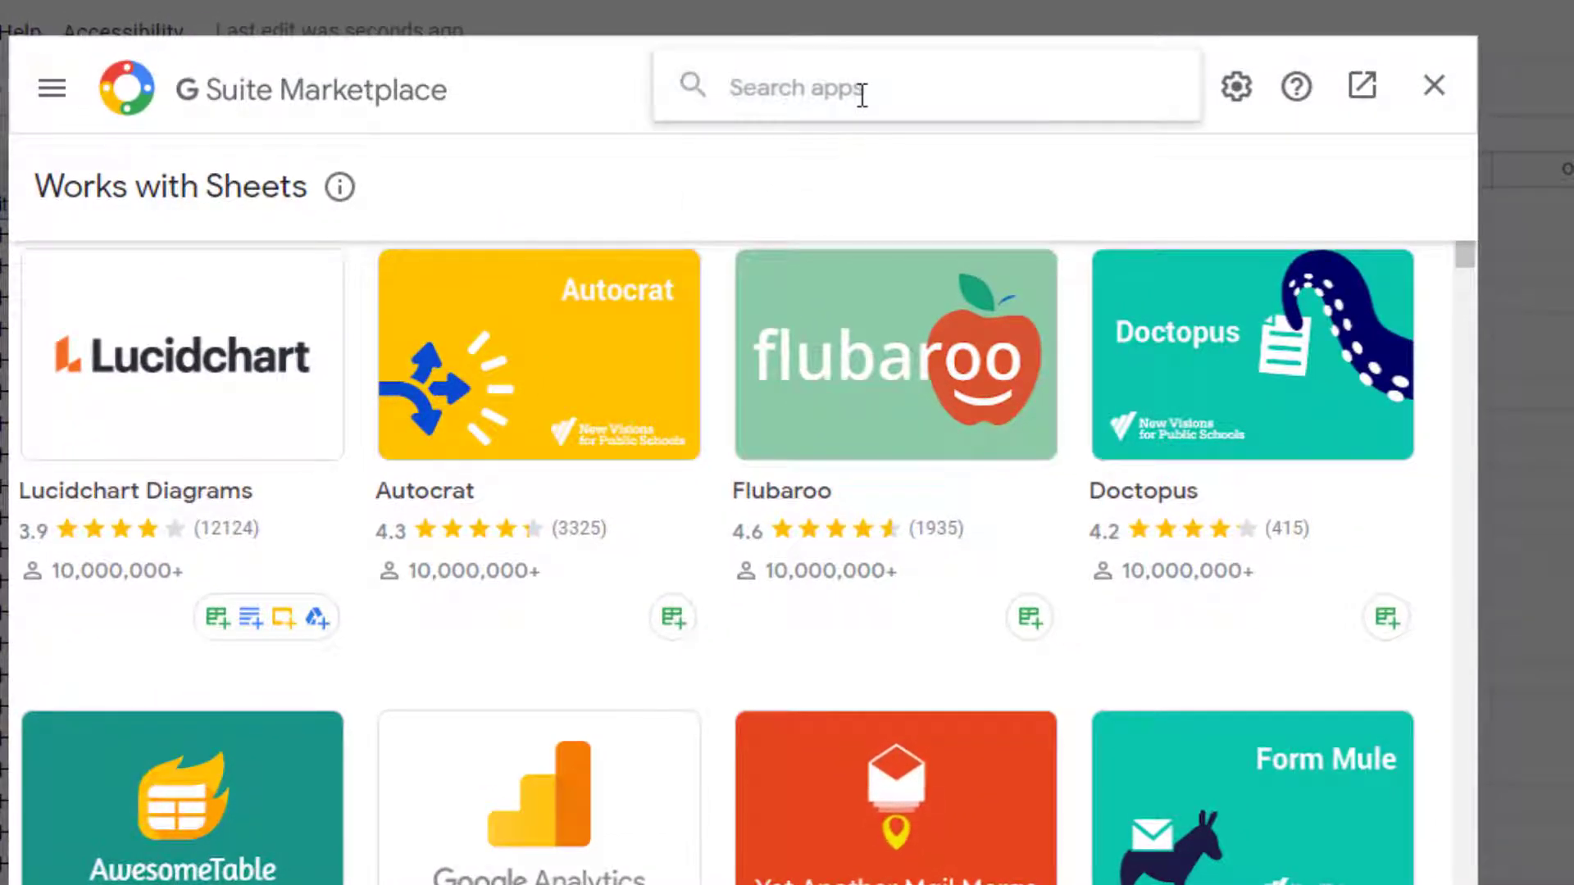
pyautogui.write('geocode')
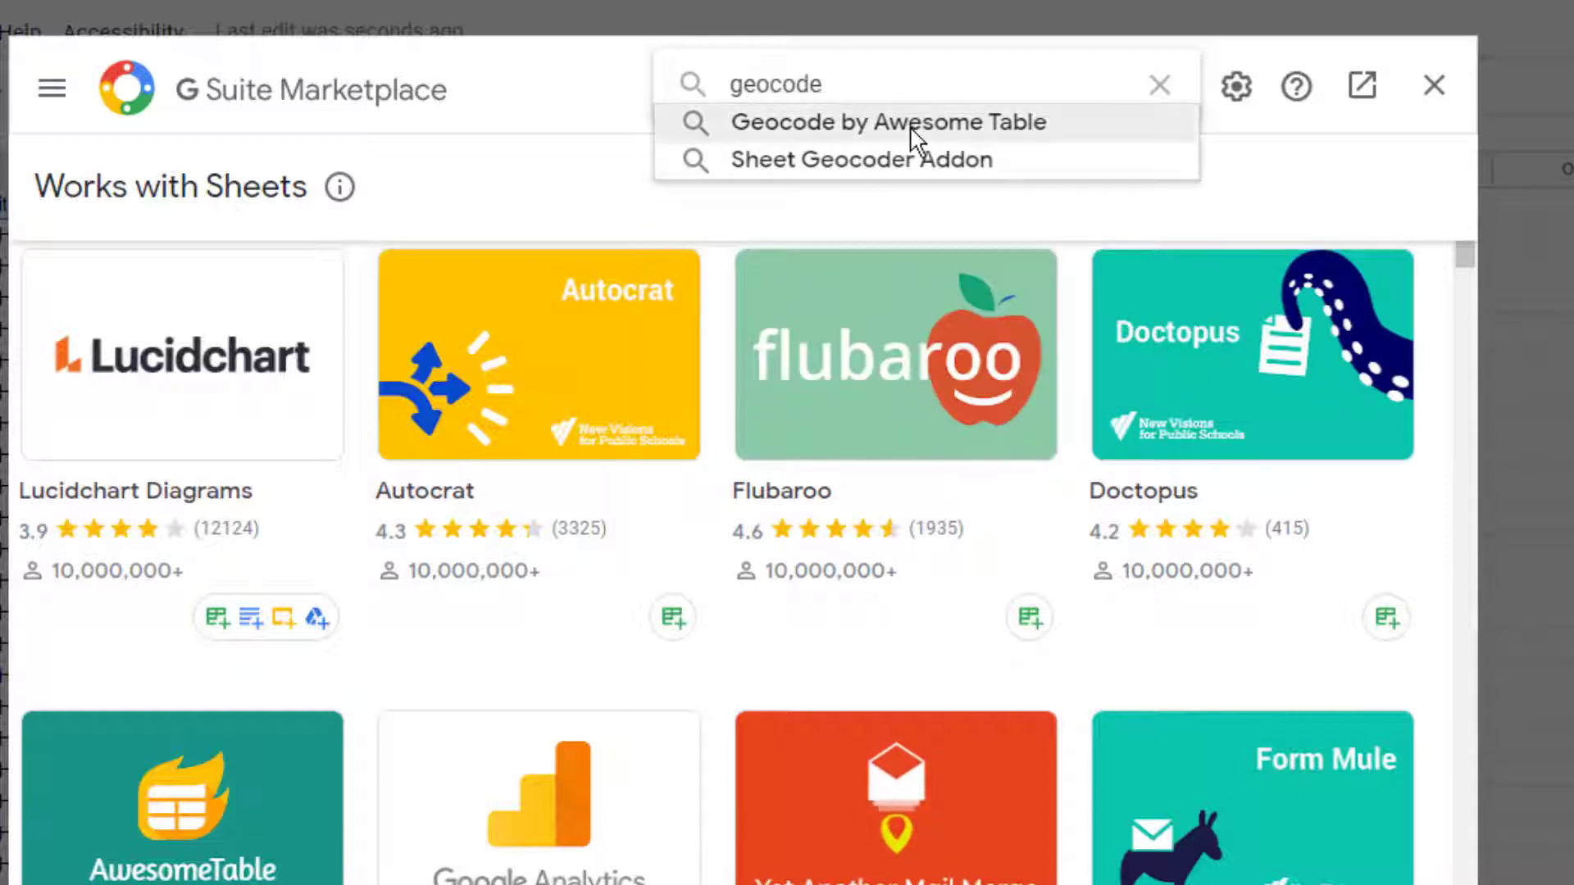
pyautogui.click(968, 137)
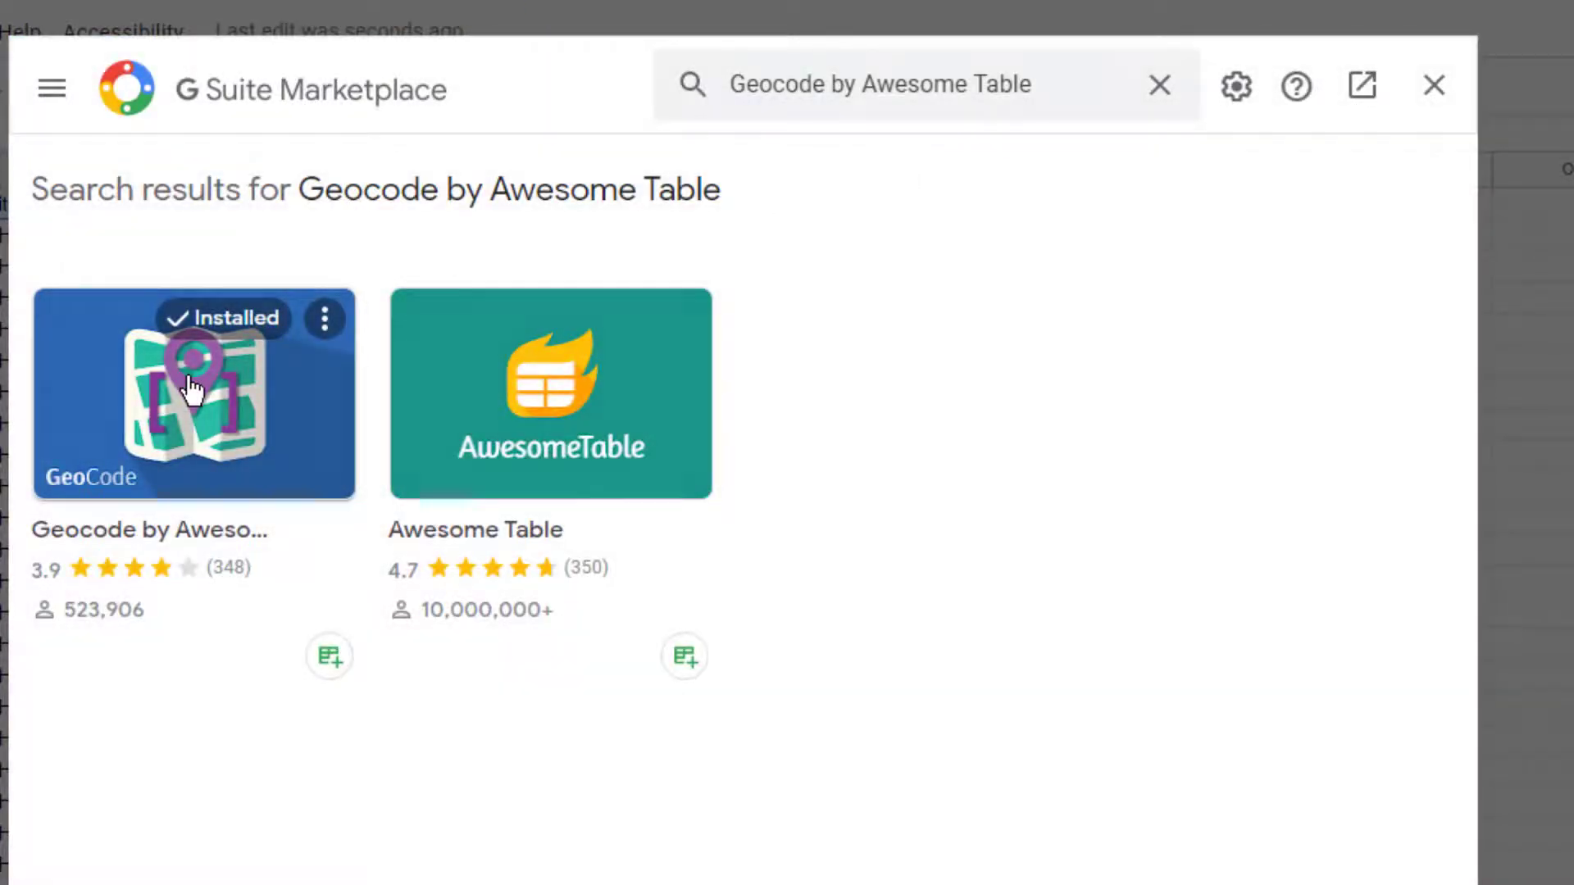
pyautogui.click(193, 389)
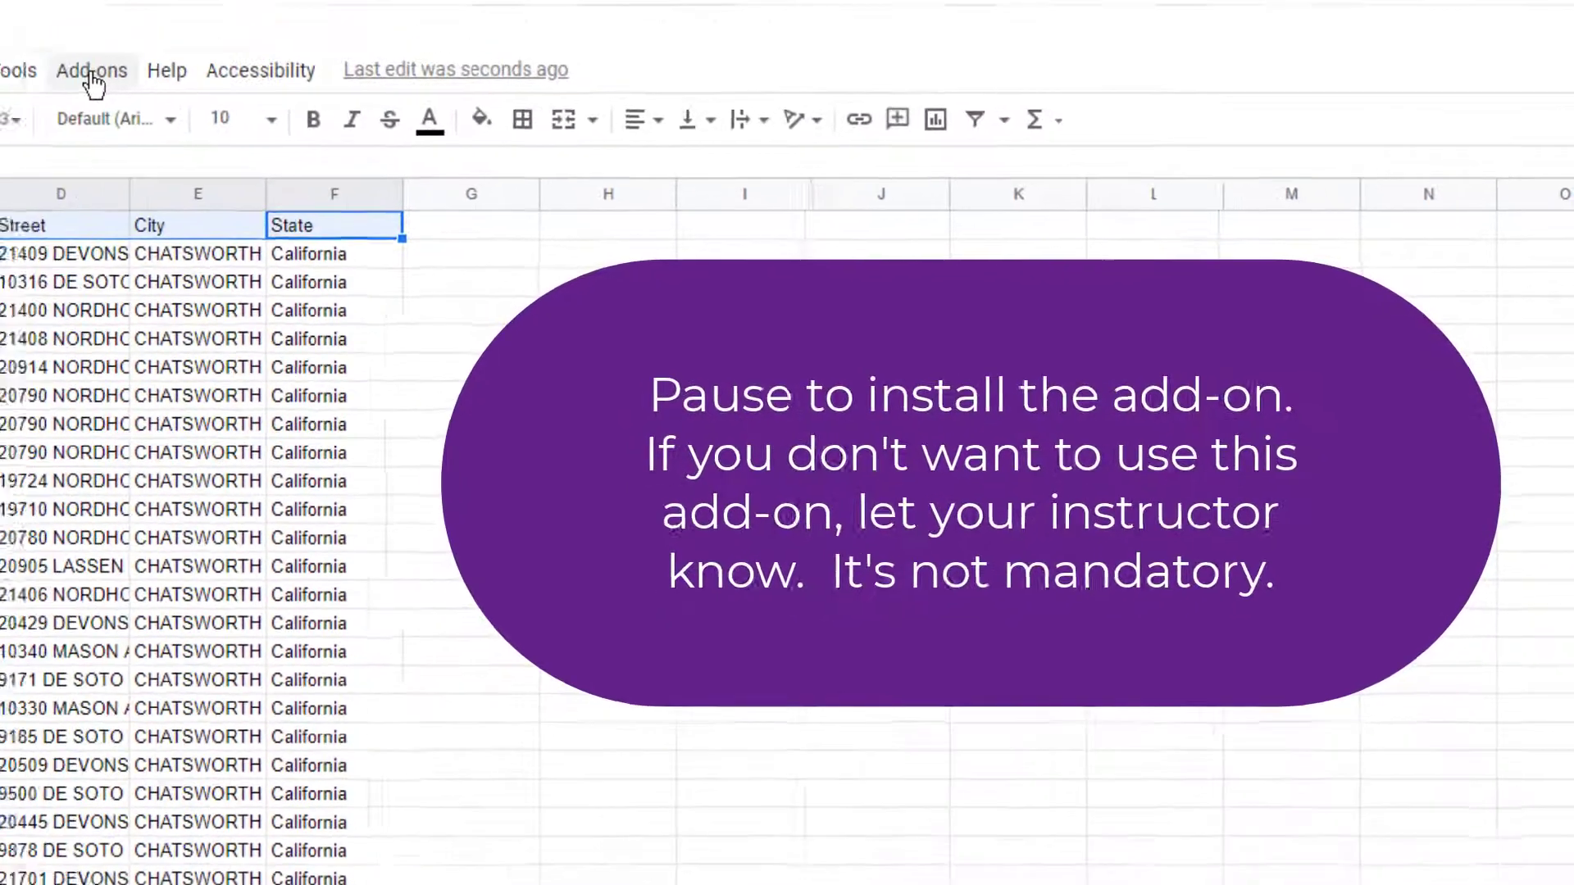
# Launch Start Geocoding from Geocode by Awesome Table and select the Street and City columns
pyautogui.click(93, 79)
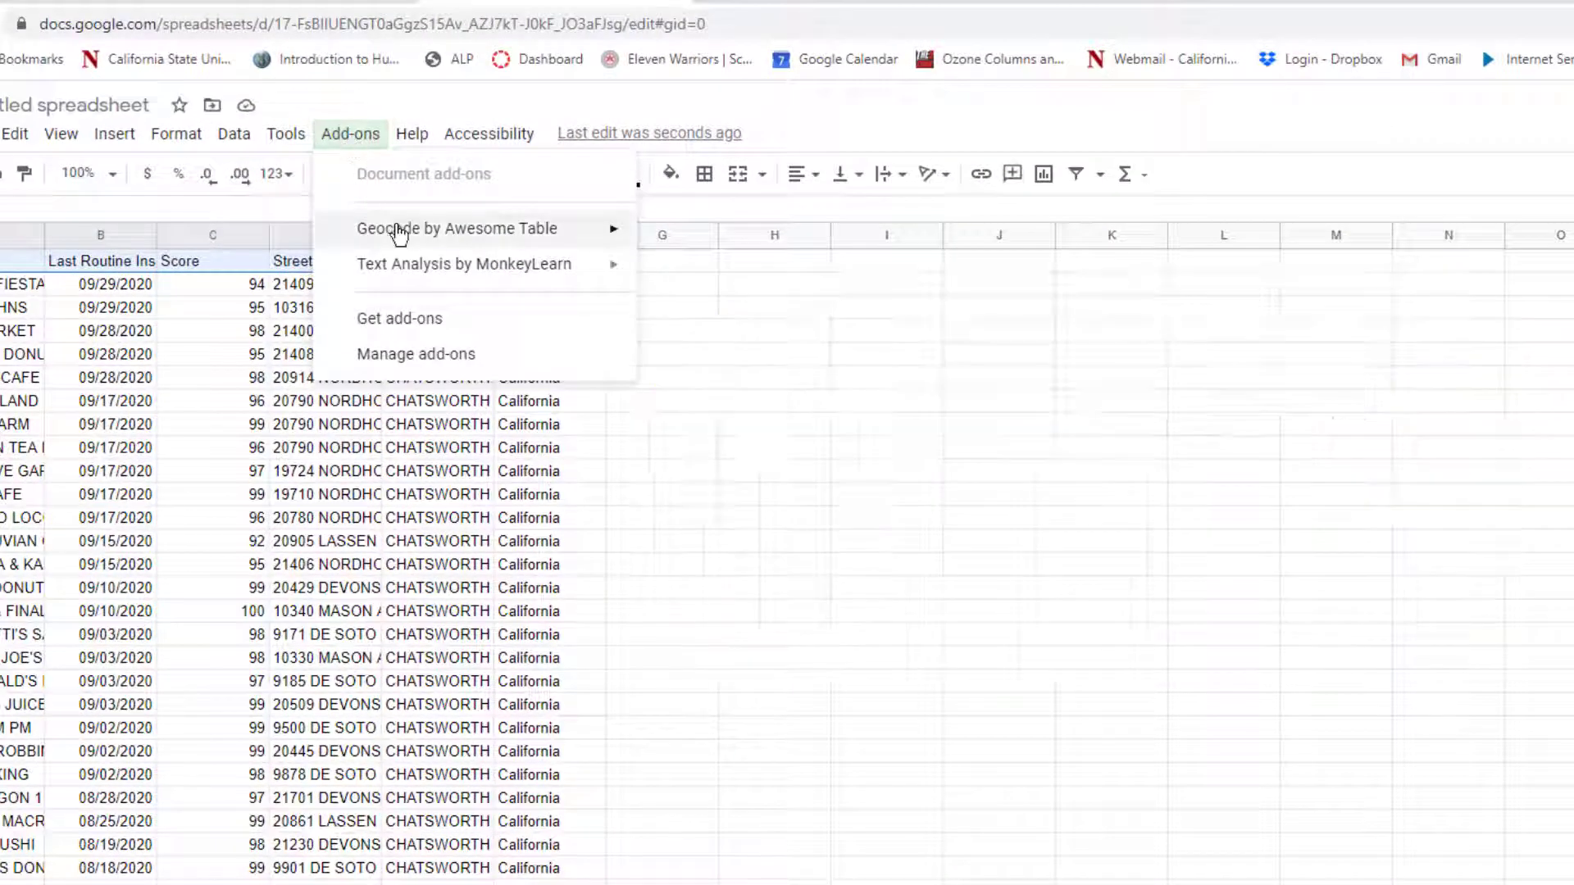
pyautogui.moveTo(405, 240)
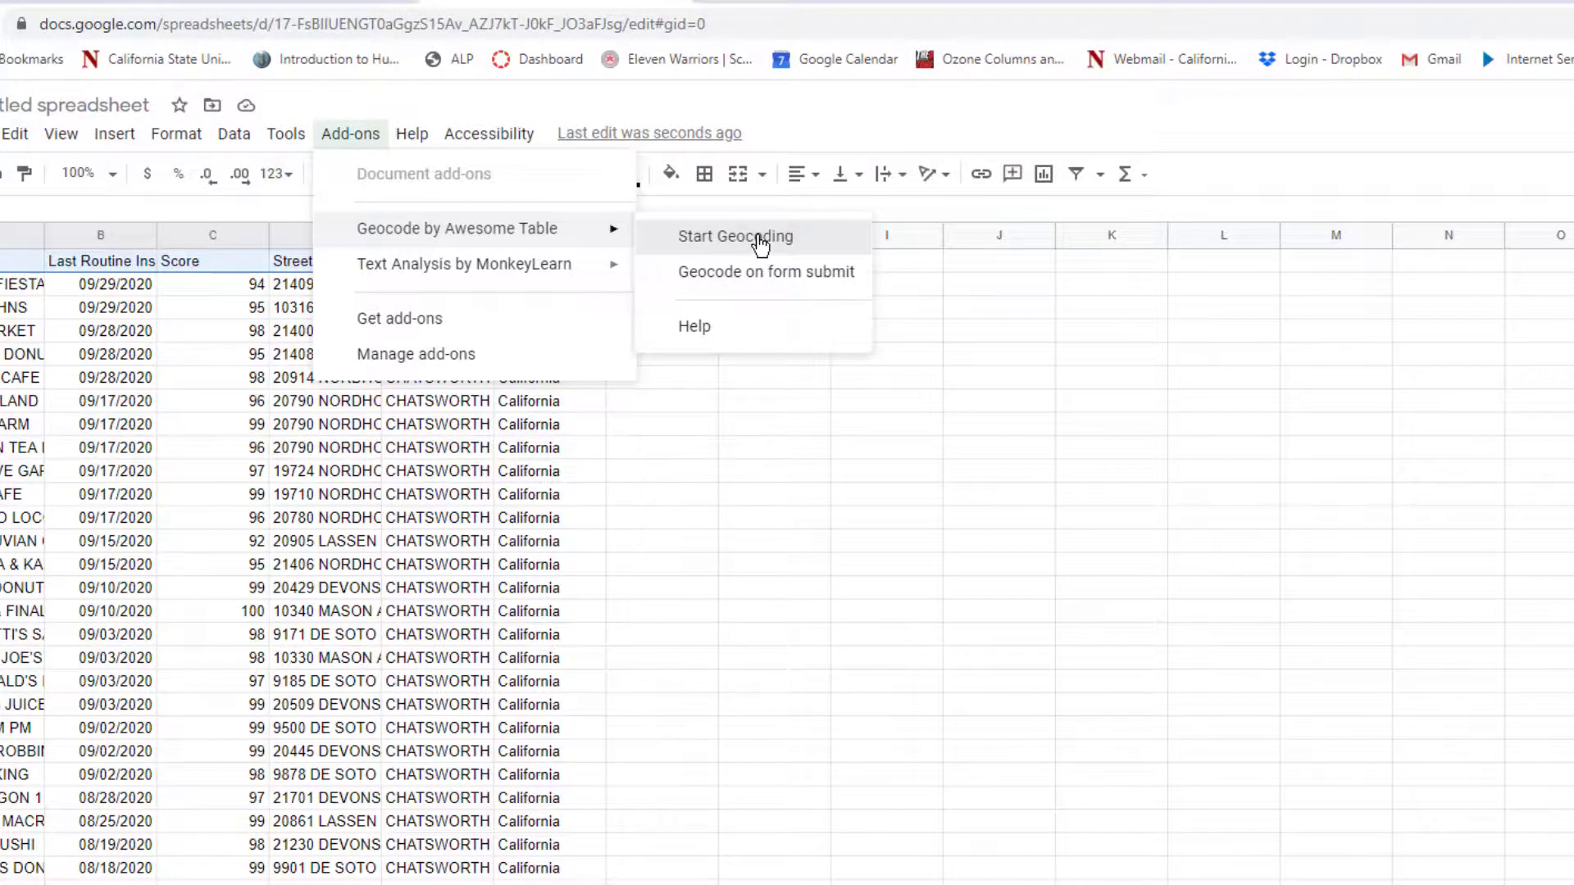
pyautogui.click(758, 238)
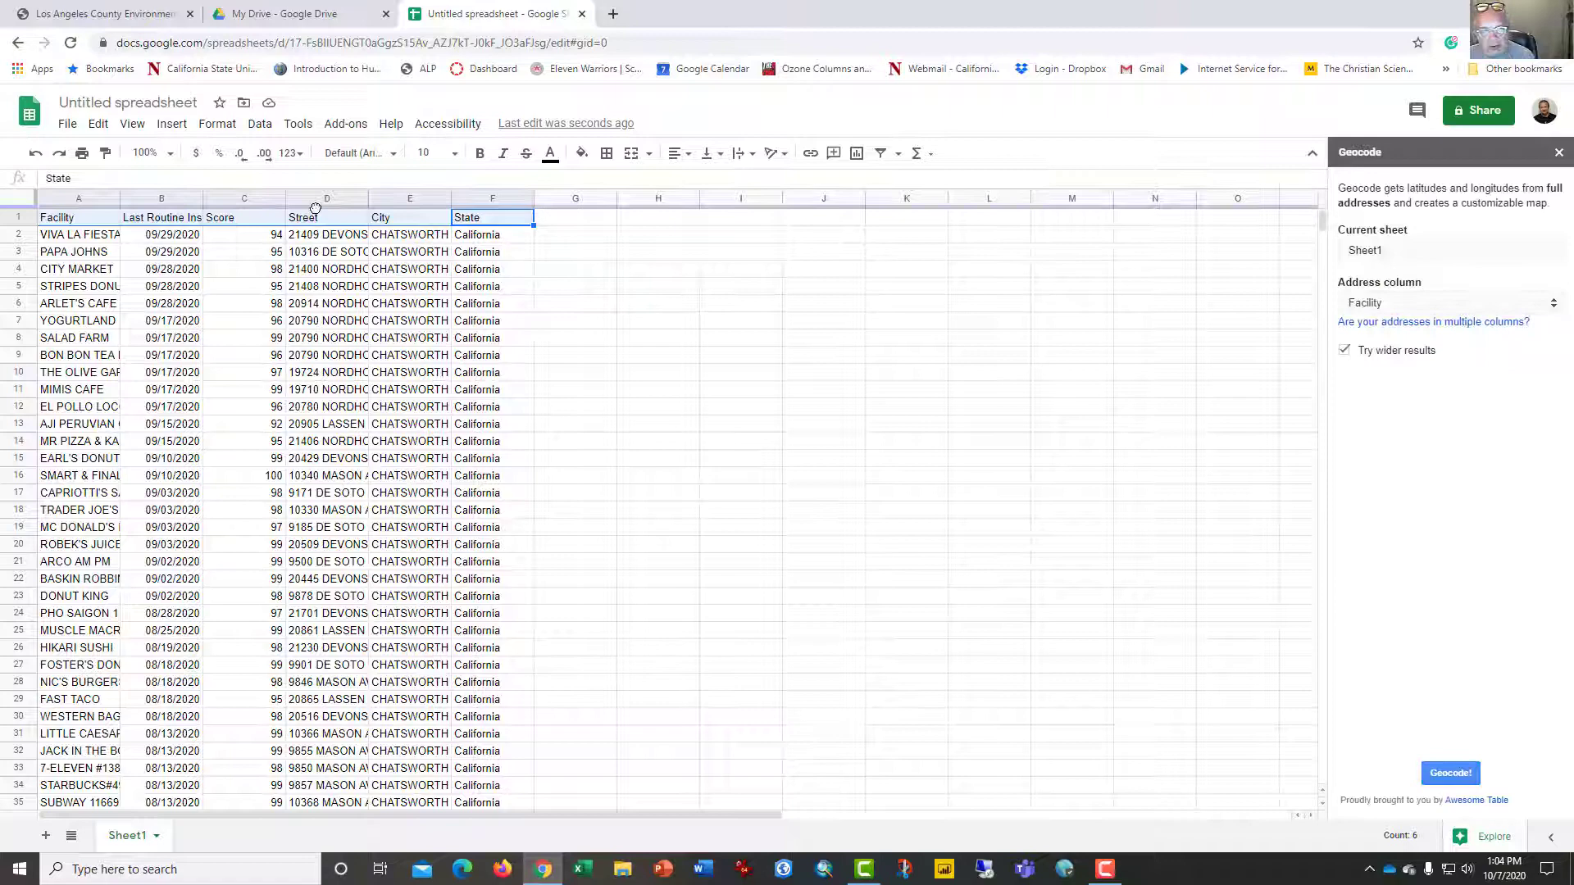
pyautogui.moveTo(320, 207); pyautogui.dragTo(439, 200)
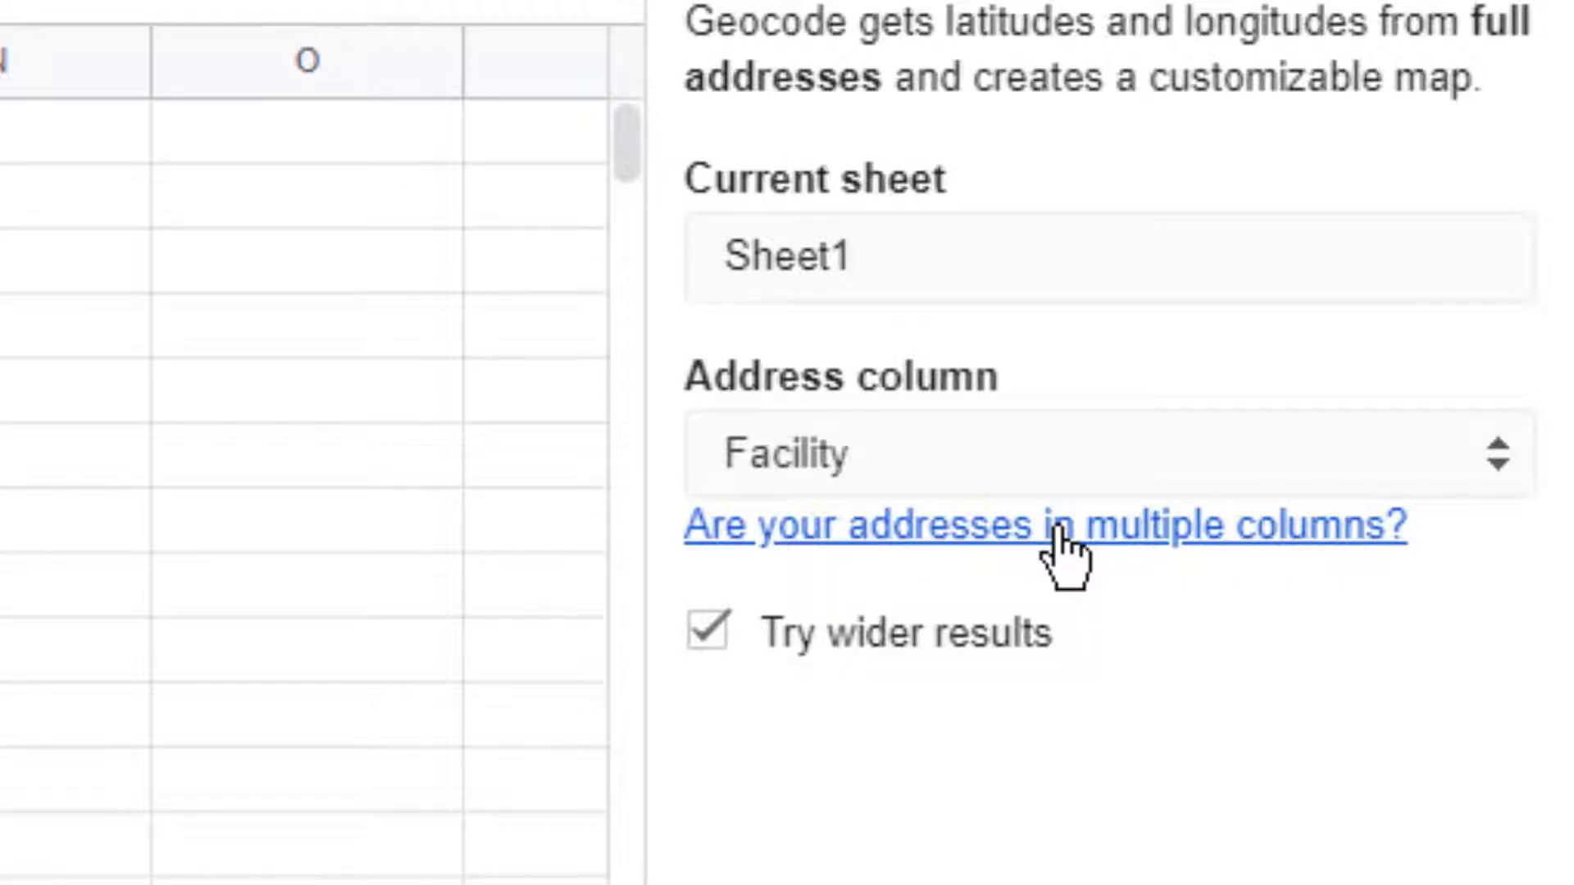
# Combine Street, City and State into a Full Address column using Geocode's multiple-columns option
pyautogui.click(1060, 531)
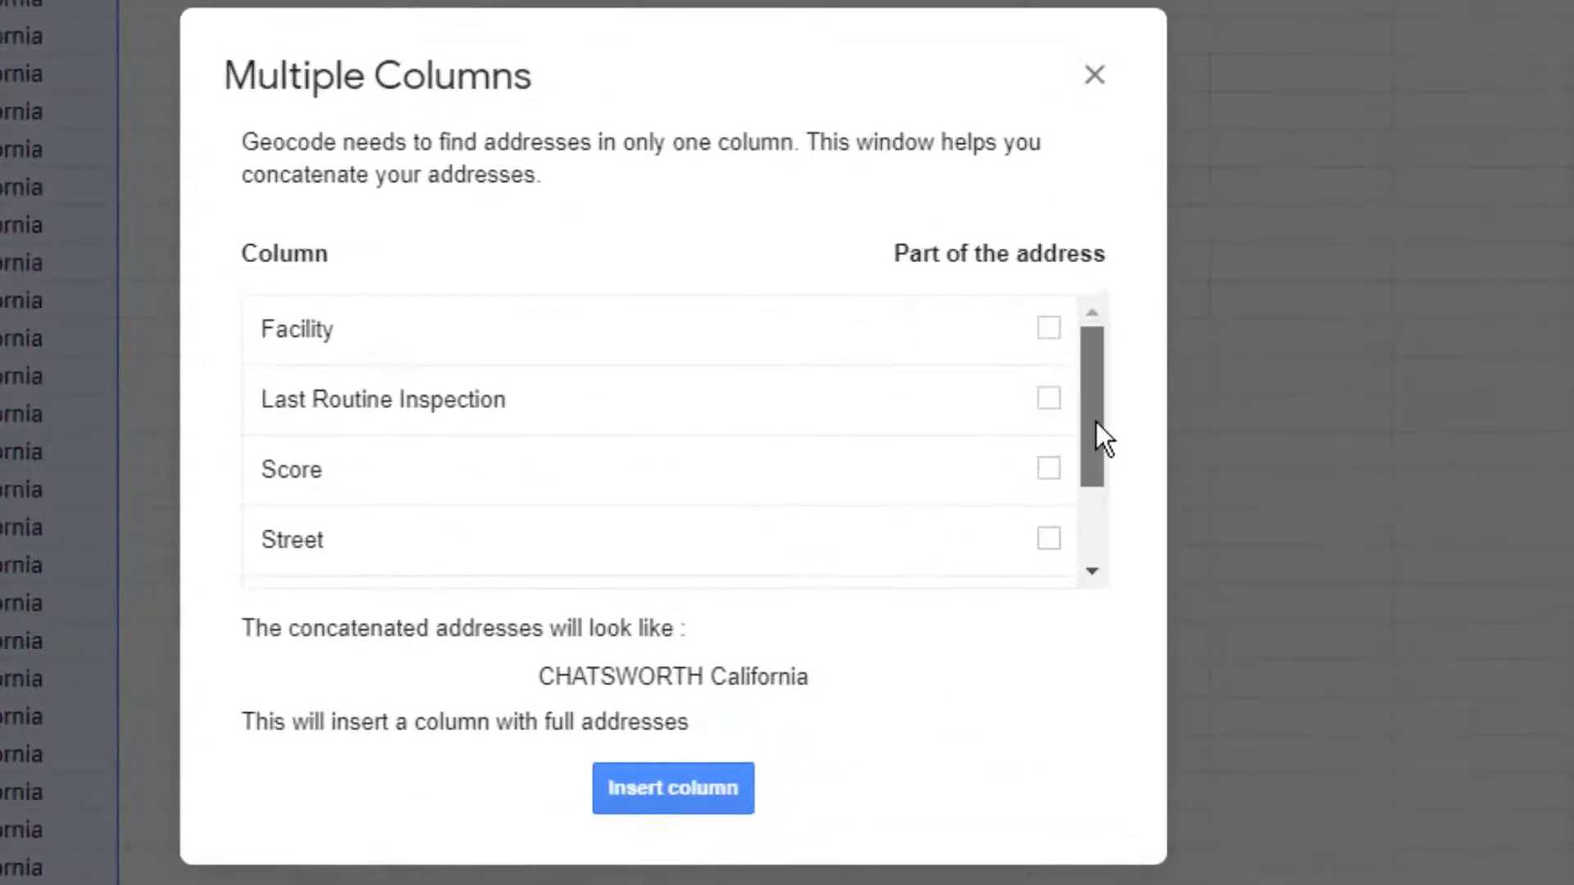
pyautogui.moveTo(1095, 423); pyautogui.dragTo(1095, 511)
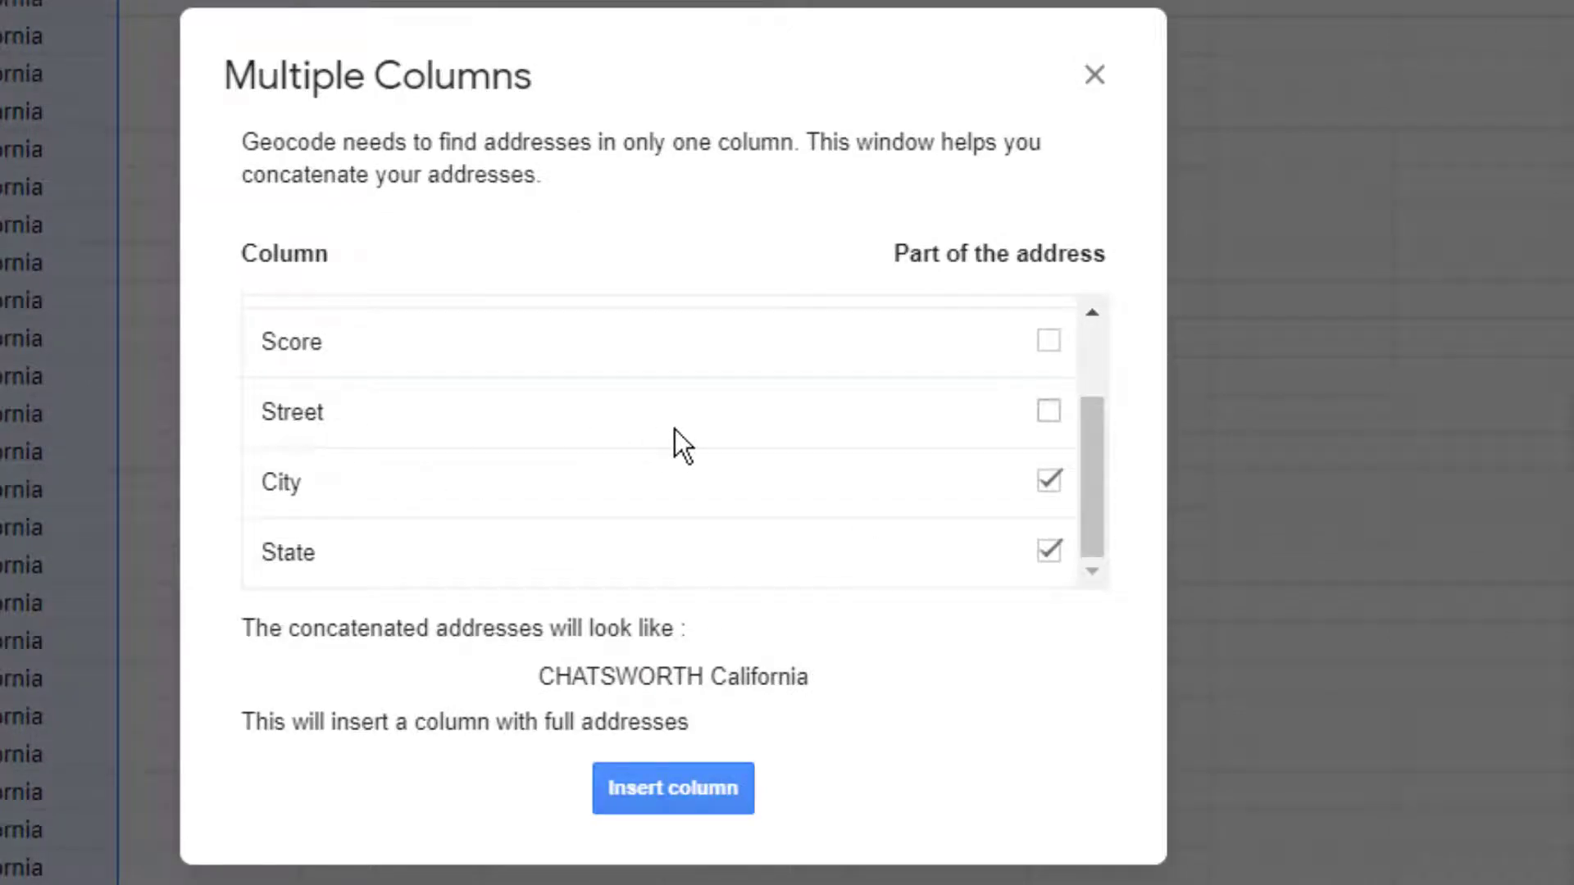
pyautogui.click(1053, 412)
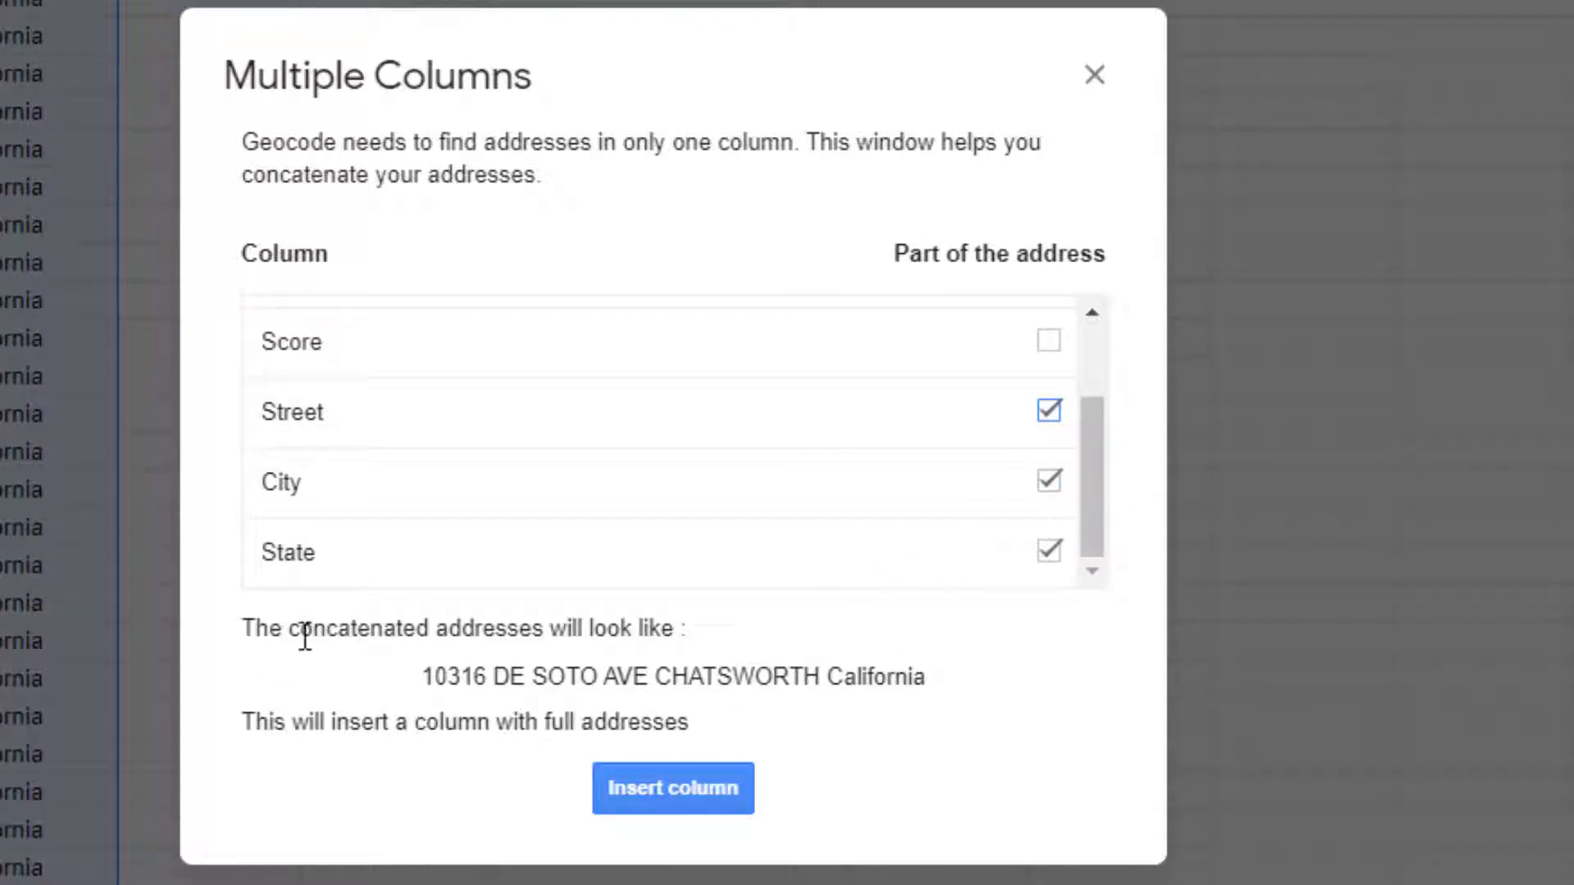
pyautogui.moveTo(286, 634); pyautogui.dragTo(432, 618)
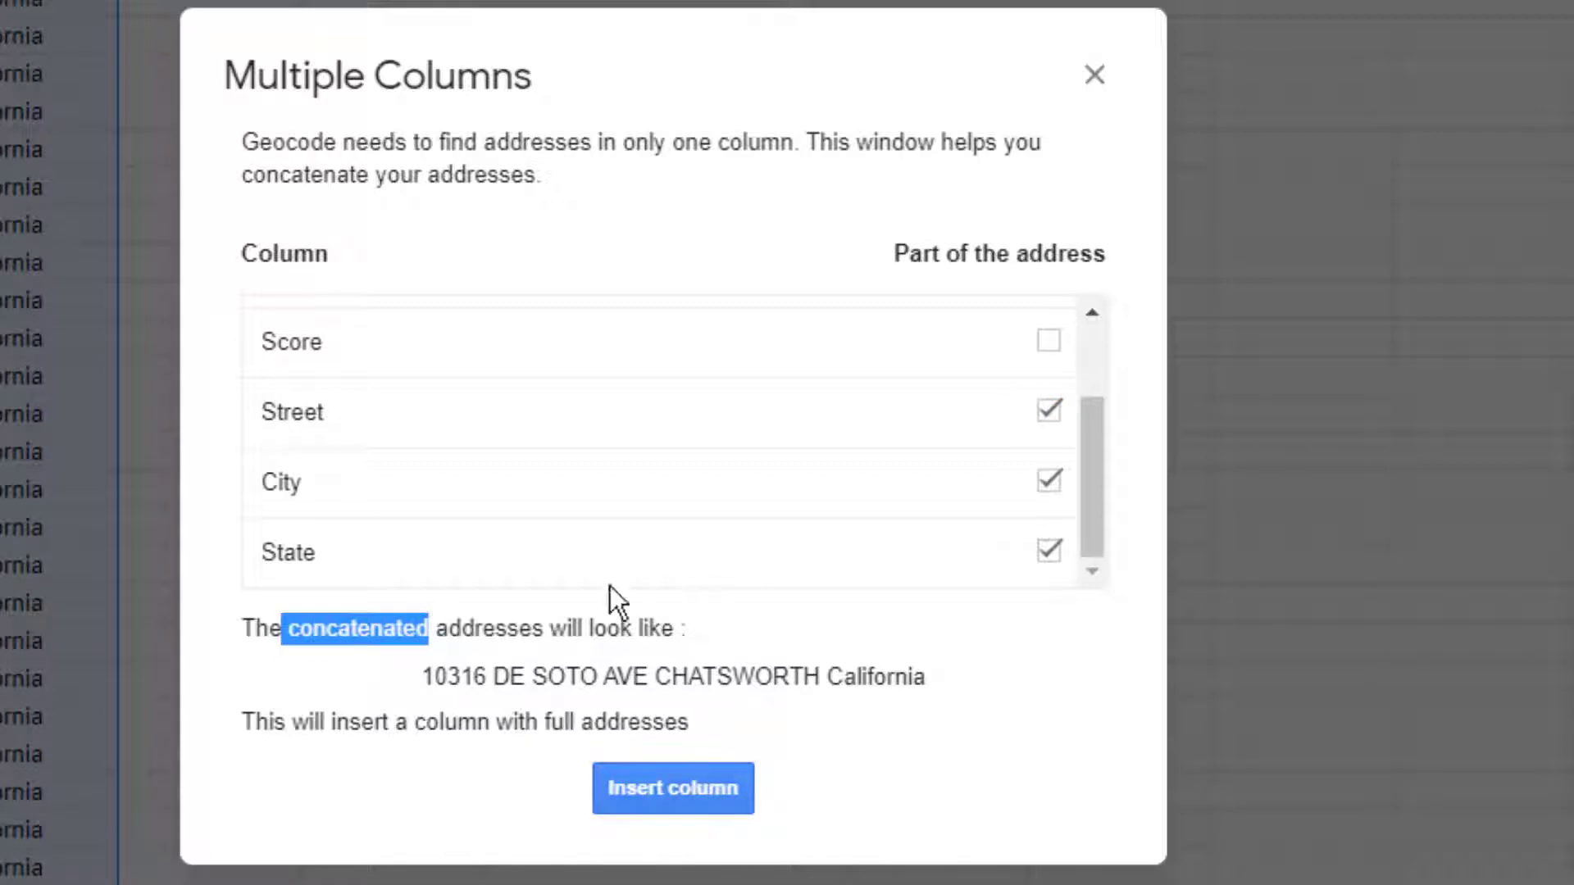
pyautogui.click(683, 794)
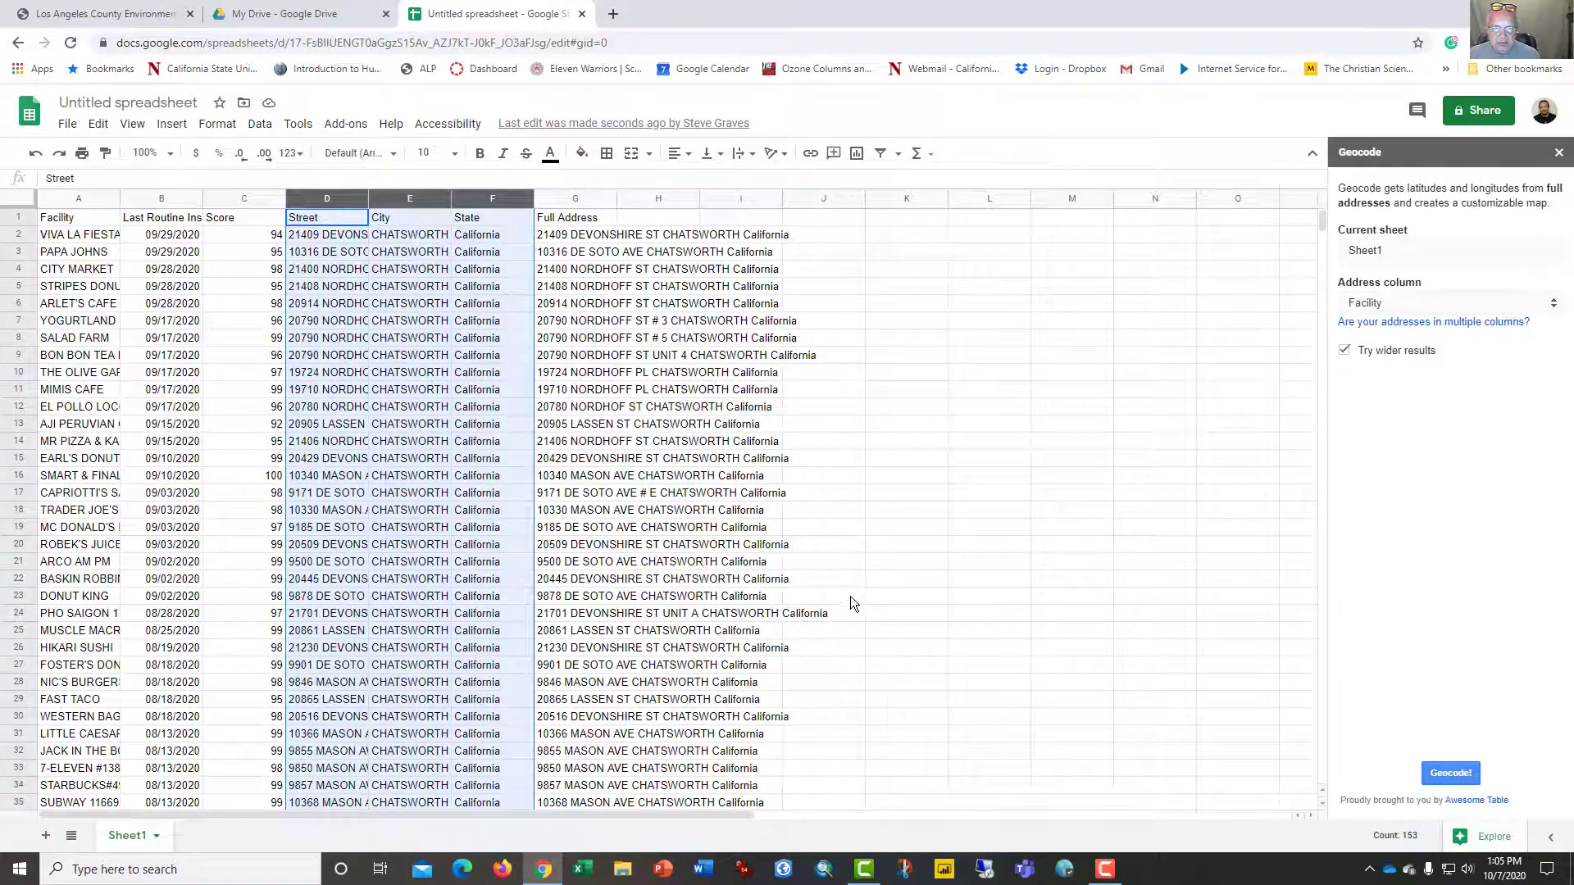
# Run Geocode! to fill Latitude and Longitude for all 50 addresses
pyautogui.click(895, 604)
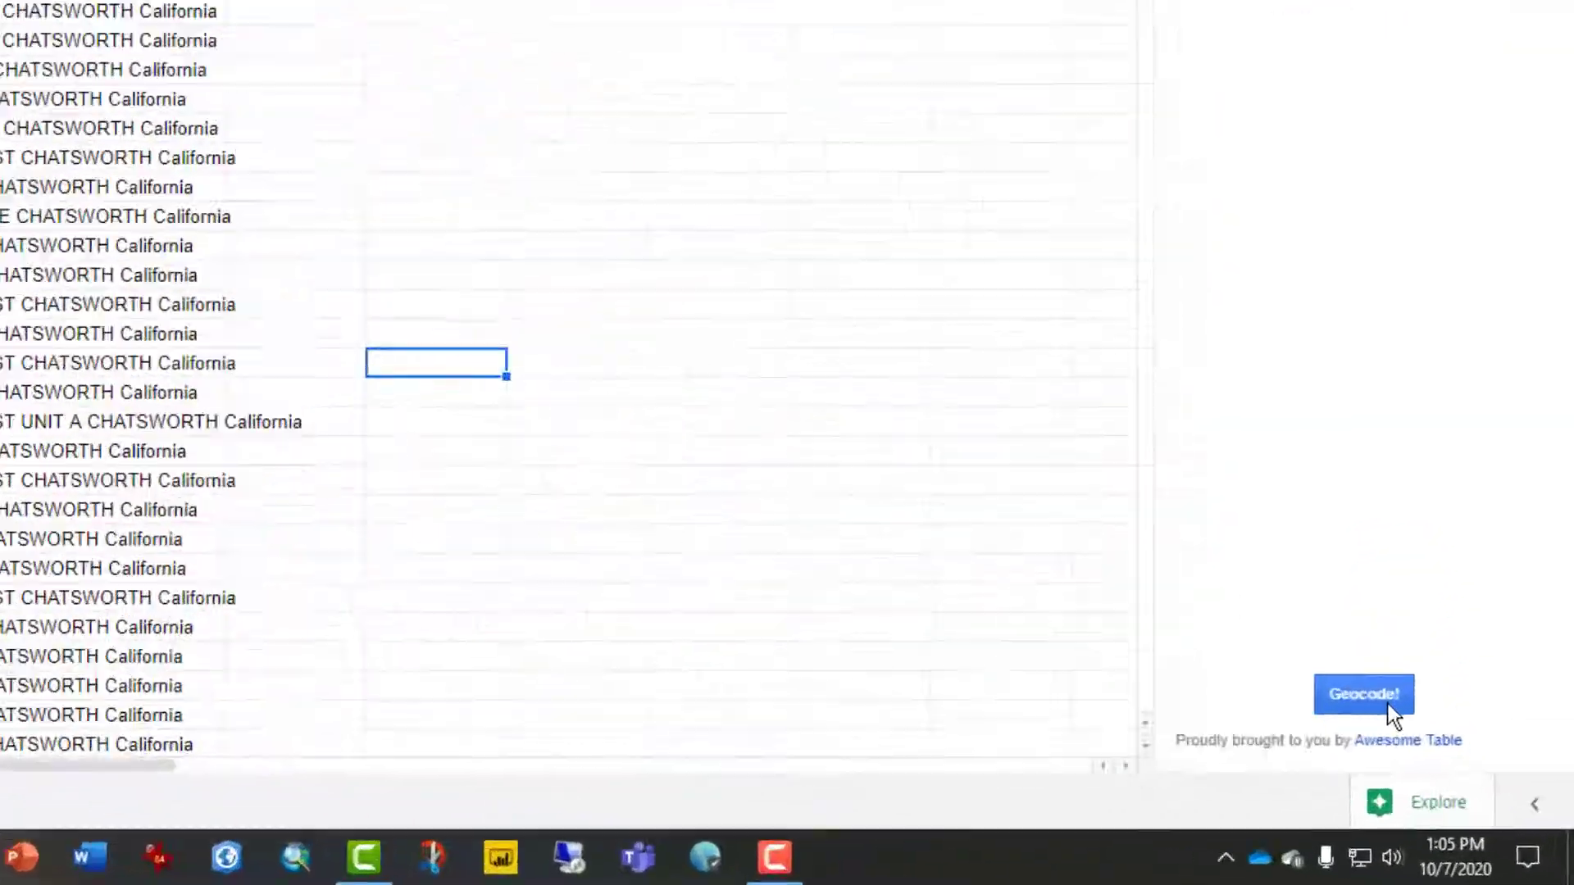
pyautogui.click(1310, 625)
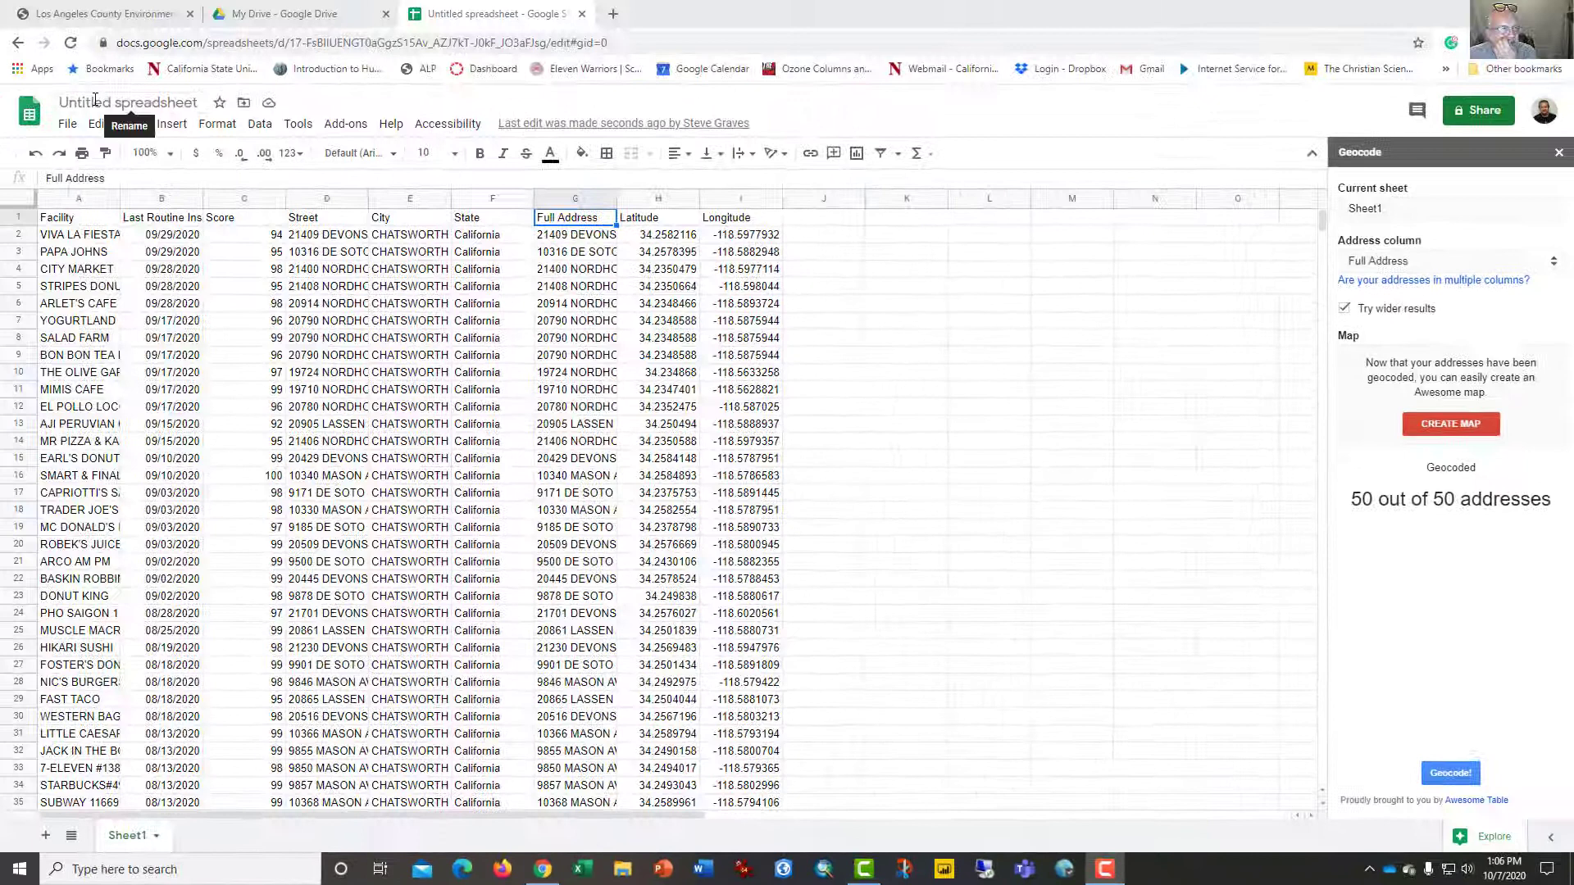
# Retitle the Untitled spreadsheet as ChatsworthRestaurants
pyautogui.click(95, 100)
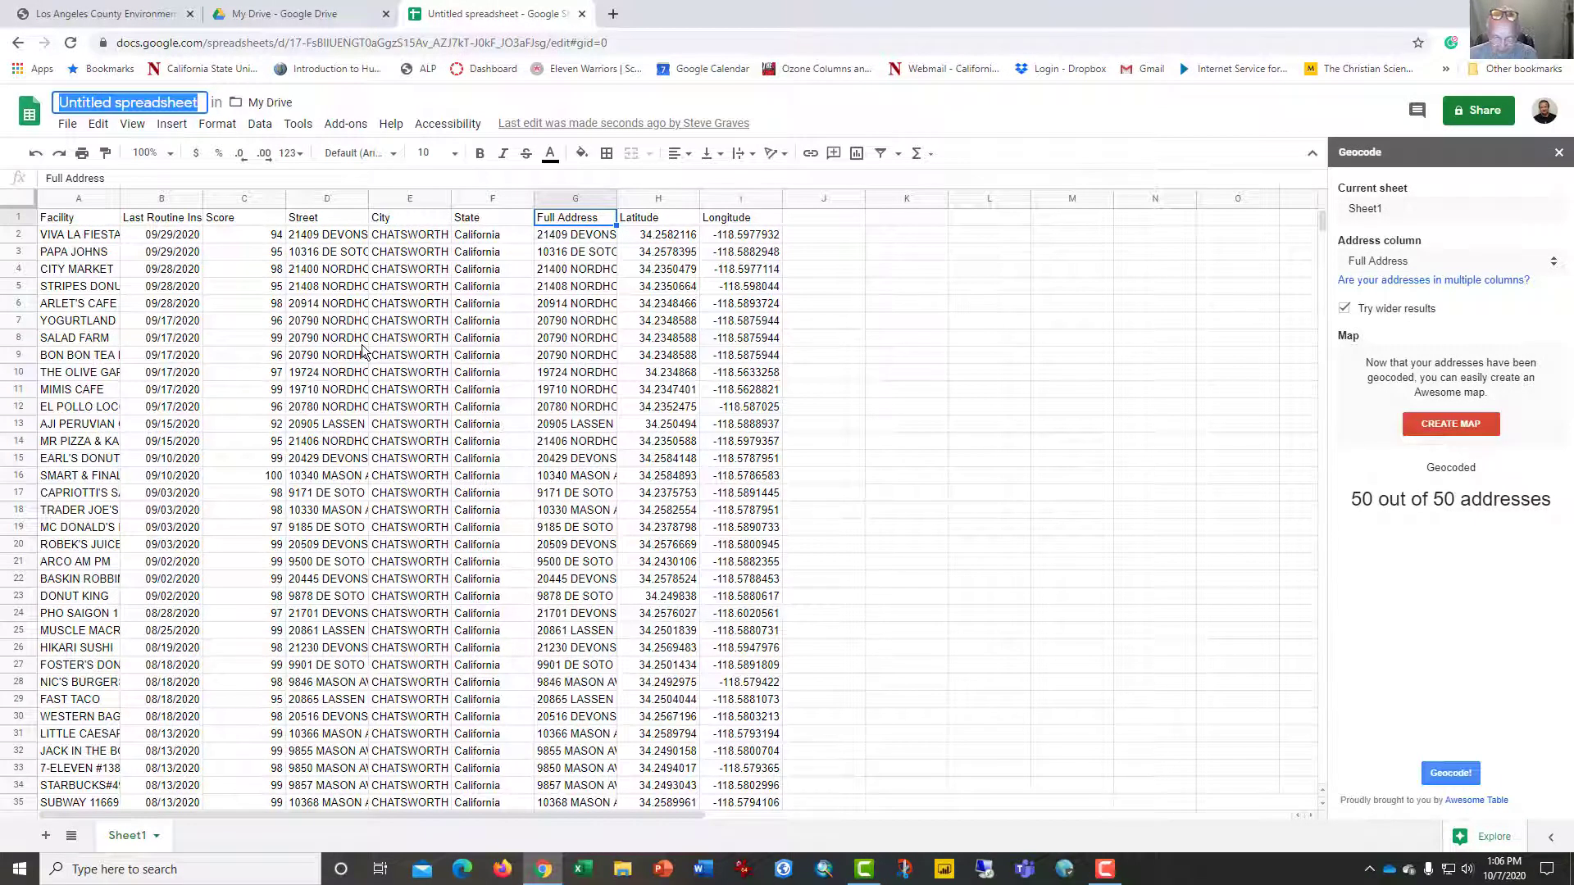
pyautogui.write('Chatswor')
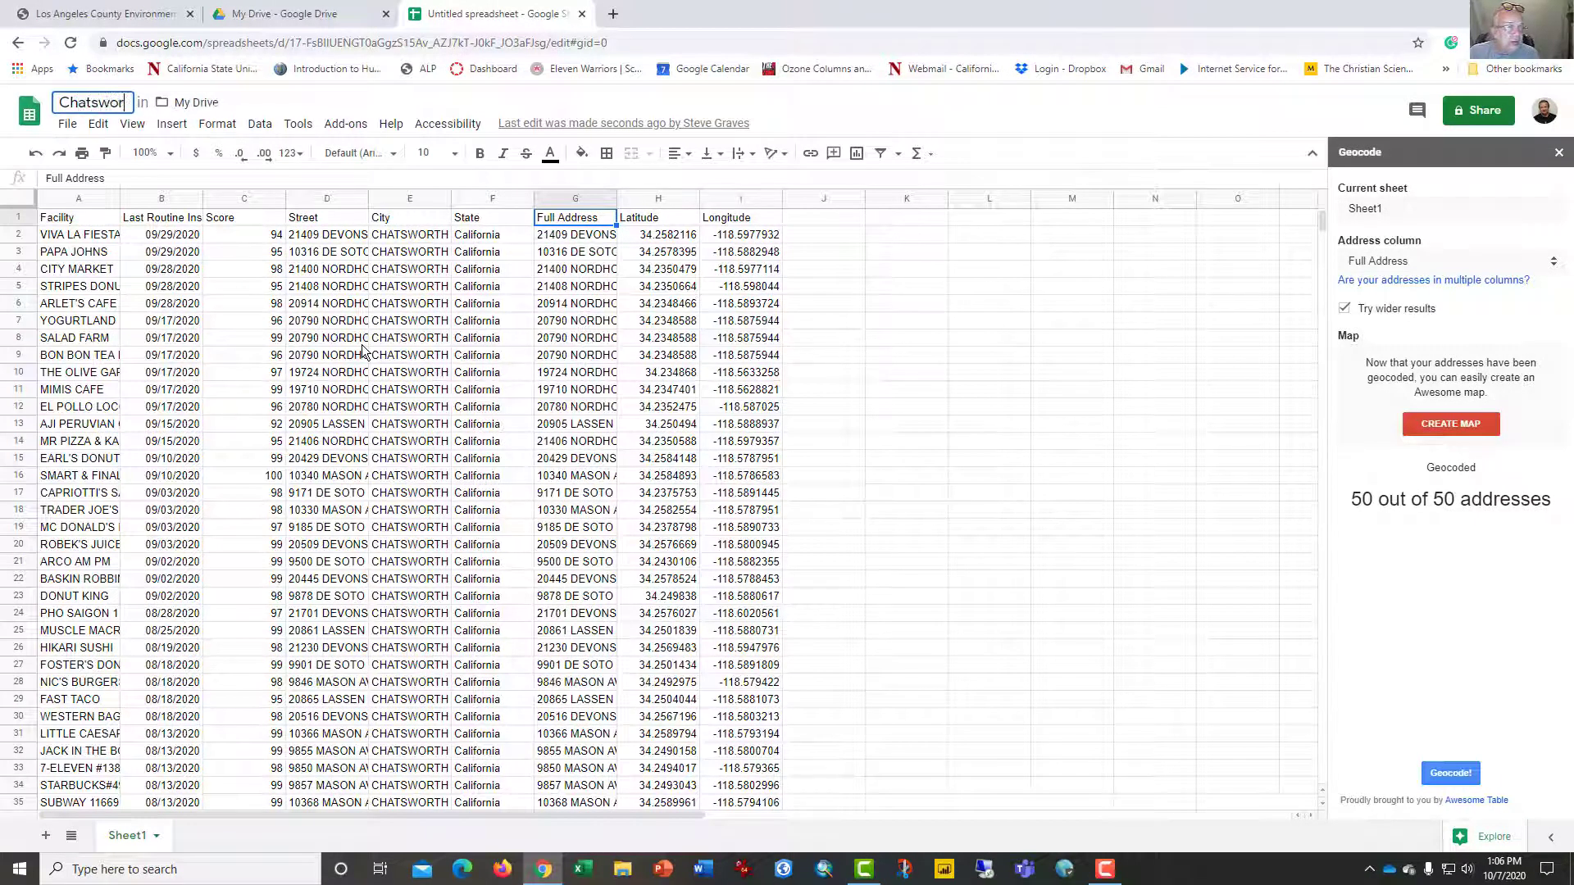
pyautogui.write('thRest')
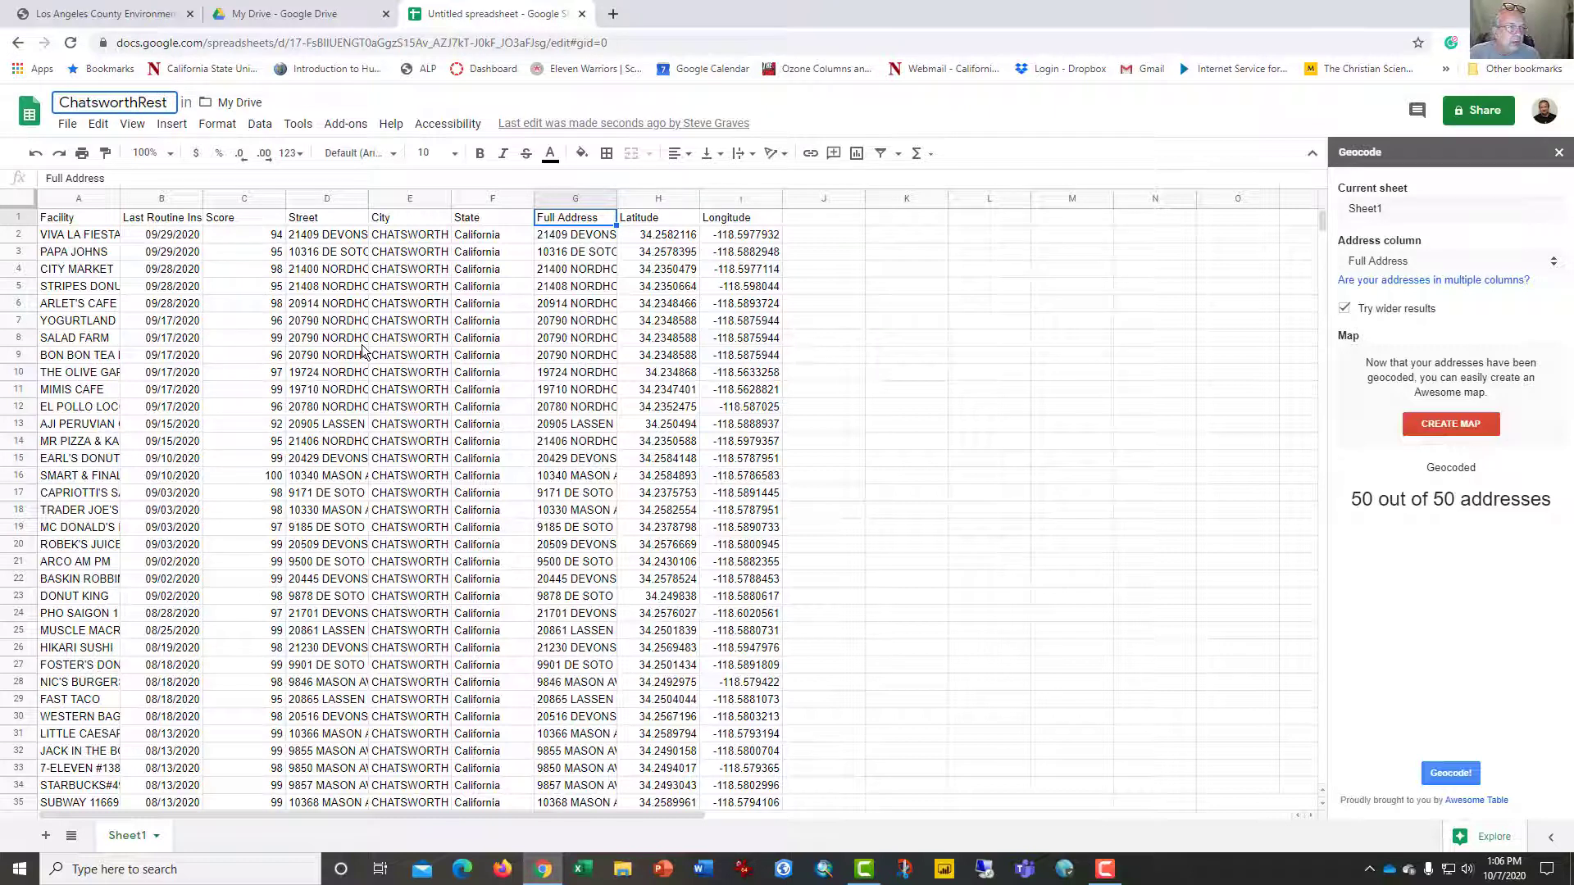
pyautogui.write('aurants')
pyautogui.press('Return')
pyautogui.click(69, 125)
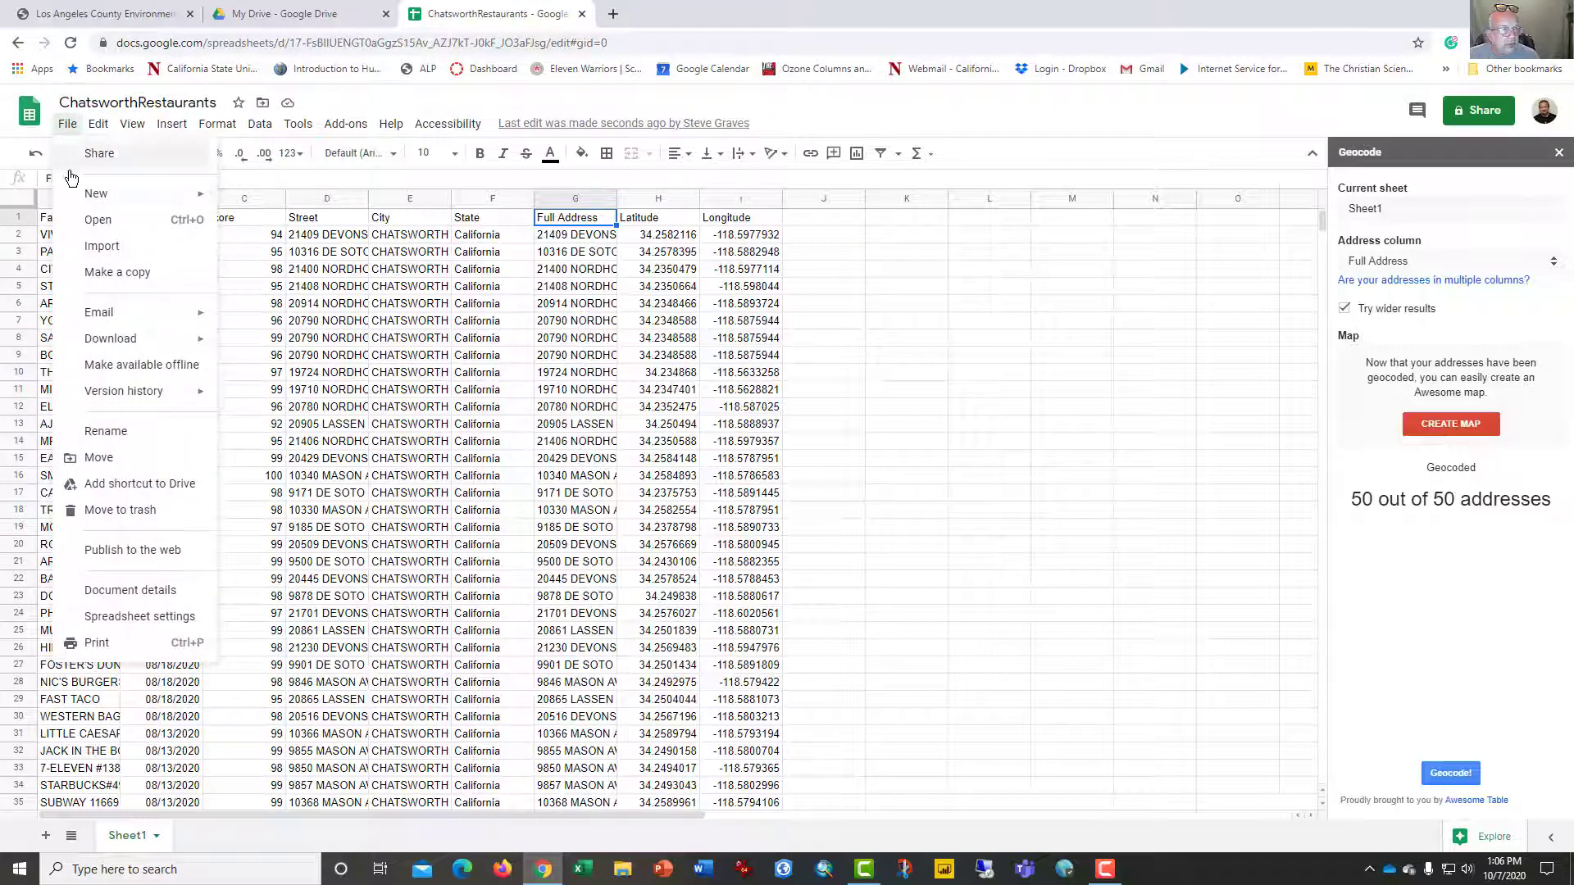
# Download the sheet as ChatsworthRestaurants.xlsx into the geocode folder
pyautogui.moveTo(155, 338)
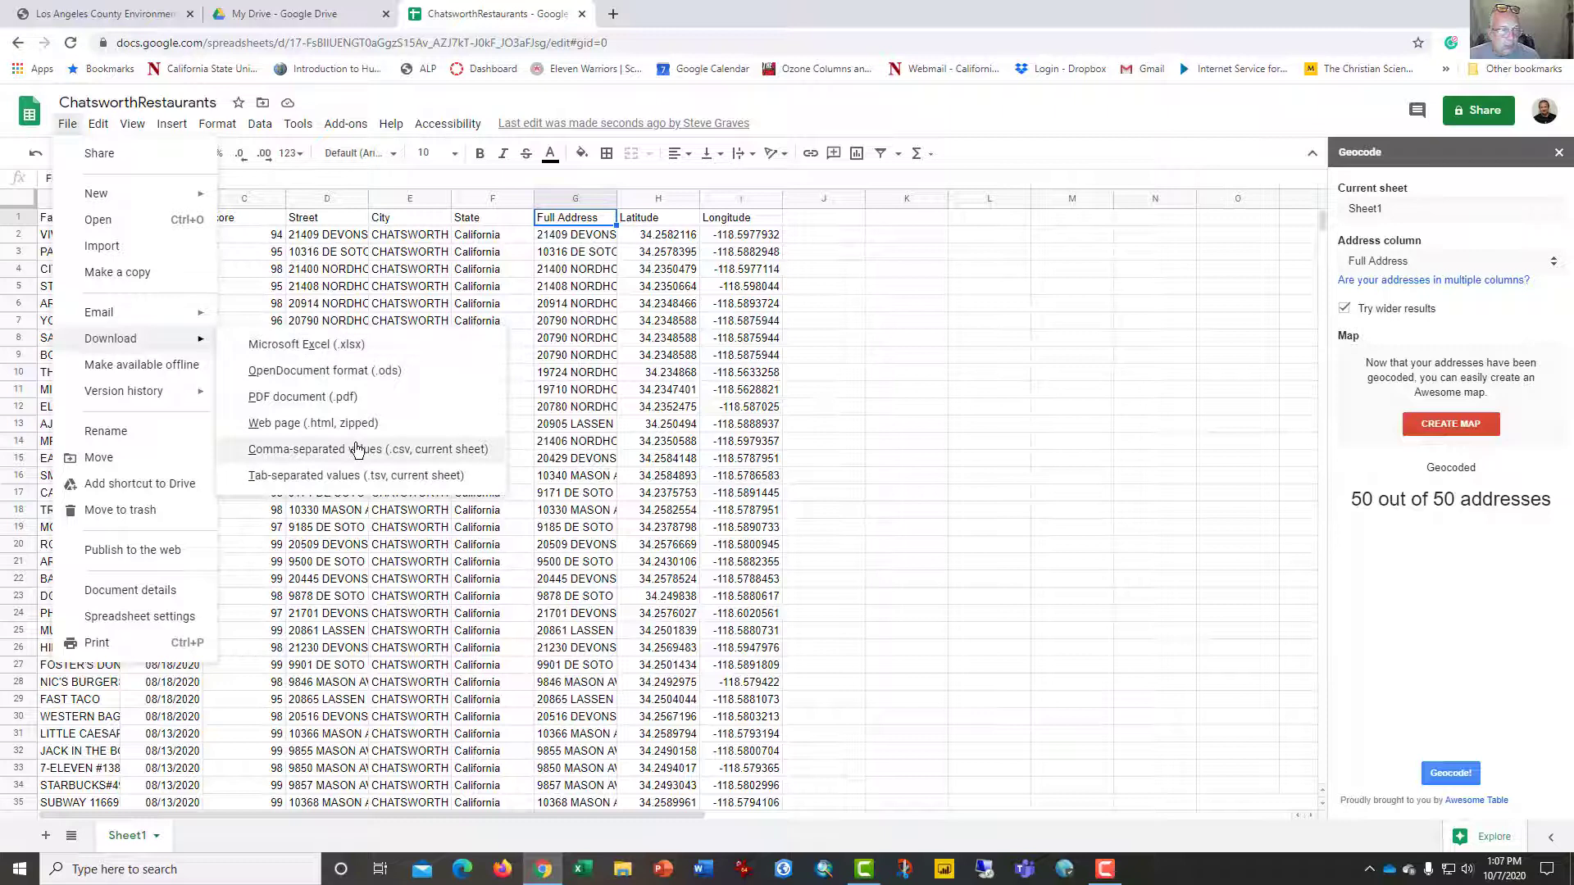
pyautogui.click(336, 352)
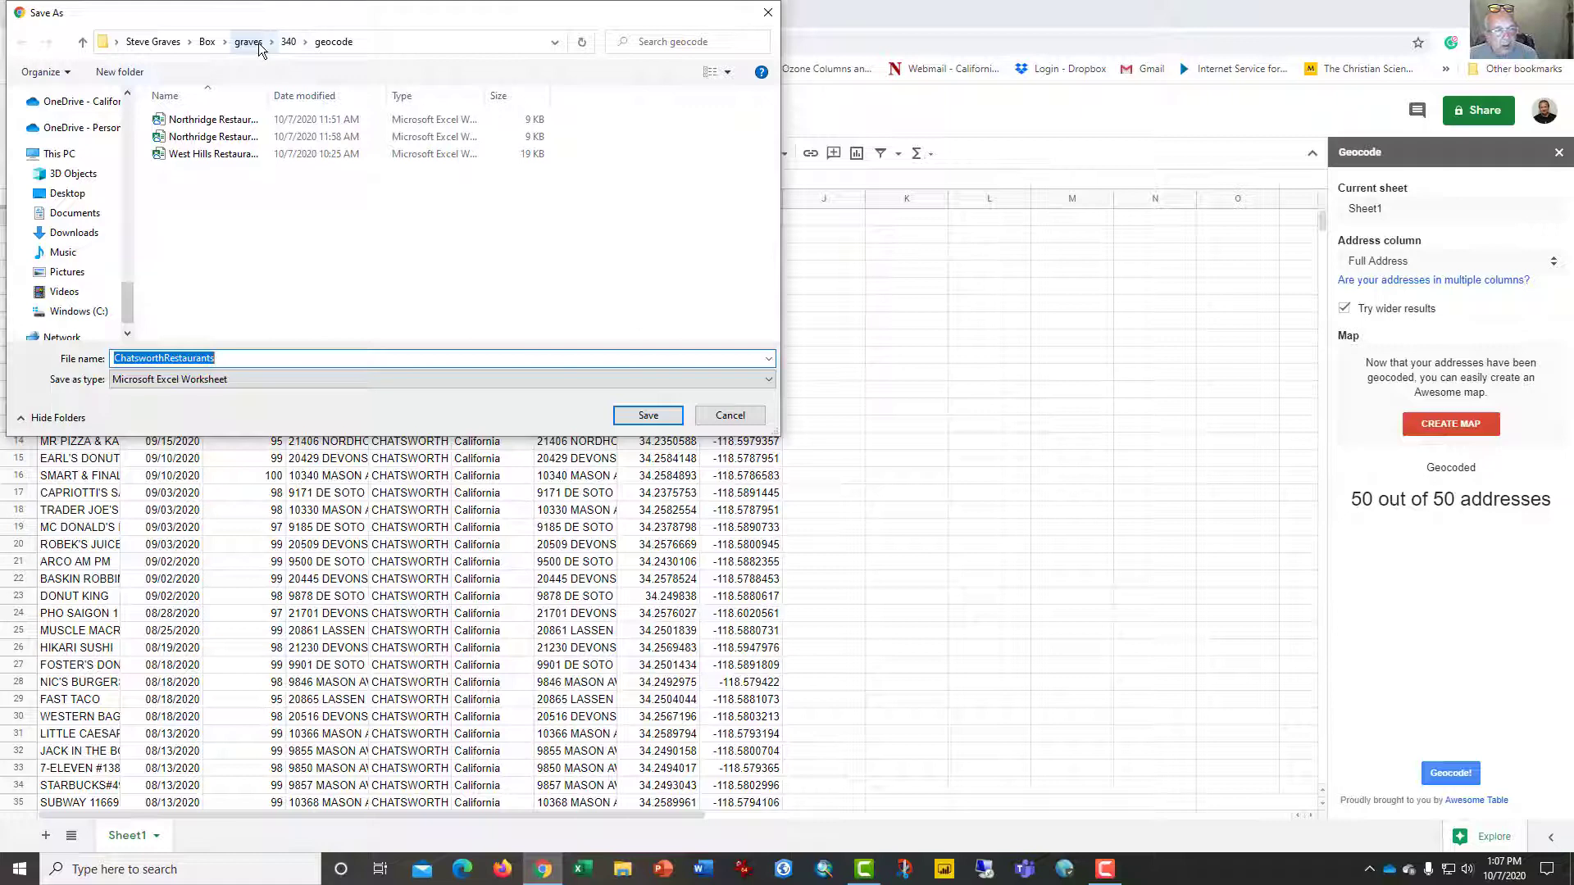
pyautogui.click(633, 422)
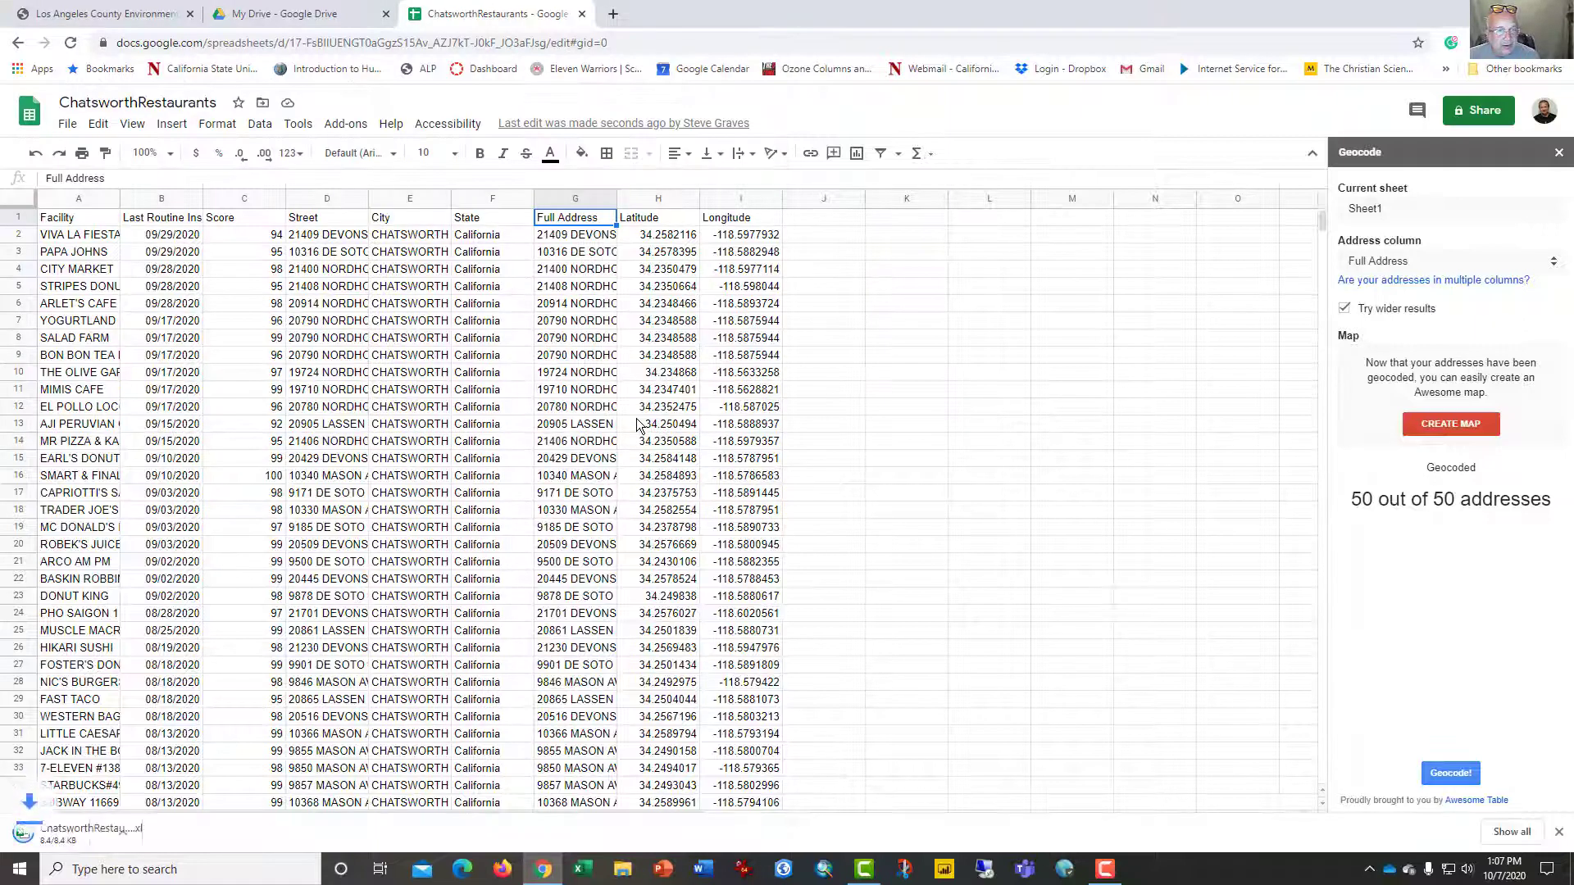
# Open ChatsworthRestaurants.xlsx in Excel, check the restaurant rows, then return to the browser
pyautogui.click(582, 15)
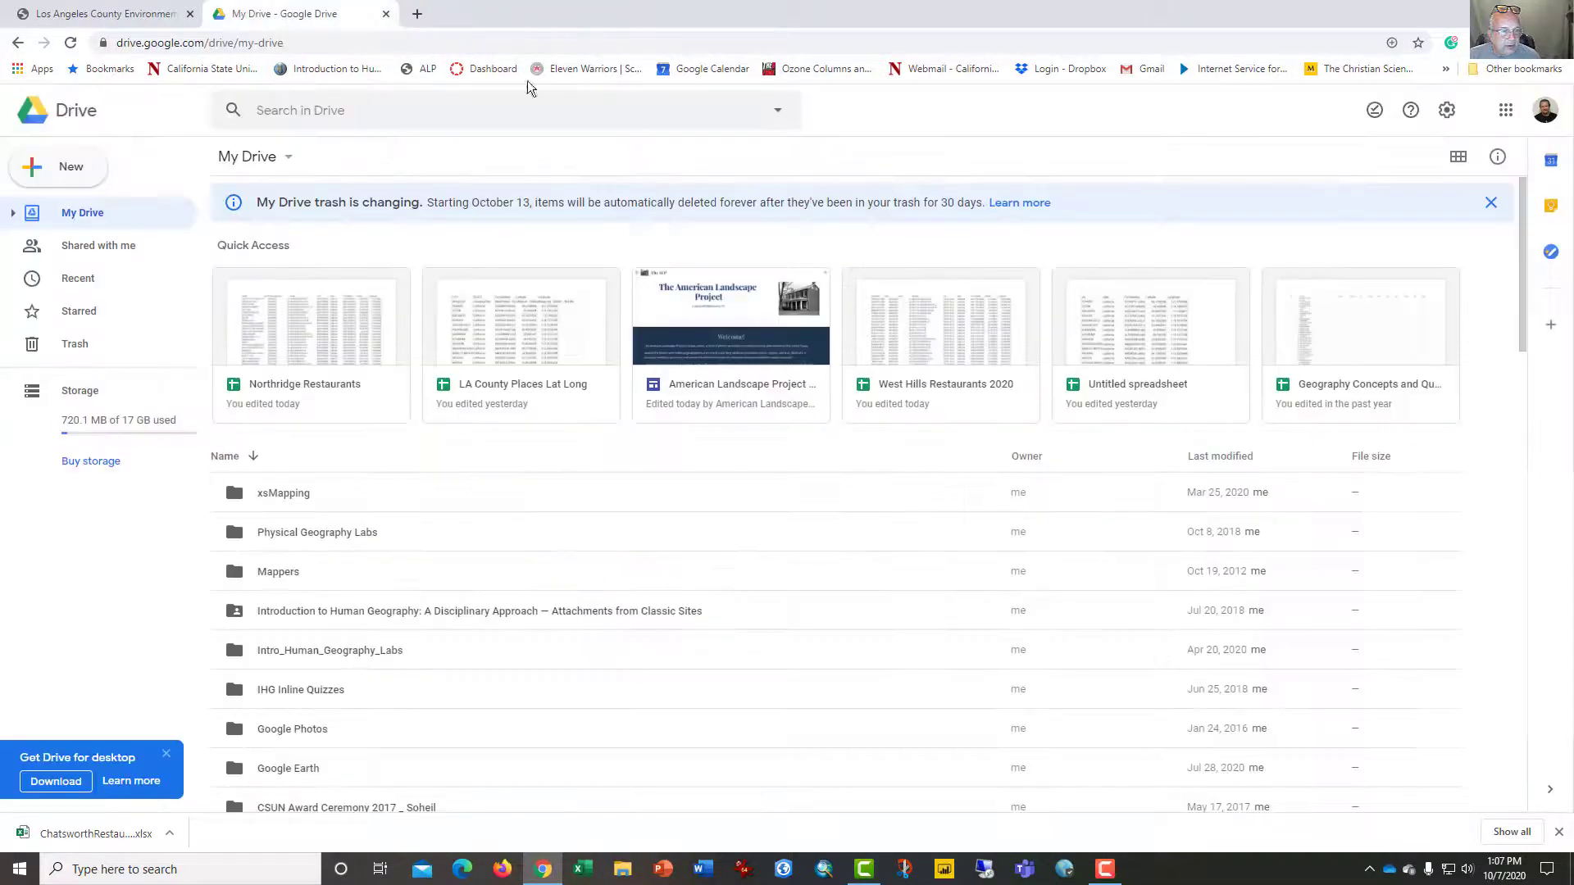
pyautogui.click(125, 836)
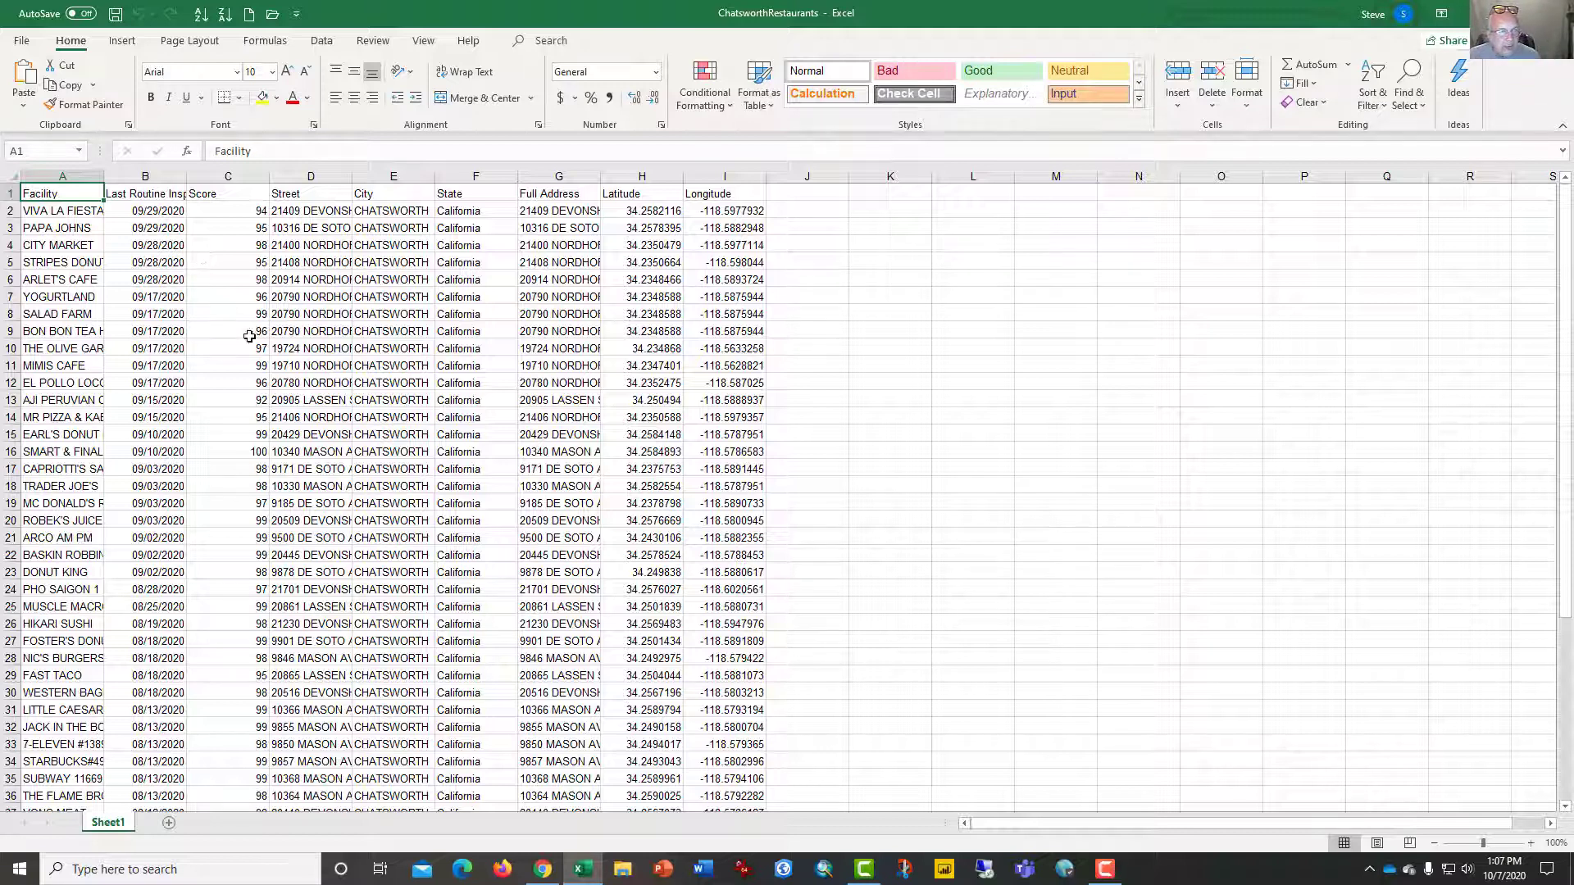
pyautogui.click(10, 211)
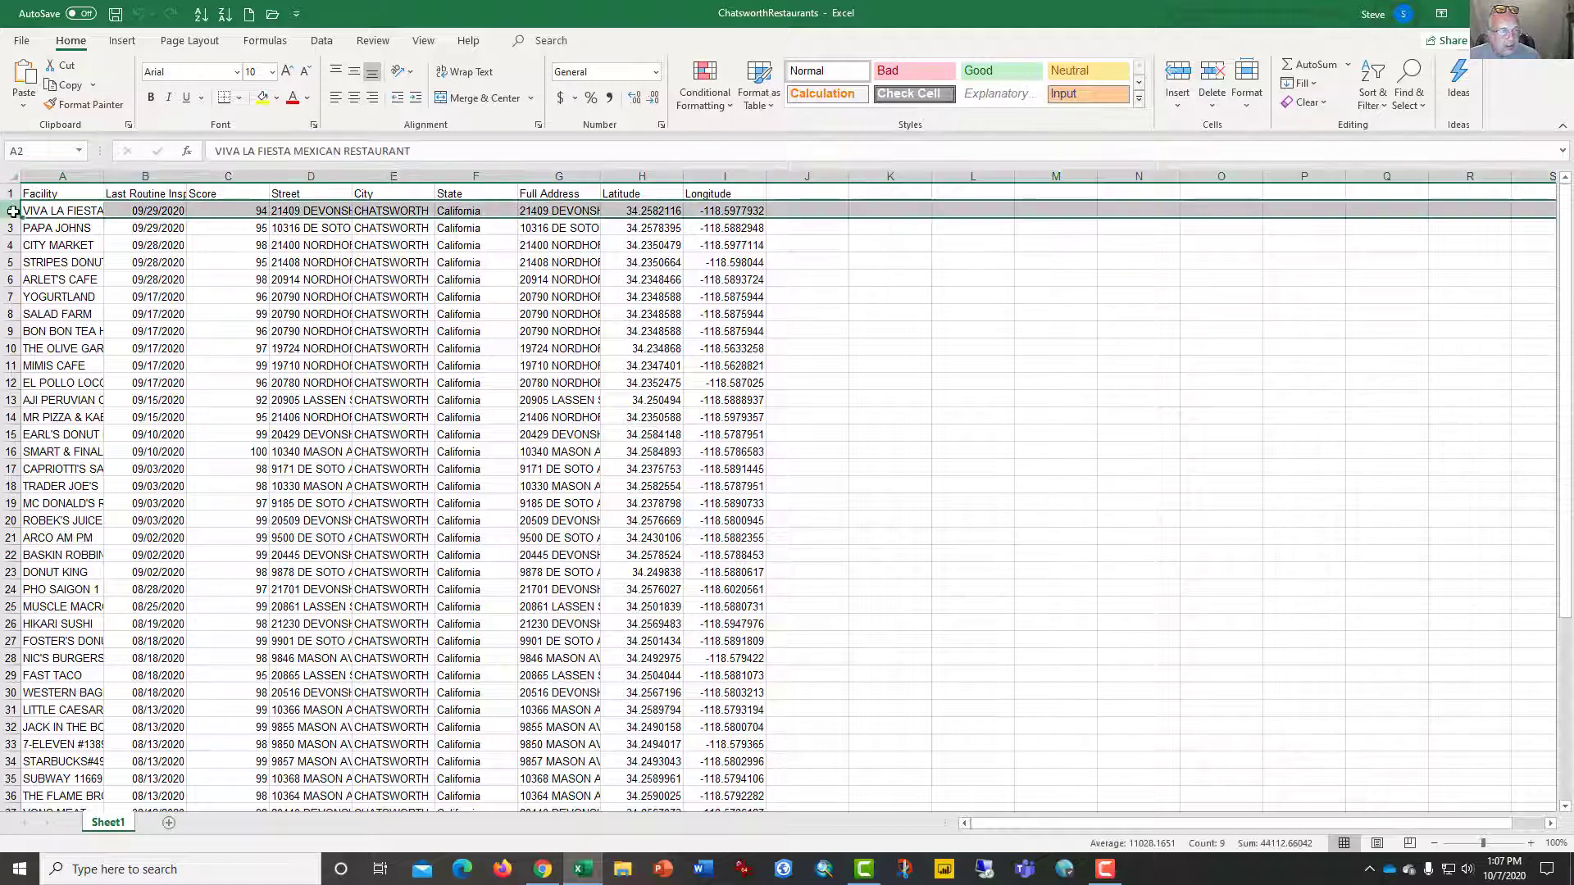
pyautogui.click(212, 282)
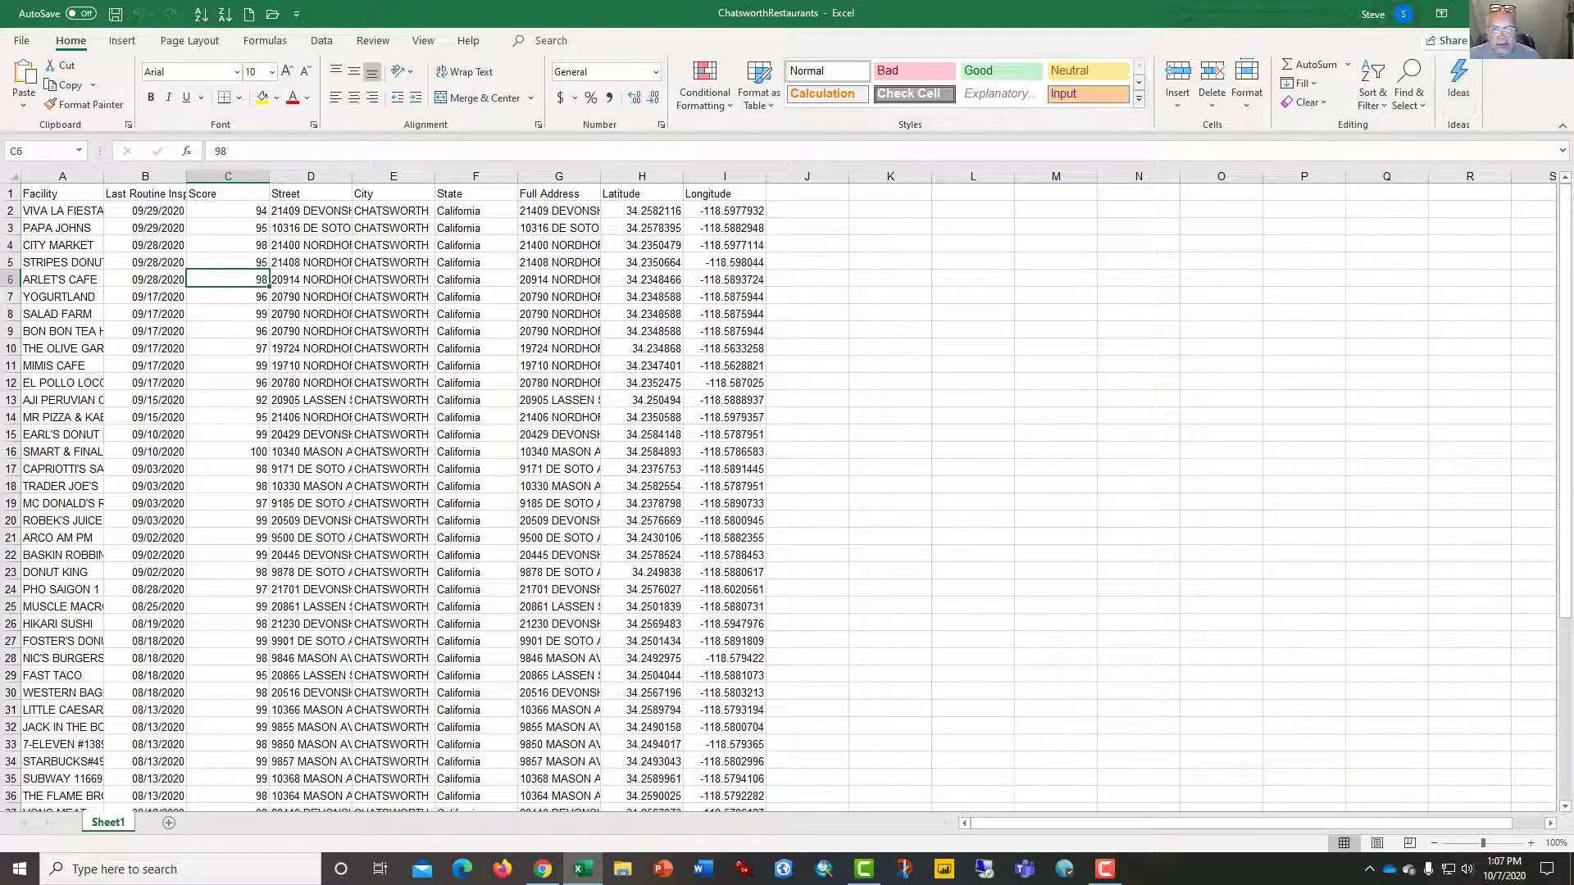
pyautogui.hotkey('alt', 'Tab')
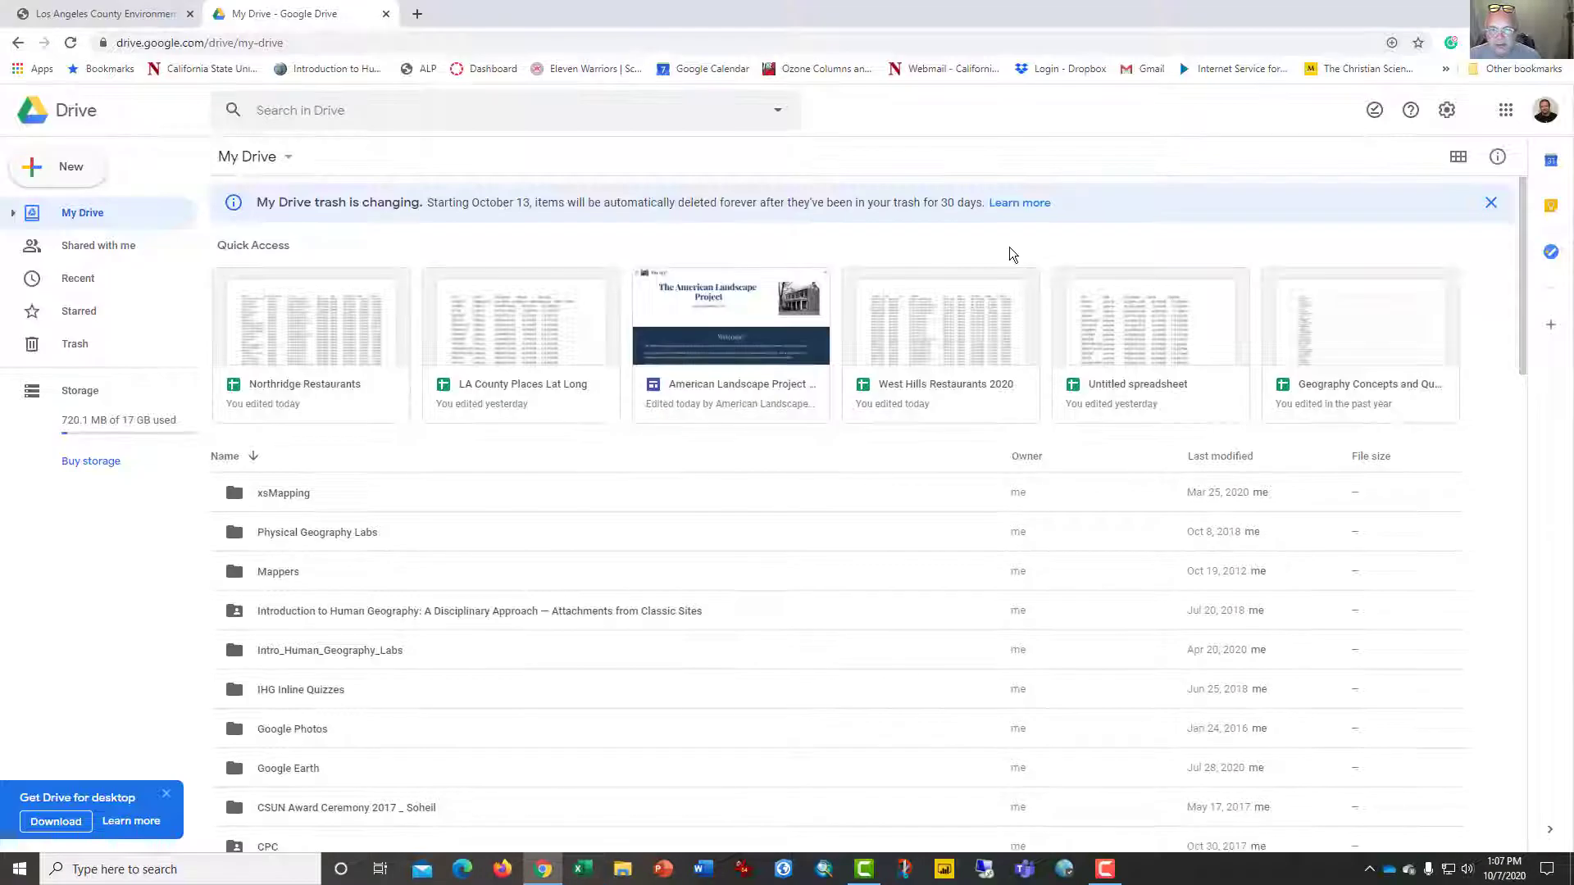
# Launch ArcGIS Pro and open the recent geocoding project's Topographic map
pyautogui.click(779, 869)
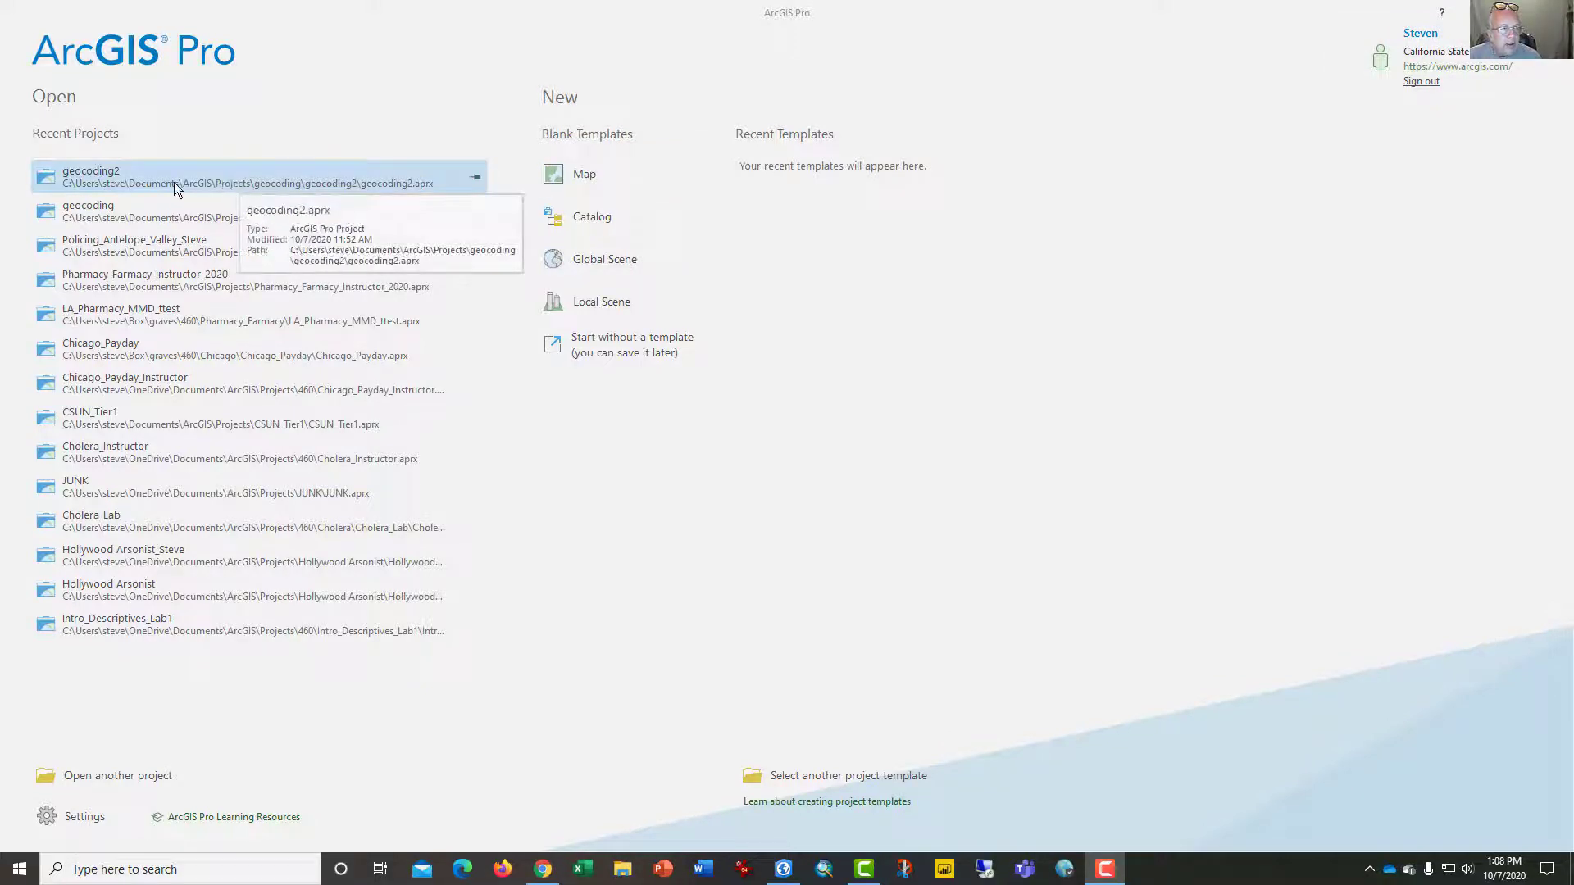
pyautogui.click(206, 209)
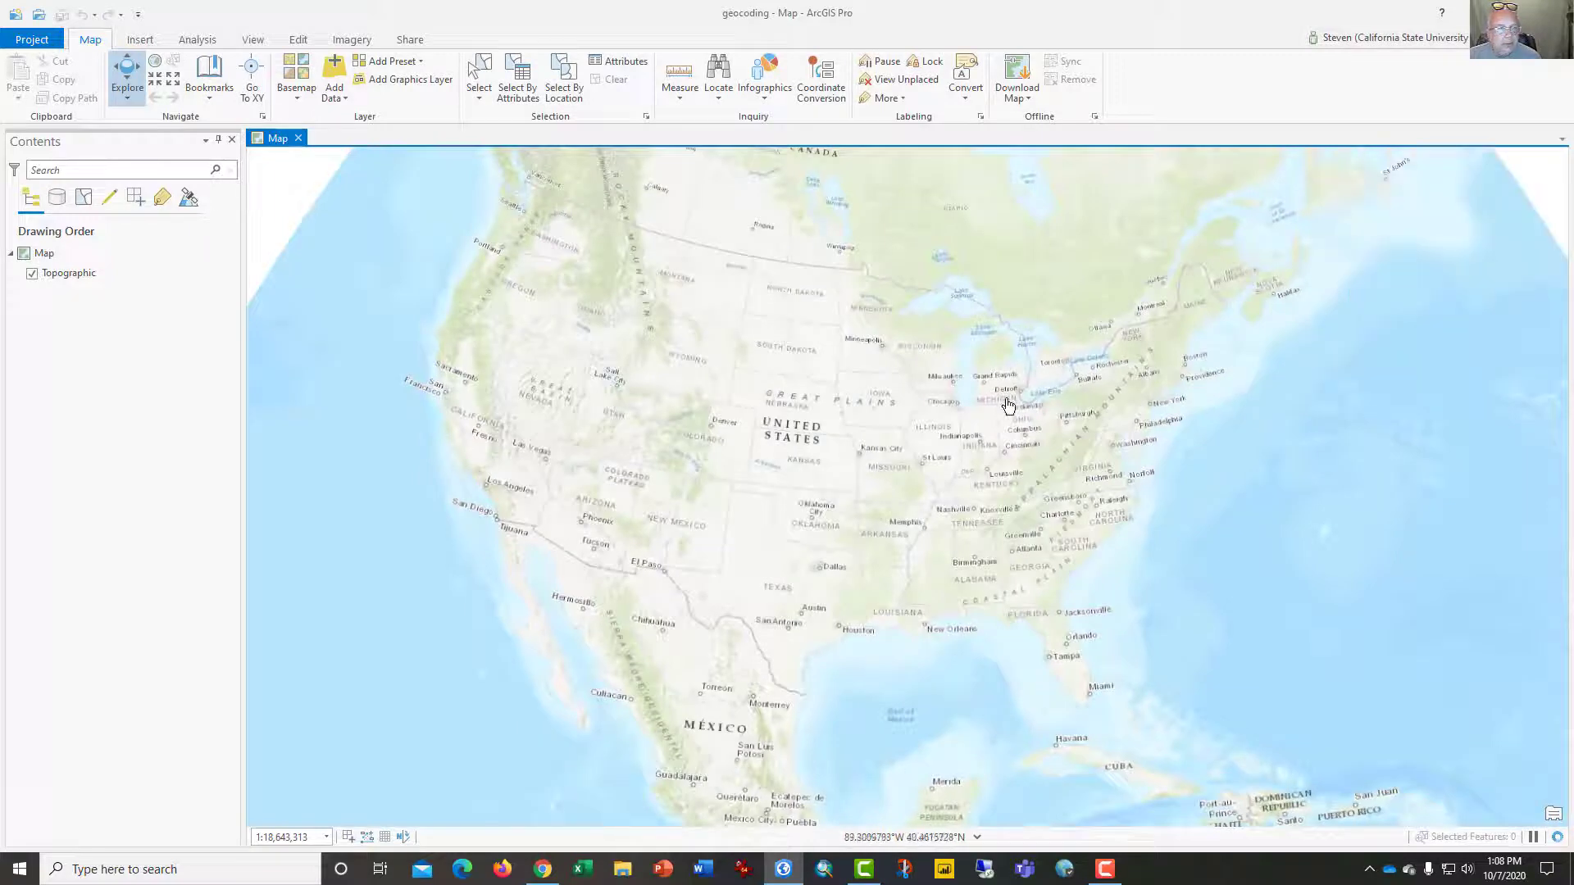
pyautogui.moveTo(843, 406); pyautogui.dragTo(824, 457)
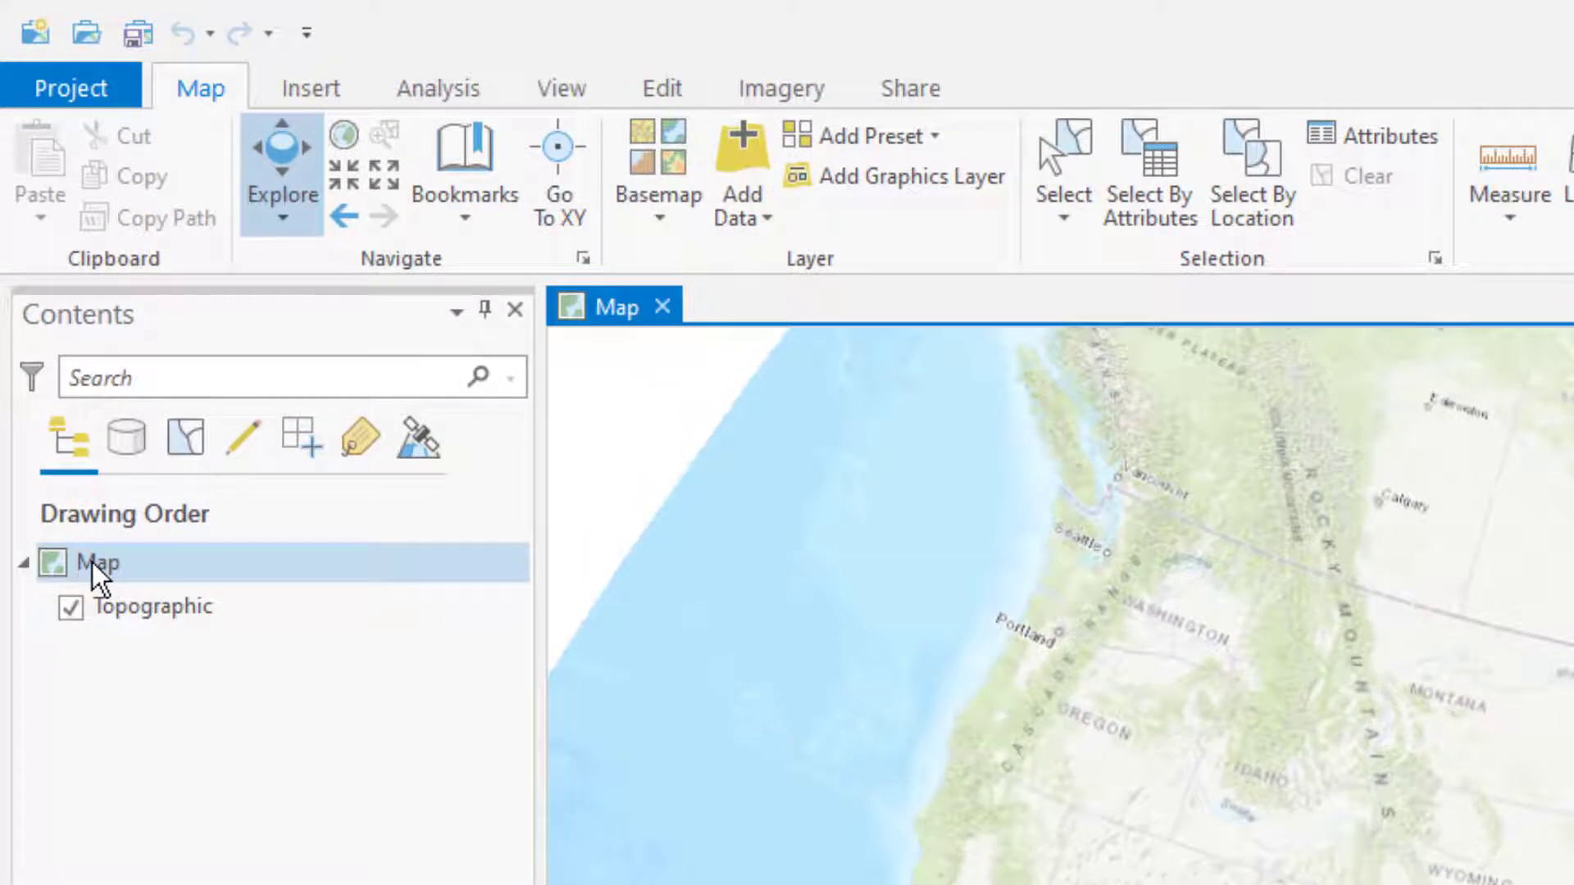
# In Map Properties, choose NAD 1983 NSRS2007 StatePlane California IV FIPS 0404 (Meters)
pyautogui.rightClick(92, 562)
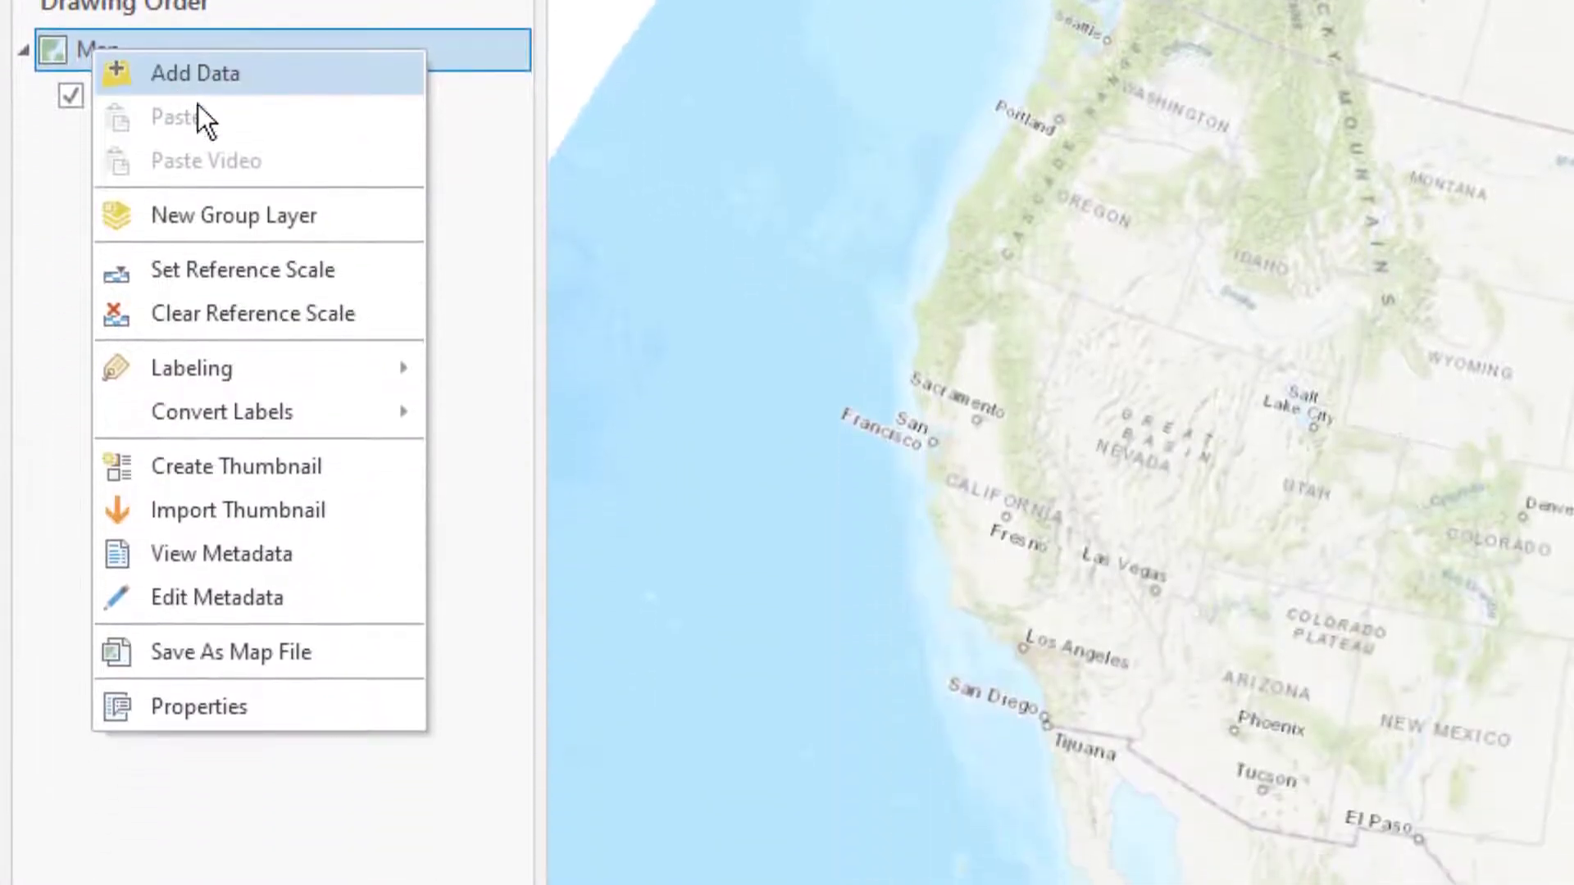
pyautogui.click(285, 707)
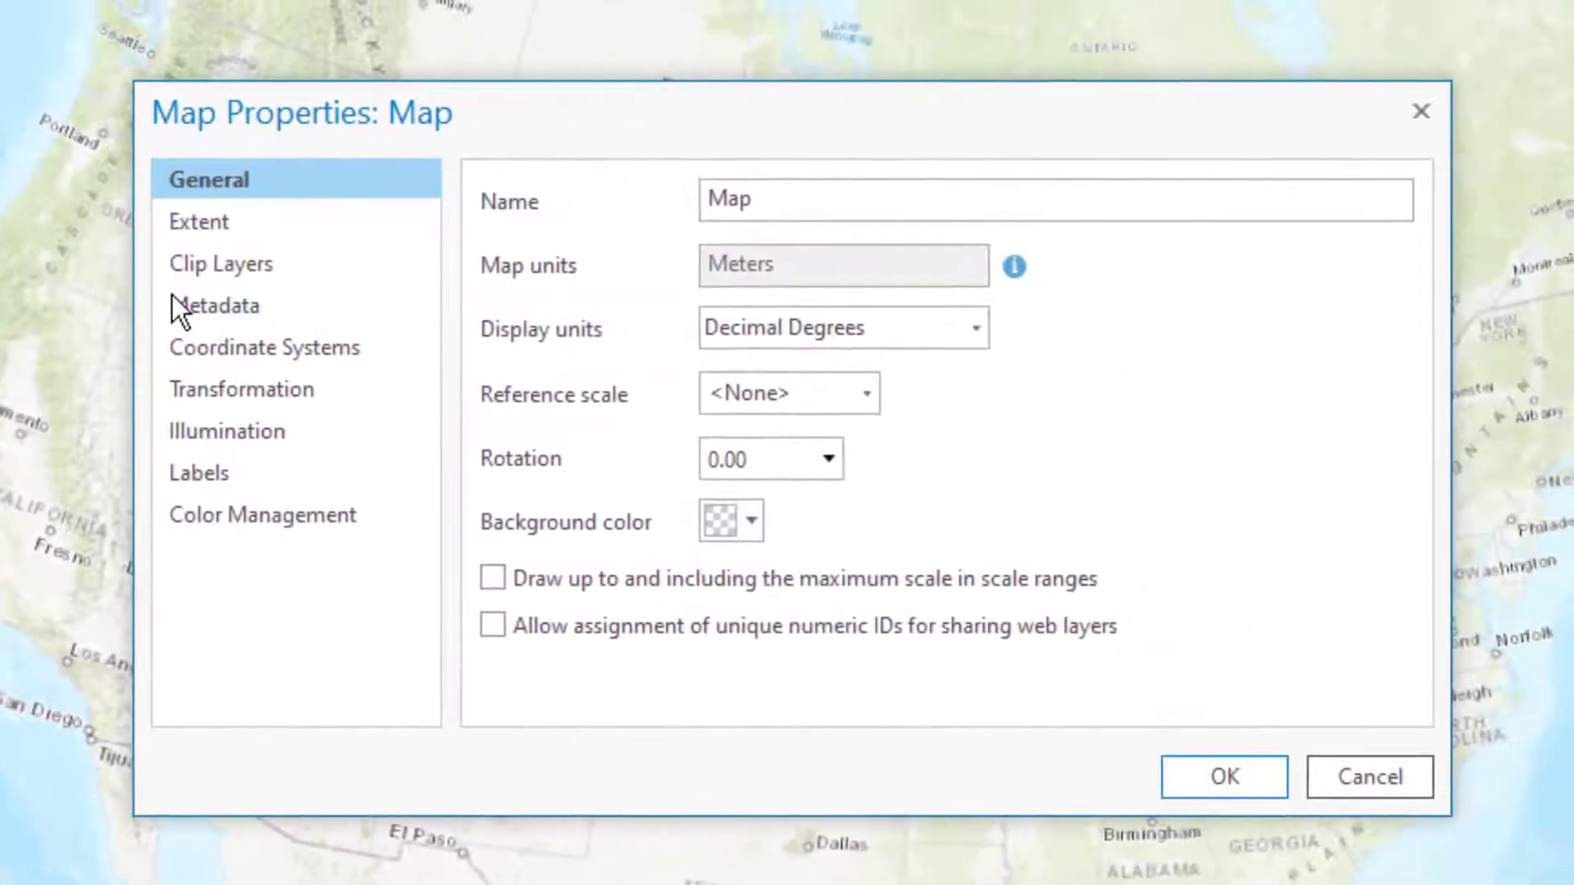
pyautogui.click(970, 328)
pyautogui.moveTo(621, 323)
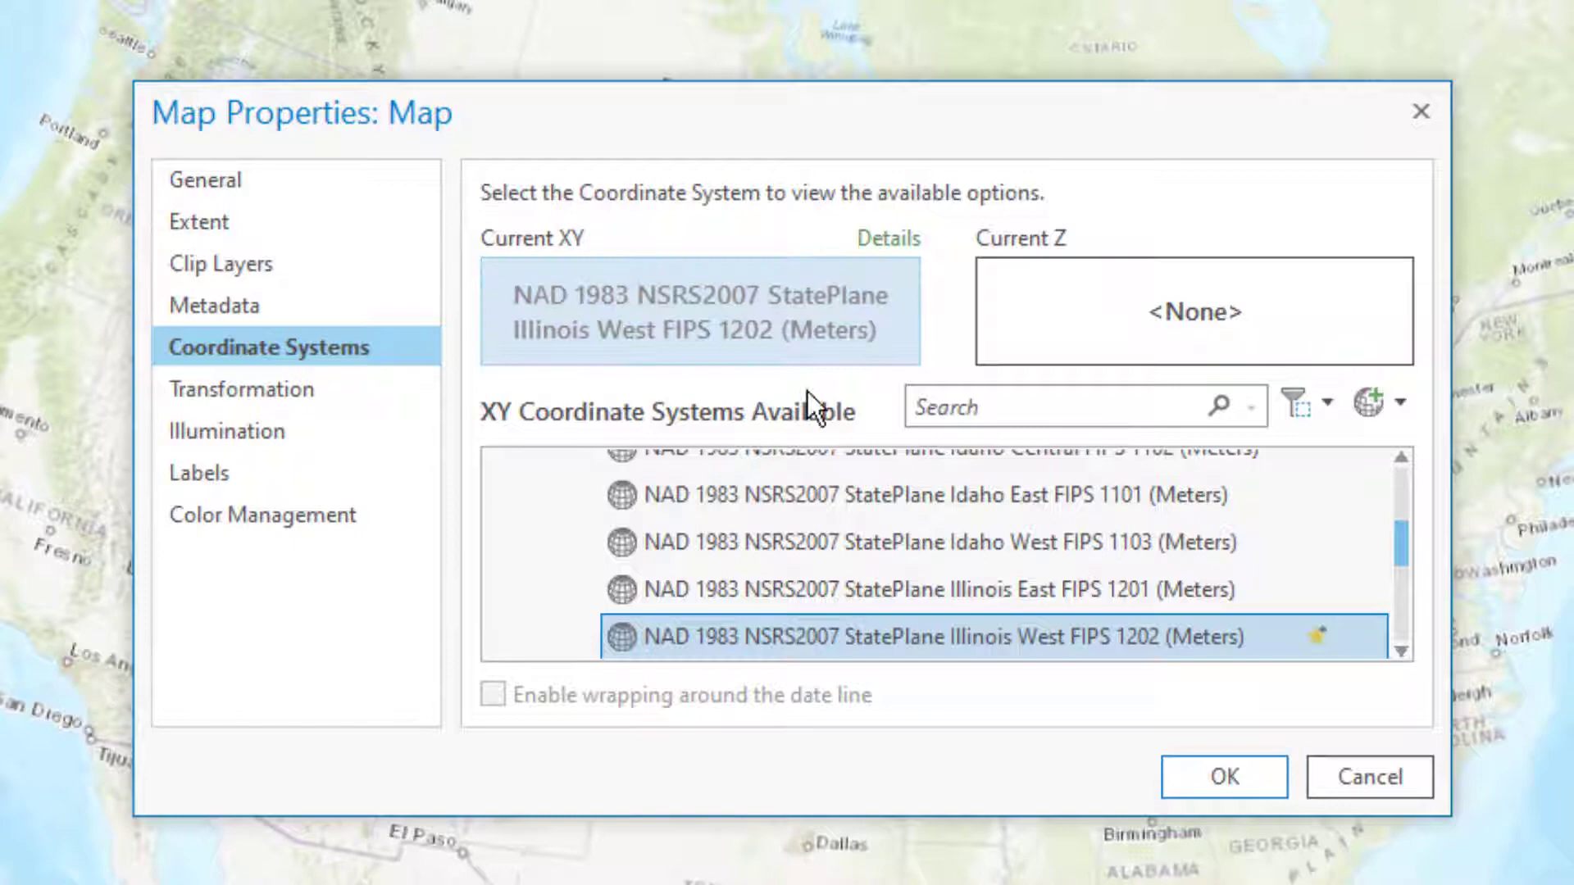
pyautogui.scroll(-2, 953, 486)
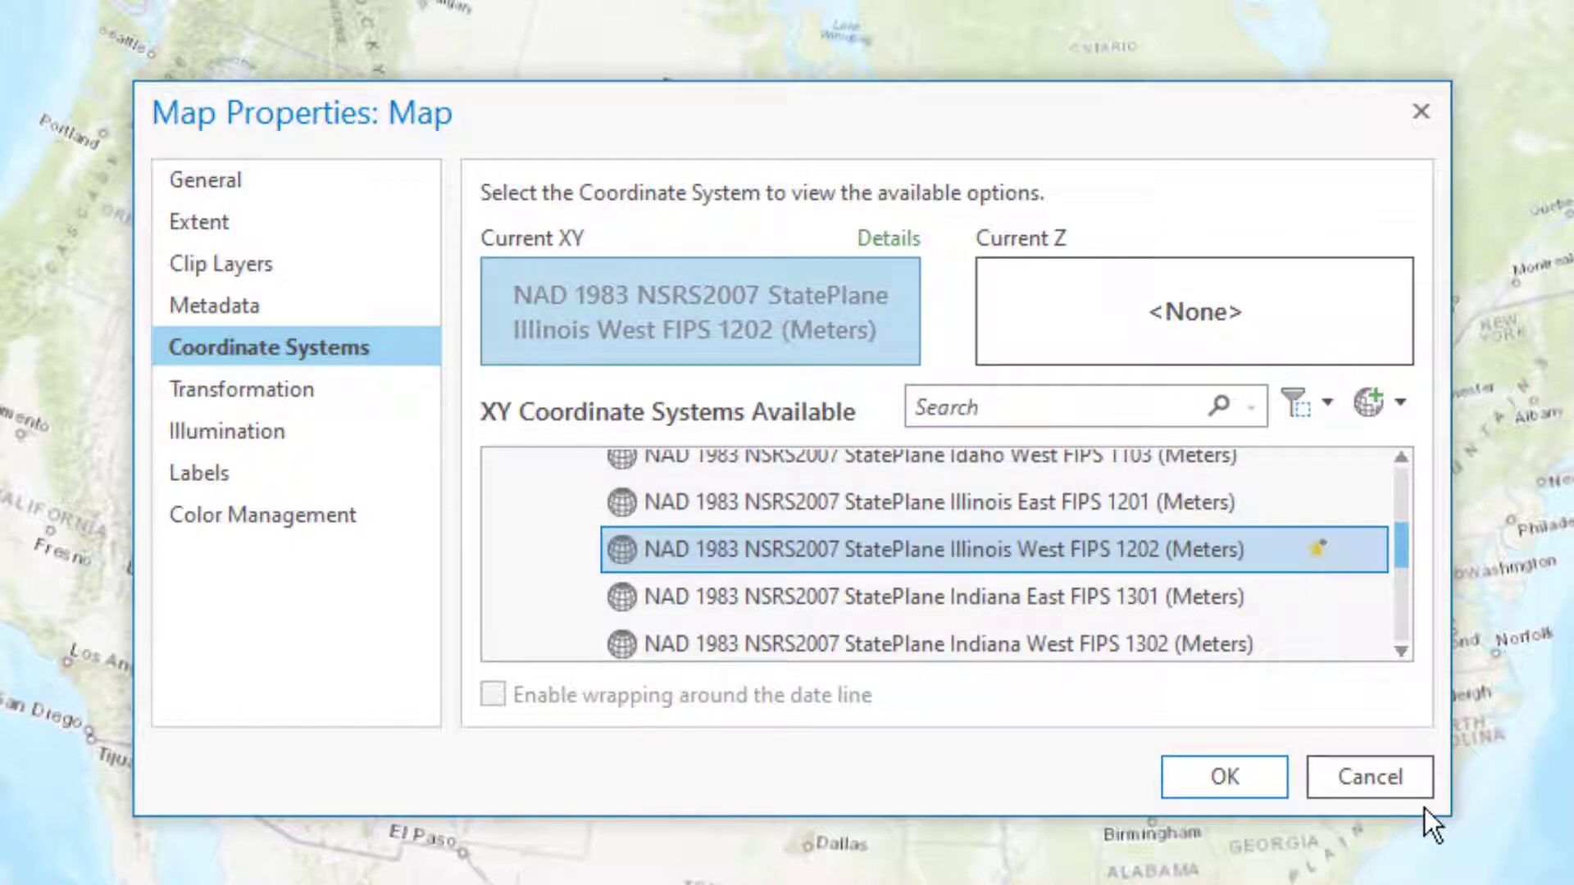
pyautogui.moveTo(1460, 820); pyautogui.dragTo(1455, 881)
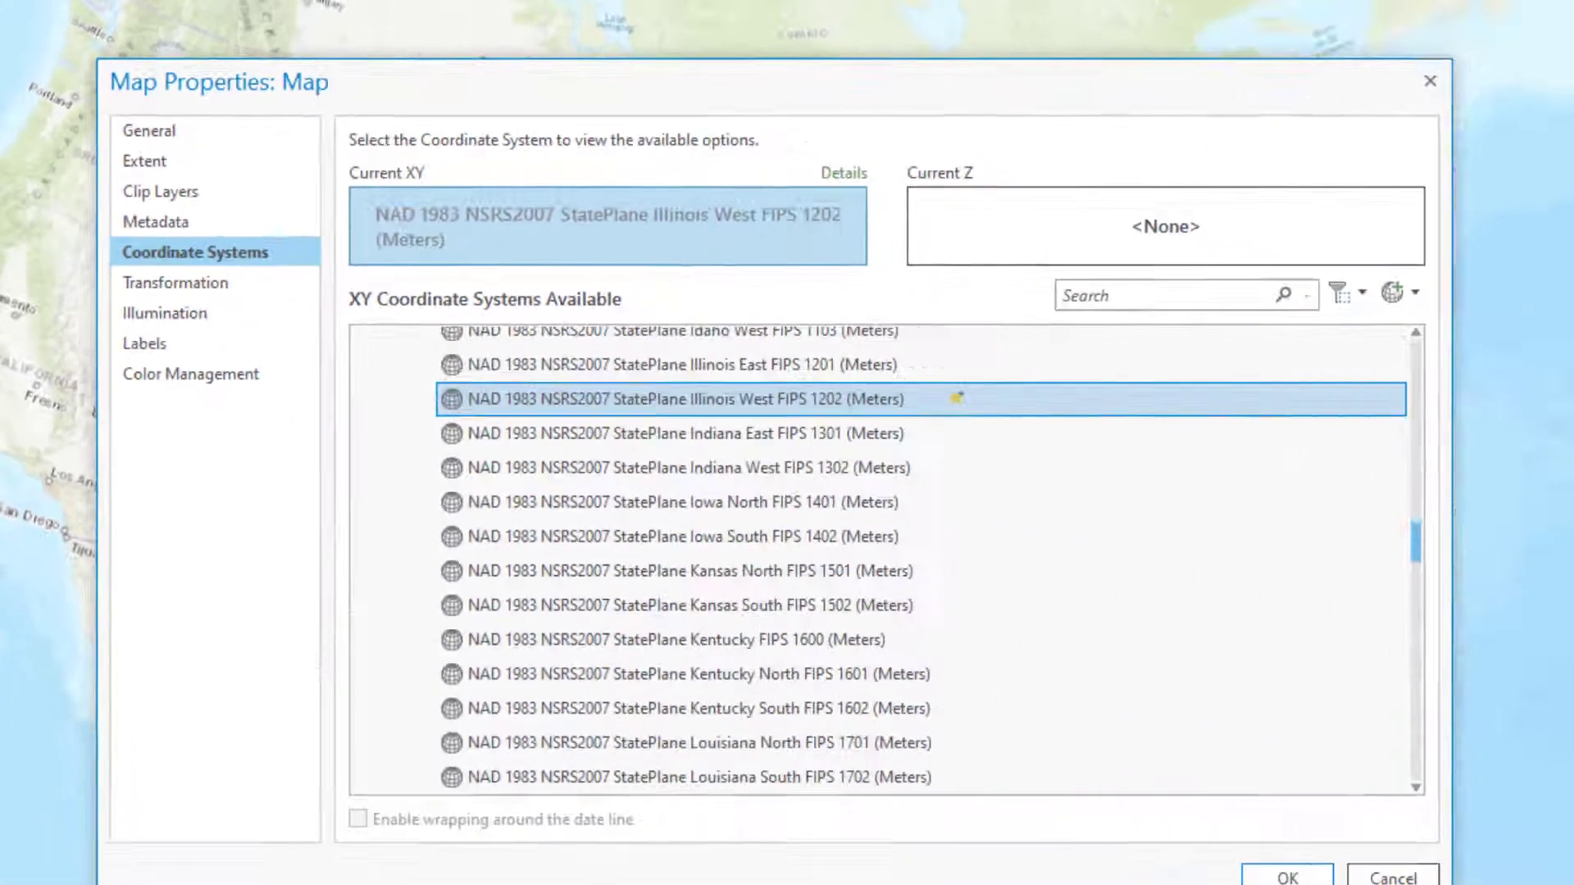
pyautogui.scroll(10, 553, 472)
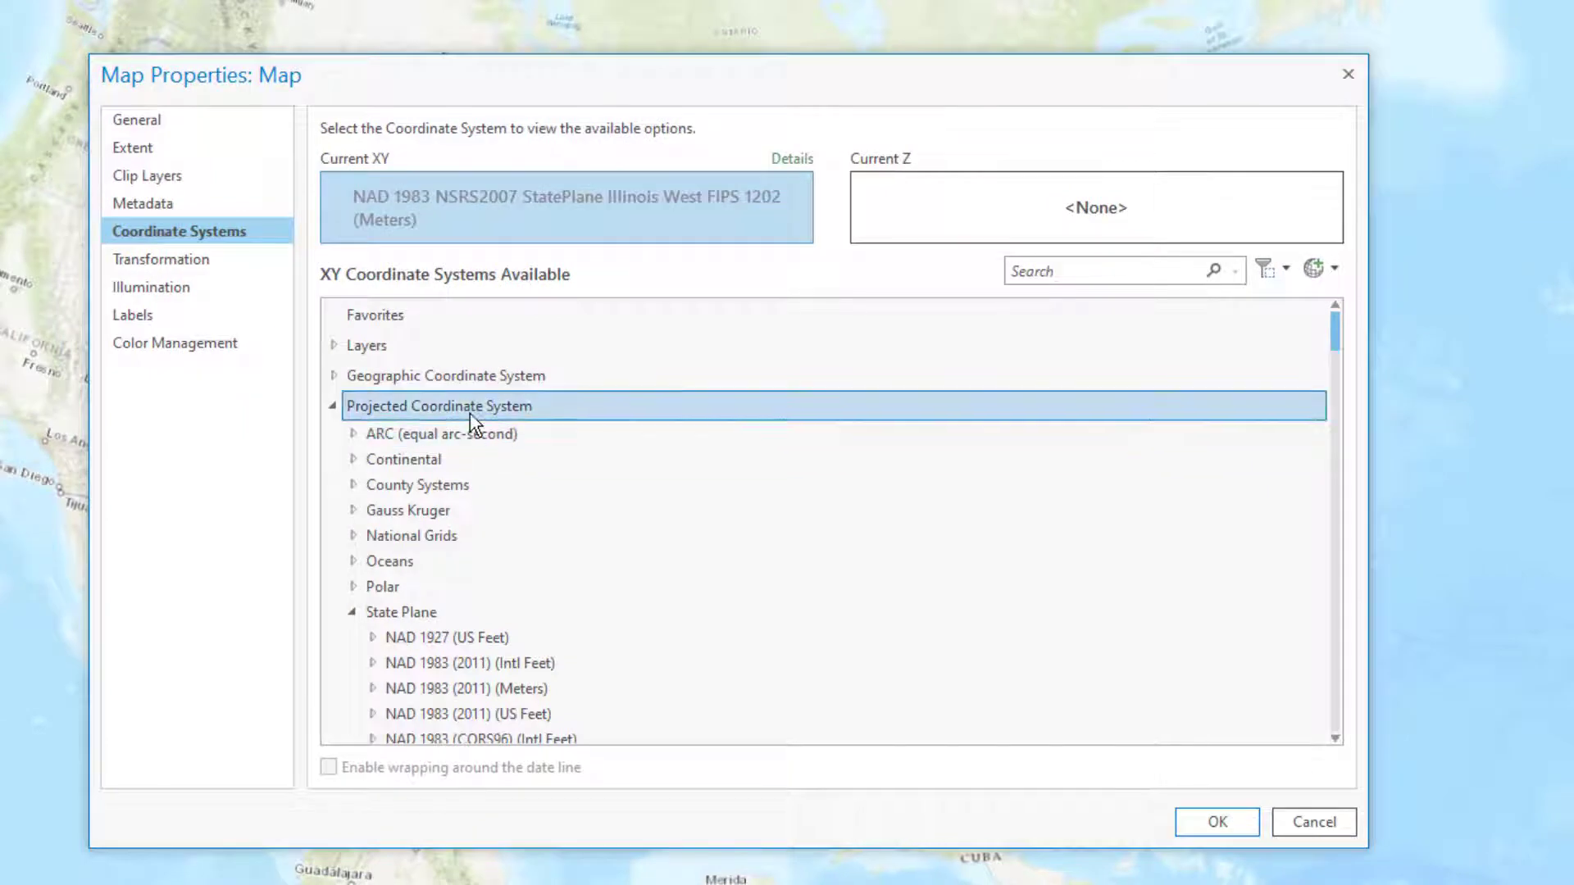
pyautogui.scroll(-6, 421, 614)
pyautogui.doubleClick(420, 610)
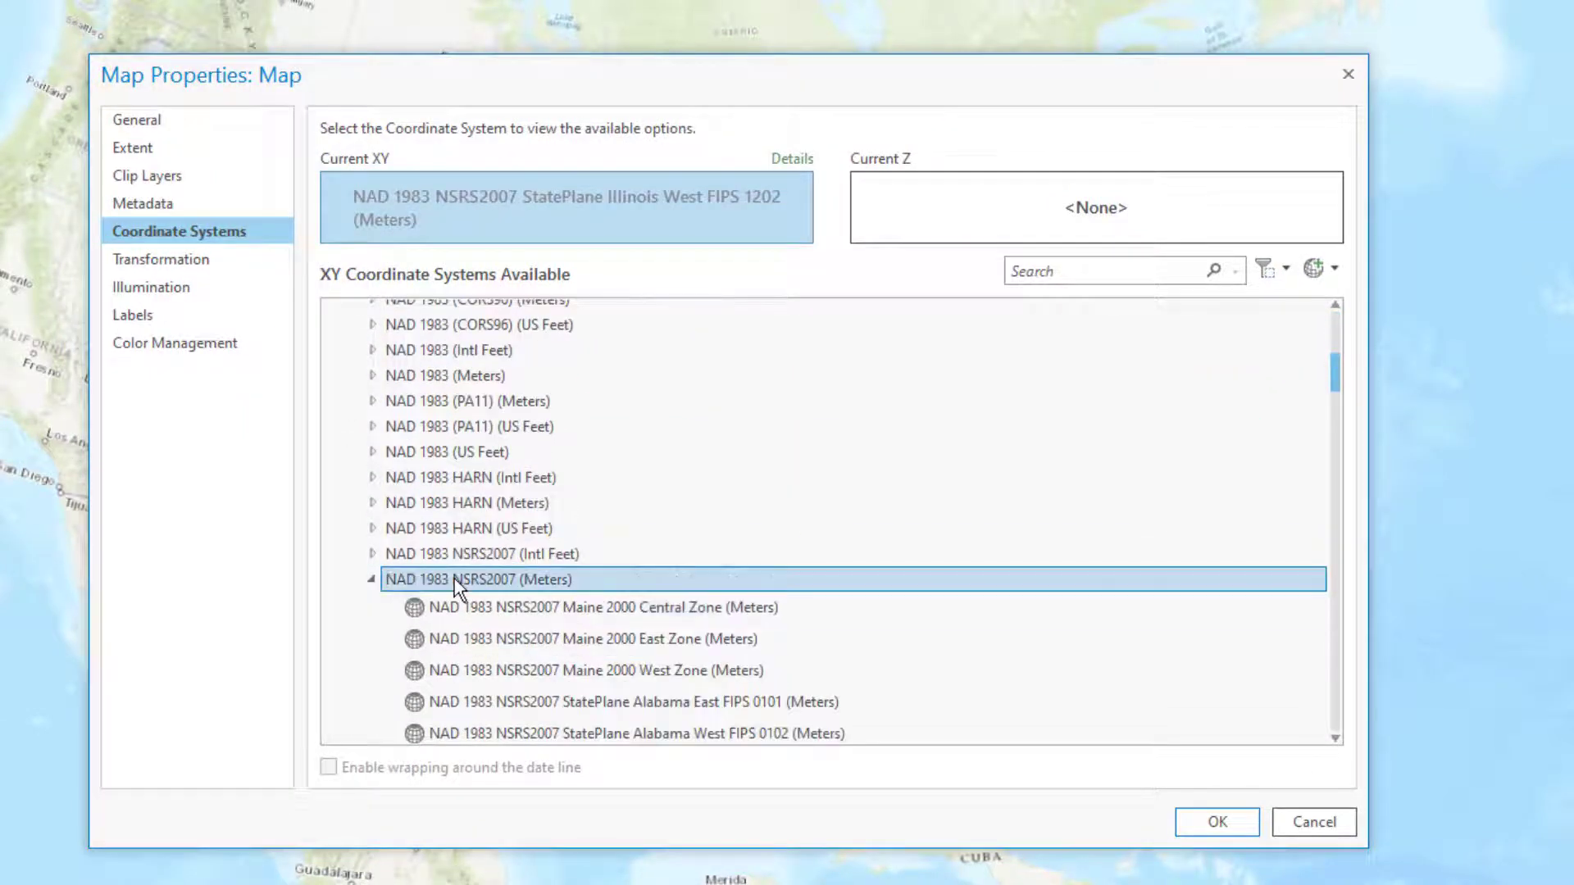
pyautogui.click(533, 554)
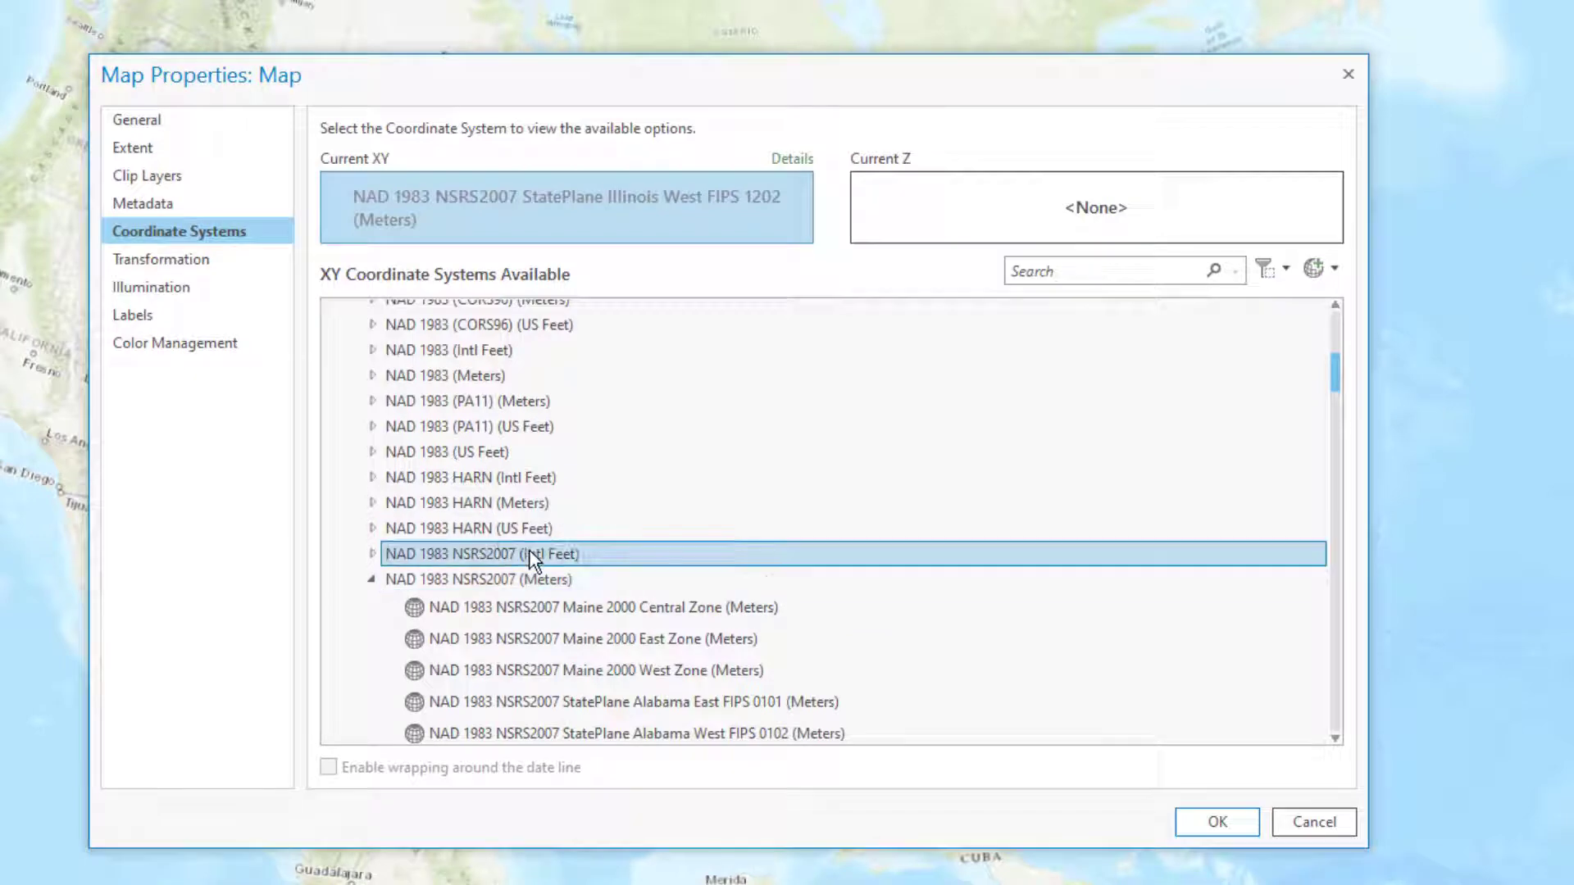
pyautogui.scroll(-2, 583, 538)
pyautogui.scroll(-2, 583, 533)
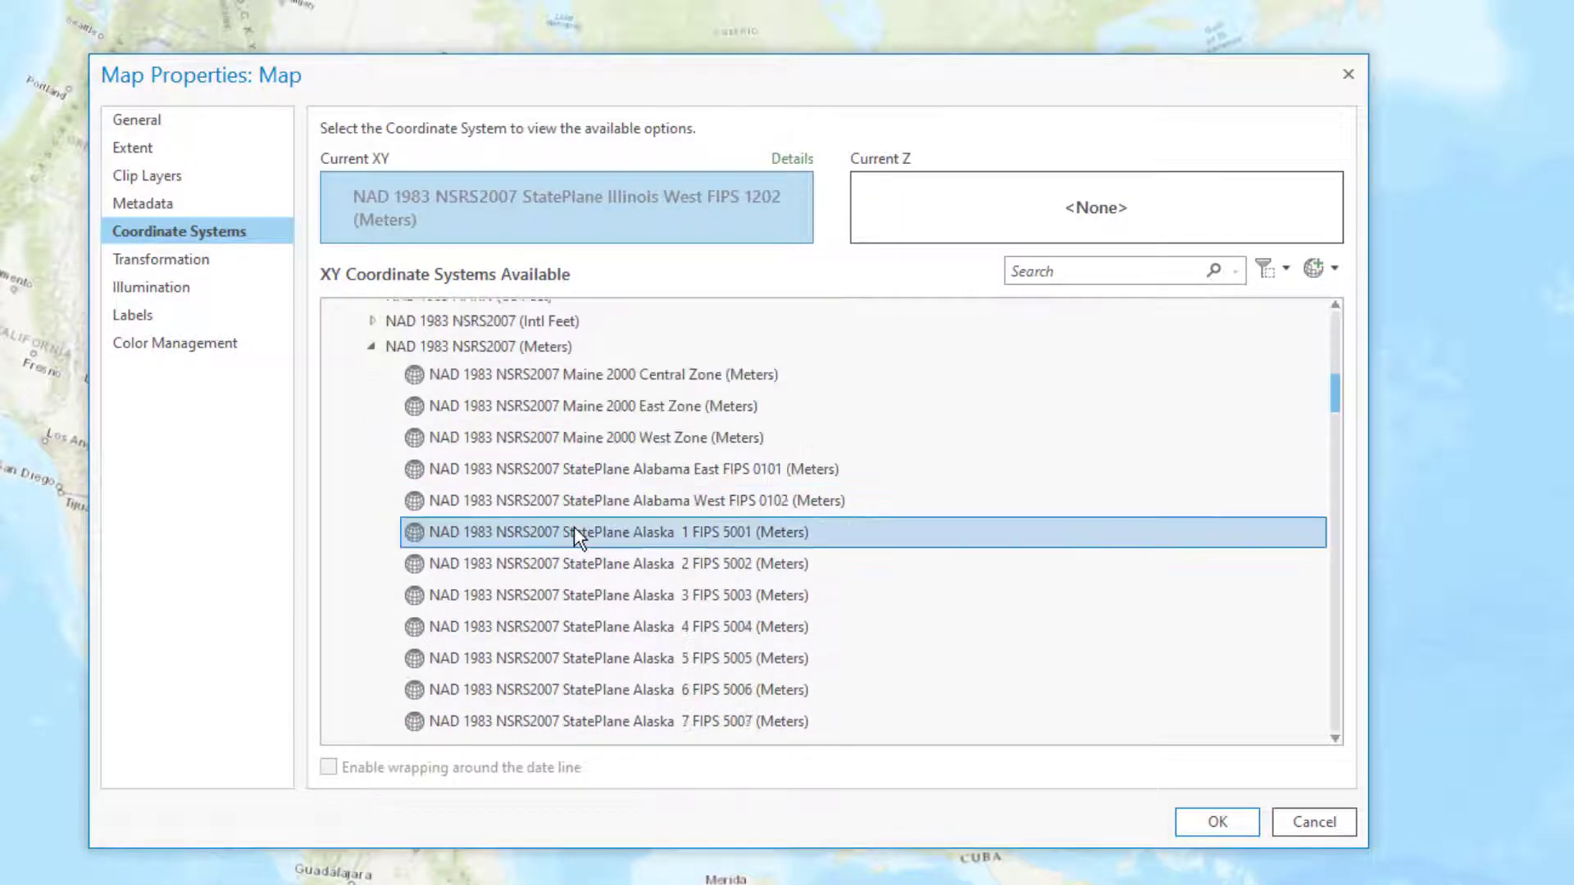
pyautogui.scroll(-5, 566, 531)
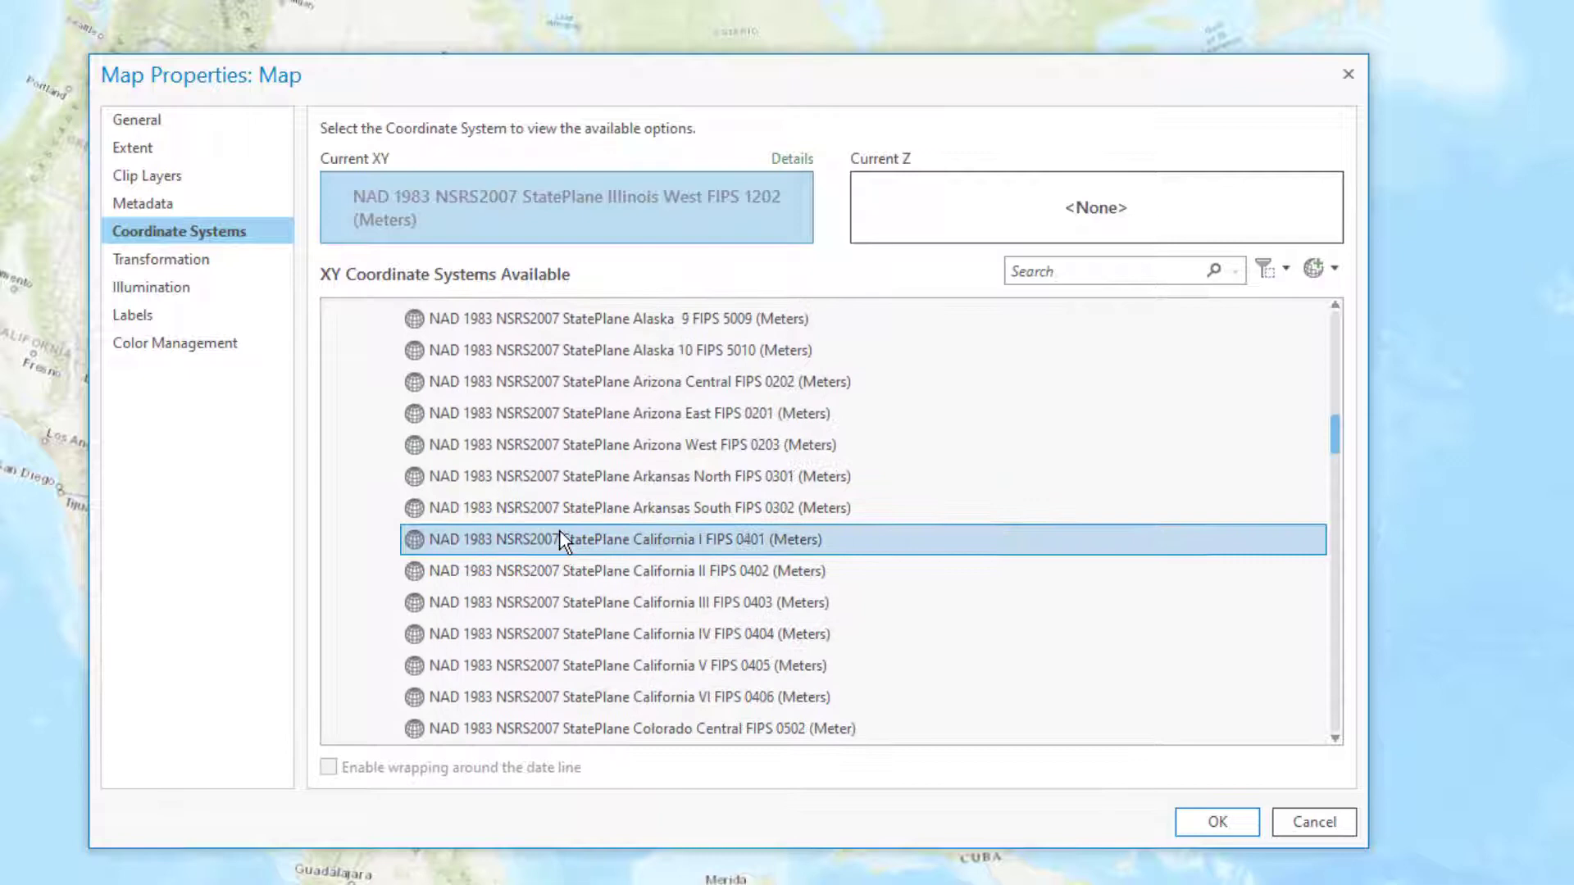
pyautogui.click(606, 651)
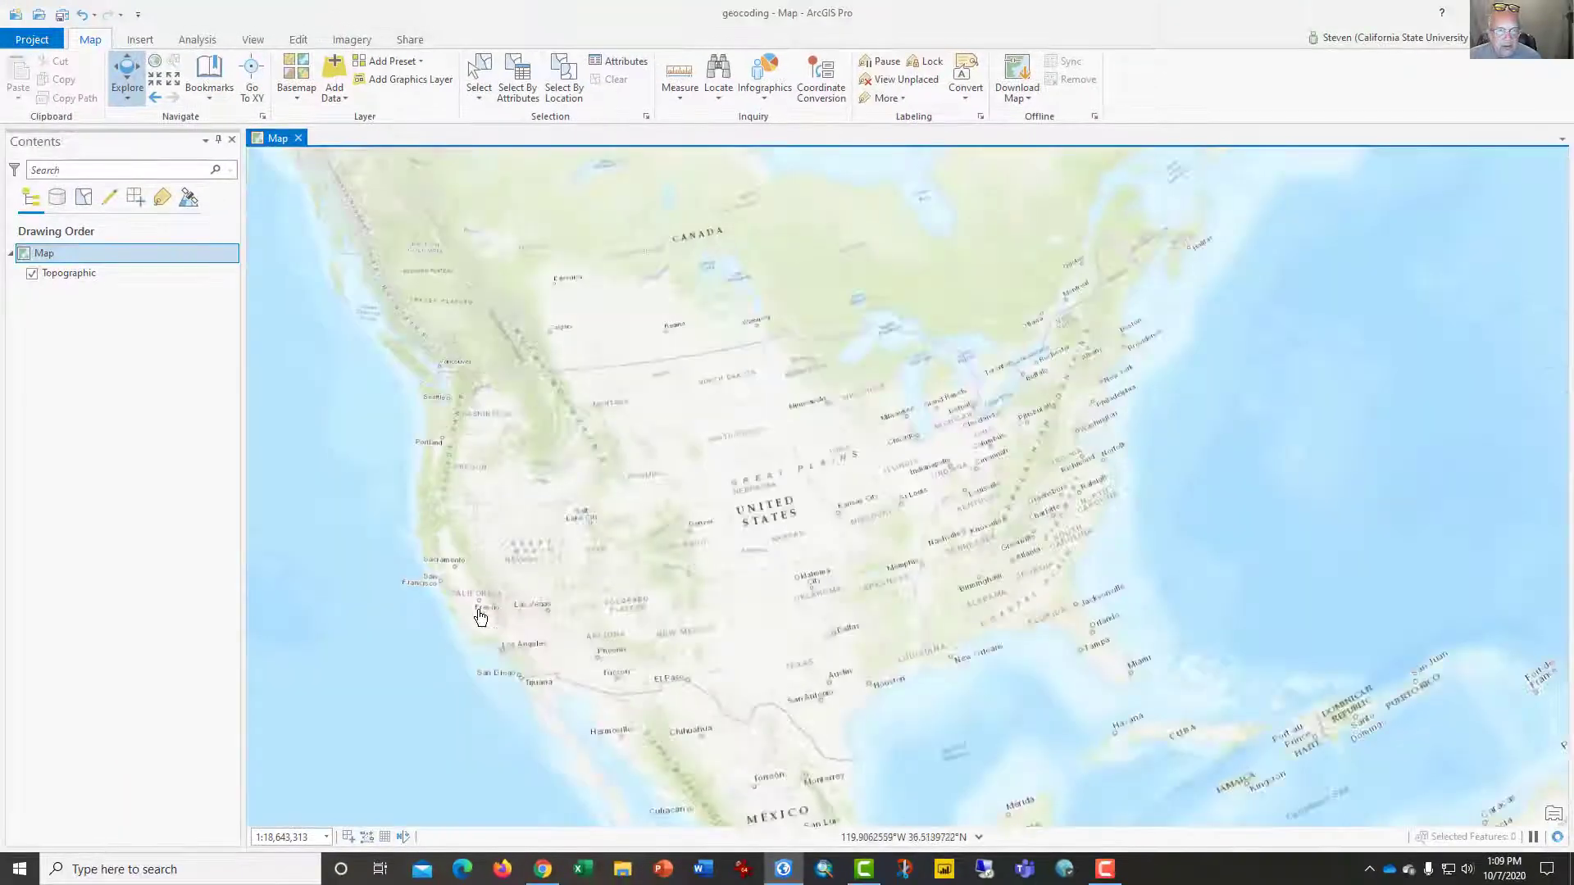
# Zoom the map in on Chatsworth and Northridge in the San Fernando Valley
pyautogui.scroll(5, 530, 695)
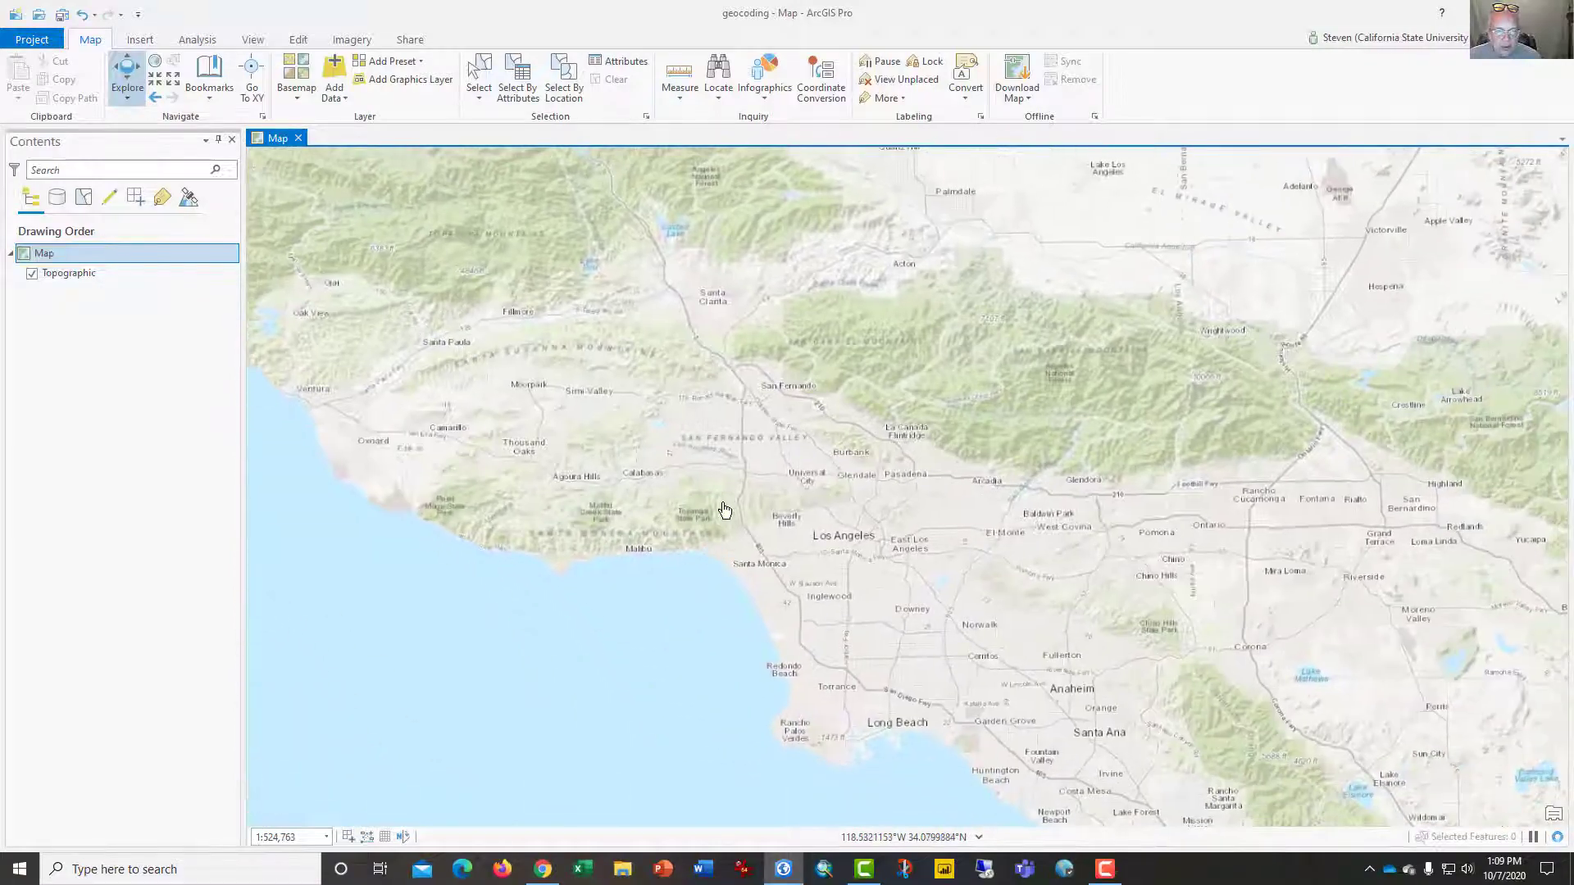
pyautogui.scroll(3, 771, 464)
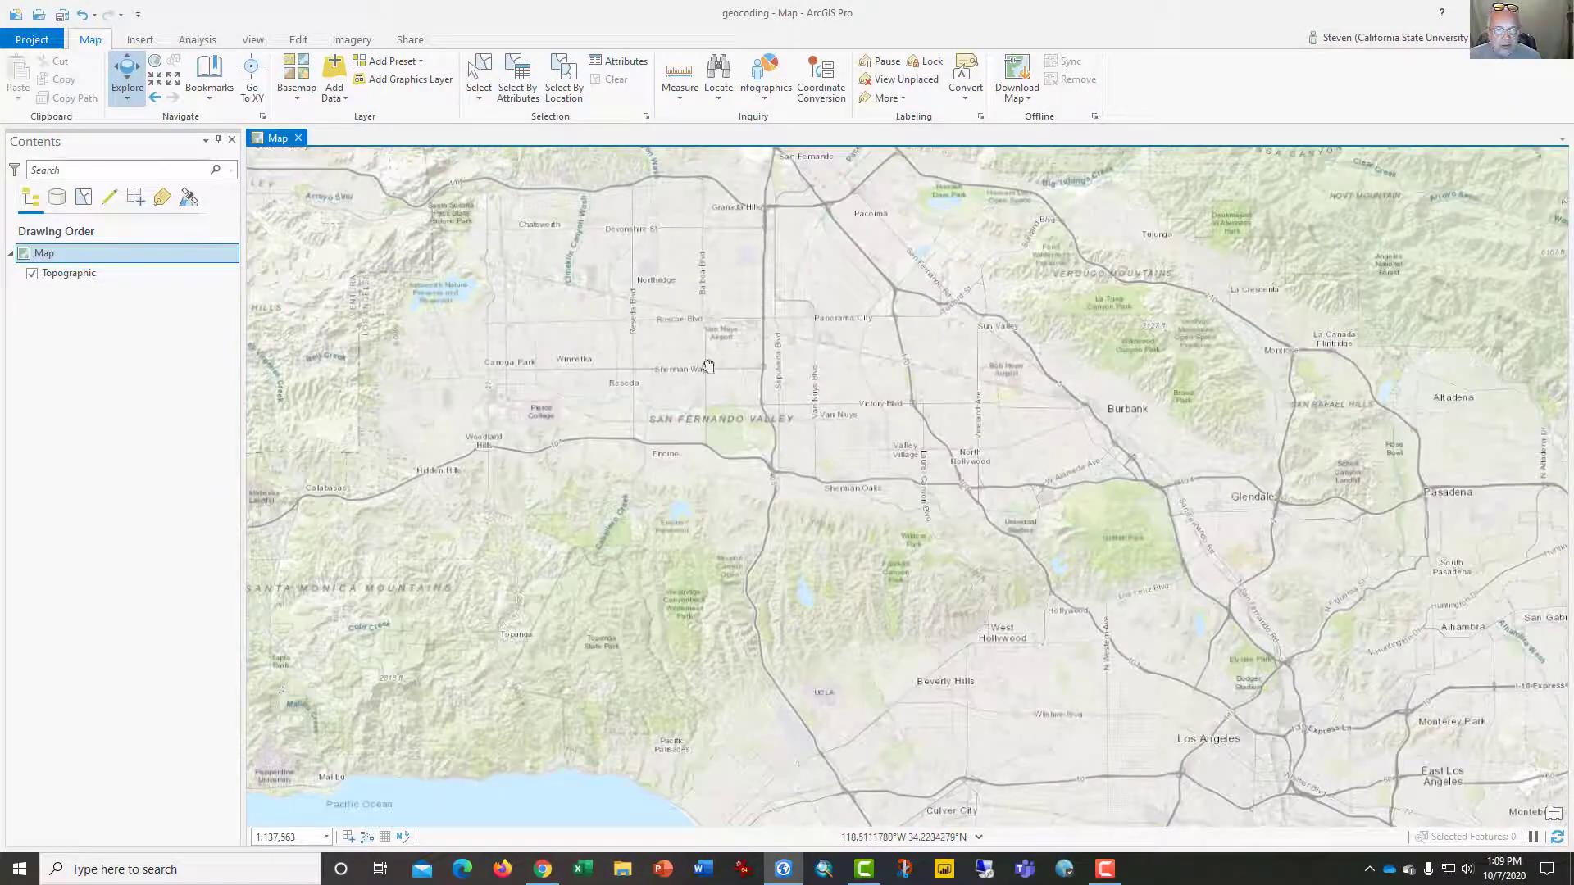
pyautogui.scroll(2, 703, 361)
pyautogui.scroll(1, 408, 484)
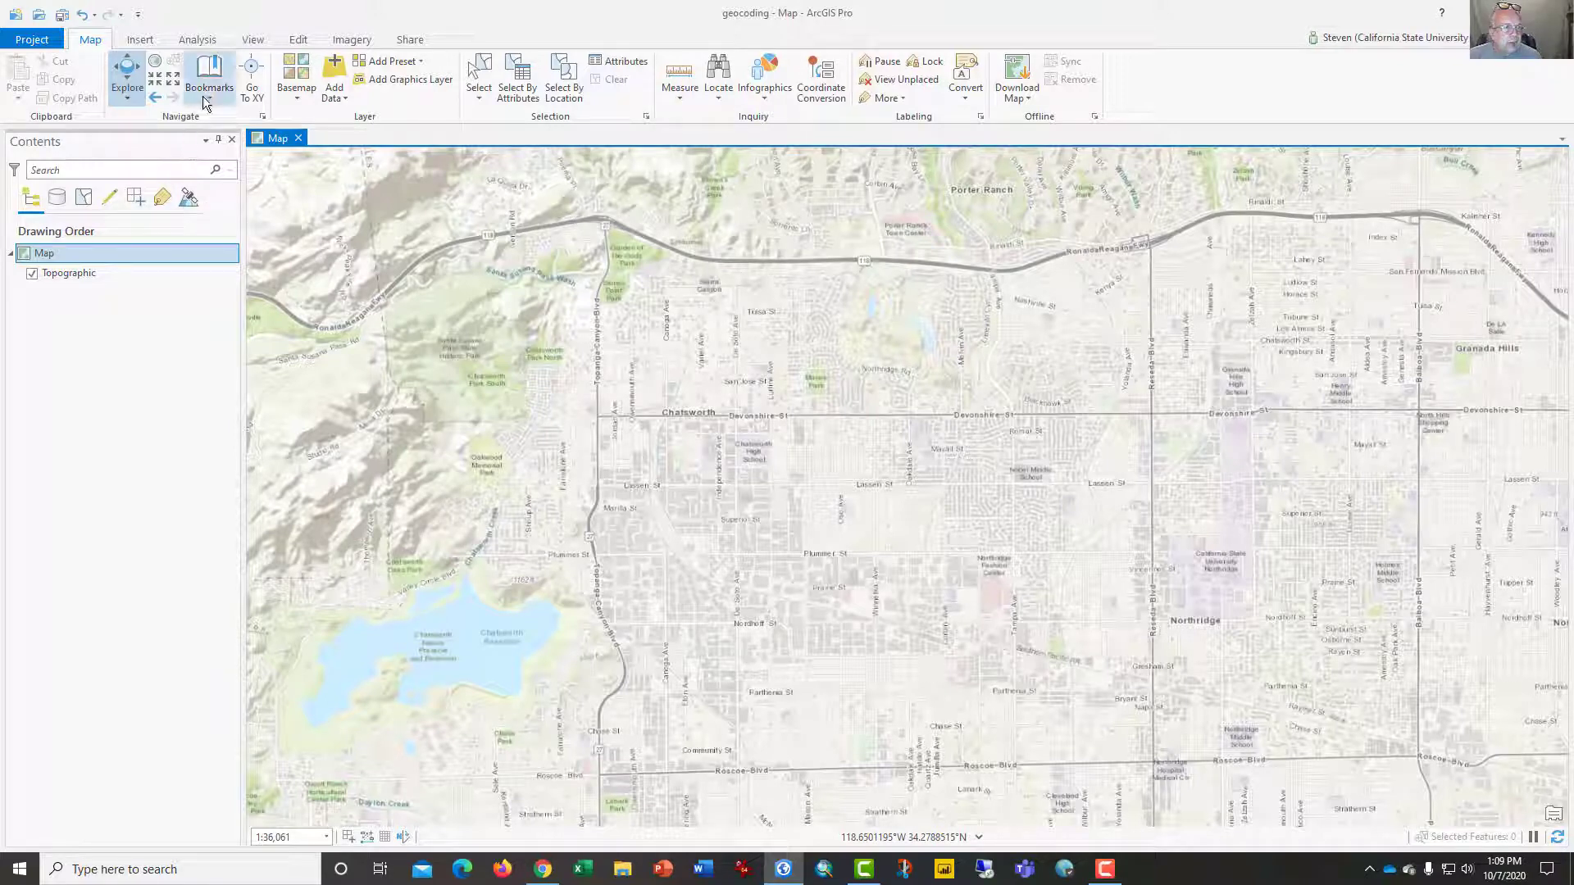
# Start Add Data and browse through Users and Box to the 340 geocode folder
pyautogui.click(335, 74)
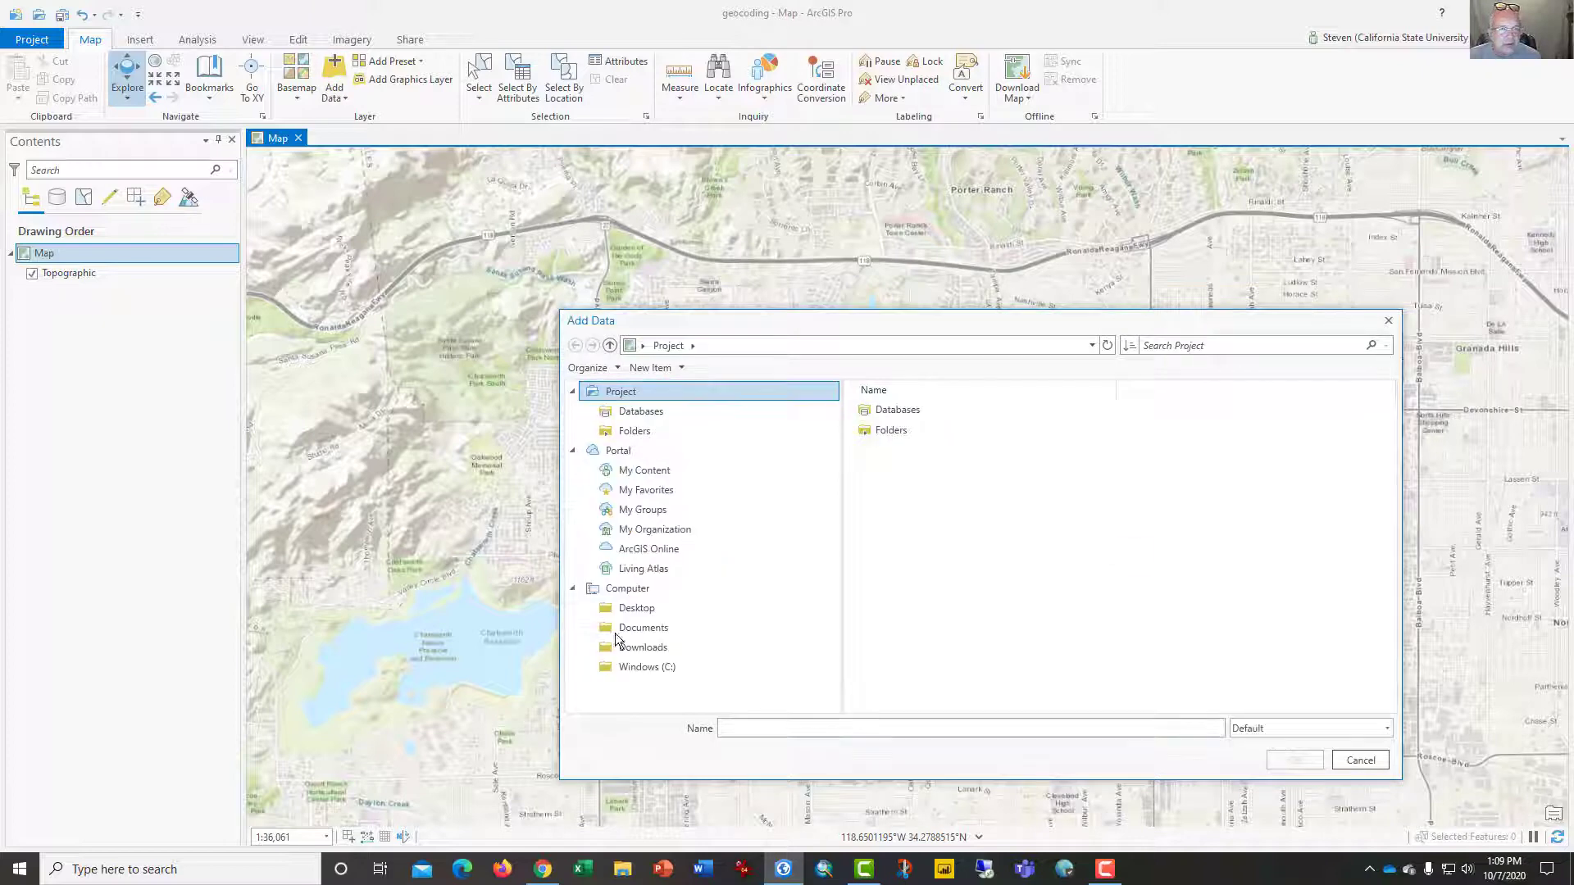
pyautogui.click(658, 666)
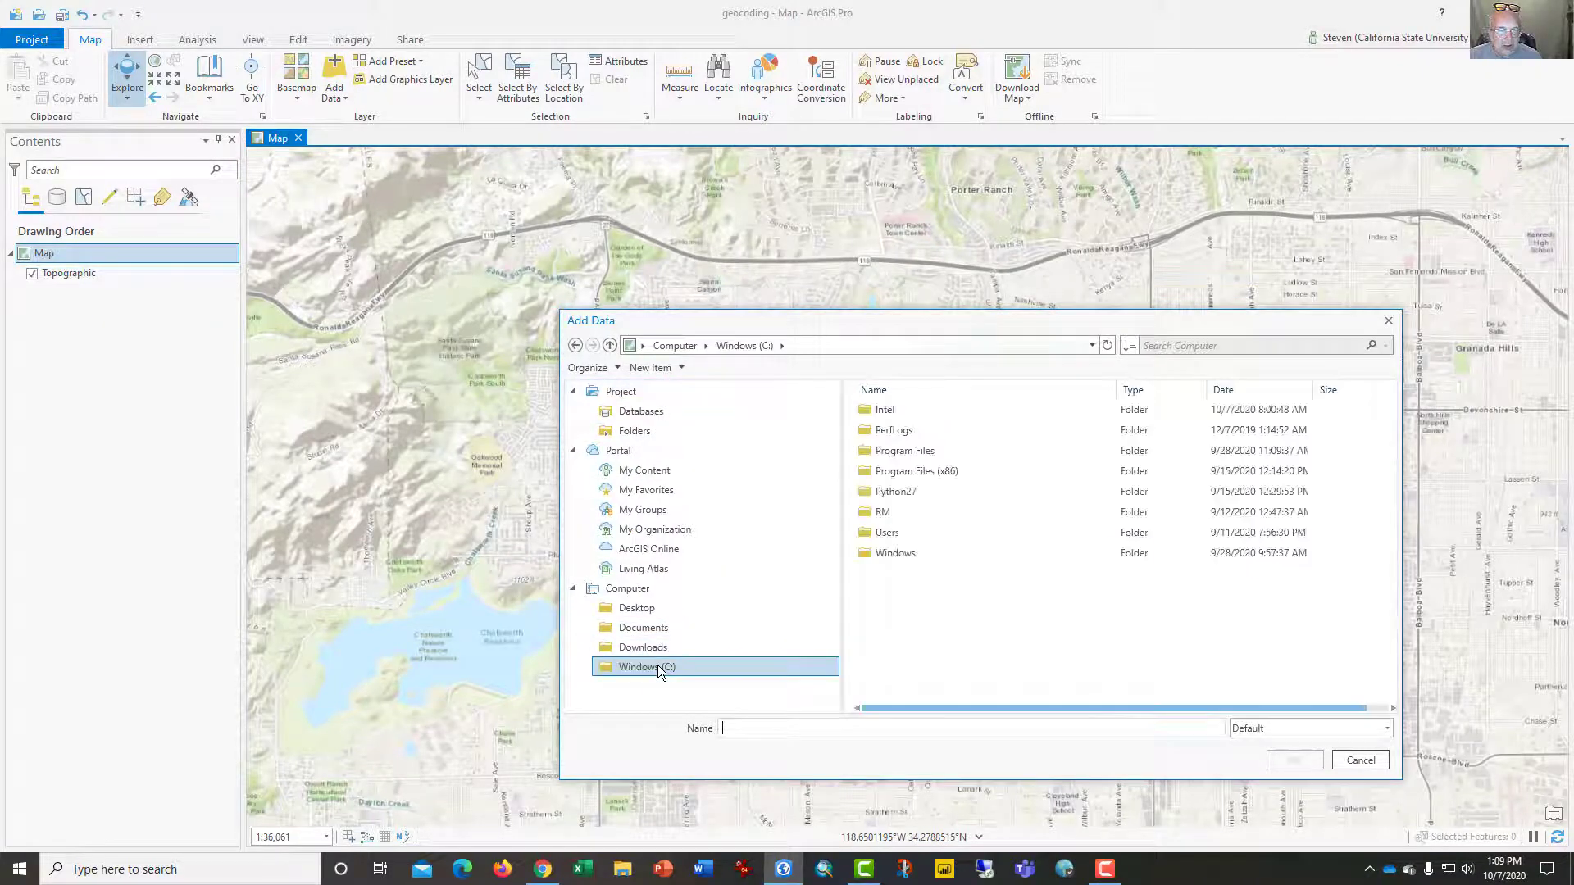
pyautogui.click(894, 534)
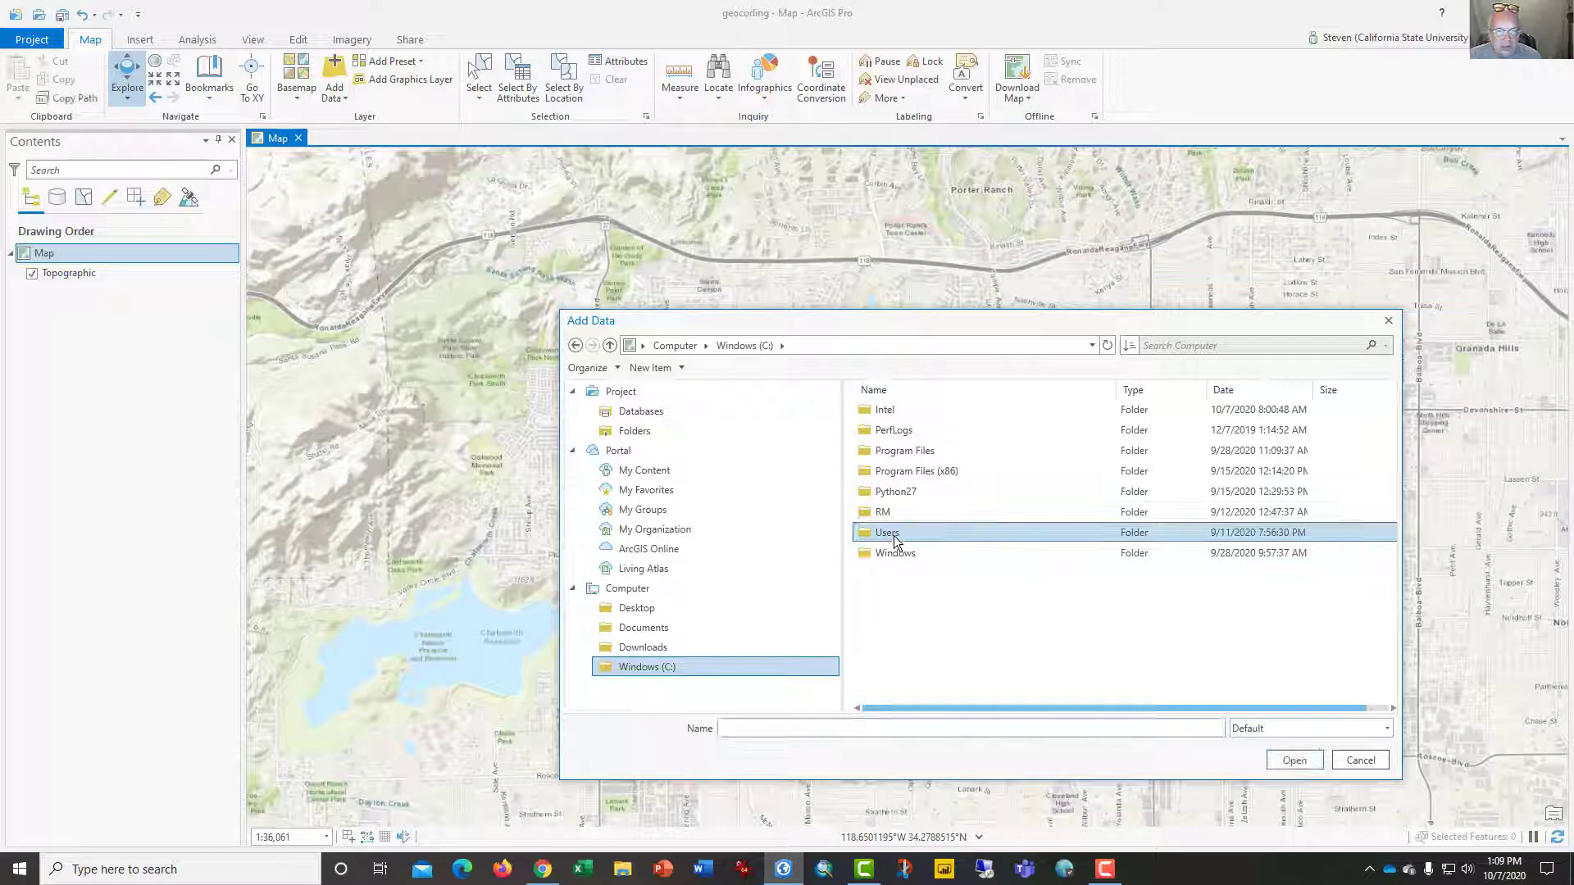
pyautogui.doubleClick(893, 535)
pyautogui.doubleClick(895, 439)
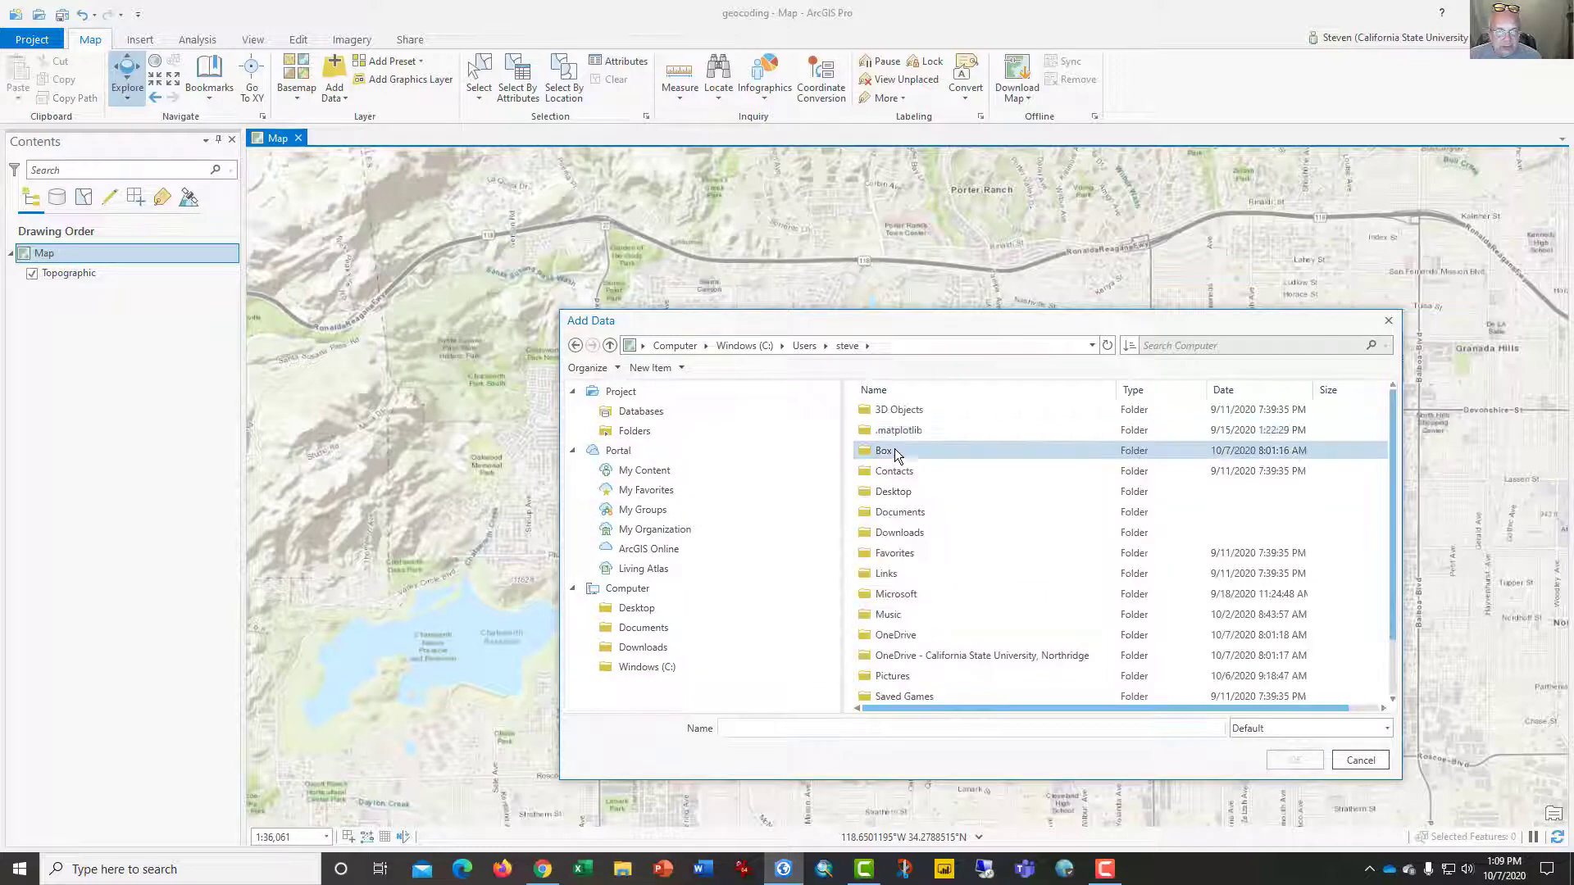
pyautogui.doubleClick(894, 449)
pyautogui.scroll(-6, 902, 533)
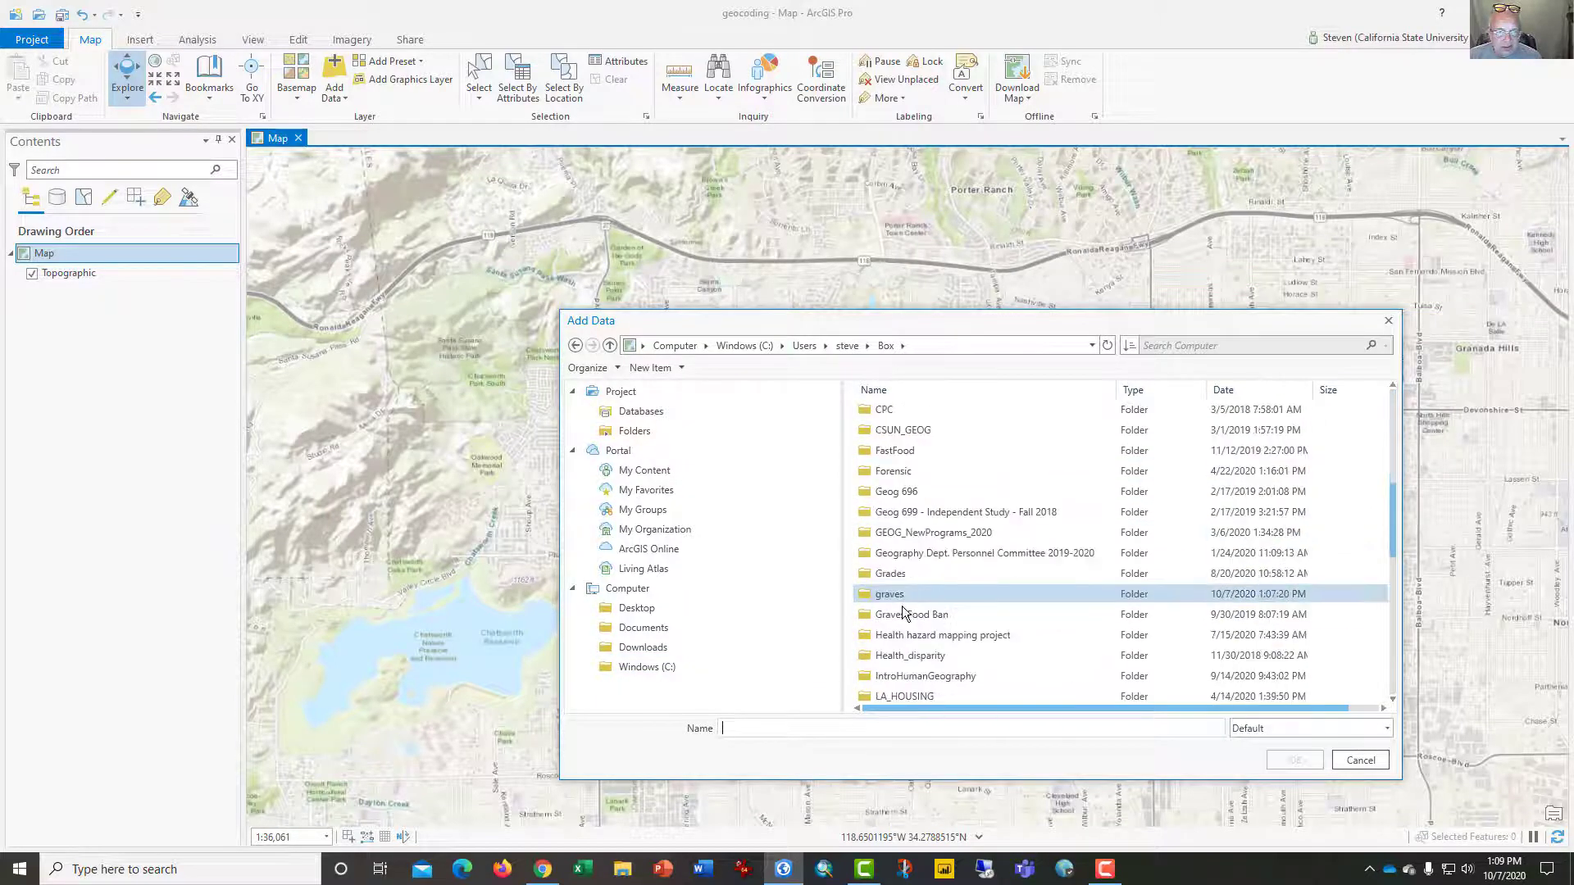
pyautogui.doubleClick(905, 595)
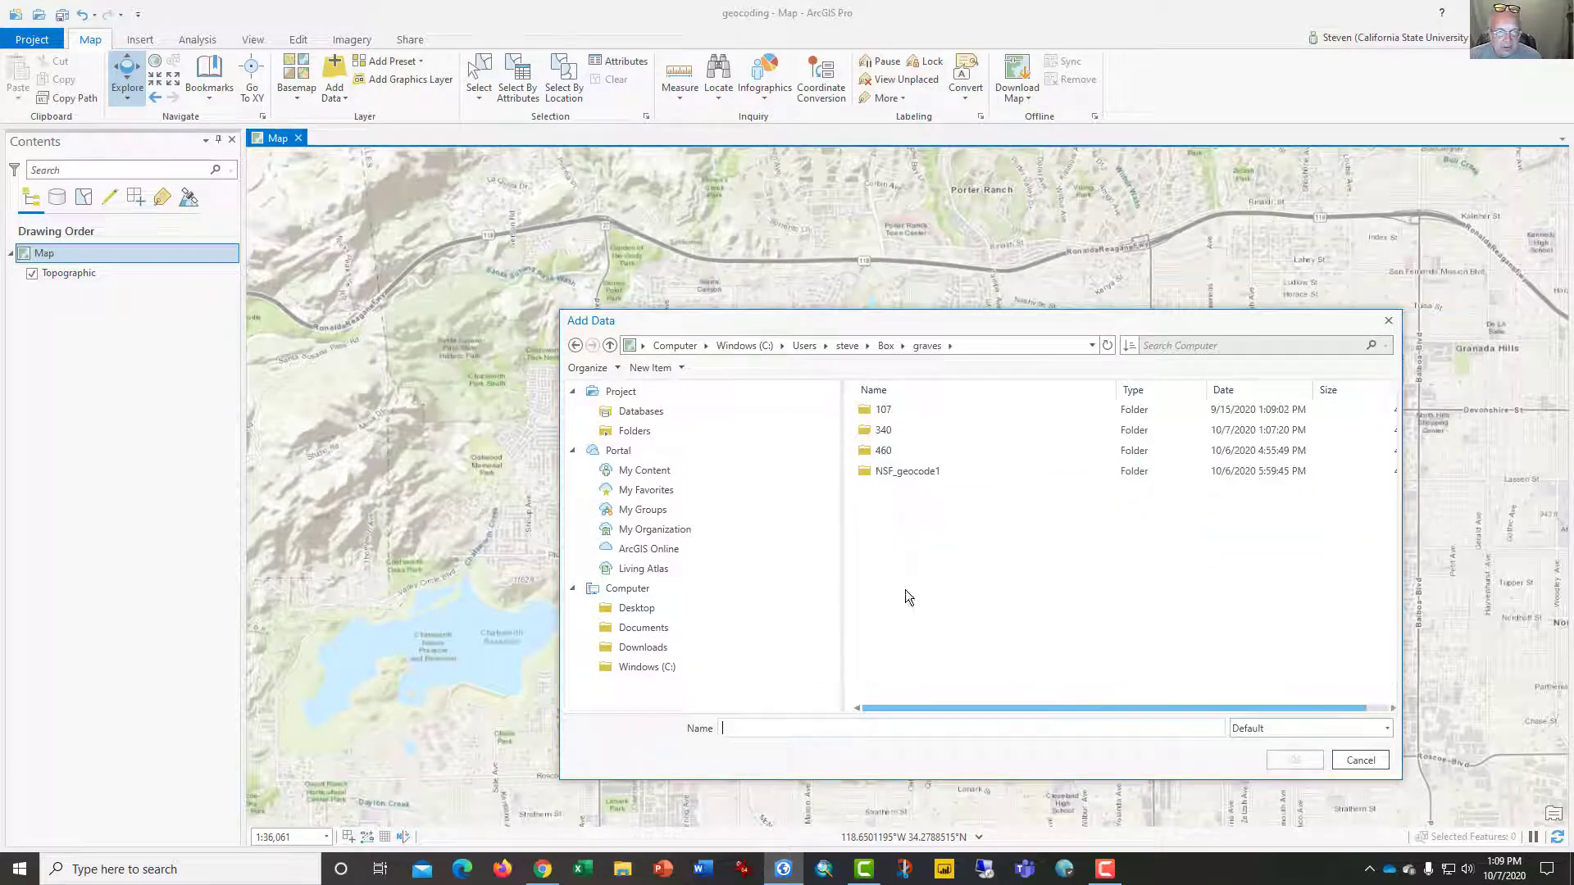
pyautogui.doubleClick(884, 431)
pyautogui.doubleClick(894, 429)
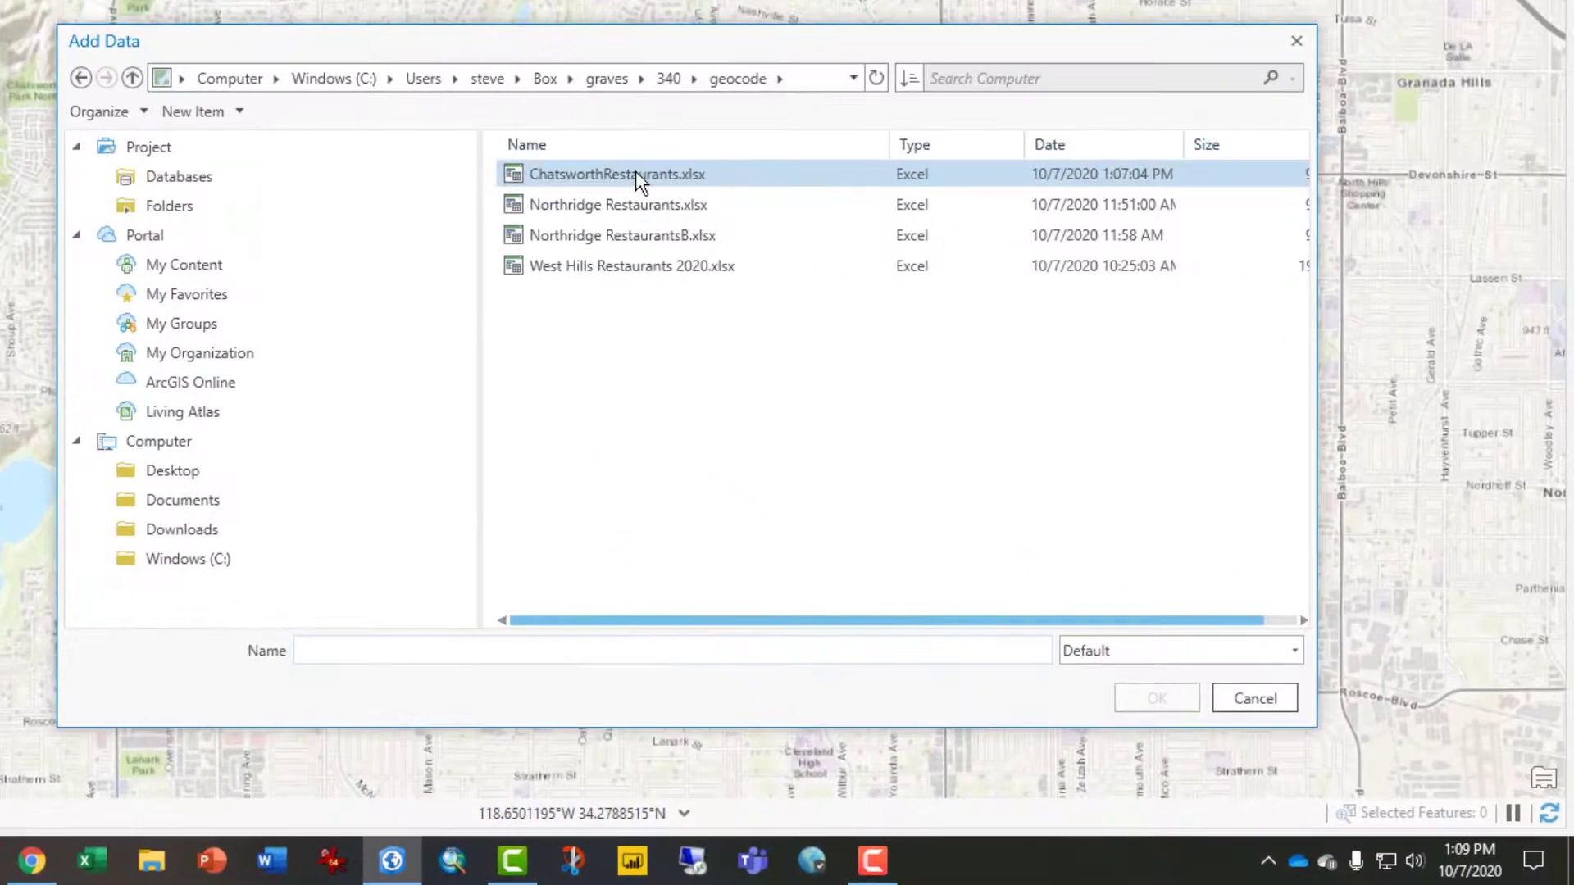
# Add Sheet1$ from ChatsworthRestaurants.xlsx as a standalone table
pyautogui.click(930, 394)
pyautogui.click(1152, 698)
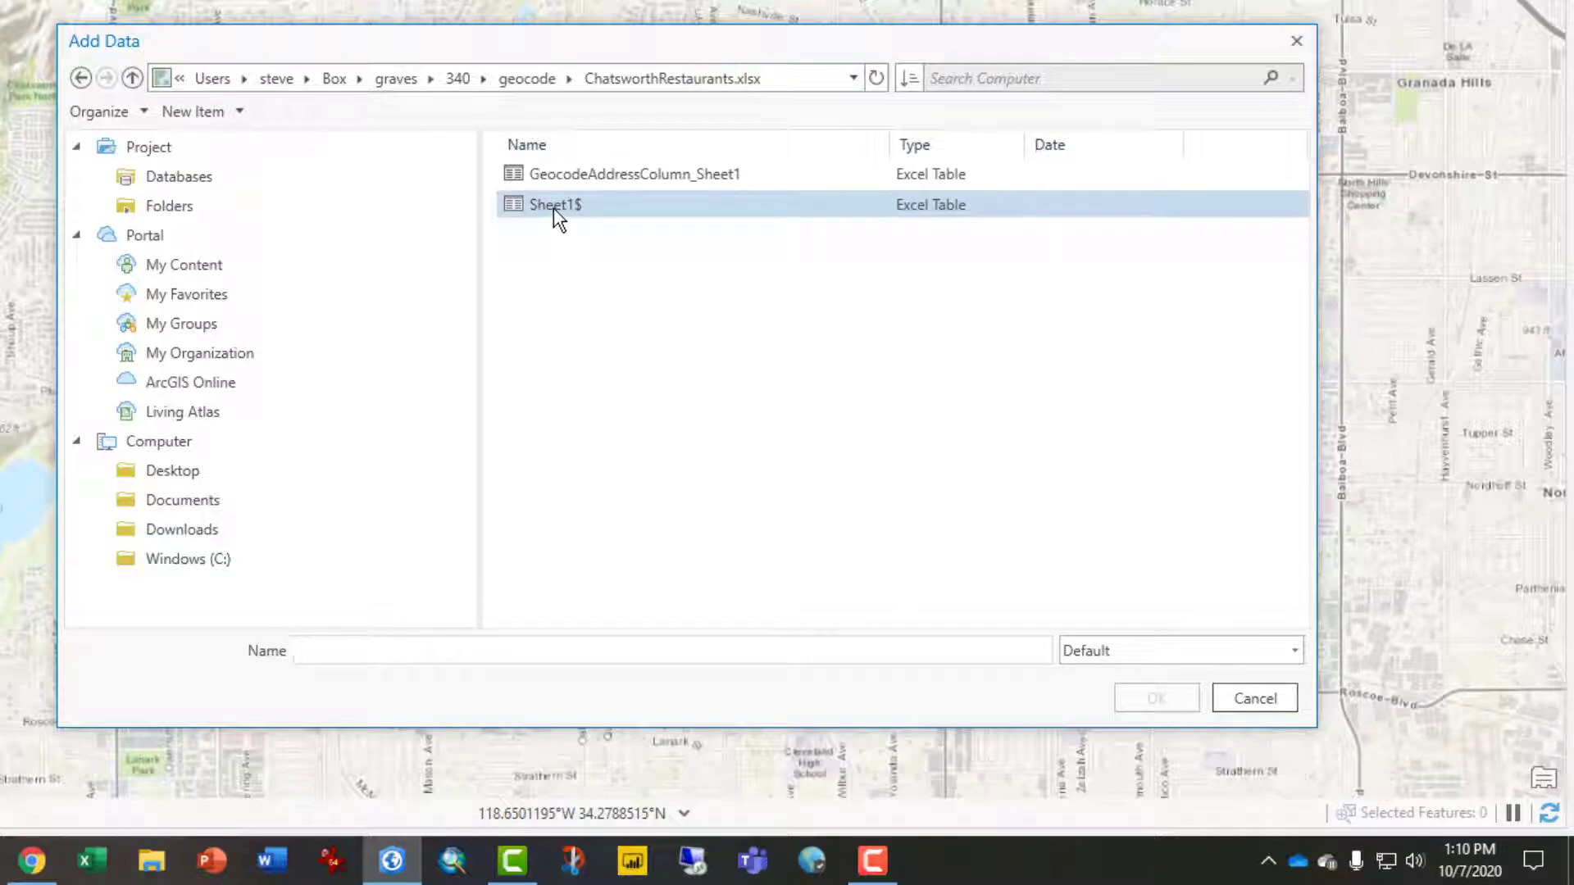
pyautogui.click(554, 208)
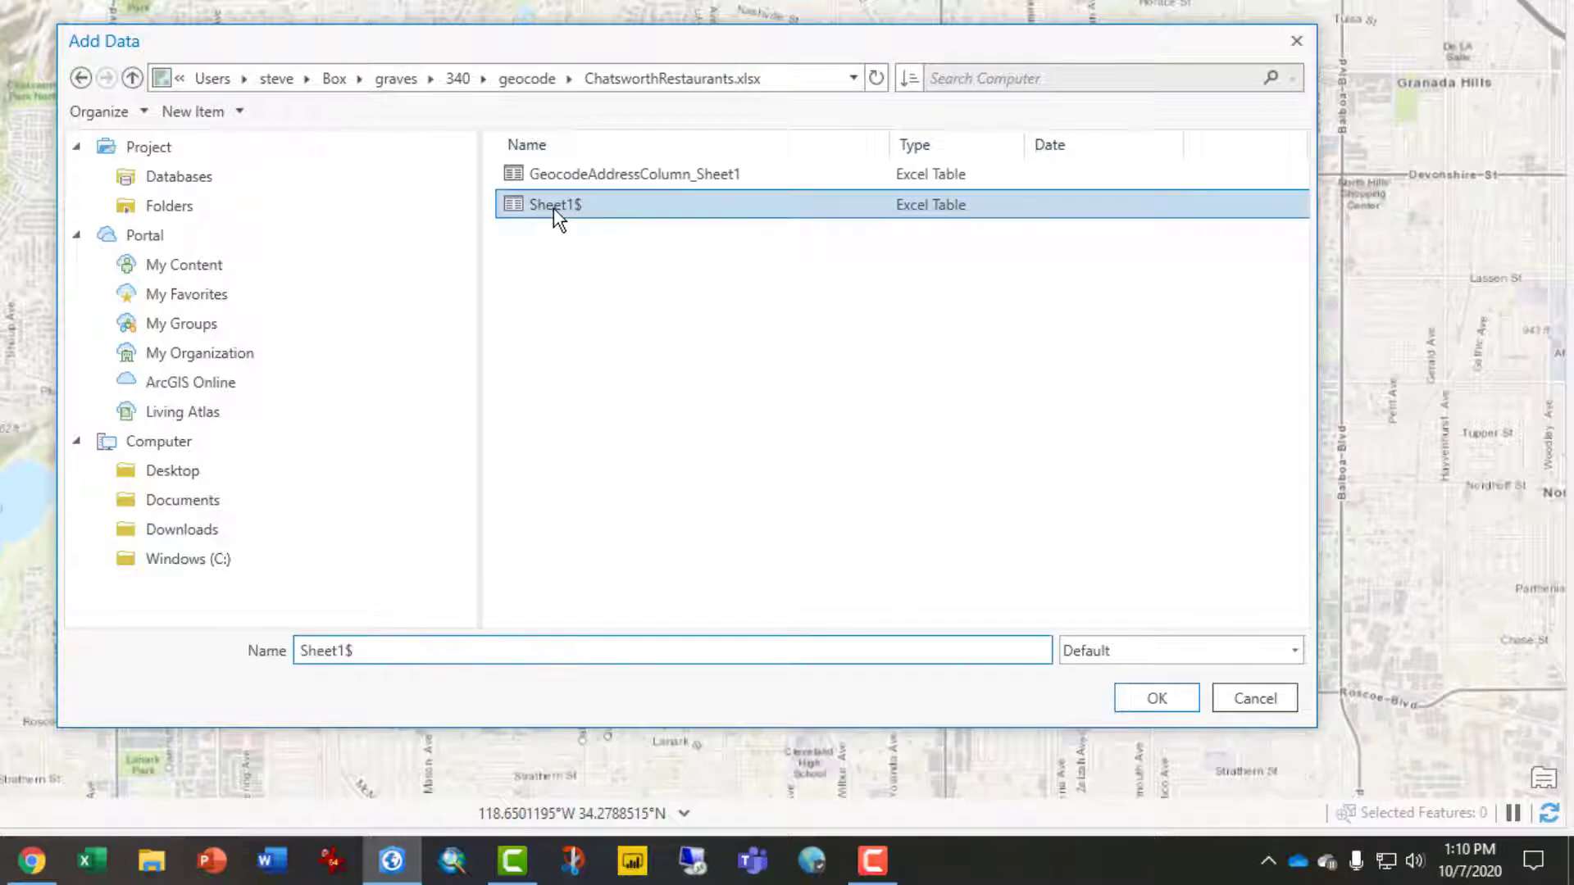
pyautogui.click(1160, 702)
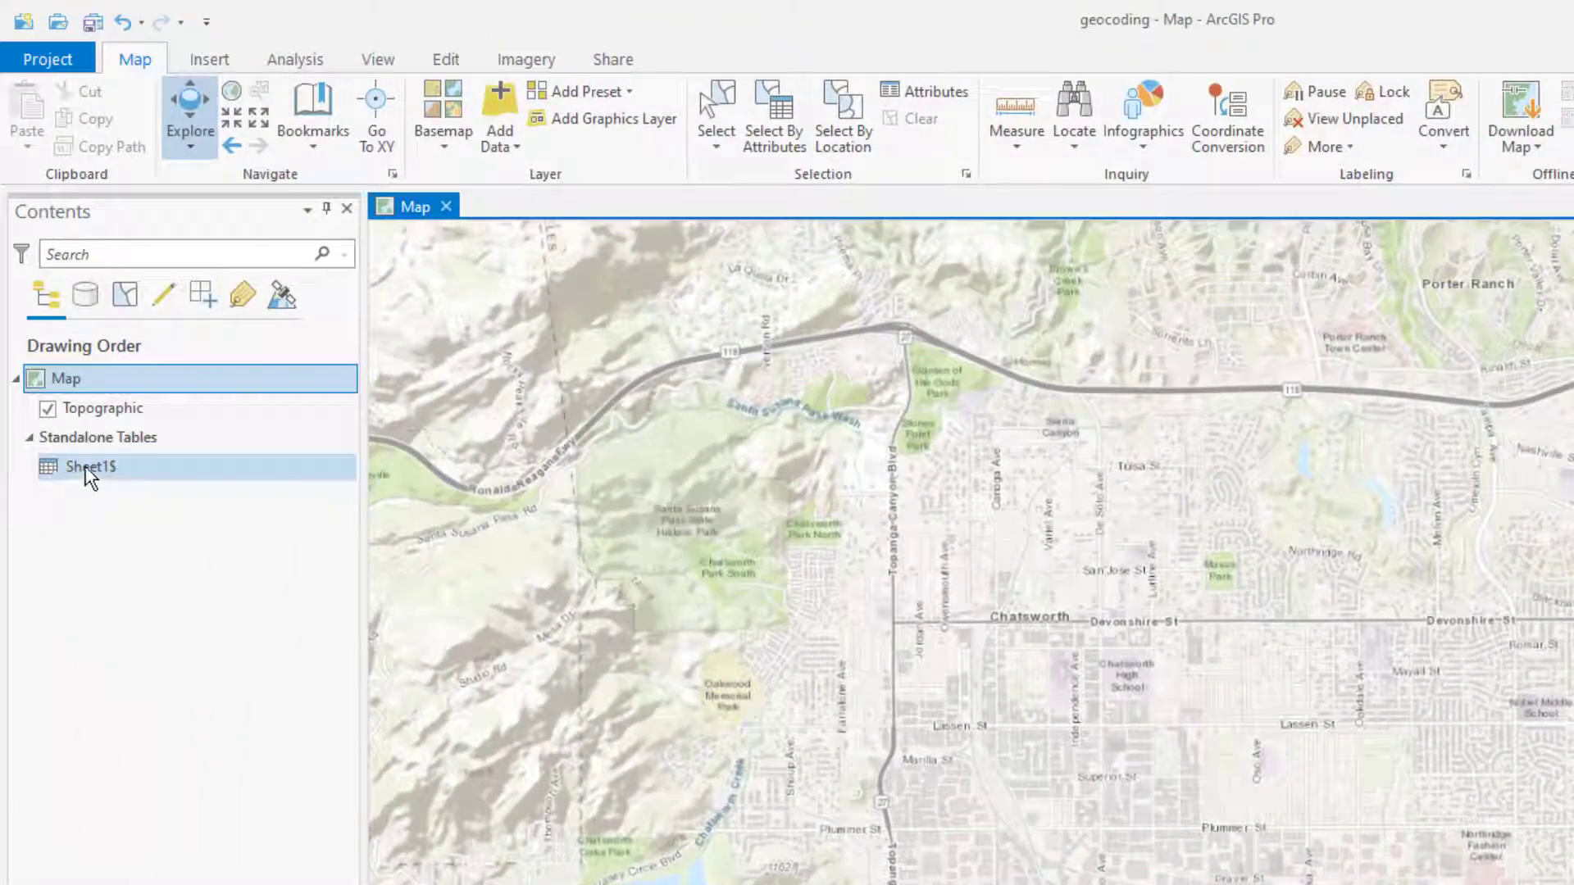
# Open the Sheet1$ attribute table and select its Latitude column
pyautogui.rightClick(90, 467)
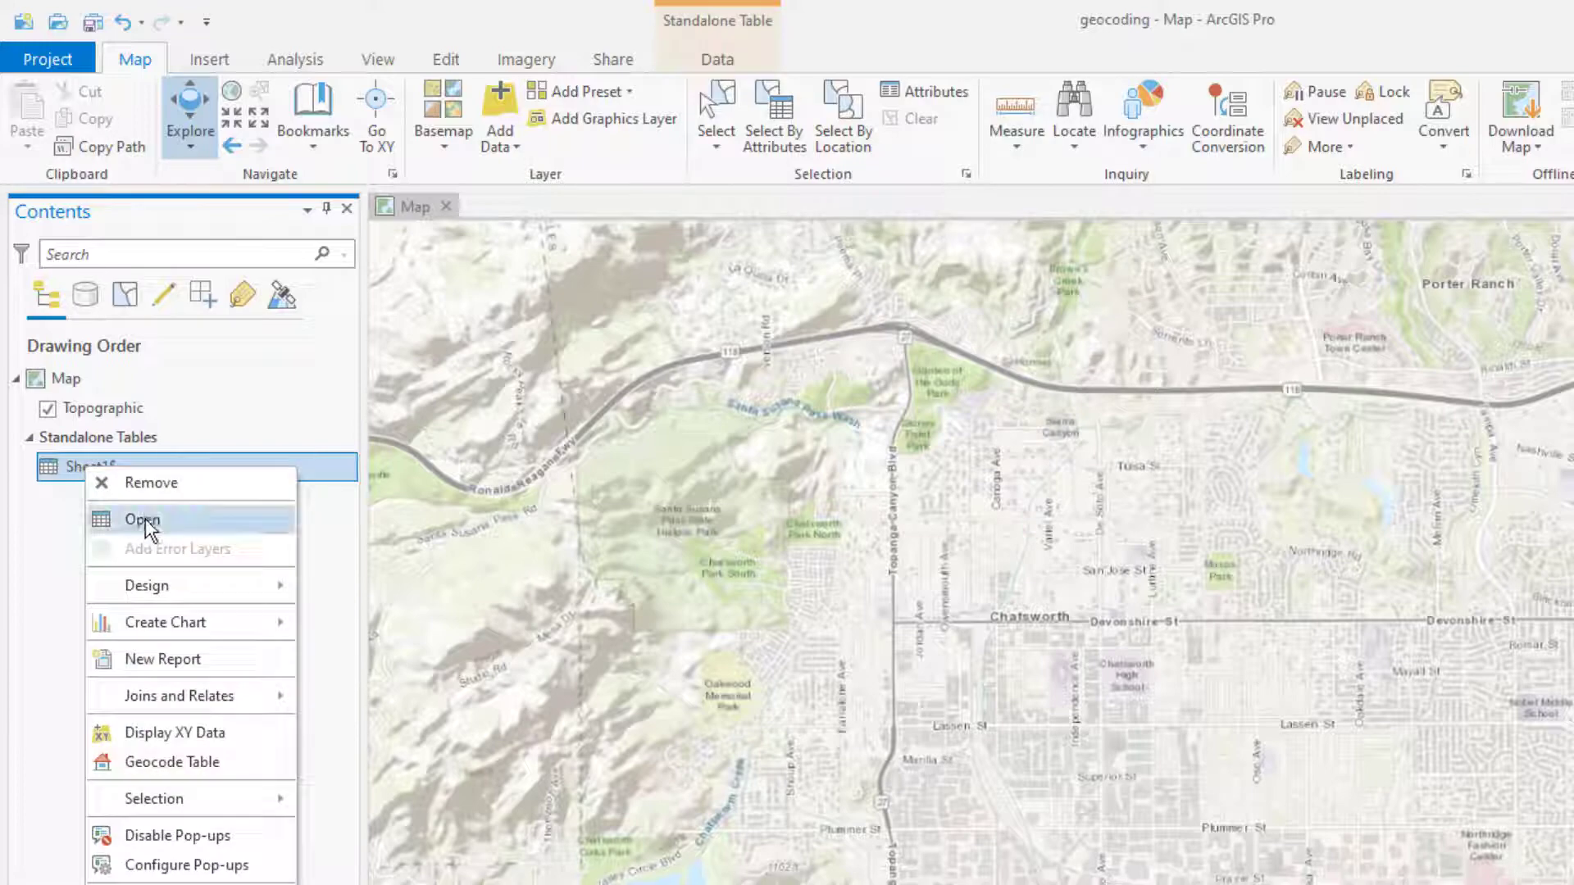
pyautogui.click(145, 518)
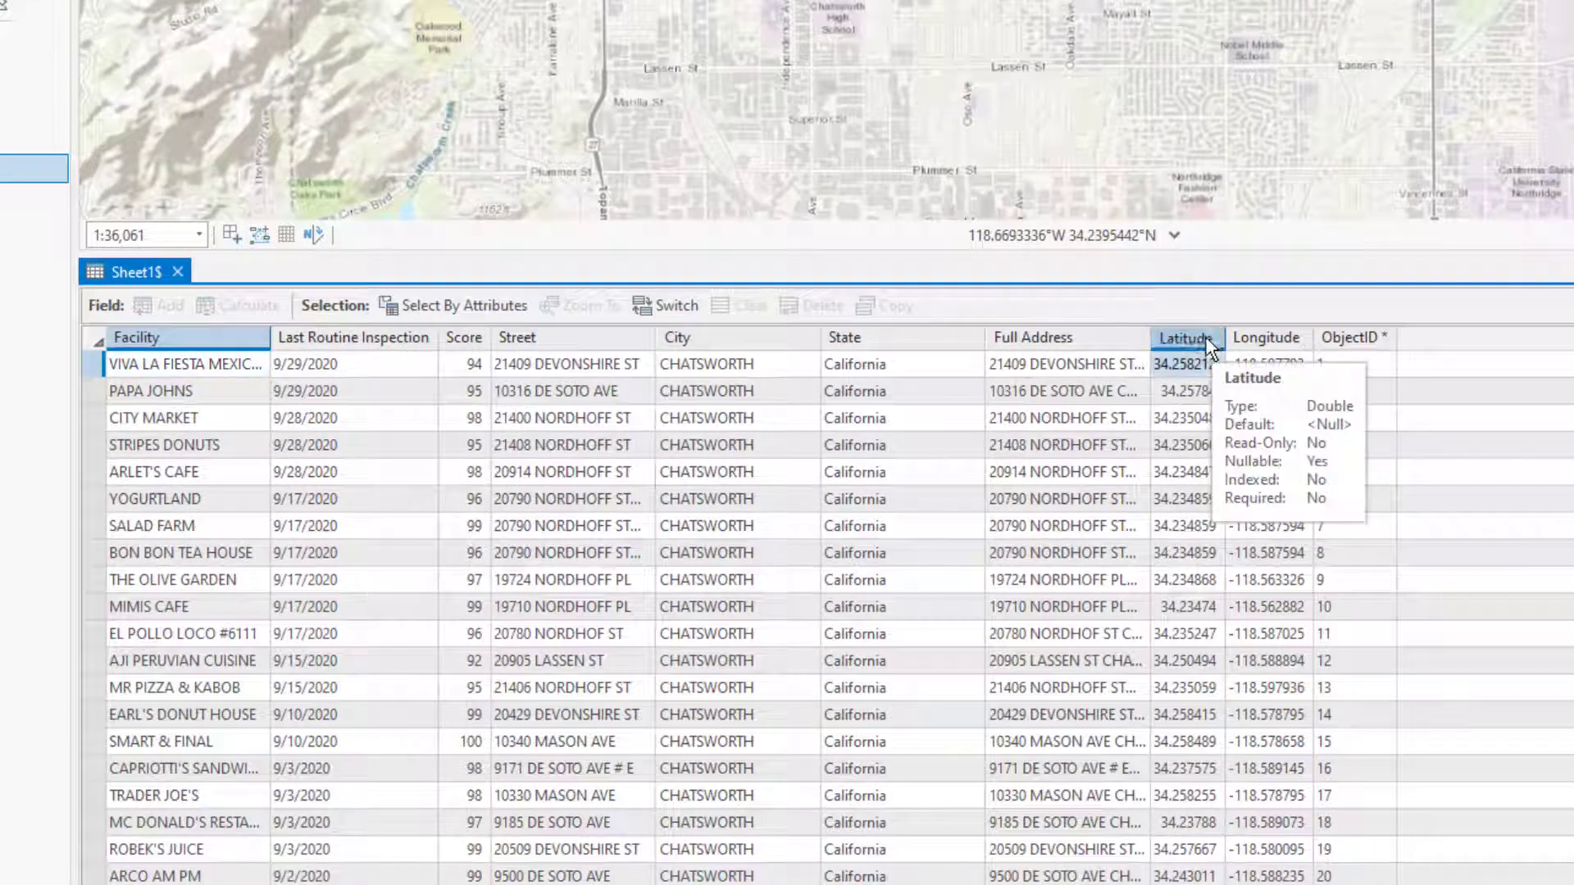
pyautogui.moveTo(1205, 336)
pyautogui.mouseDown()
pyautogui.moveTo(1265, 347)
pyautogui.moveTo(1212, 338)
pyautogui.mouseUp()
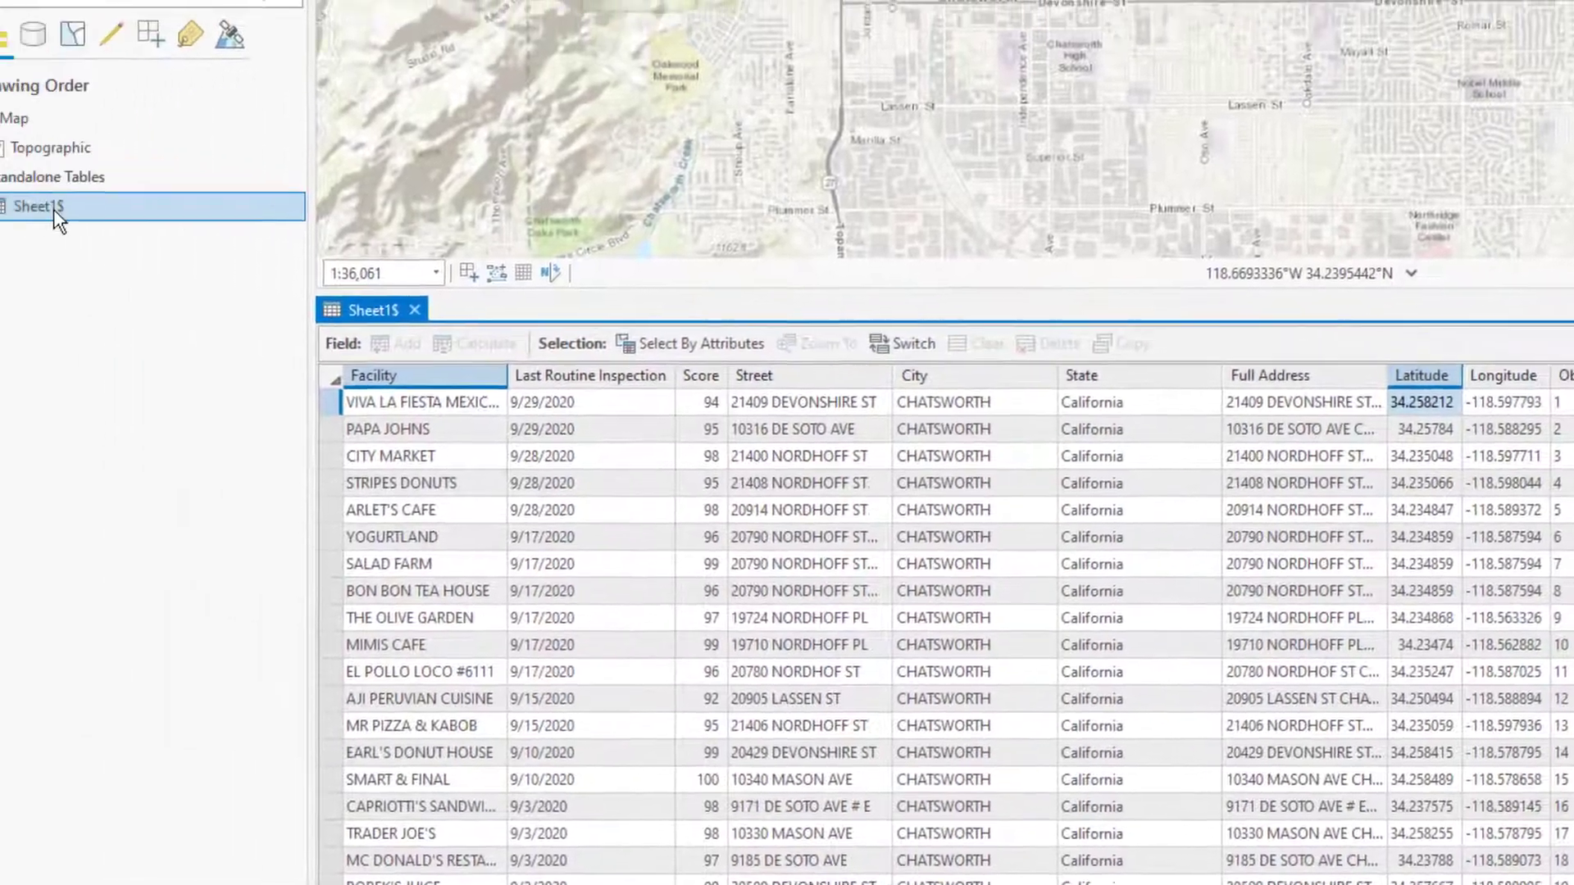
# Display Sheet1$ as XY points using X Longitude, Y Latitude and GCS_WGS_1984
pyautogui.rightClick(168, 233)
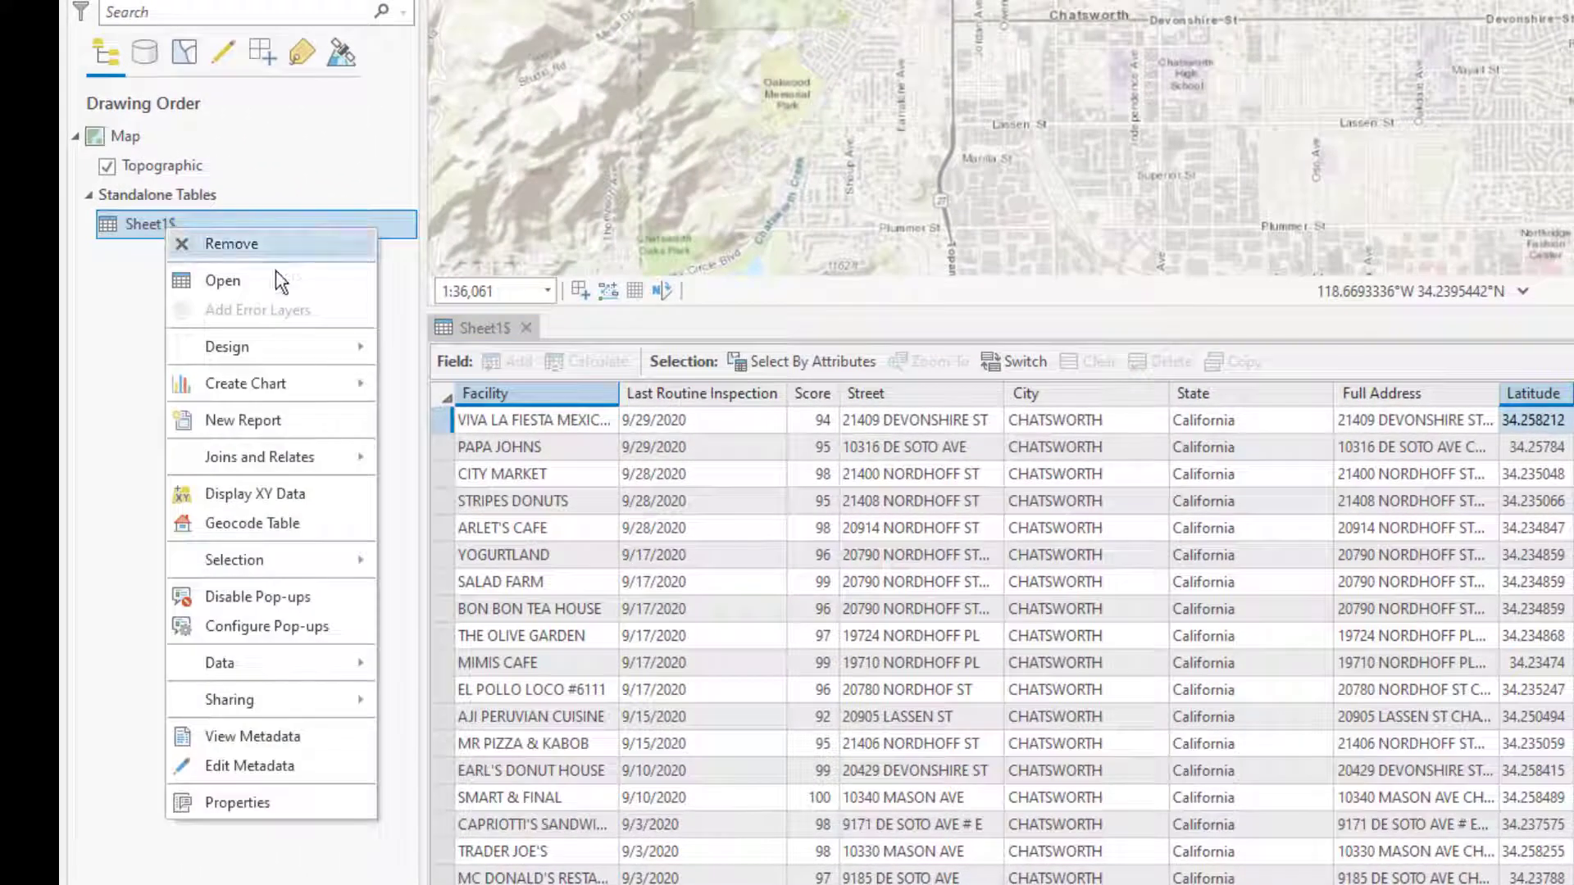
pyautogui.click(288, 493)
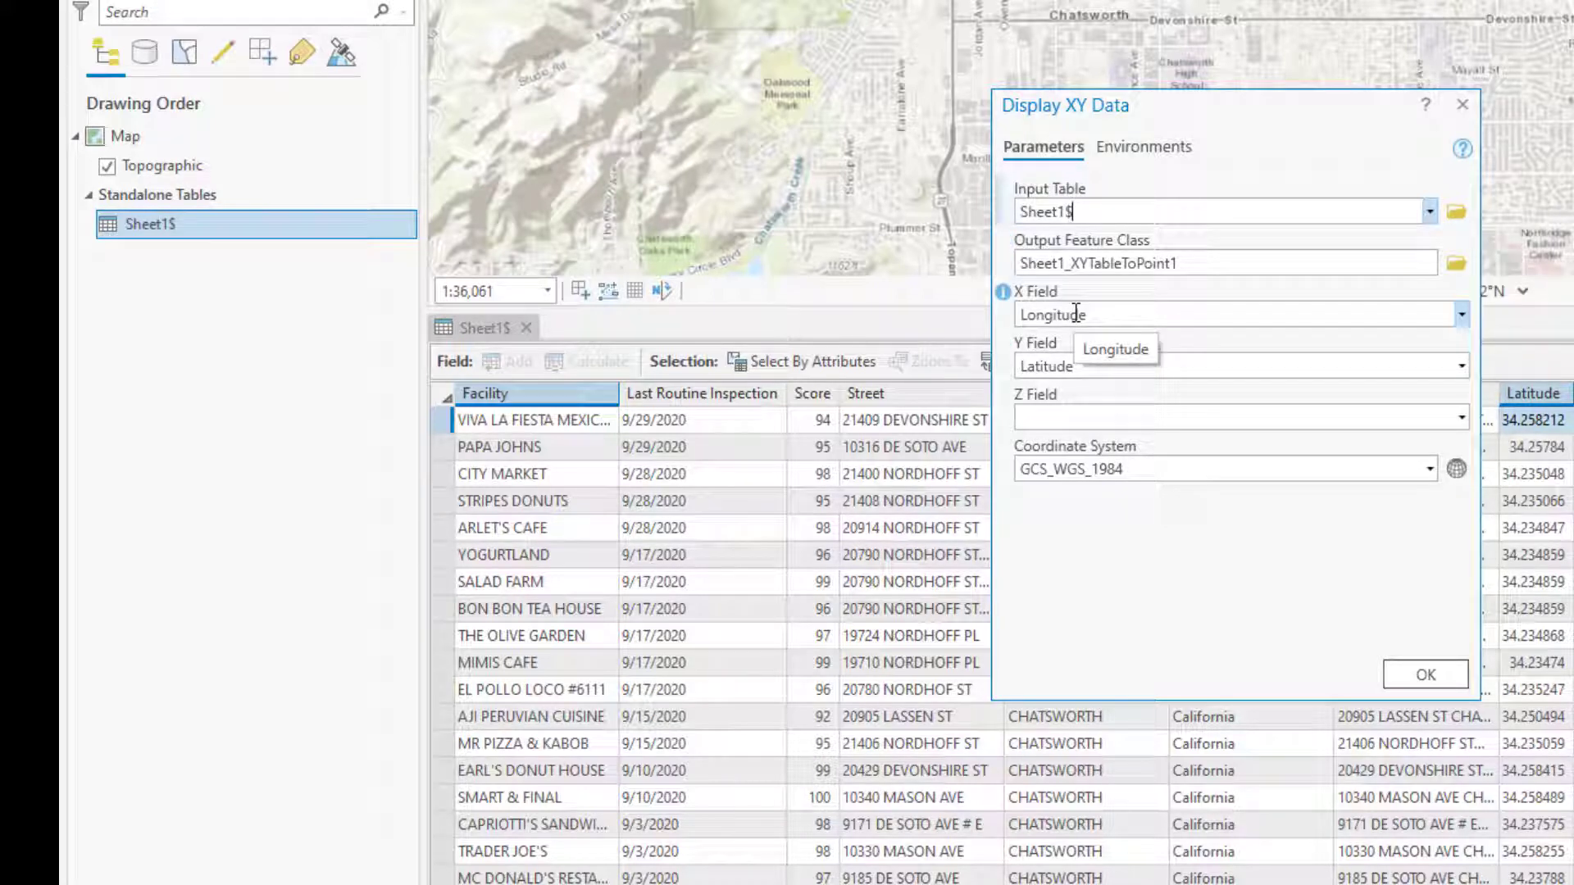
pyautogui.click(1105, 310)
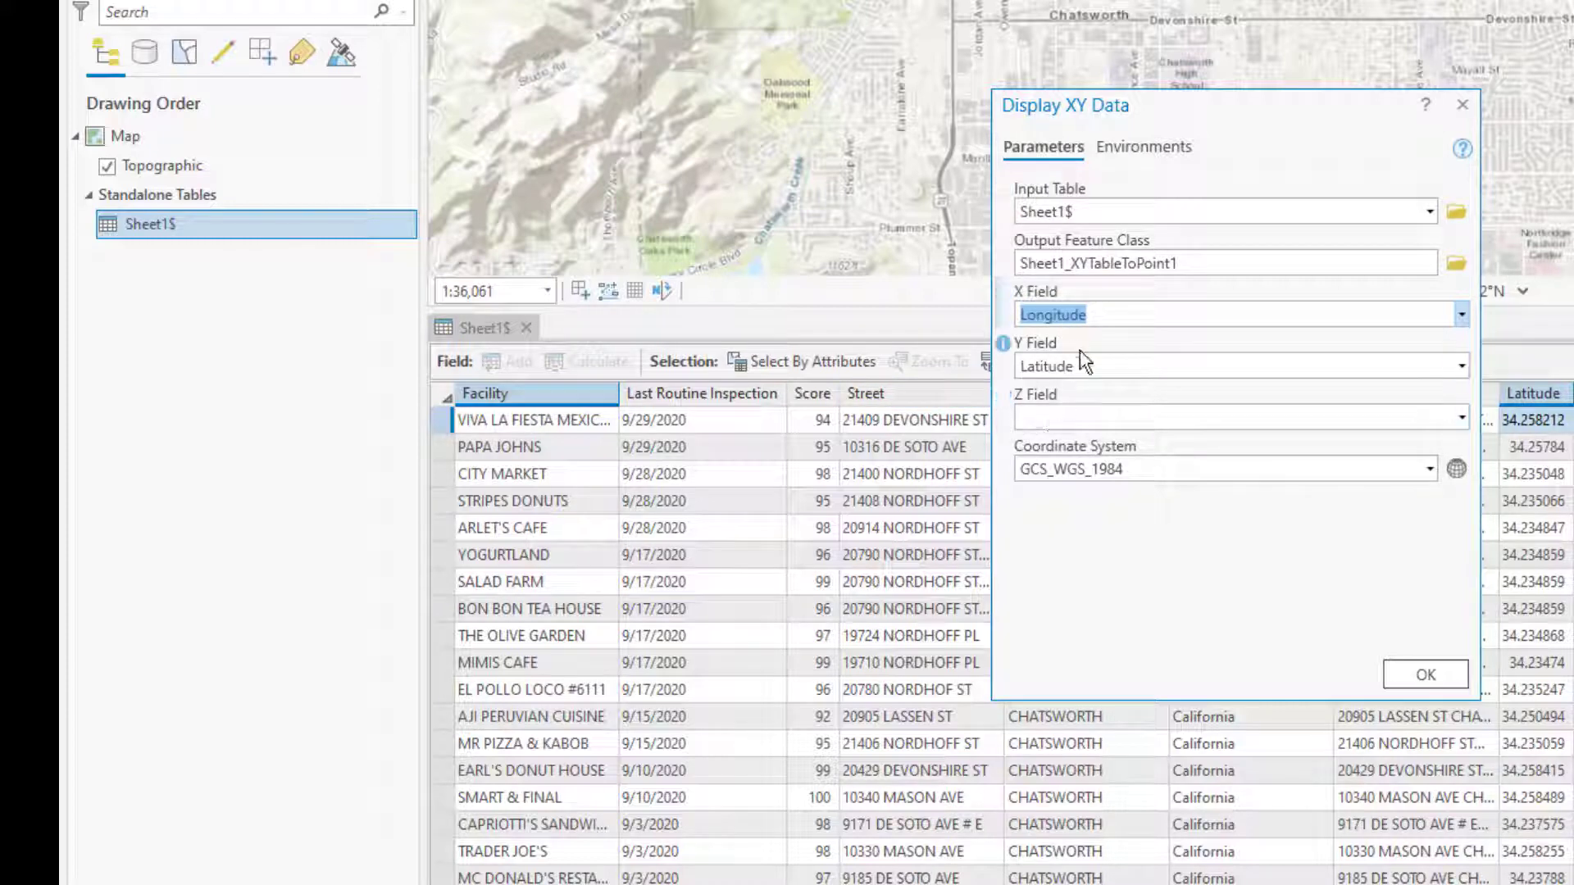
pyautogui.click(1028, 369)
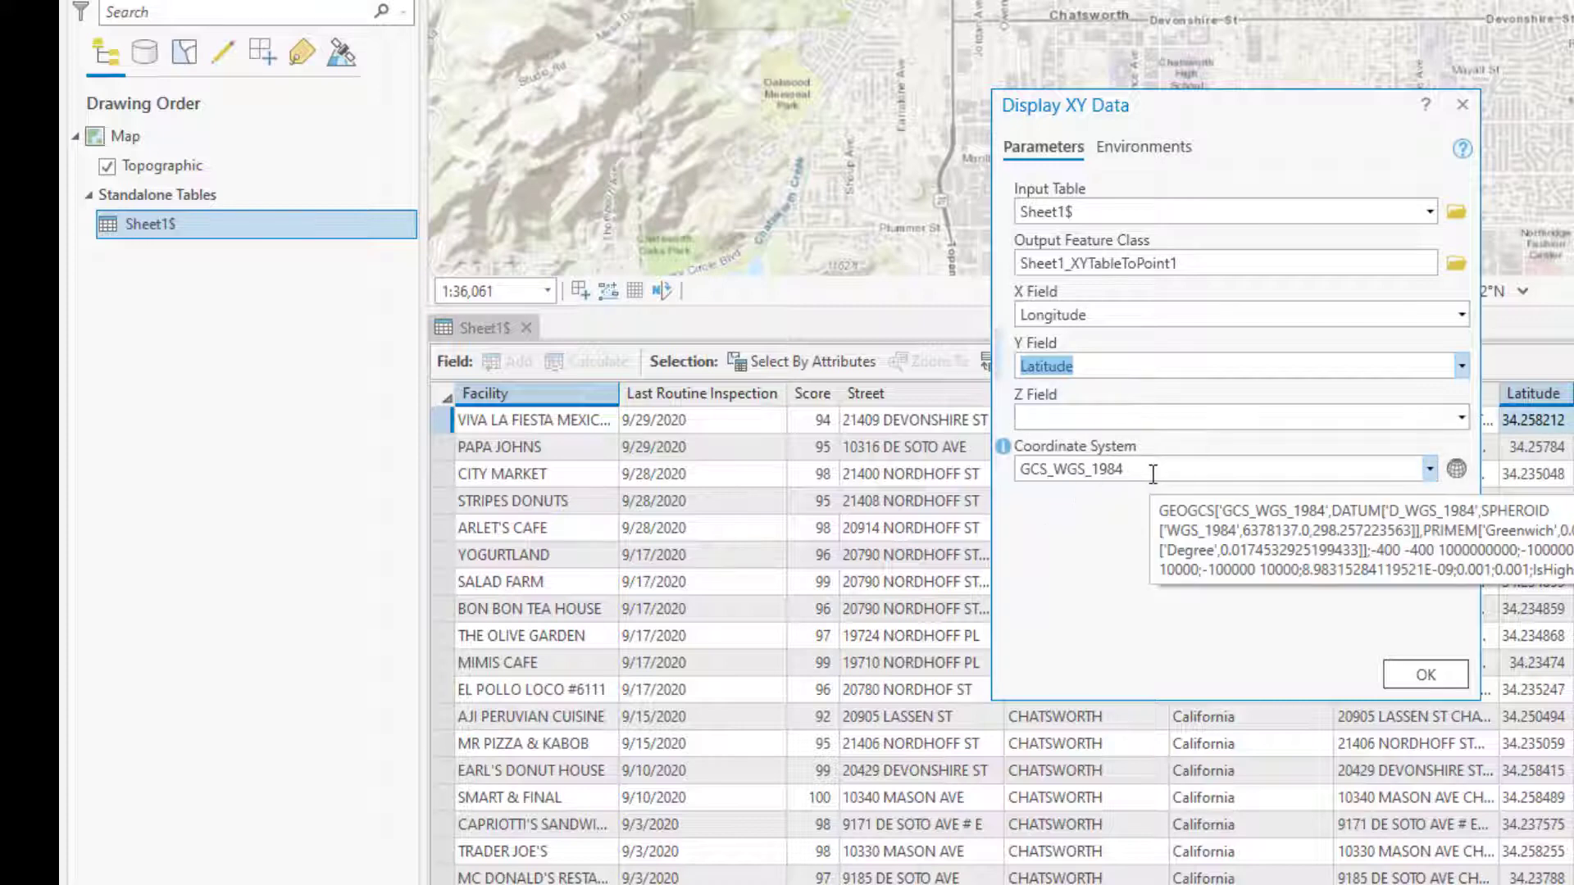
pyautogui.click(1113, 476)
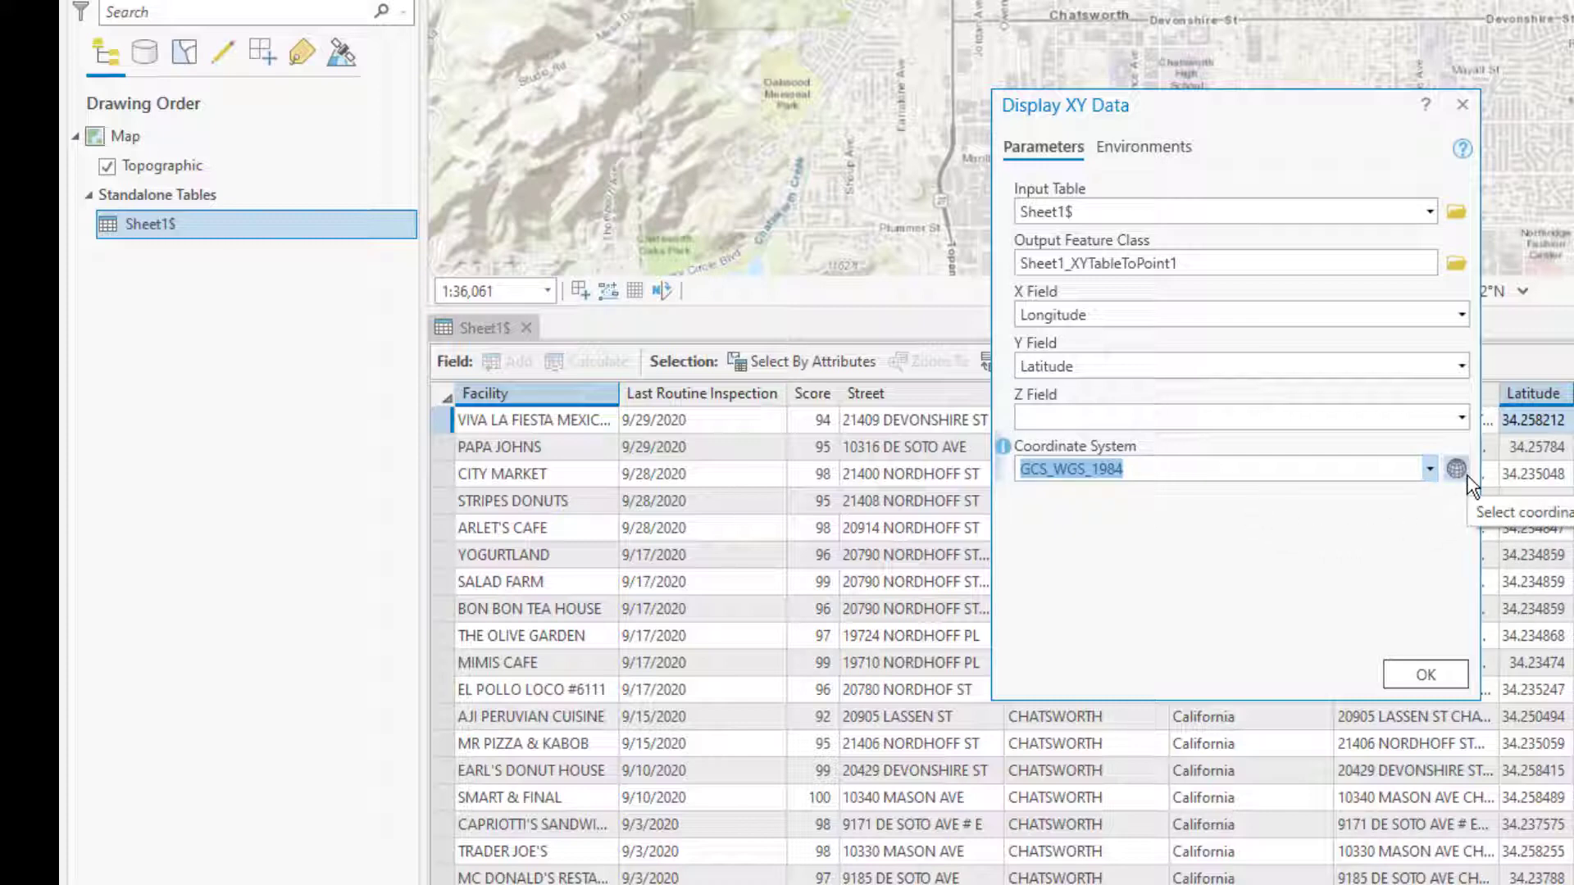
pyautogui.click(1082, 491)
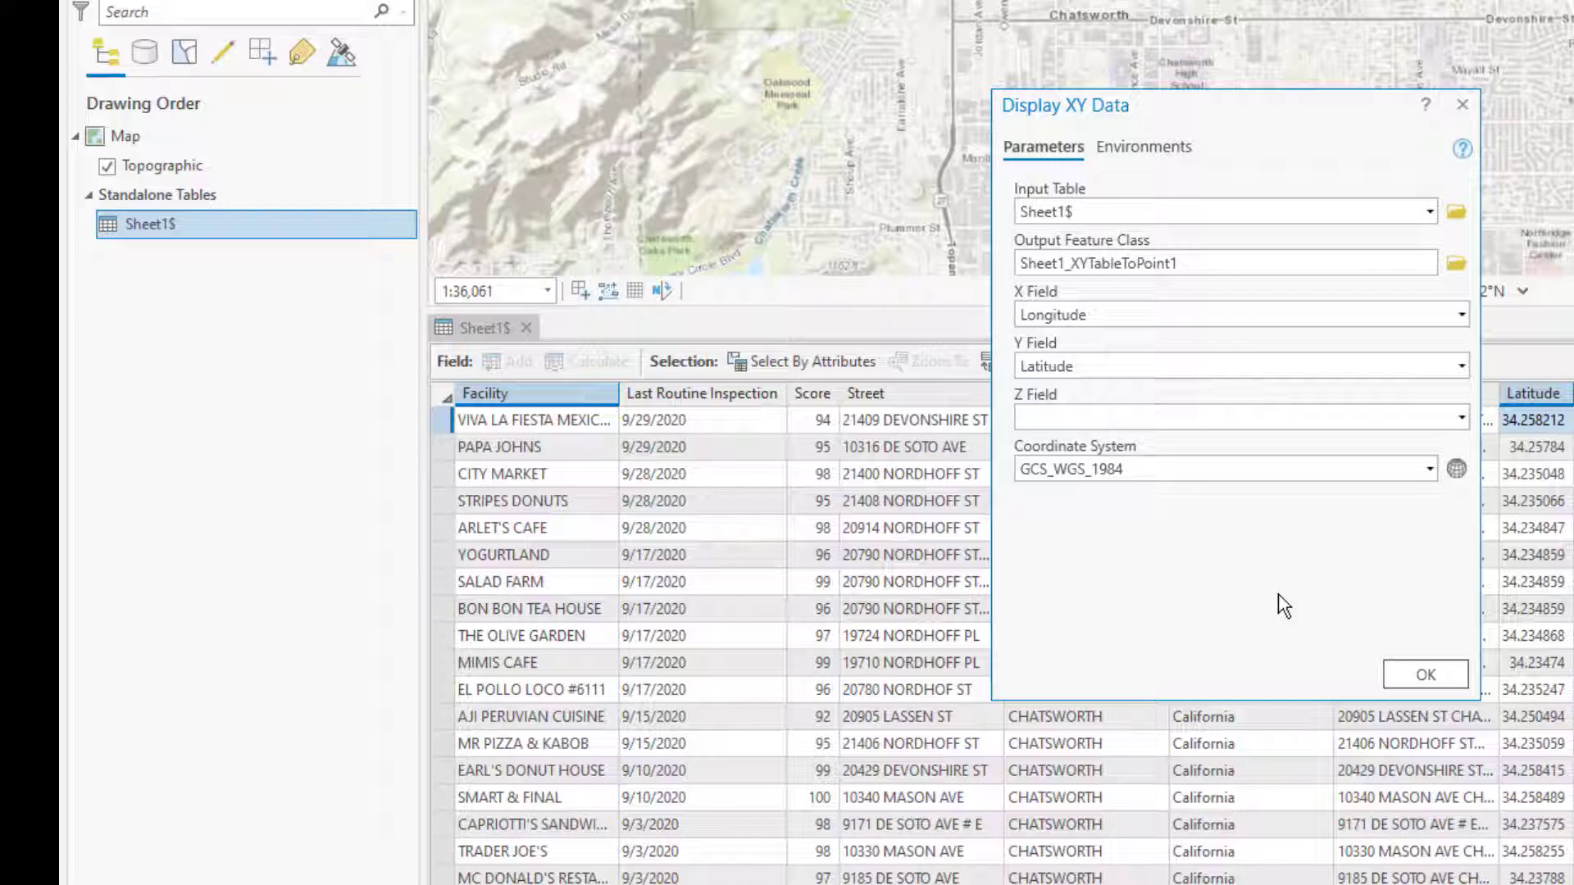
pyautogui.click(1428, 674)
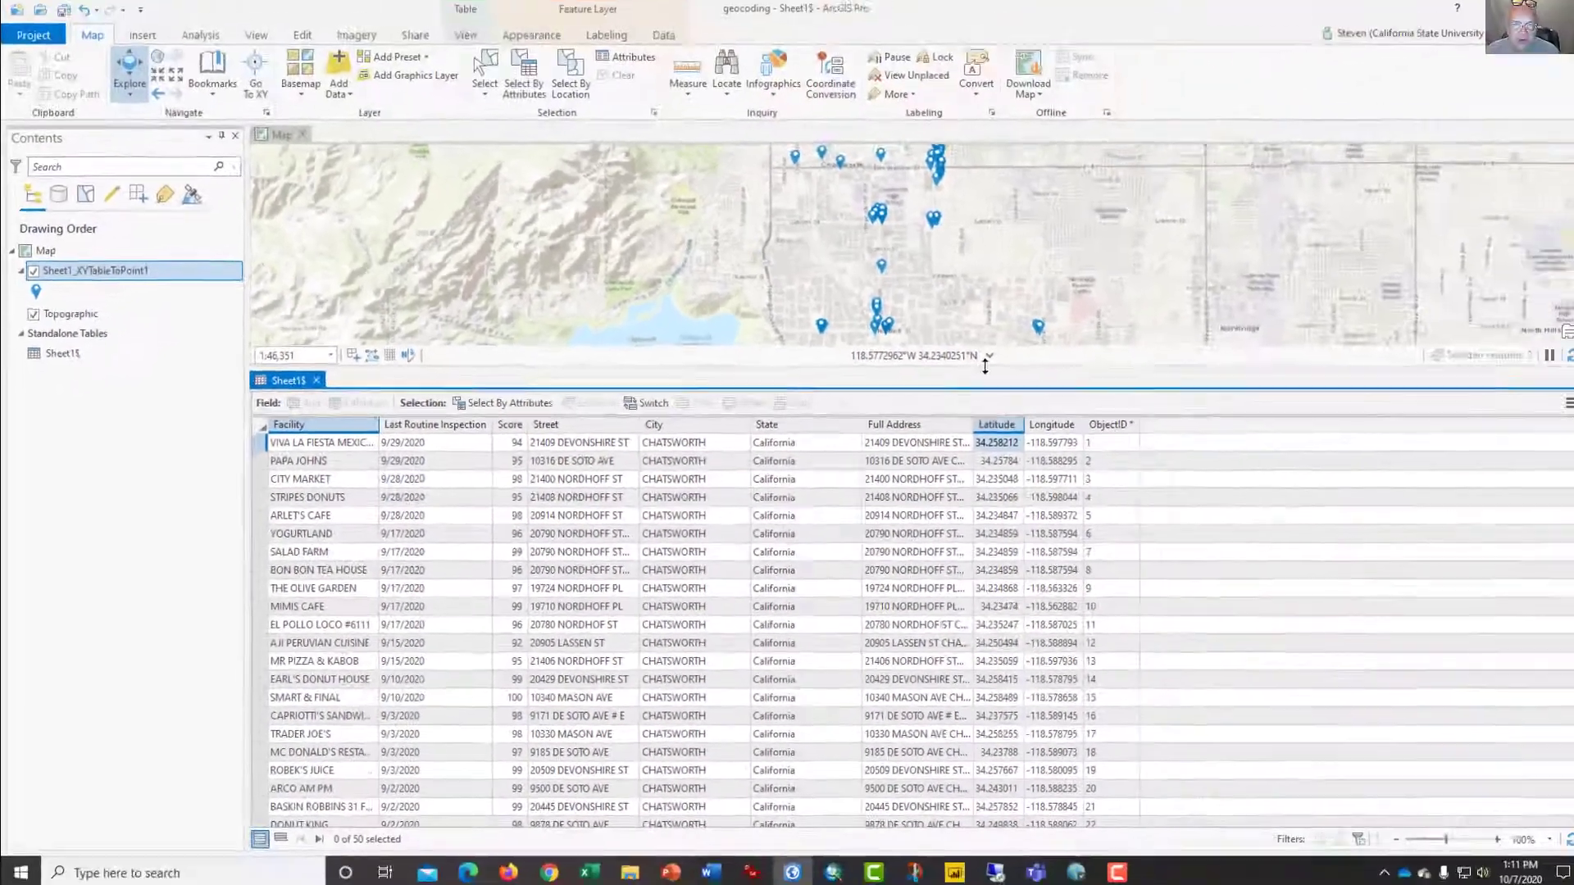
# Enlarge the map above the table, then view and close the MIMIS CAFE point's pop-up
pyautogui.moveTo(1493, 310); pyautogui.dragTo(1496, 598)
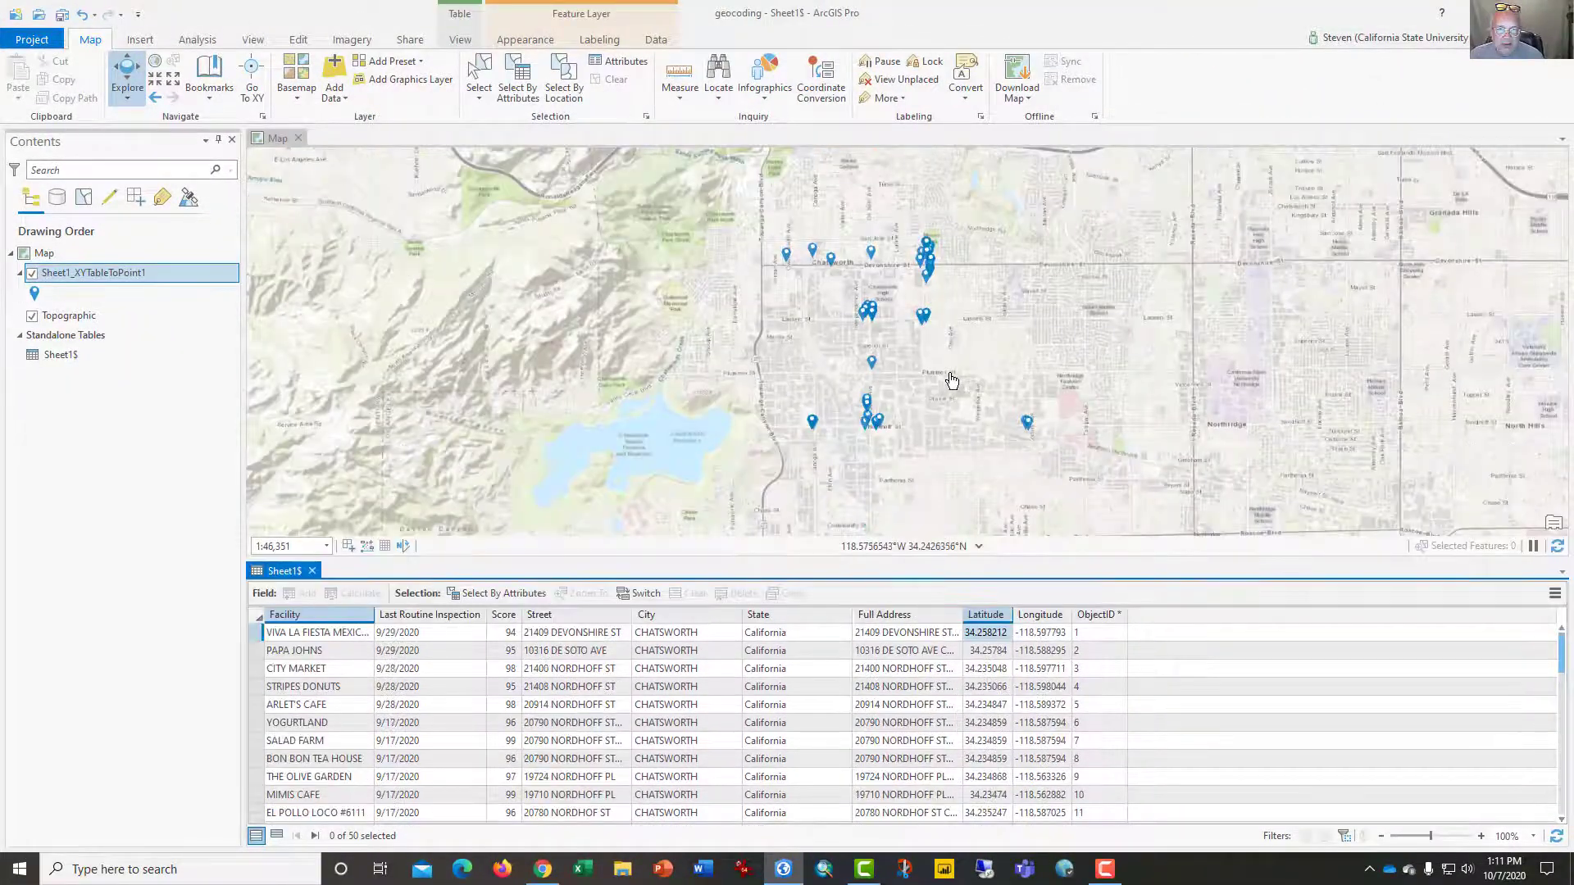
pyautogui.click(1031, 432)
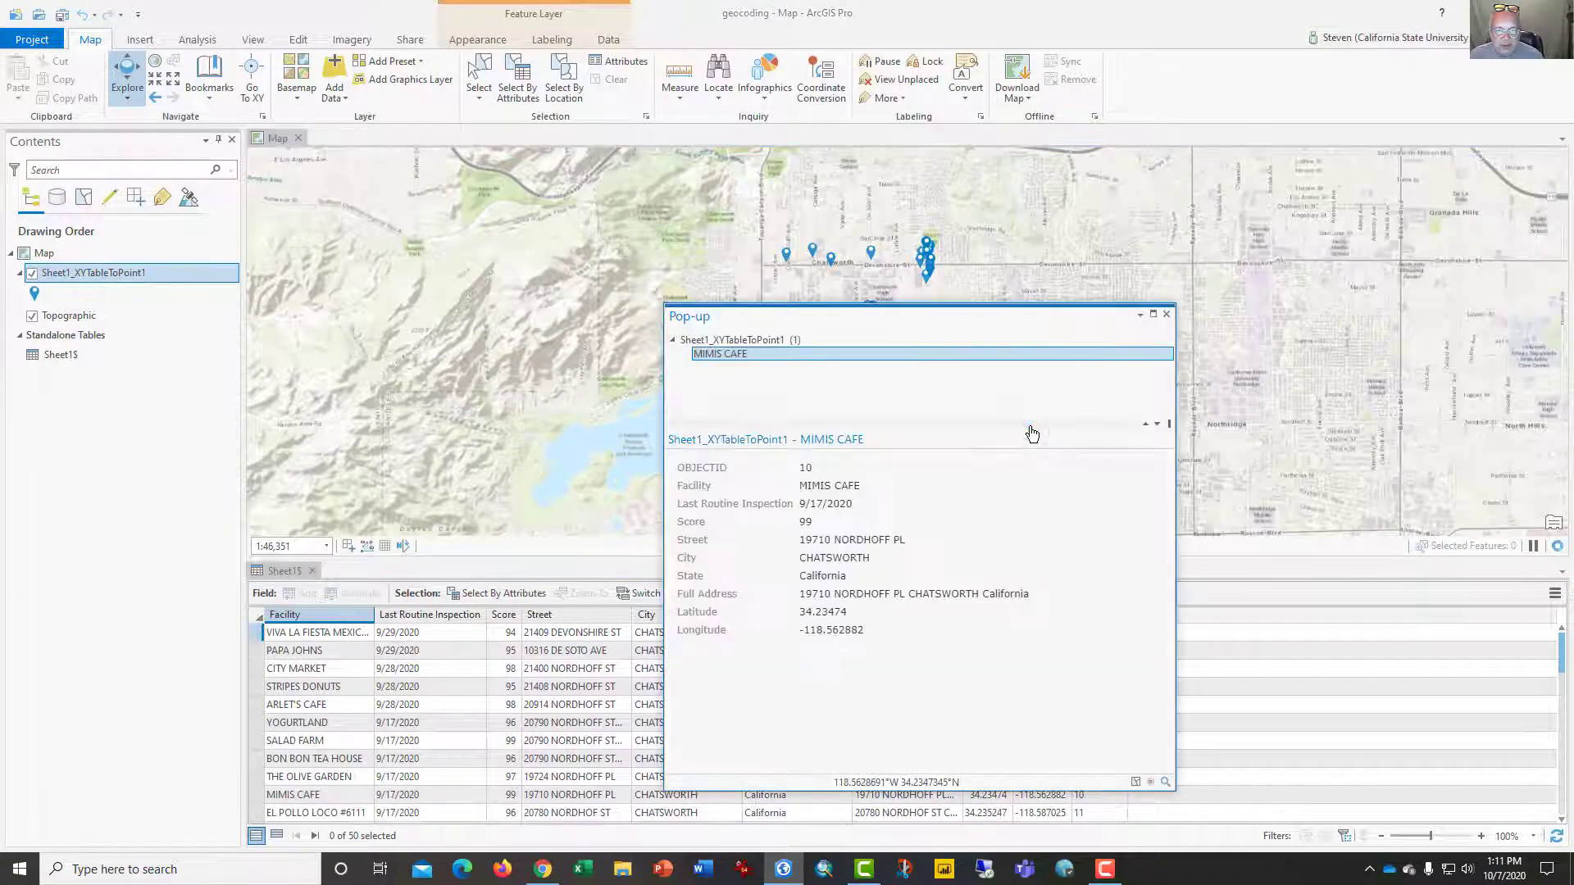
pyautogui.click(1167, 315)
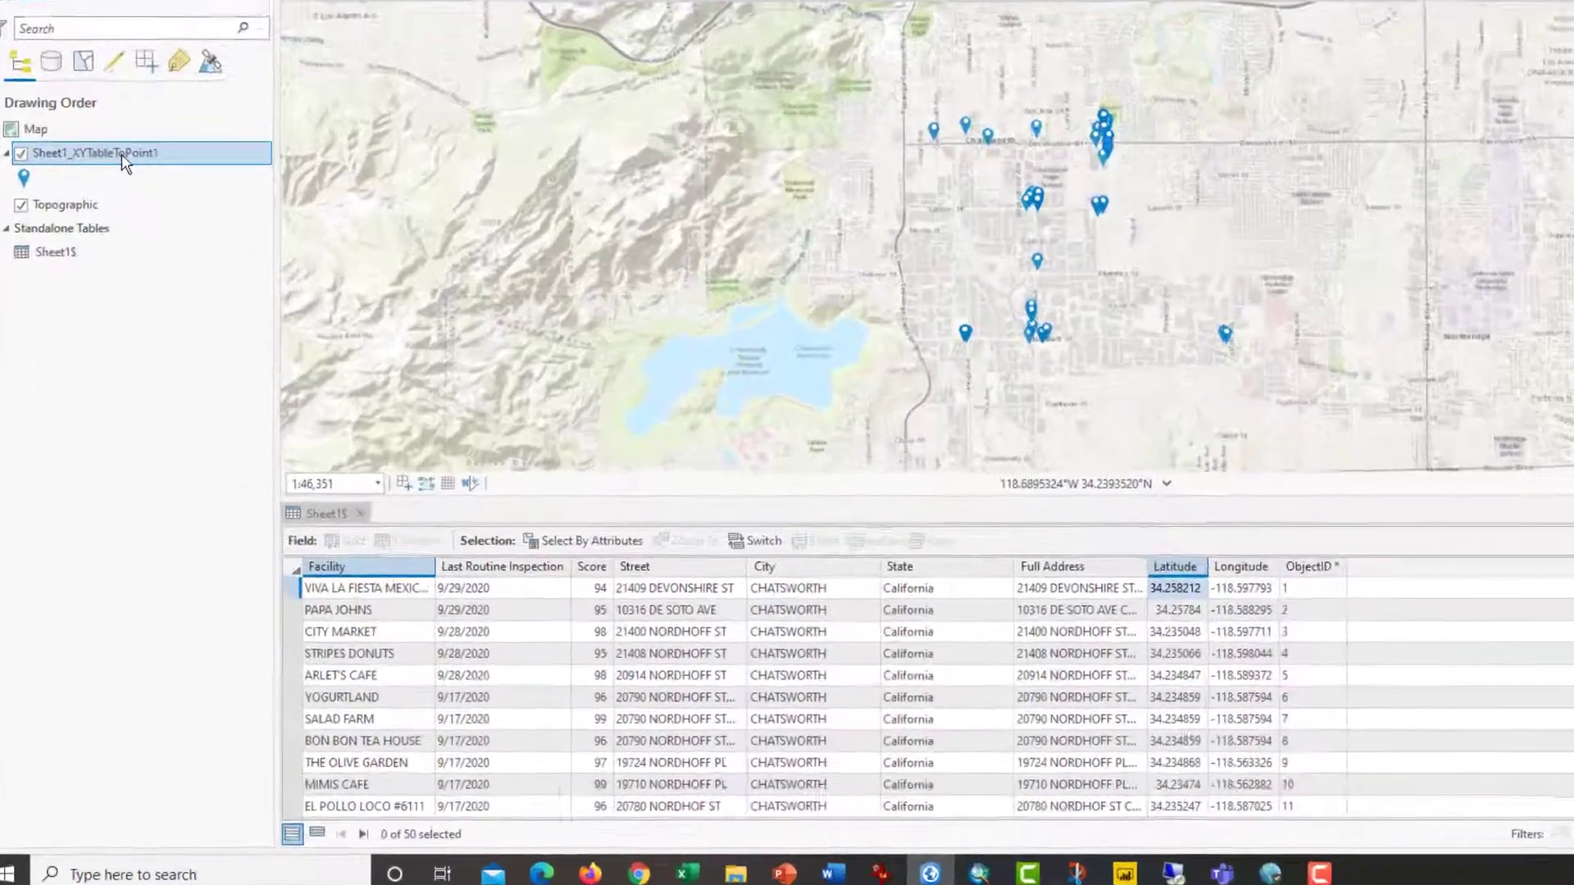
# Export the Sheet1_XYTableToPoint1 points to a ChatsworthRestaurants feature class in geocoding.gdb
pyautogui.rightClick(115, 274)
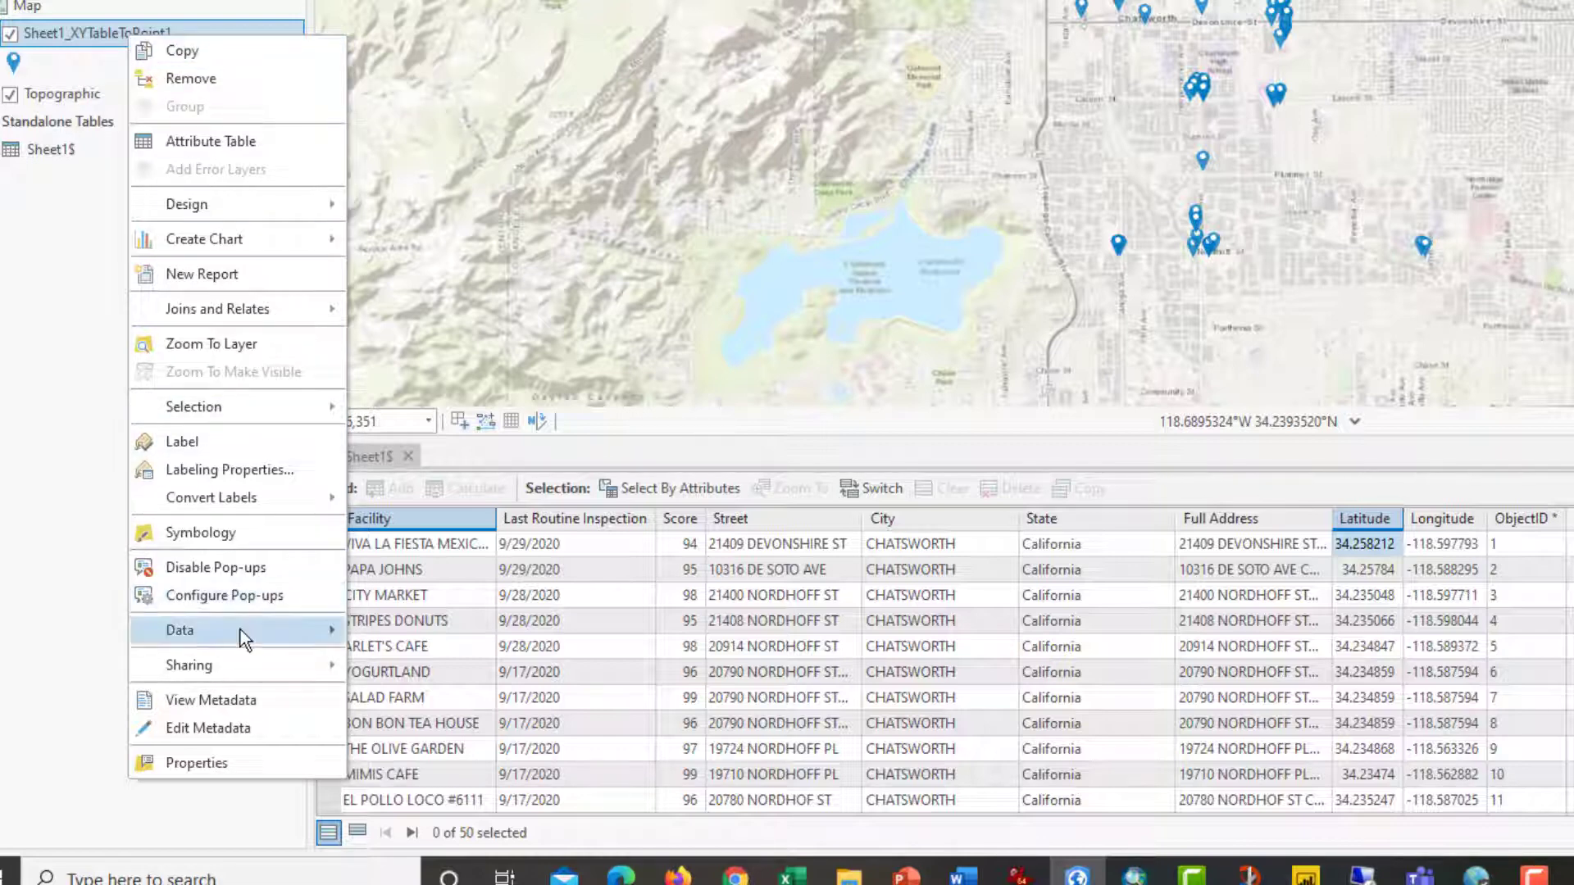
pyautogui.moveTo(239, 630)
pyautogui.click(405, 632)
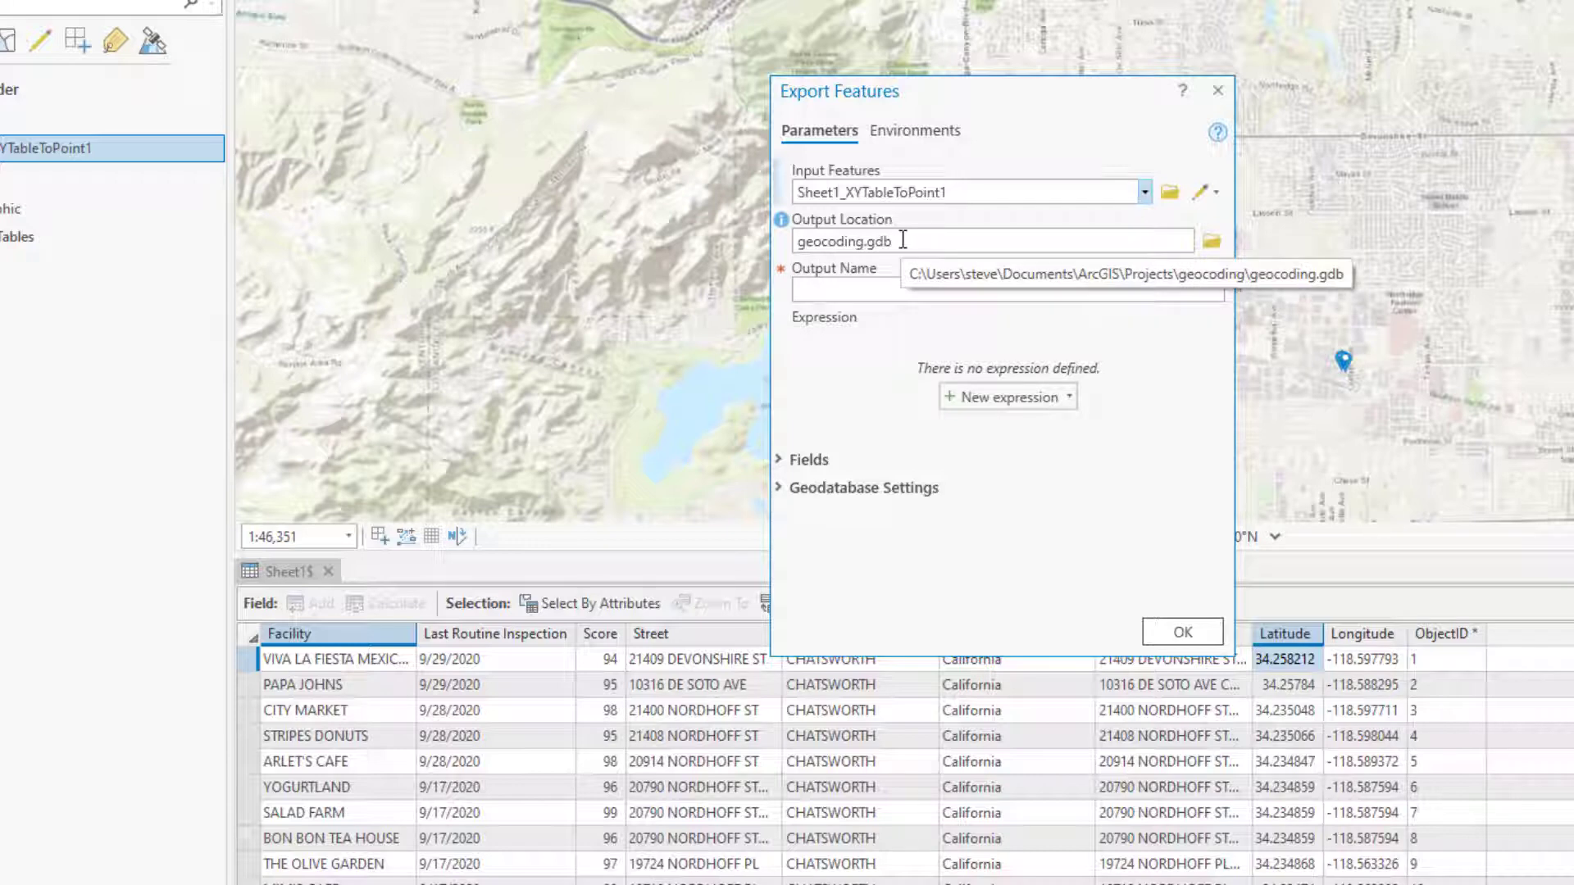
pyautogui.click(844, 297)
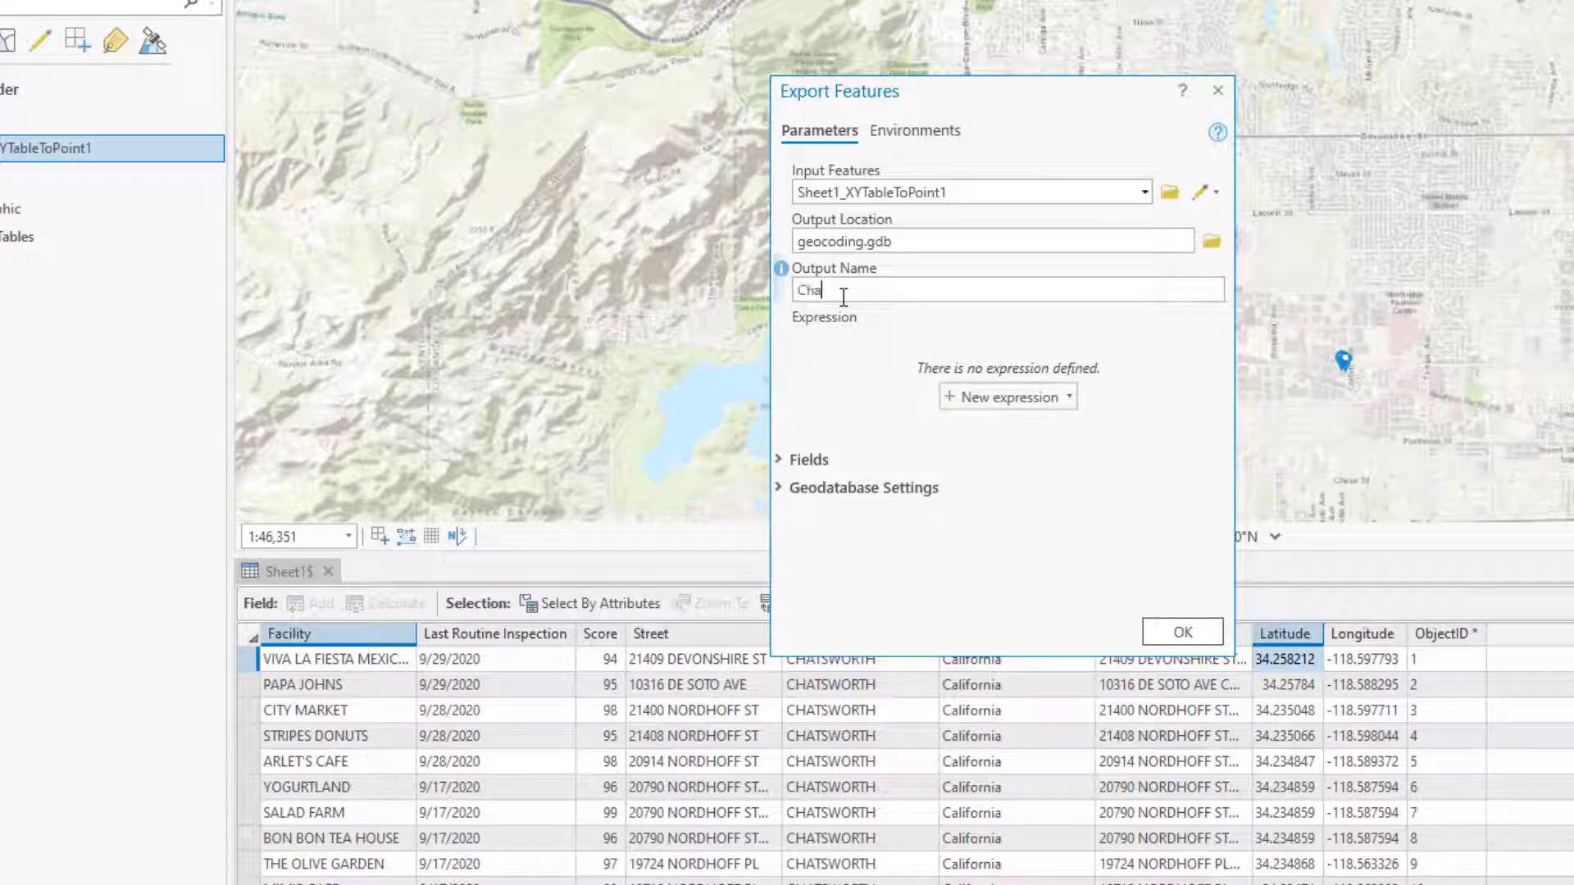
pyautogui.write('ChatsworthRestaurants')
pyautogui.click(1186, 635)
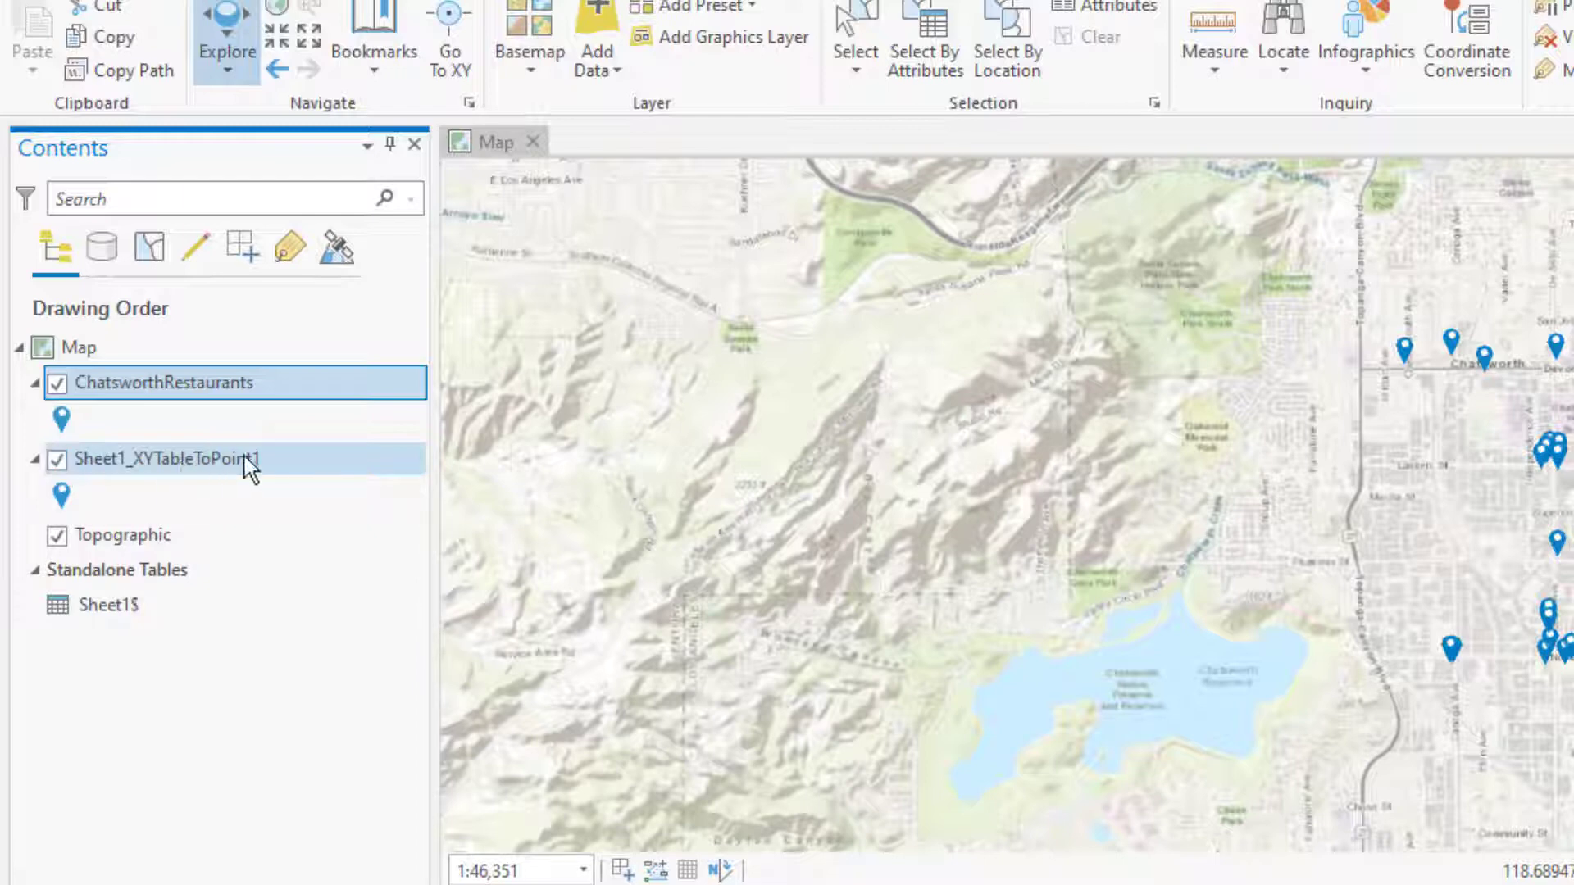
# Remove the temporary Sheet1_XYTableToPoint1 layer from the map
pyautogui.rightClick(217, 464)
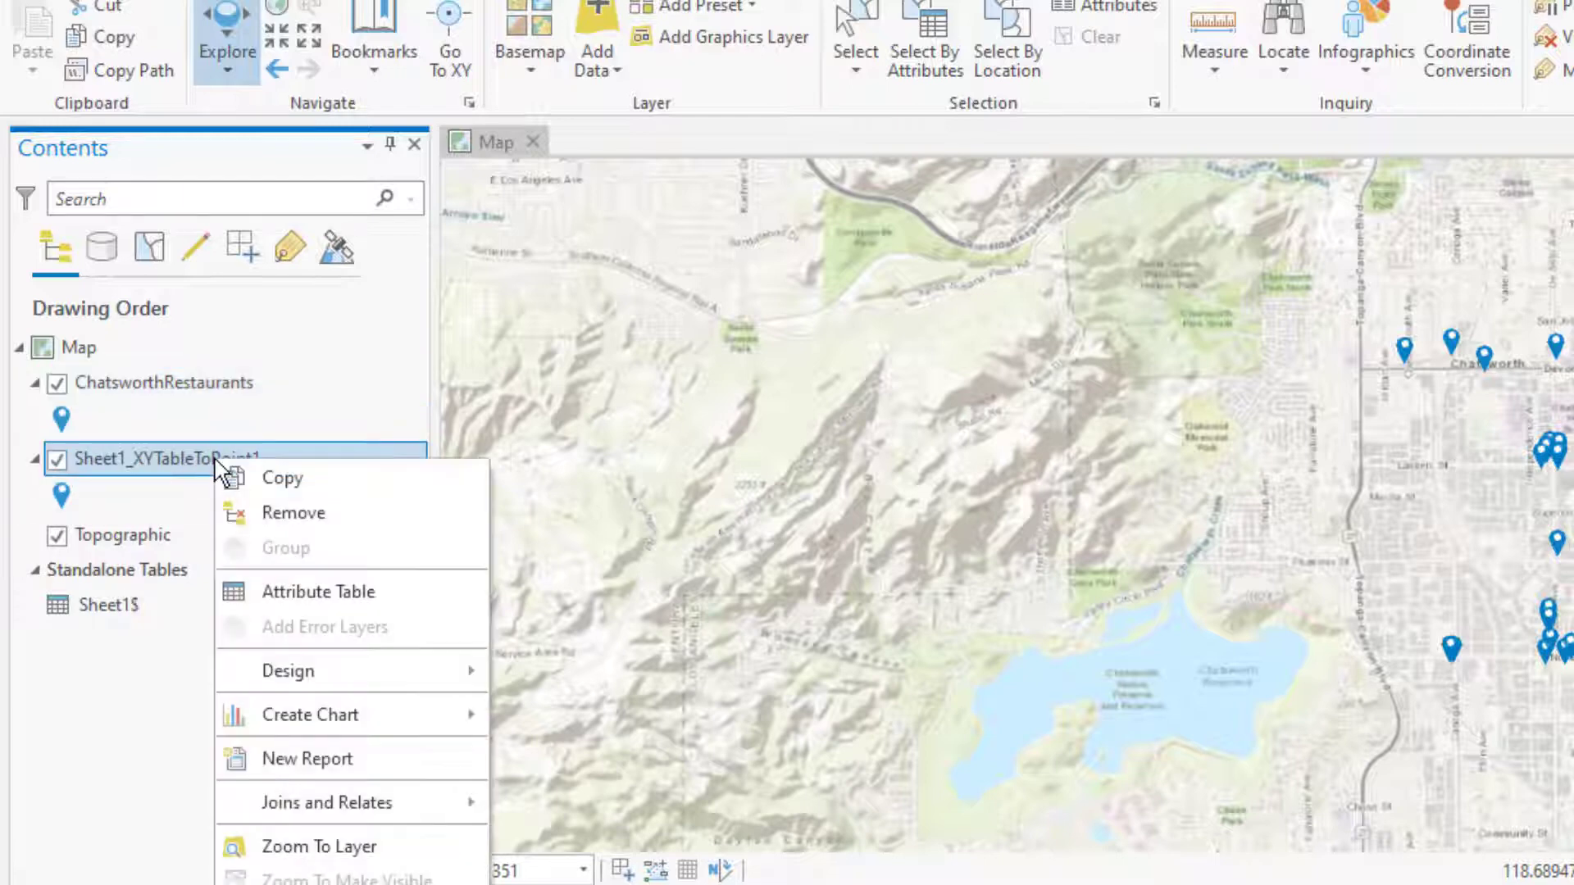
pyautogui.click(292, 515)
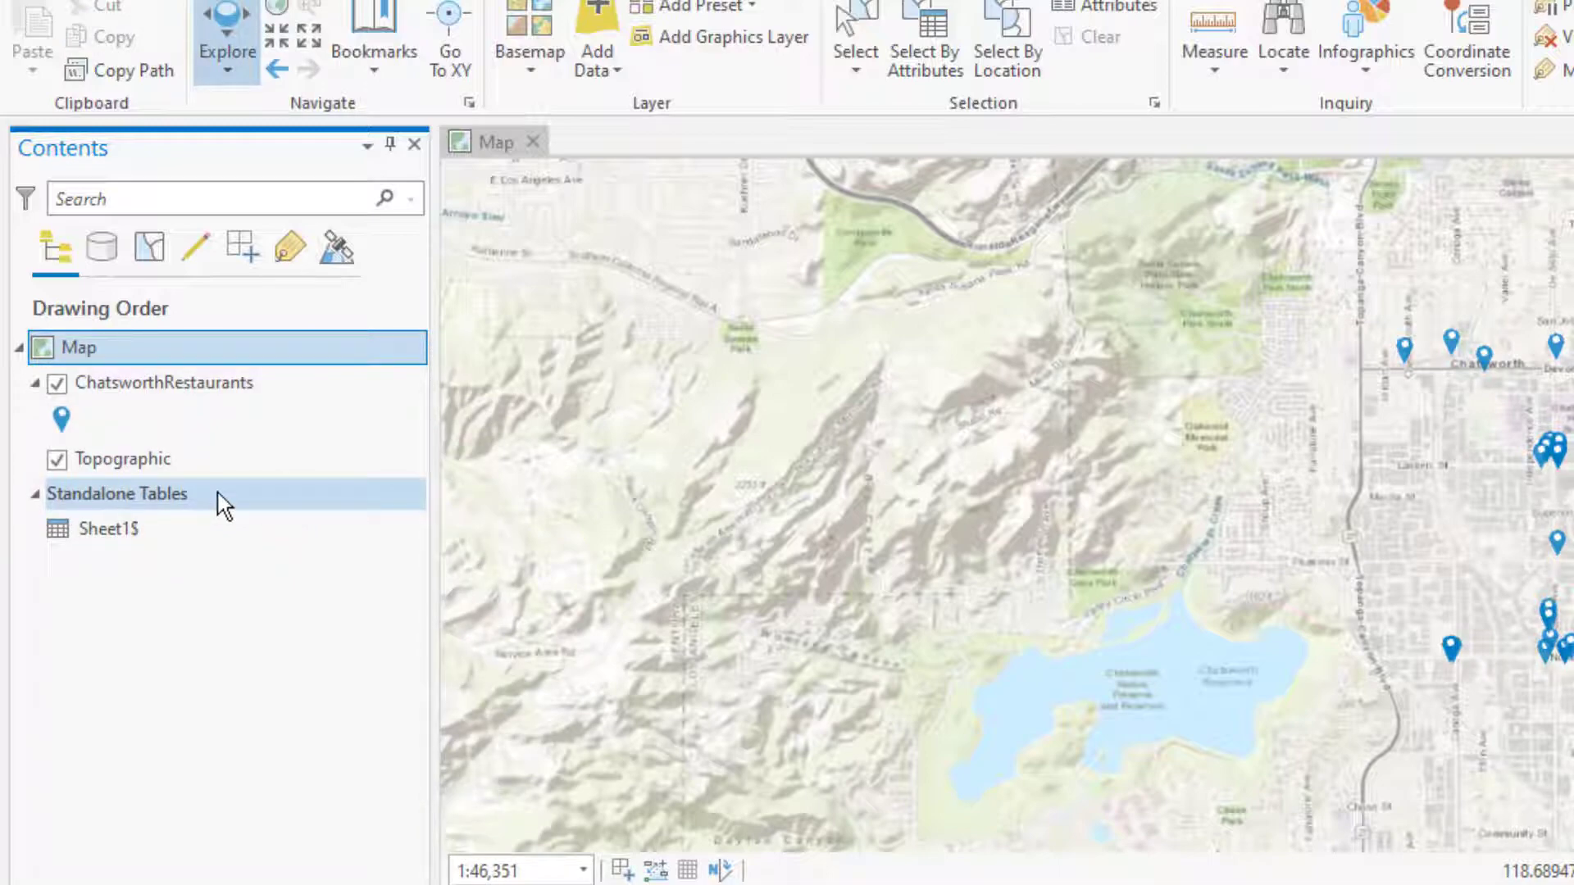
# Zoom in near Mason Ave and inspect the Starbucks, Nic's Burgers and 7-Eleven point pop-ups
pyautogui.scroll(6, 1565, 529)
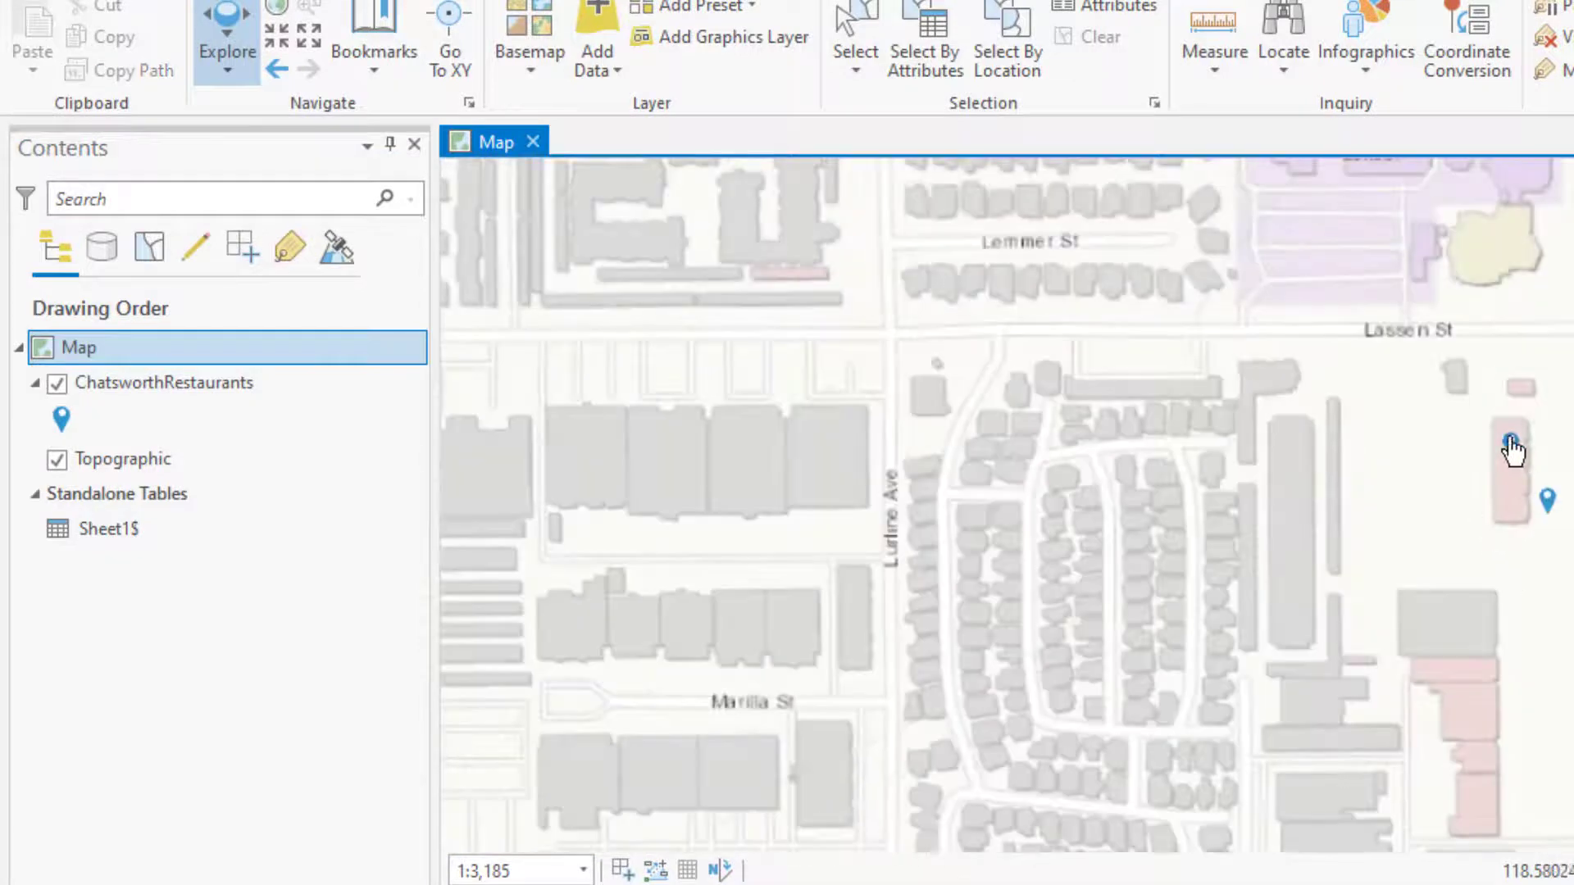
pyautogui.click(1508, 453)
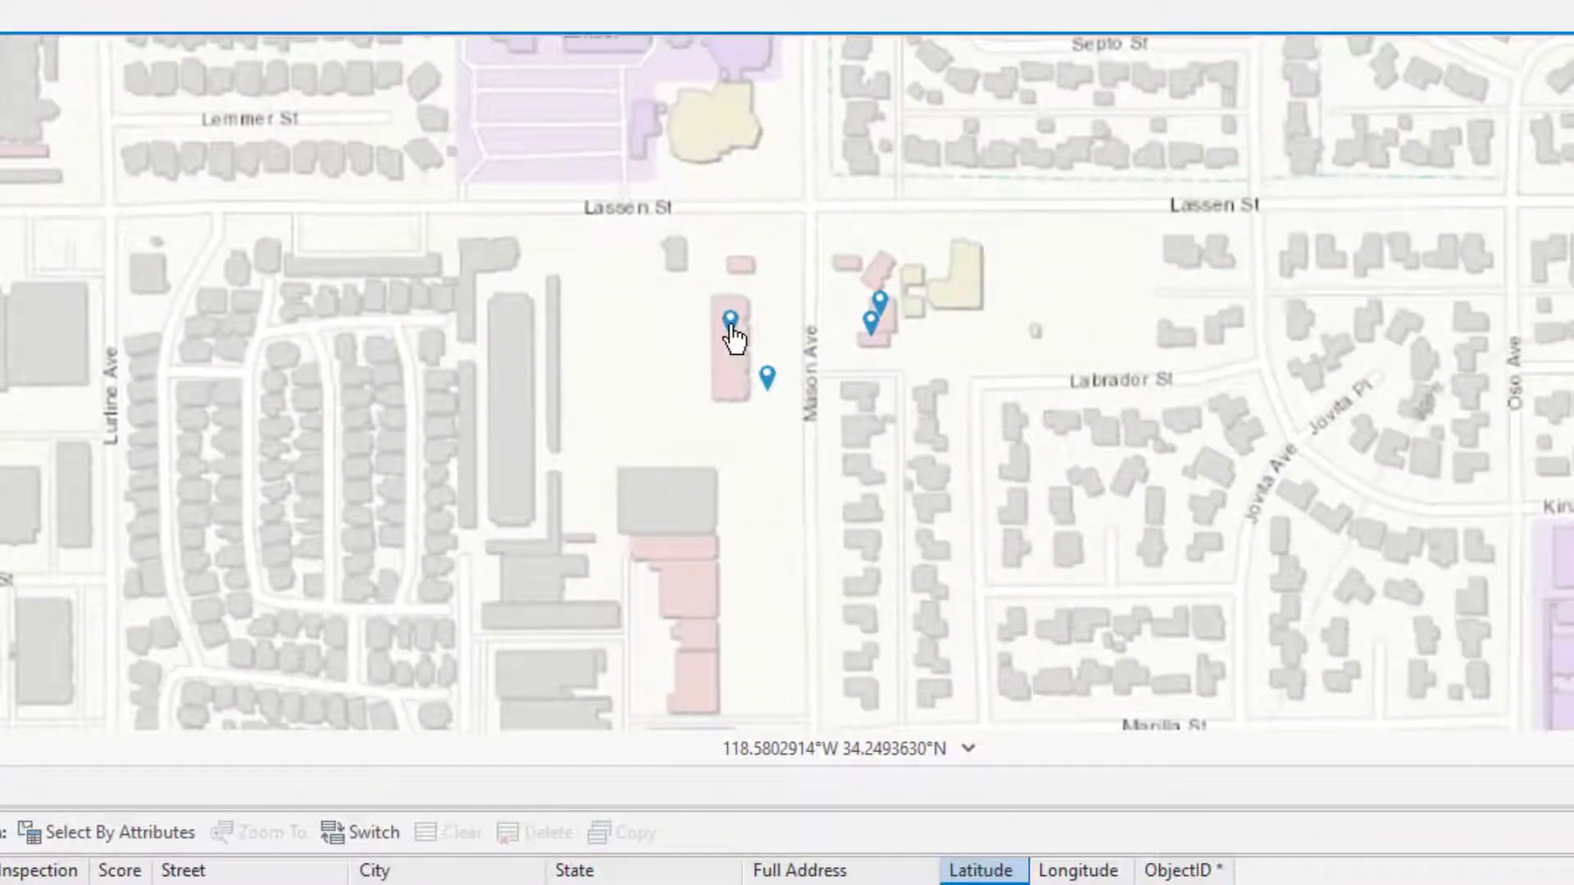
pyautogui.click(731, 325)
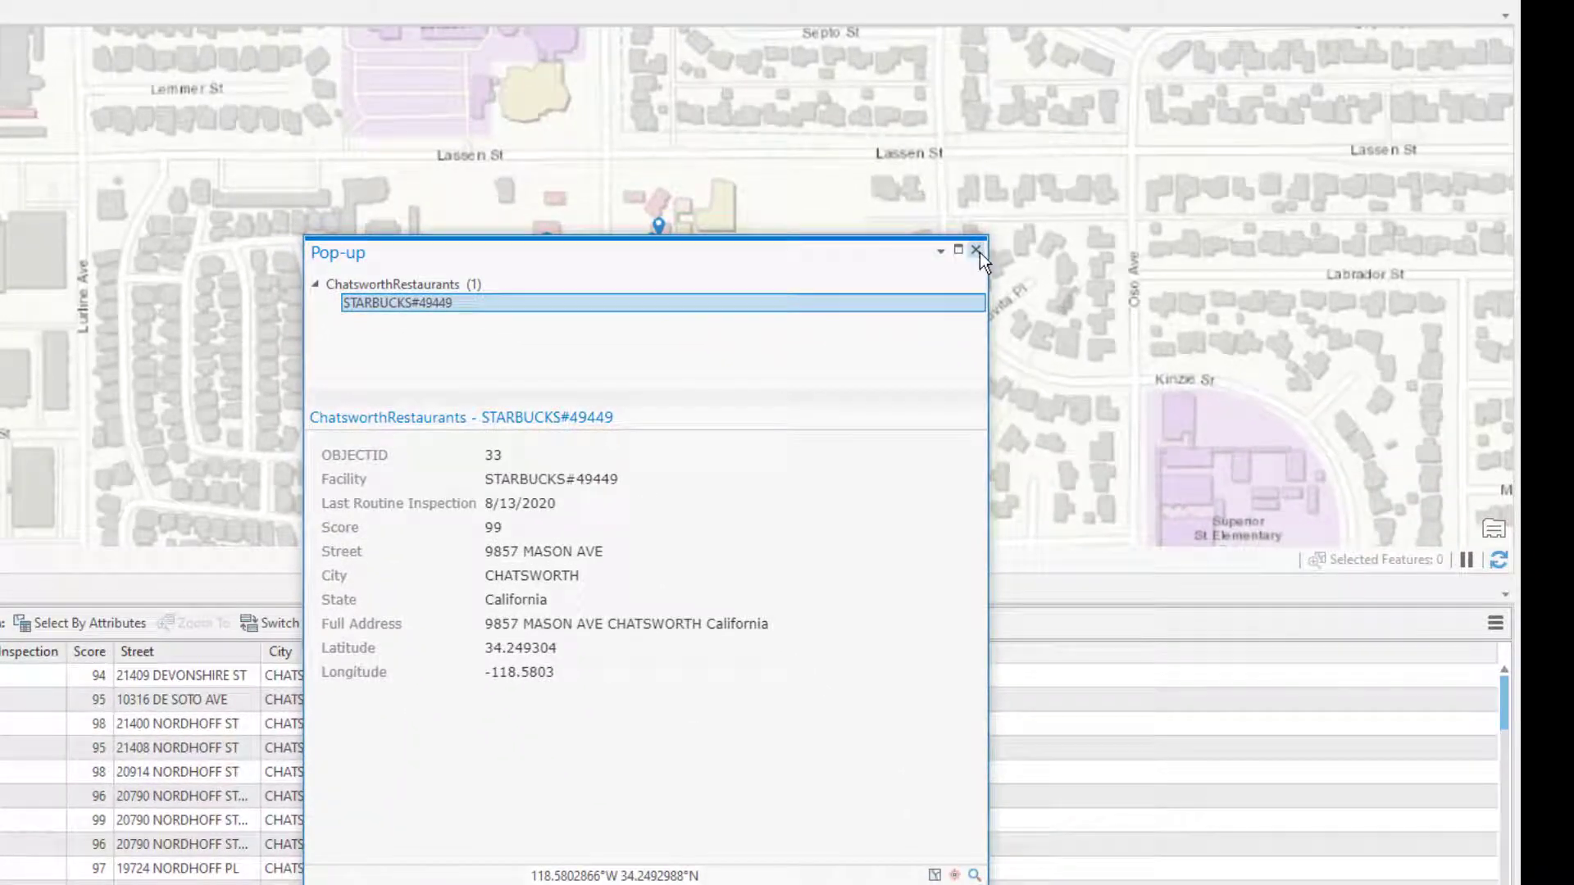
pyautogui.click(1099, 281)
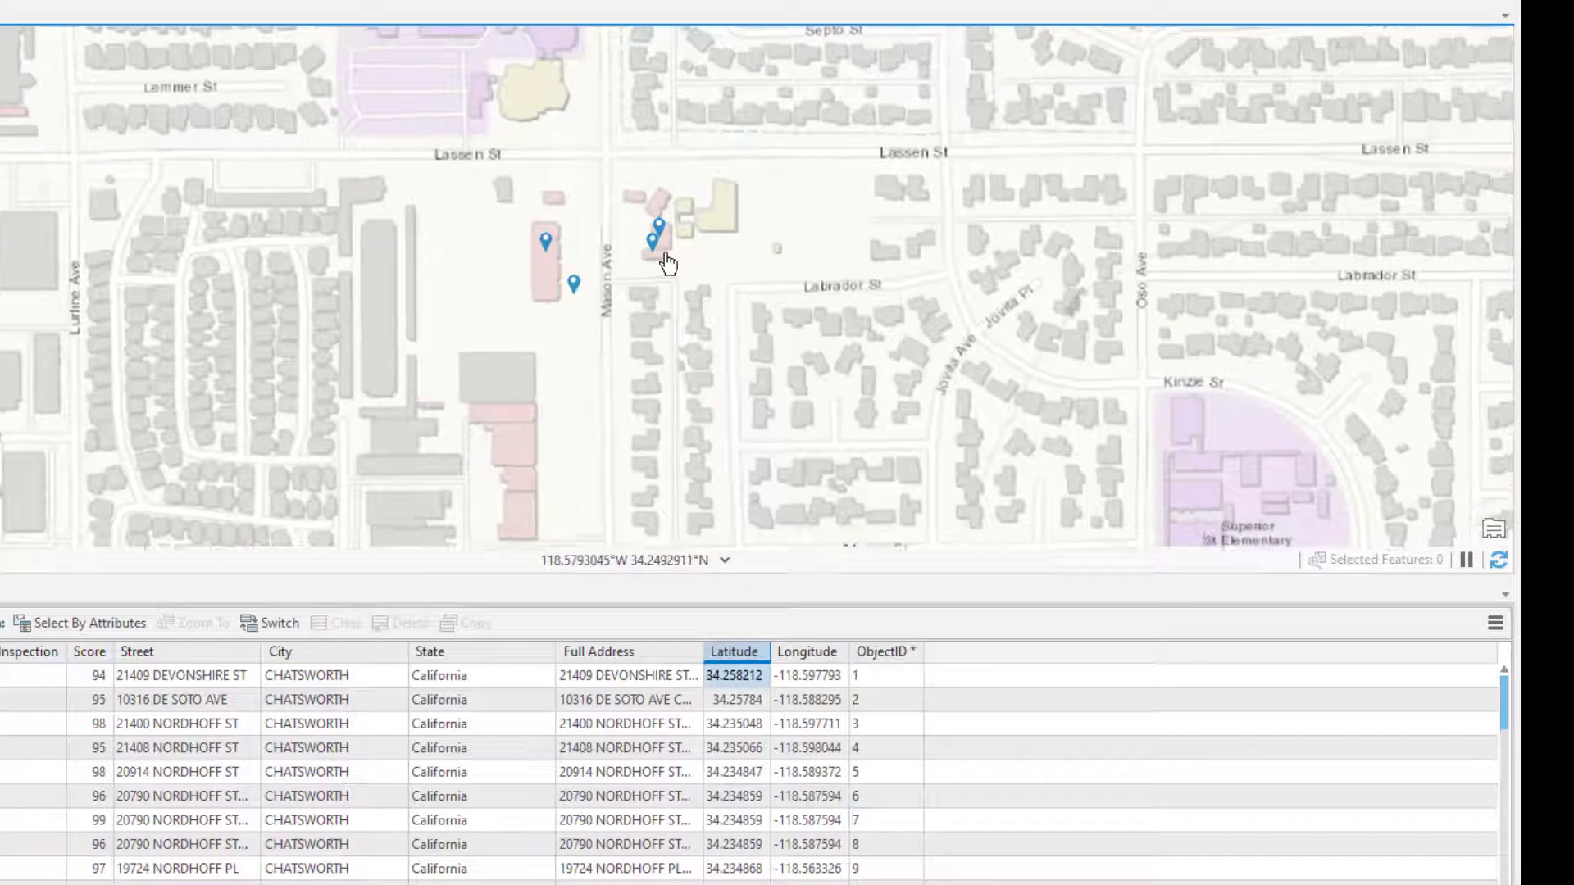
pyautogui.scroll(3, 656, 254)
pyautogui.click(638, 239)
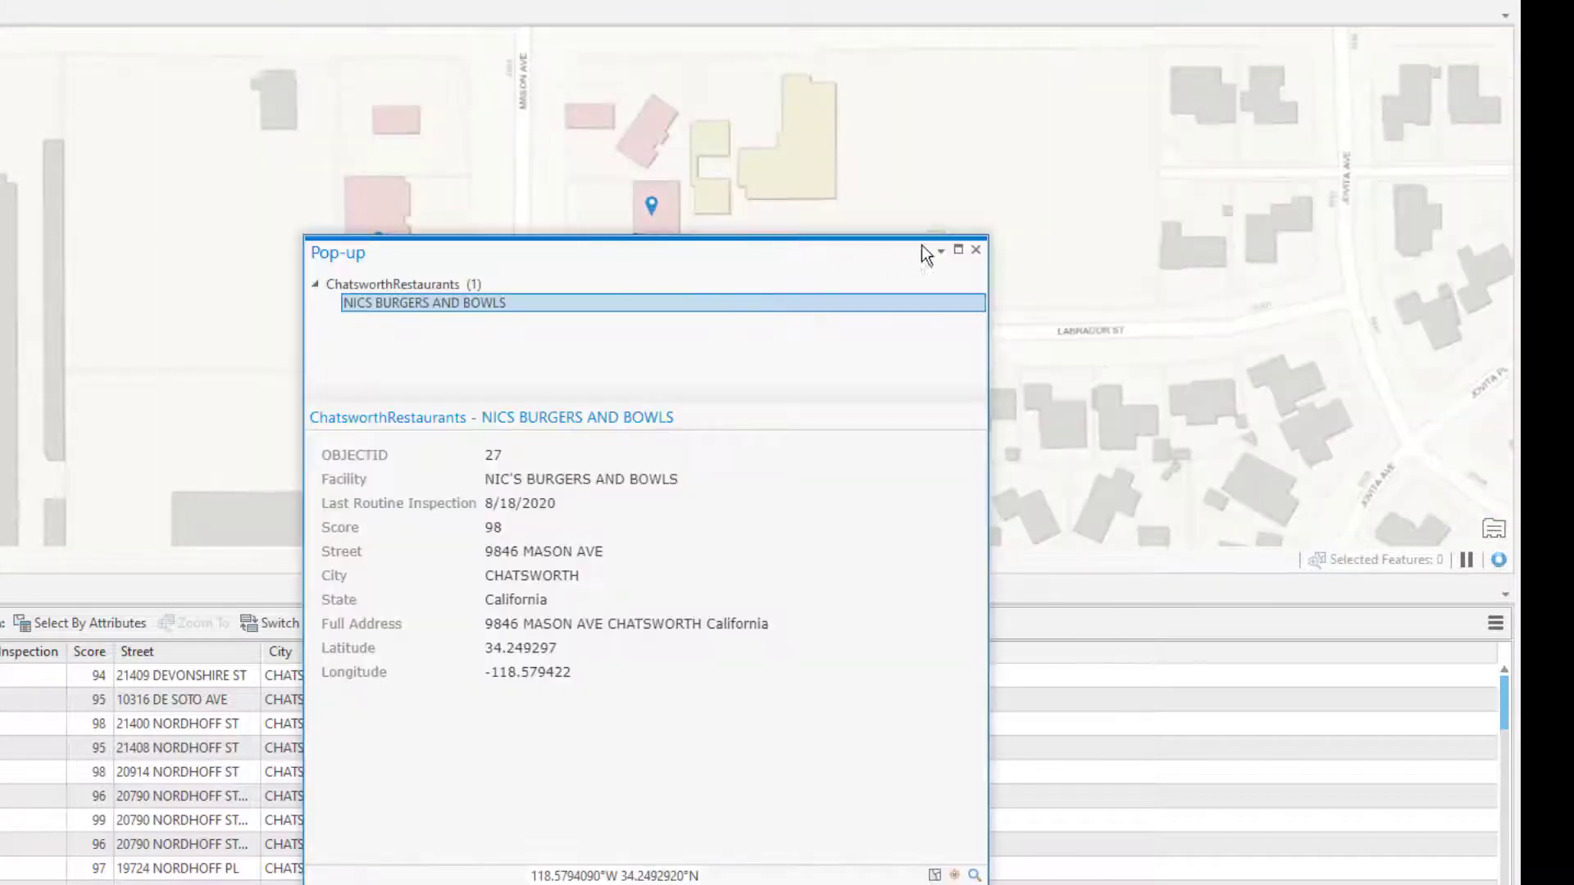
pyautogui.click(975, 250)
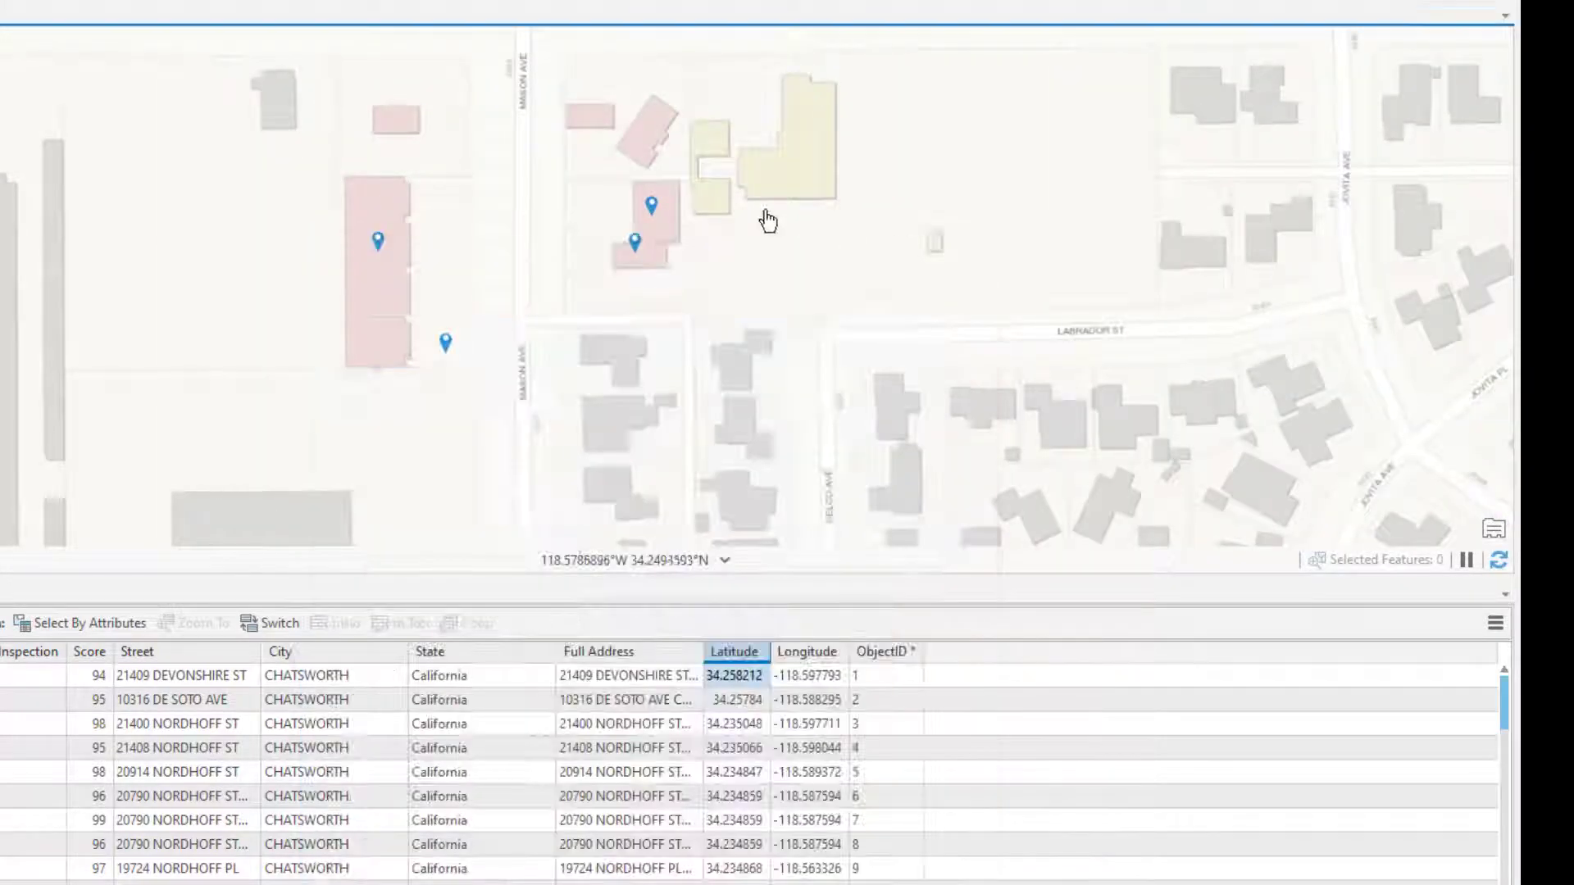
pyautogui.click(651, 207)
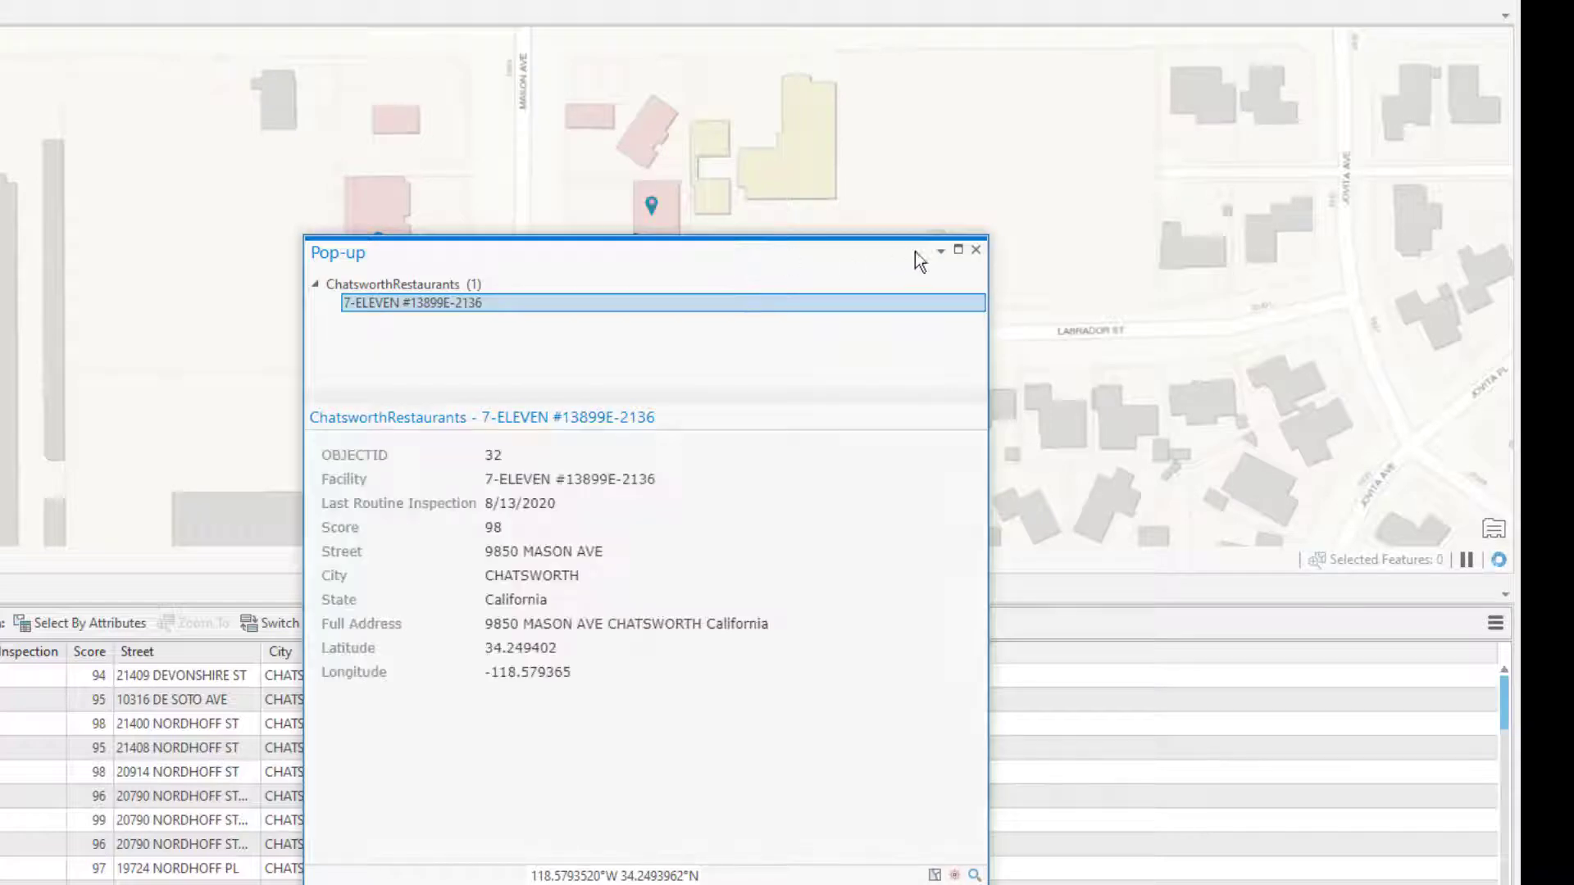
pyautogui.click(976, 249)
# Zoom out and pan until all Chatsworth restaurant points are in view
pyautogui.scroll(-5, 604, 246)
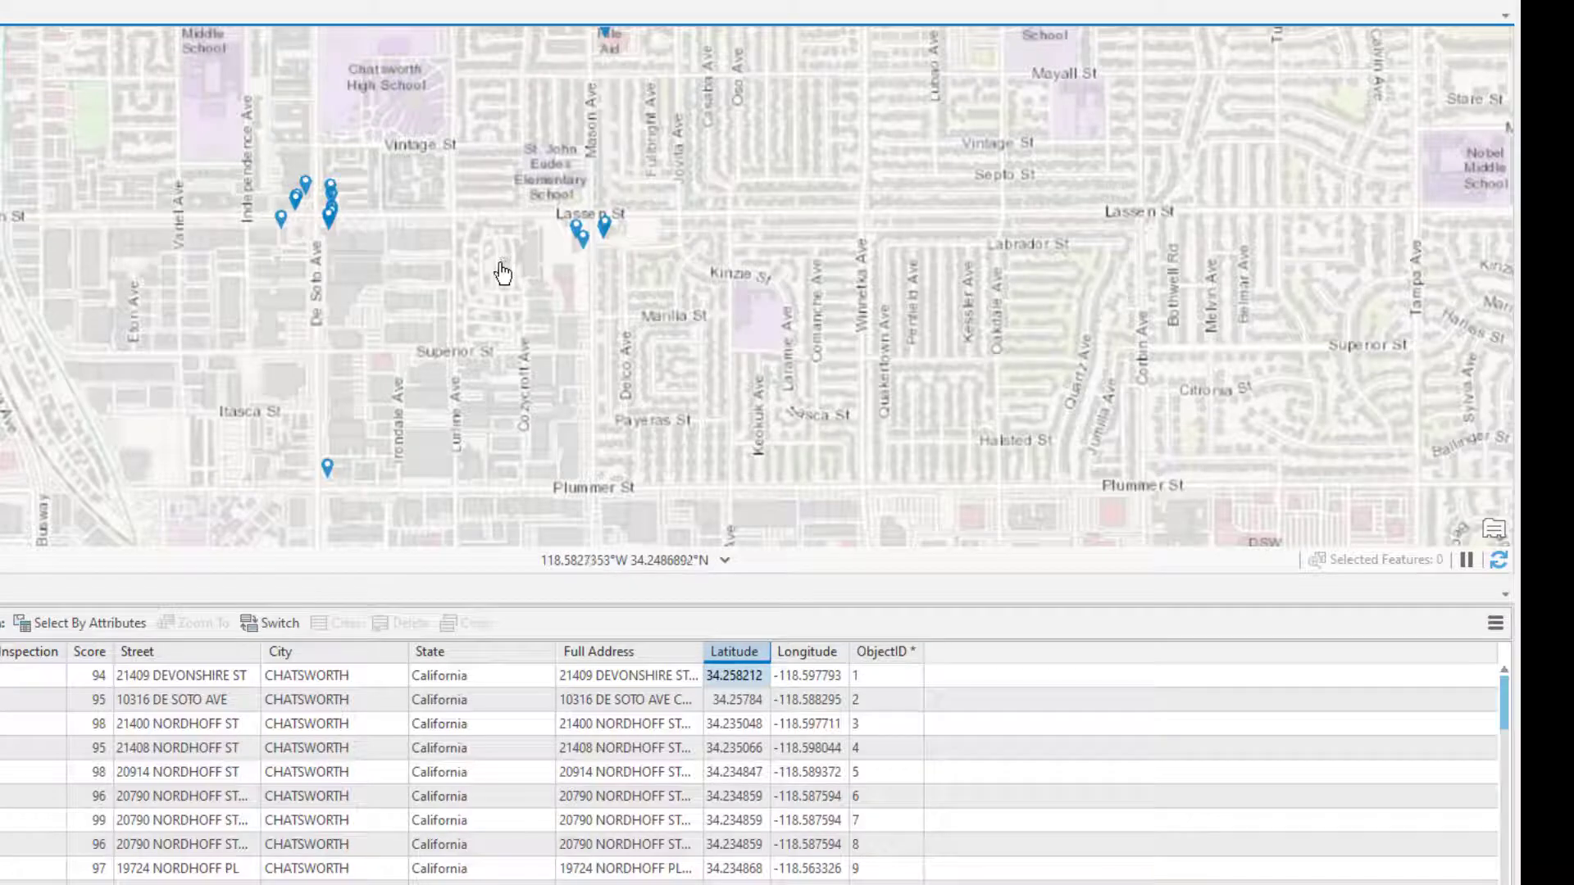
pyautogui.scroll(-1, 551, 354)
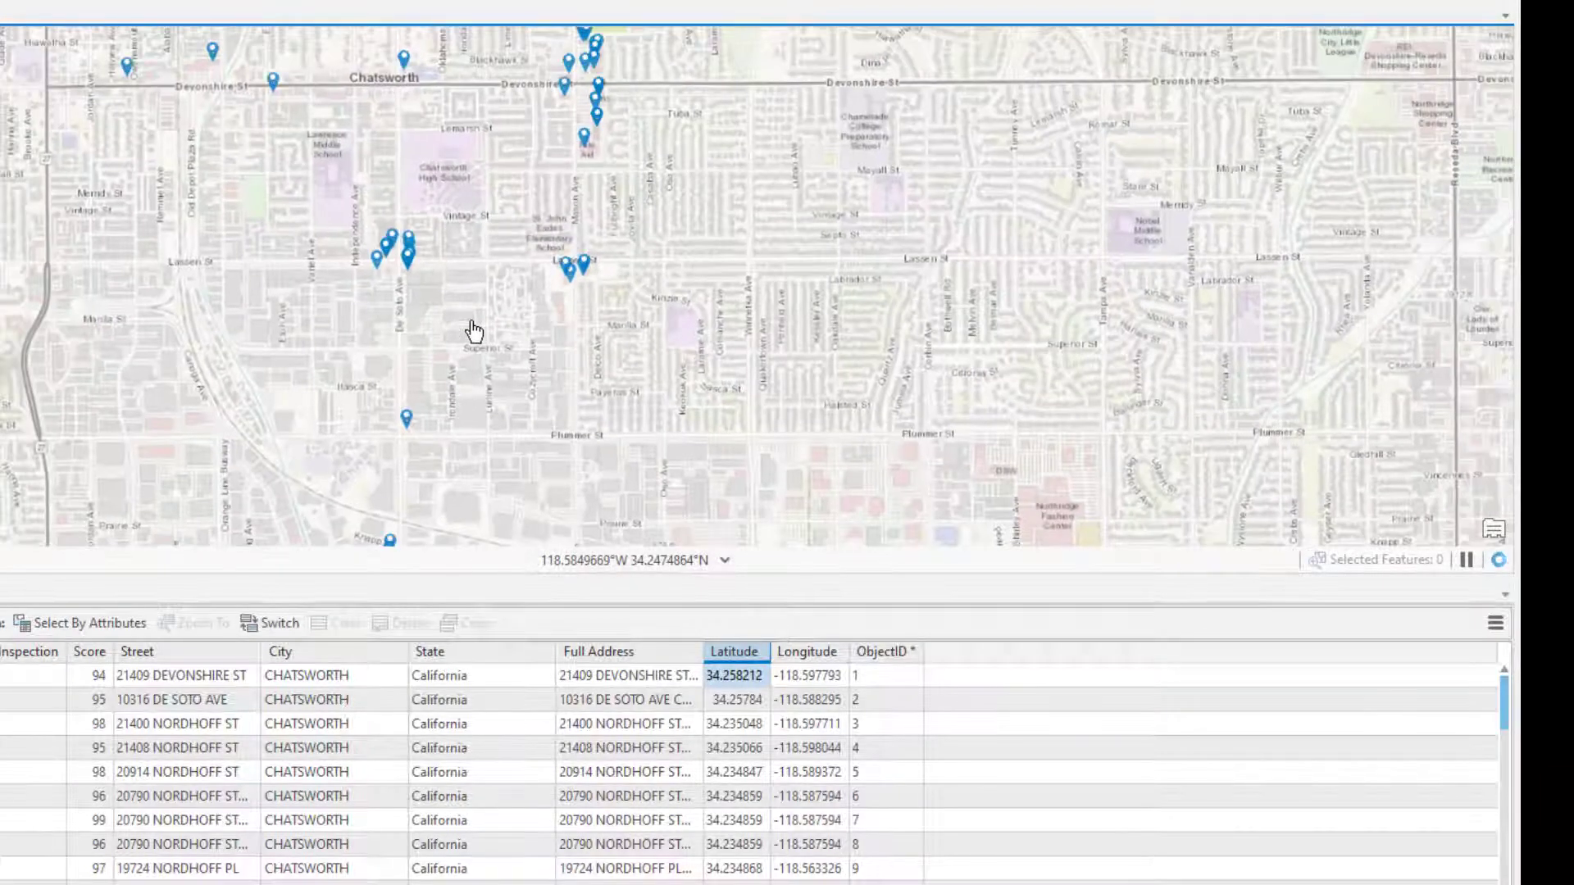
pyautogui.moveTo(508, 335); pyautogui.dragTo(505, 378)
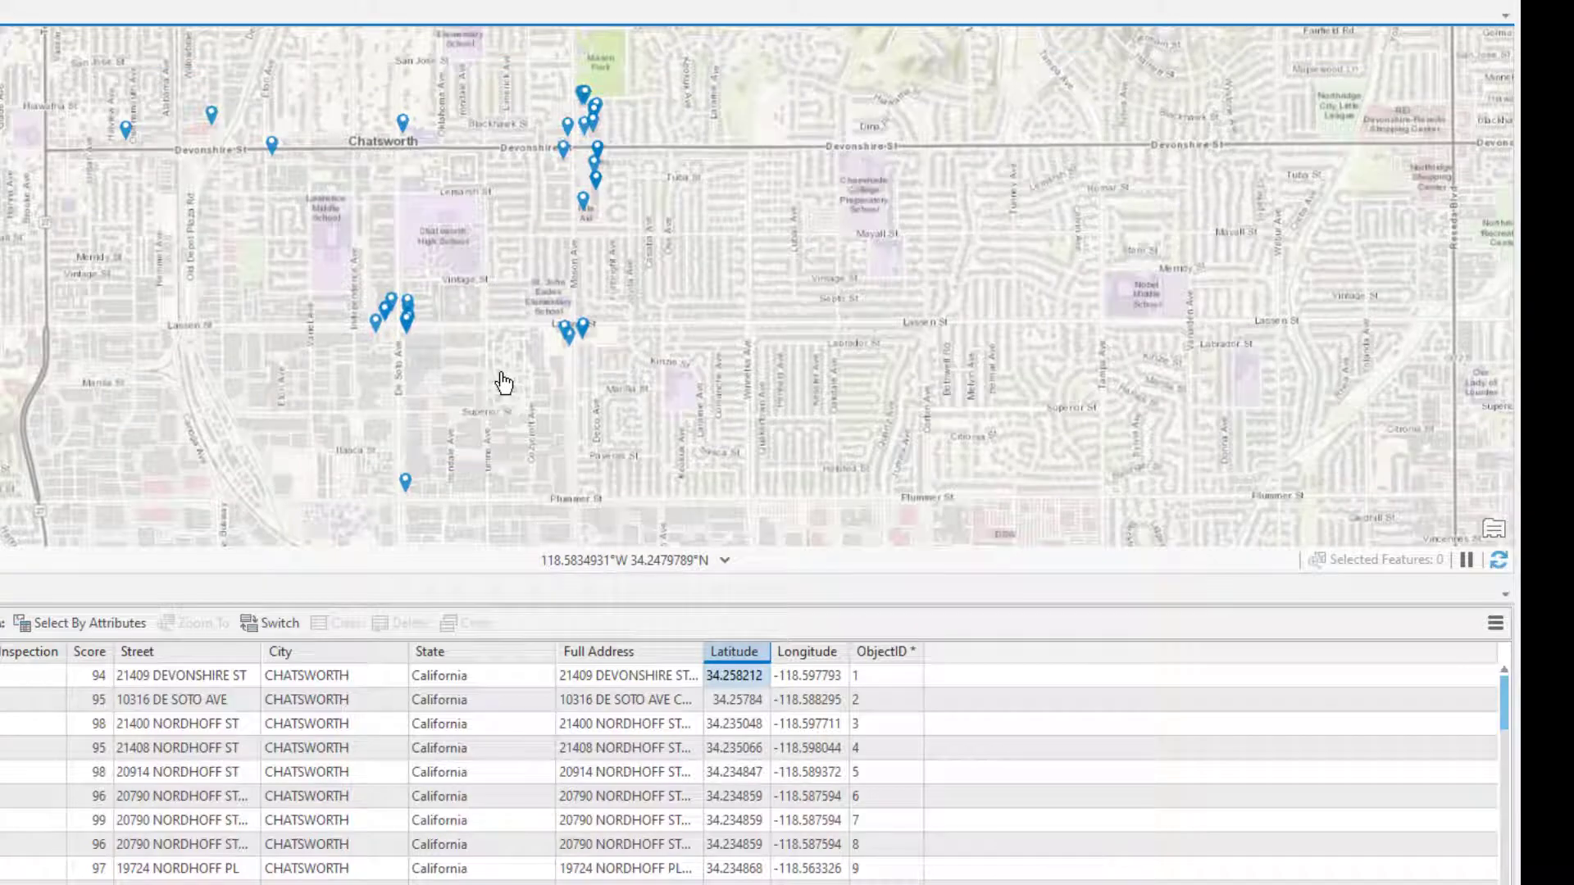
pyautogui.scroll(-1, 316, 246)
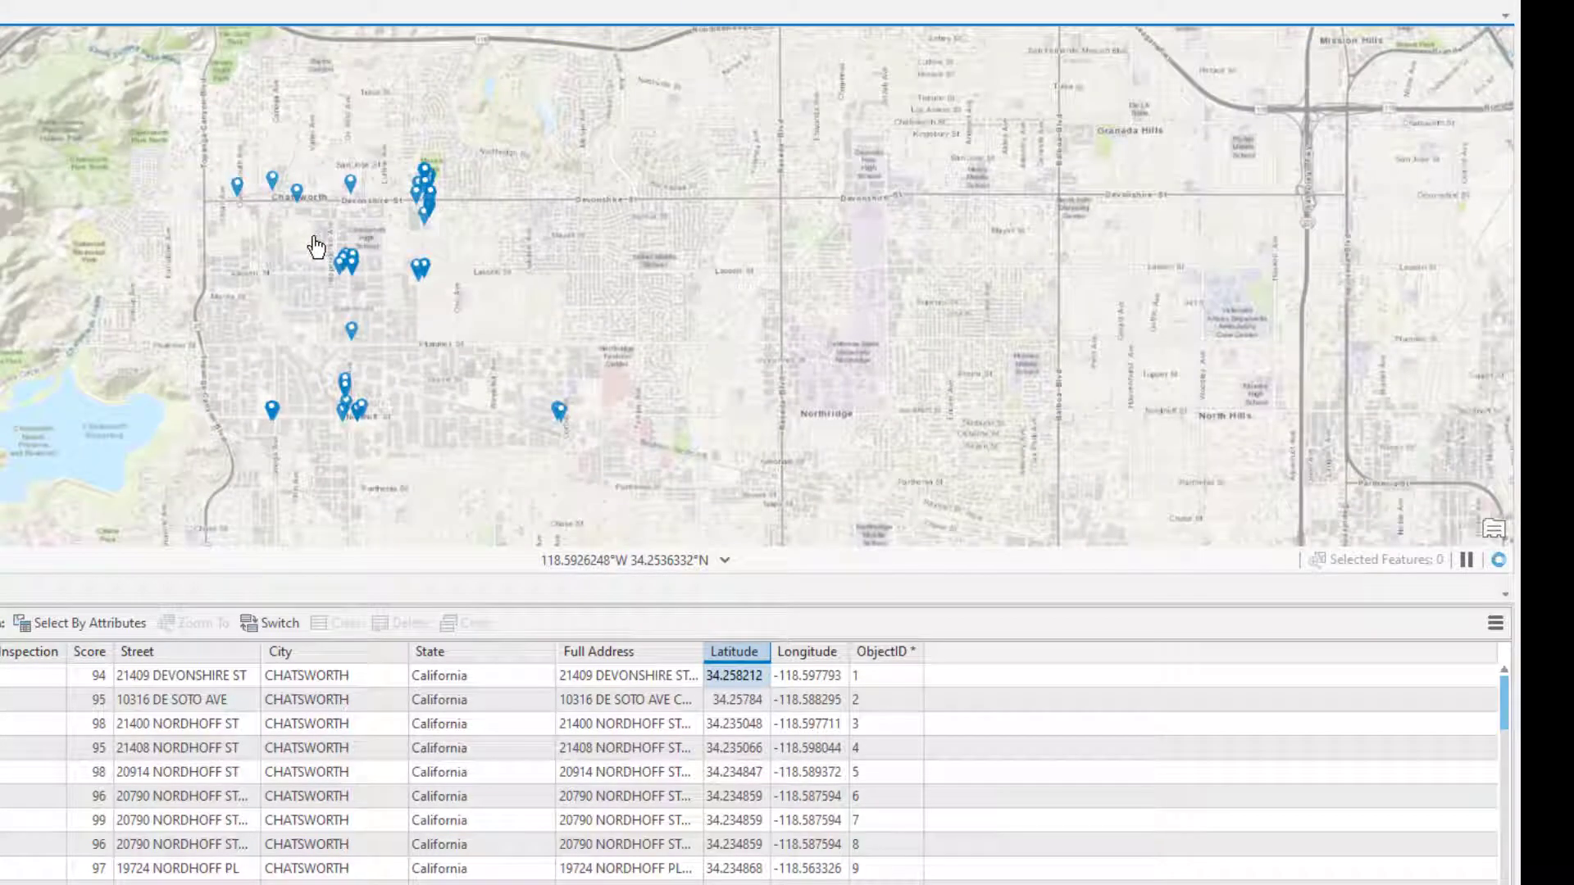
pyautogui.moveTo(485, 355); pyautogui.dragTo(576, 350)
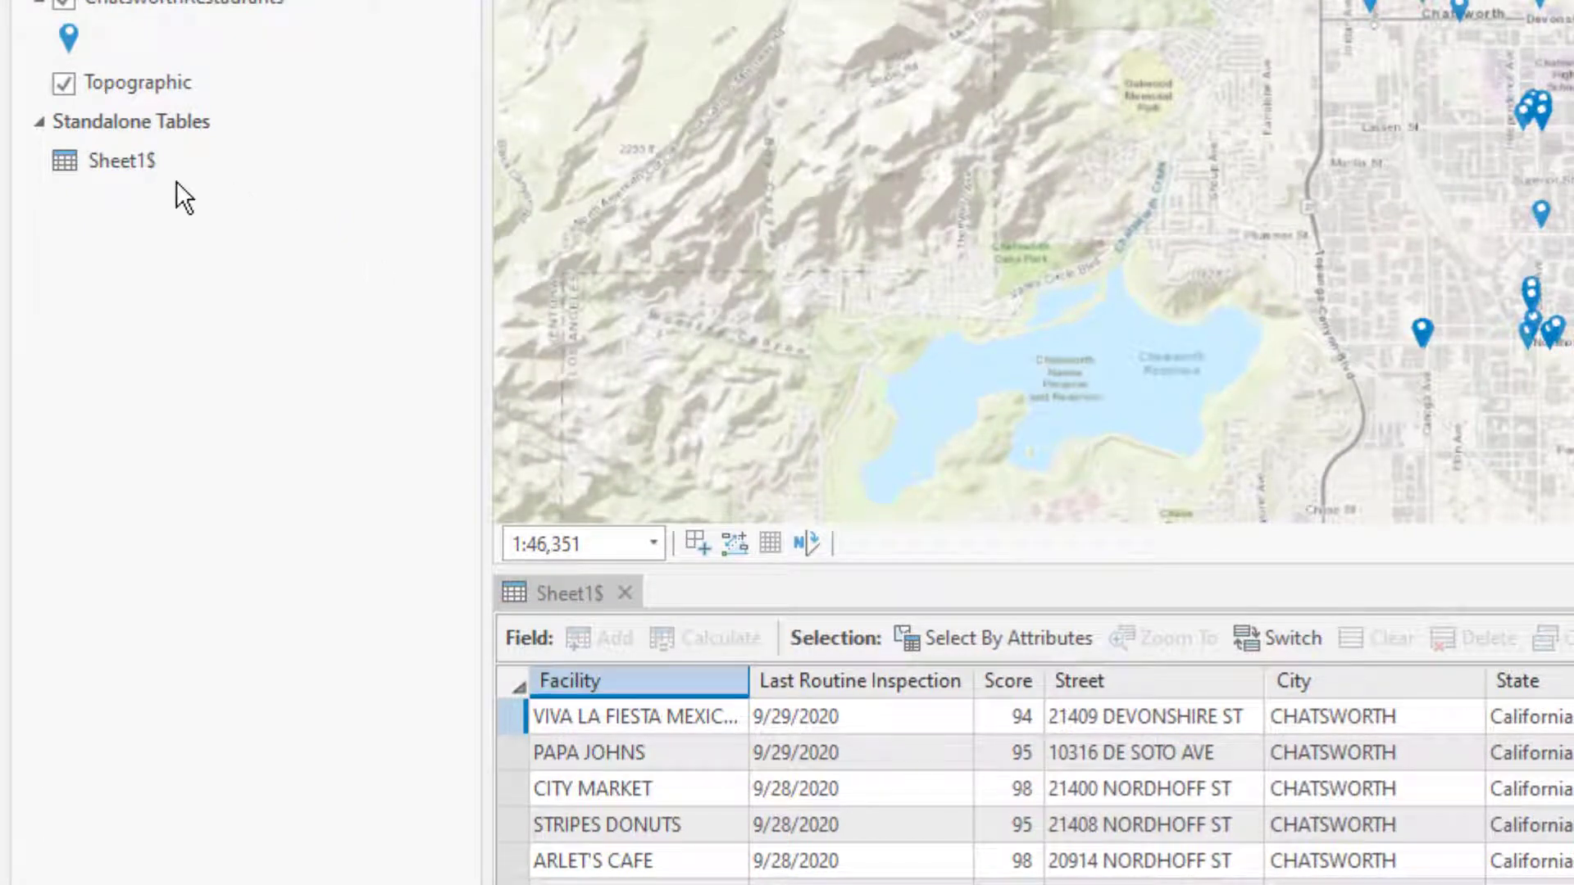
# Launch Geocode Table on the Sheet1$ standalone table and begin the guided workflow
pyautogui.rightClick(159, 162)
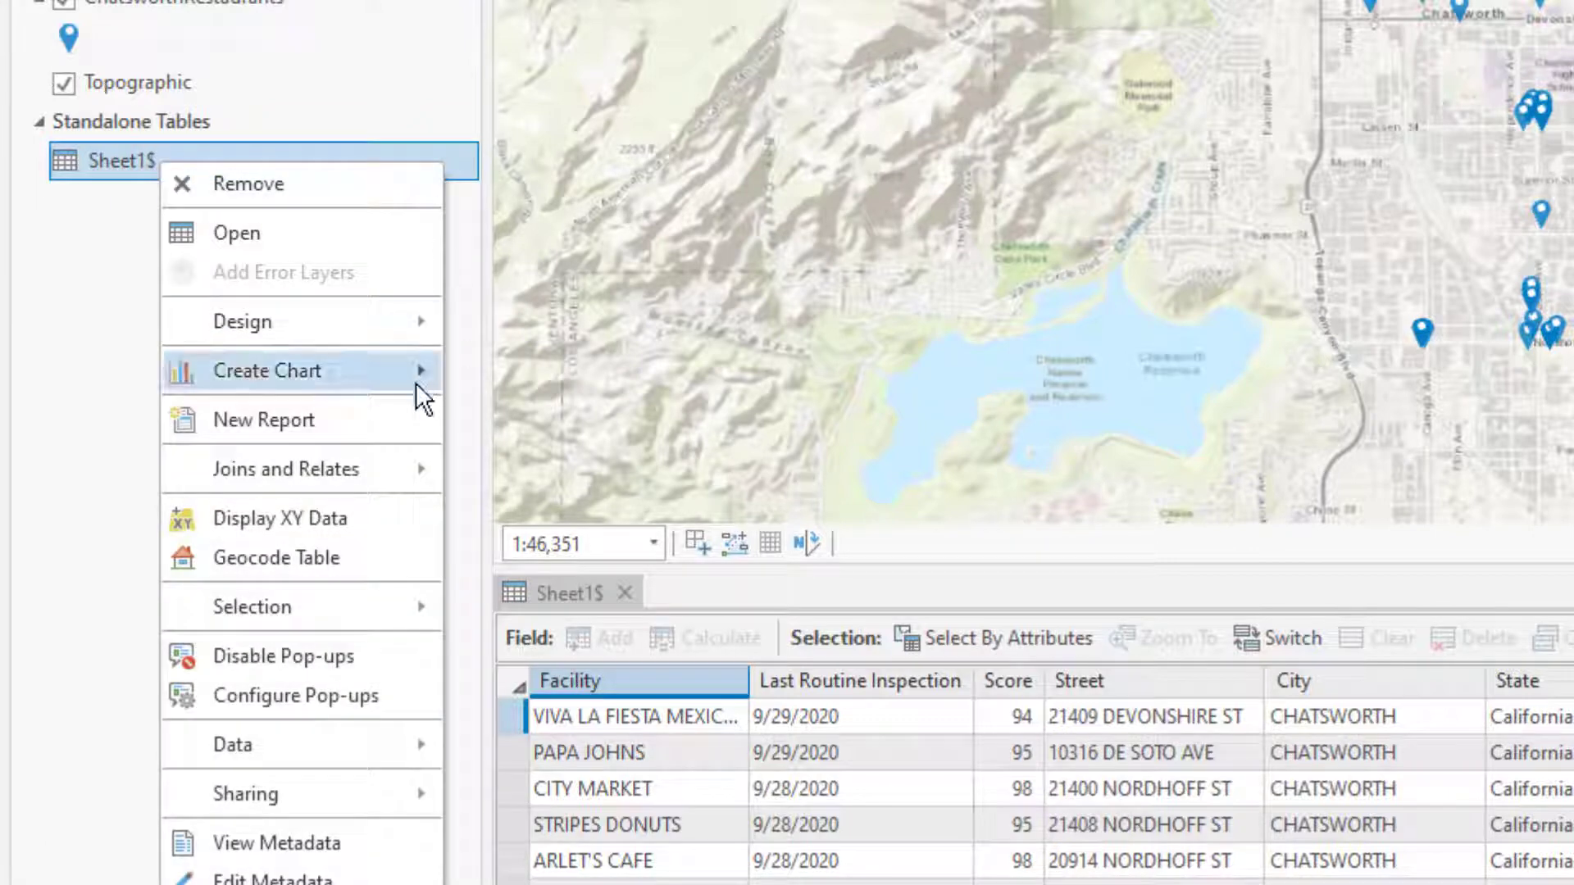
pyautogui.click(307, 558)
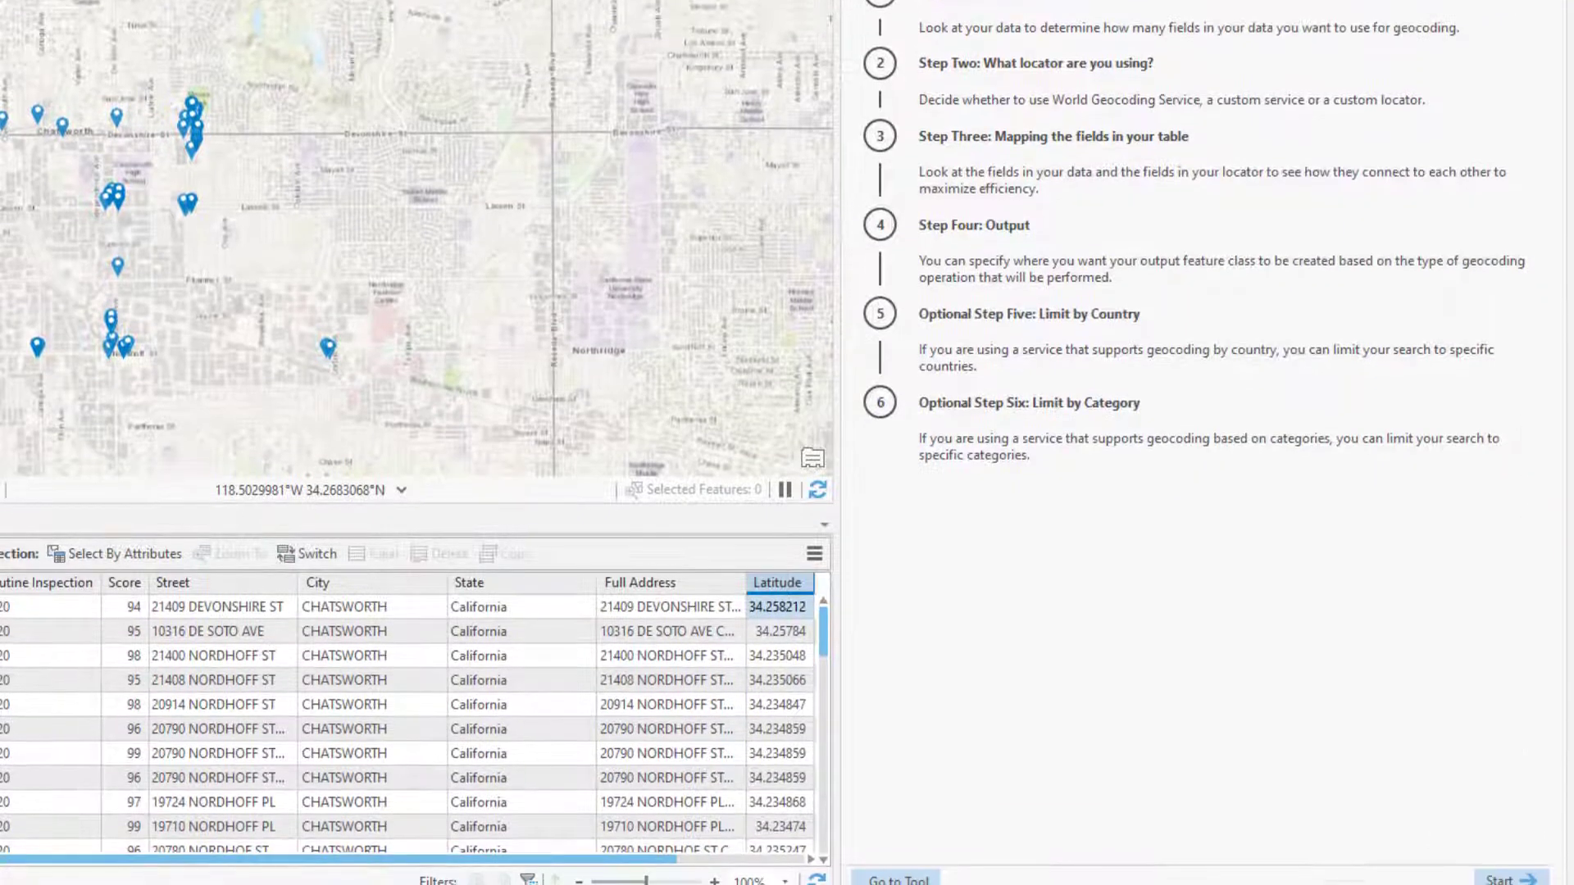
pyautogui.click(1509, 878)
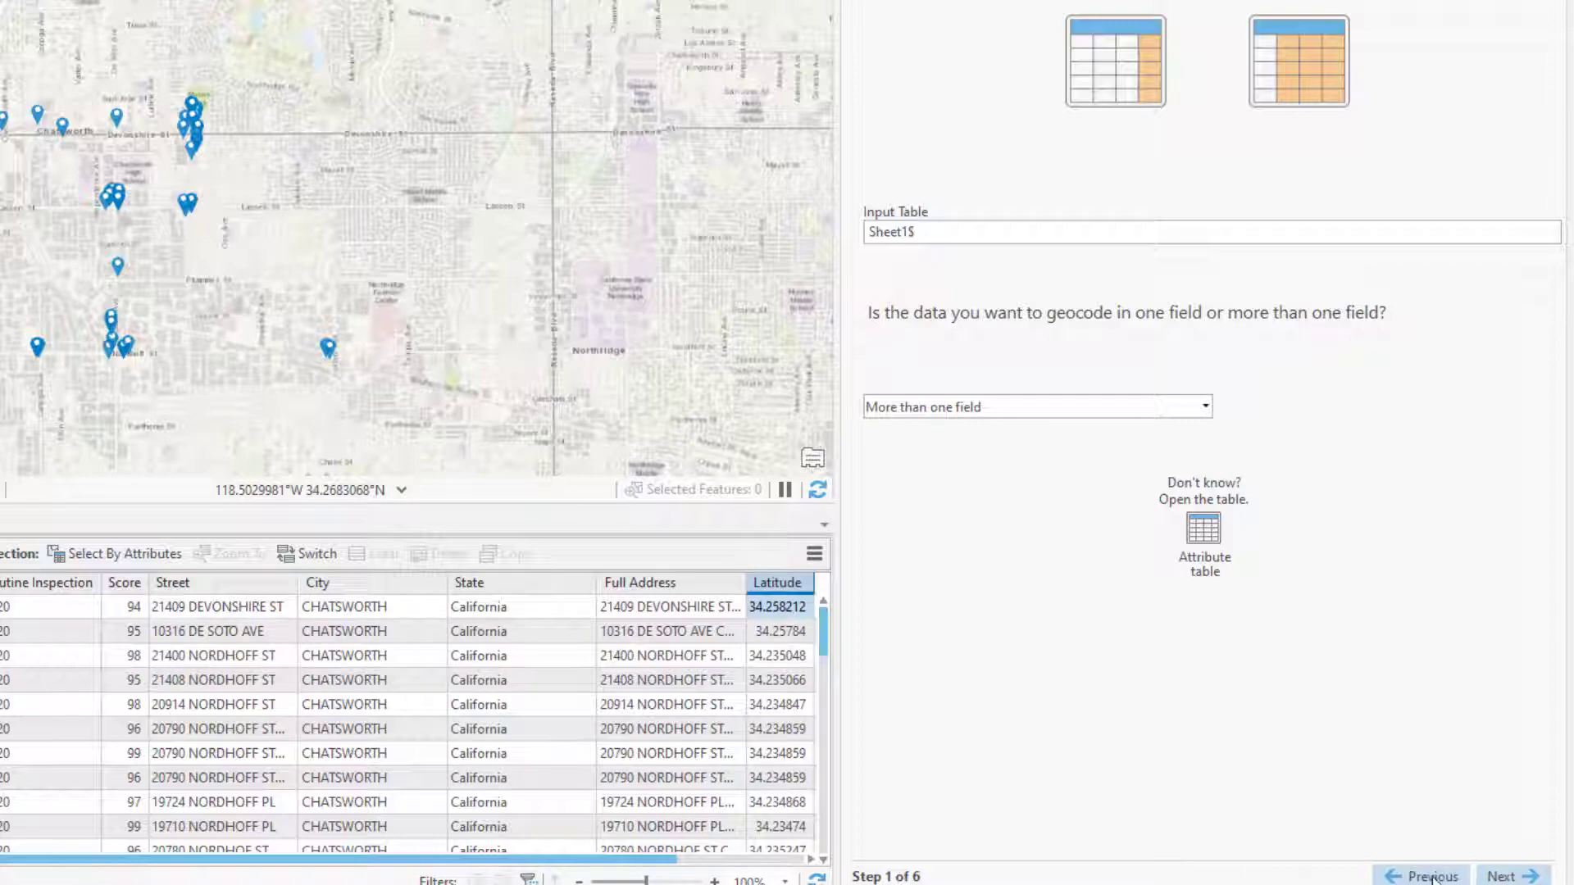
# Choose ArcGIS World Geocoding Service as the input locator, reaching the field mapping step
pyautogui.click(1511, 876)
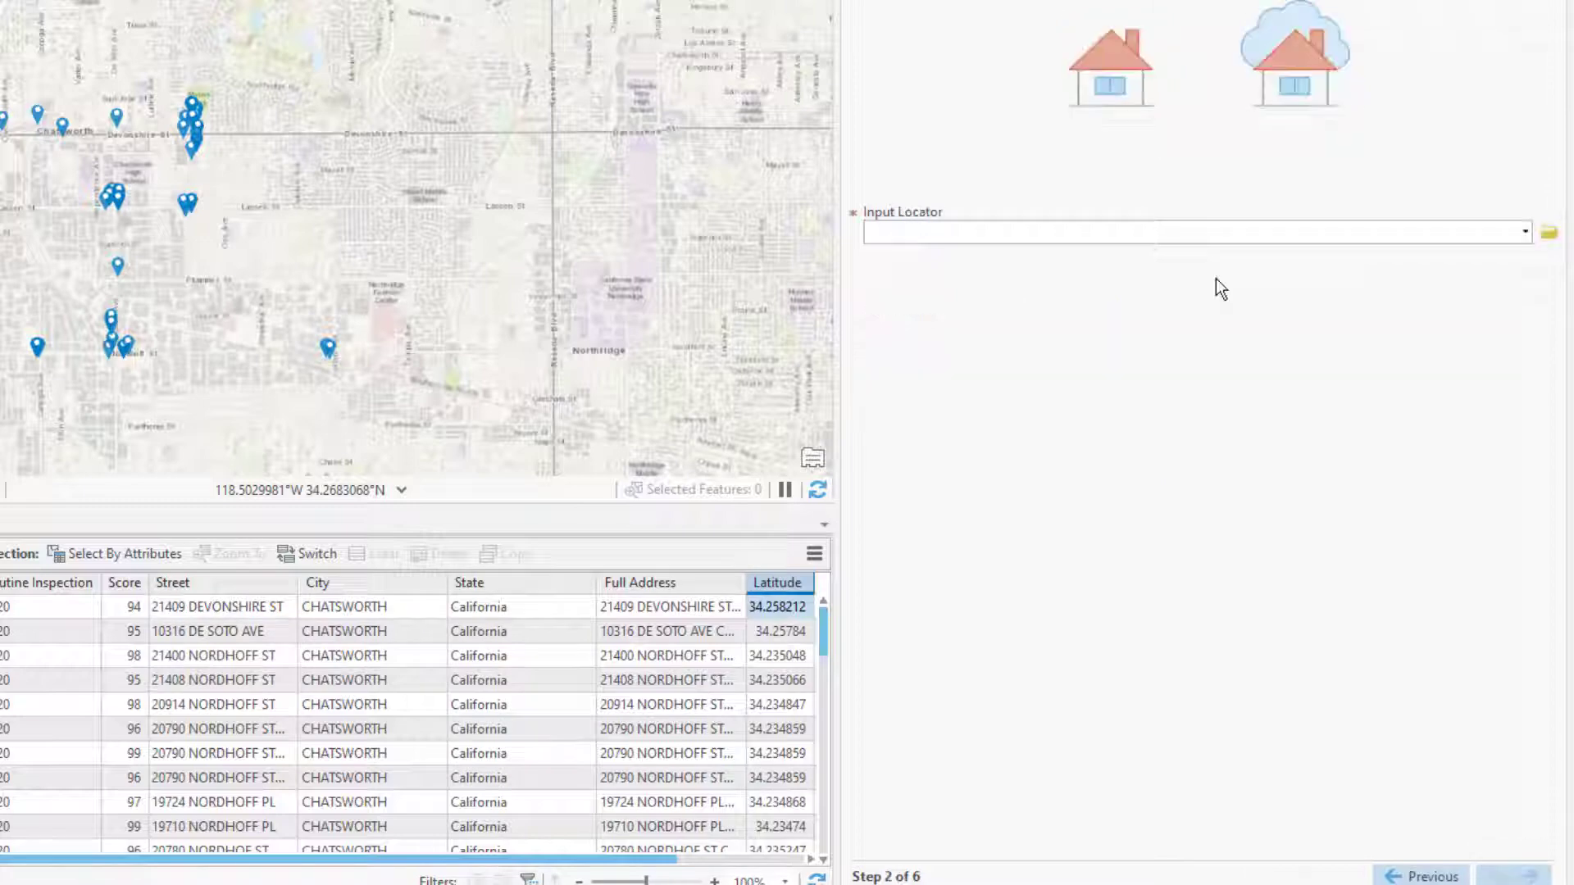
pyautogui.click(1525, 233)
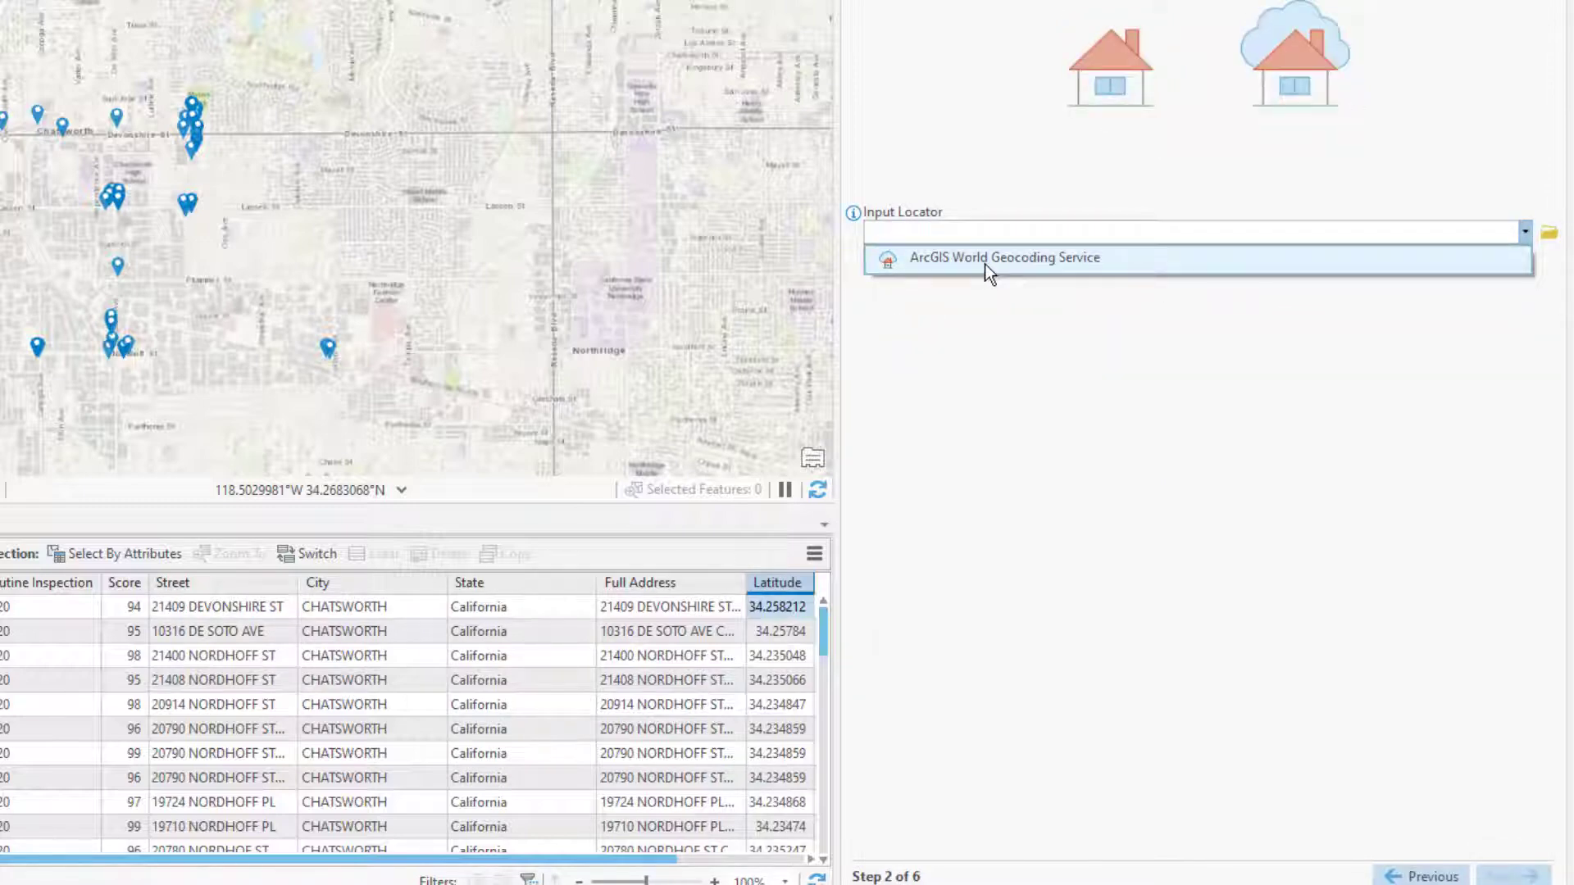
pyautogui.click(985, 264)
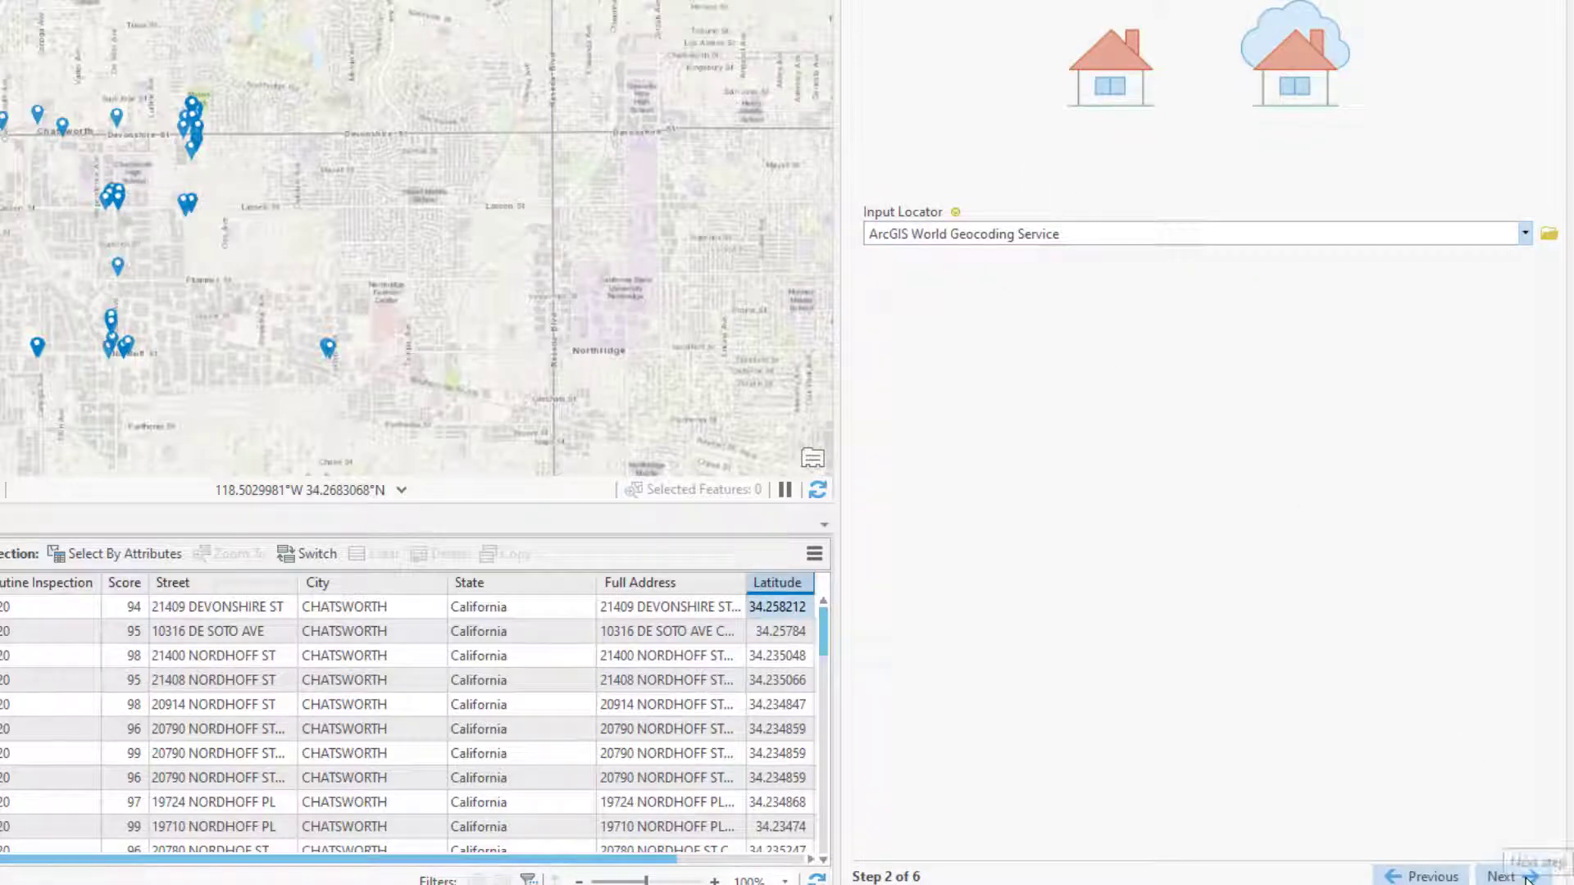
pyautogui.click(1527, 879)
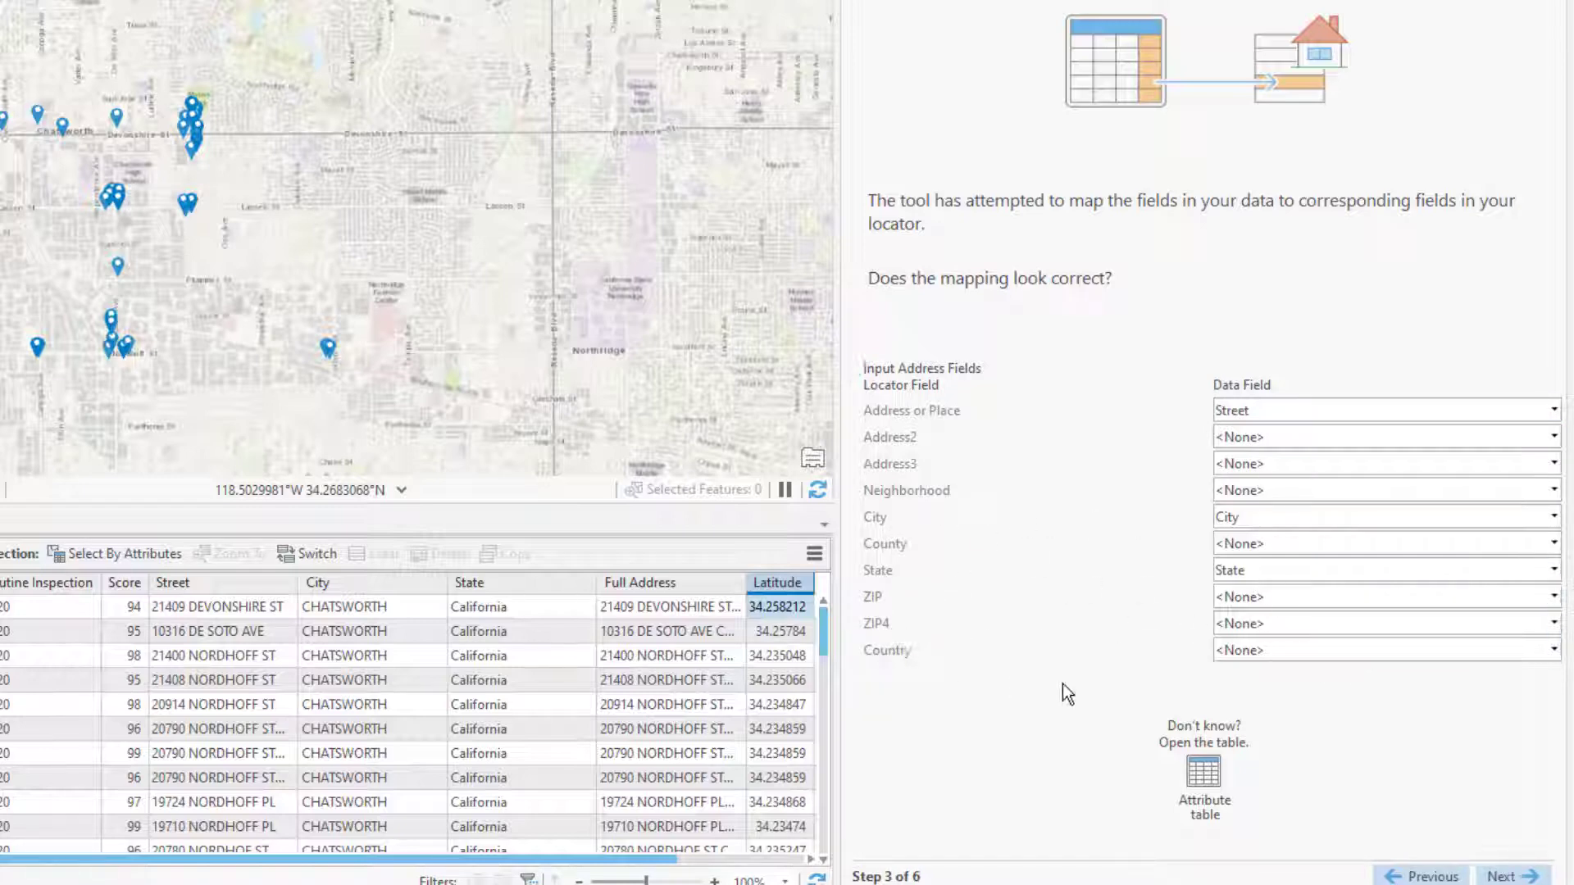
# Accept the Street, City and State field mapping and limit geocoding to the United States
pyautogui.click(1508, 876)
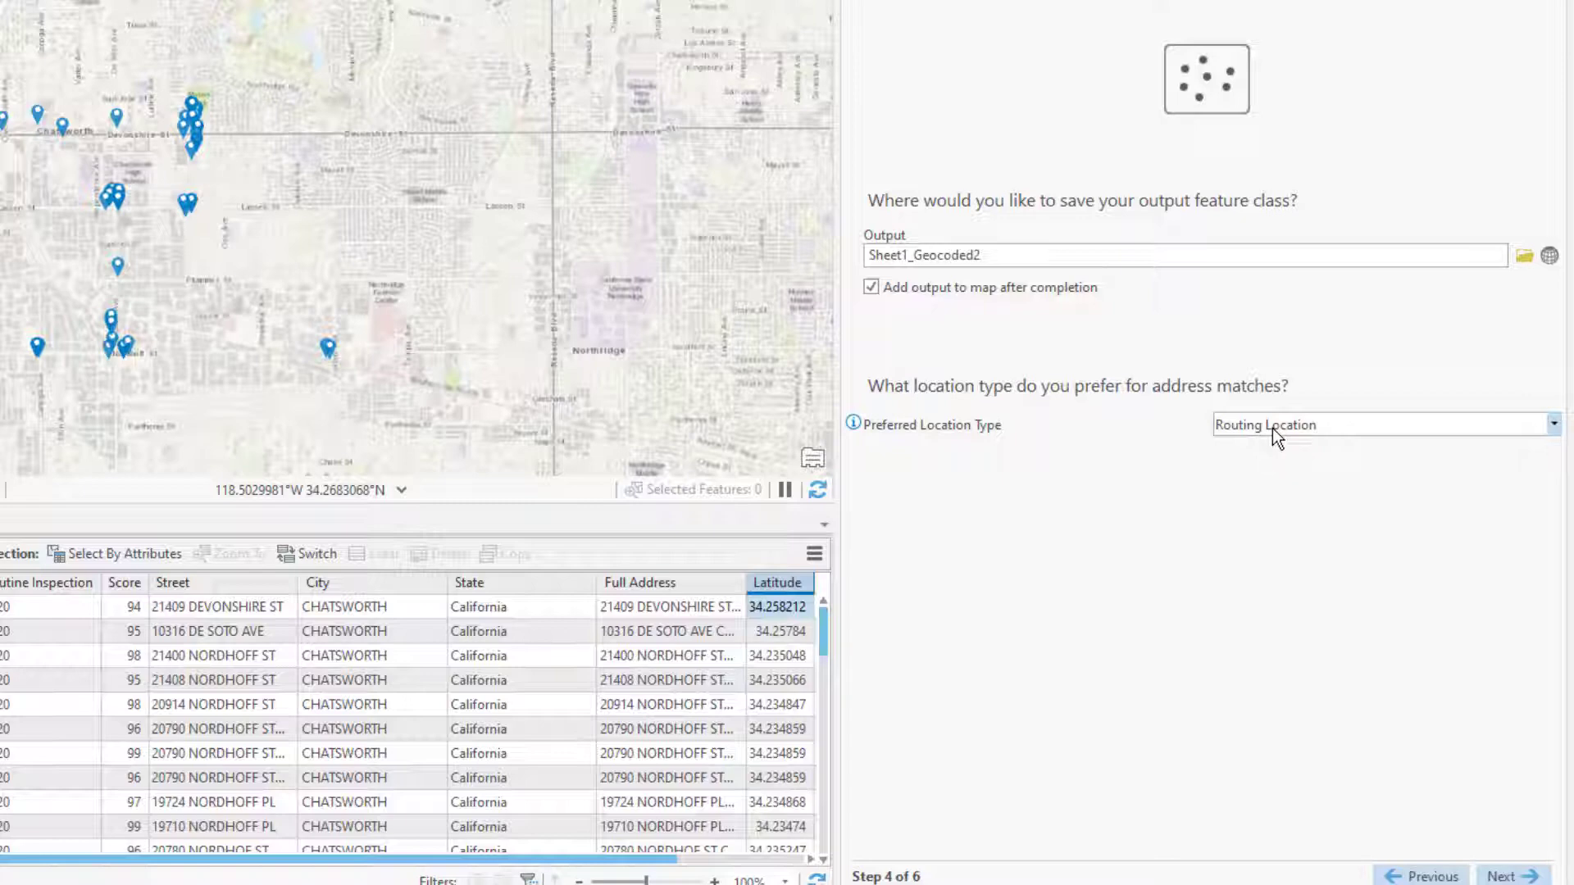
pyautogui.click(1525, 877)
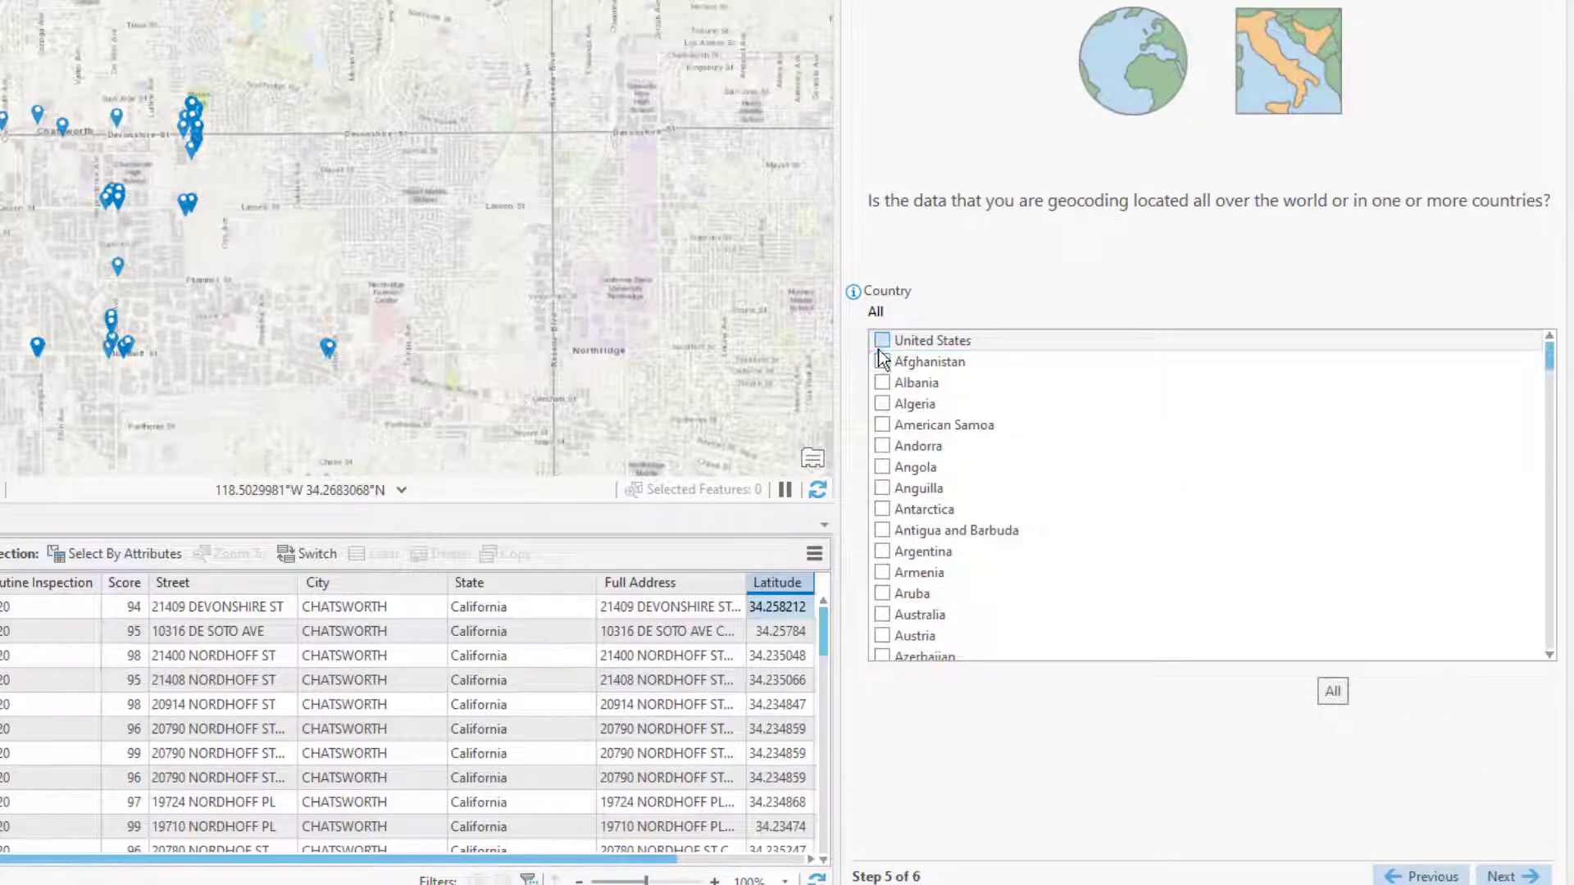
pyautogui.click(881, 342)
# Restrict the match category to Address > Street Address only and finish the guided setup
pyautogui.click(1507, 875)
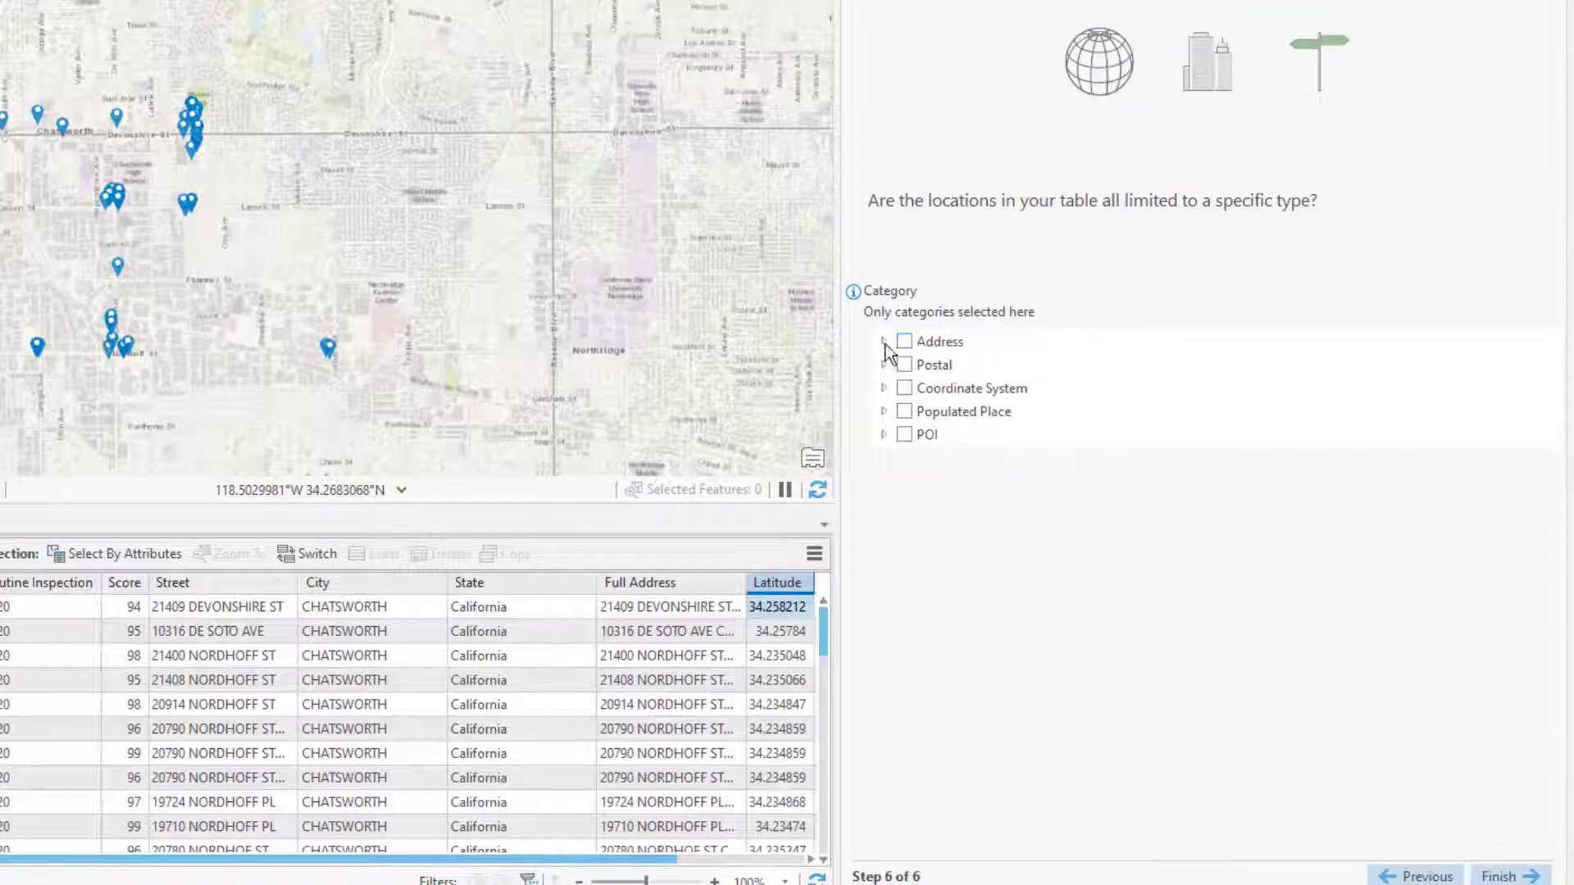
pyautogui.click(883, 342)
pyautogui.click(902, 342)
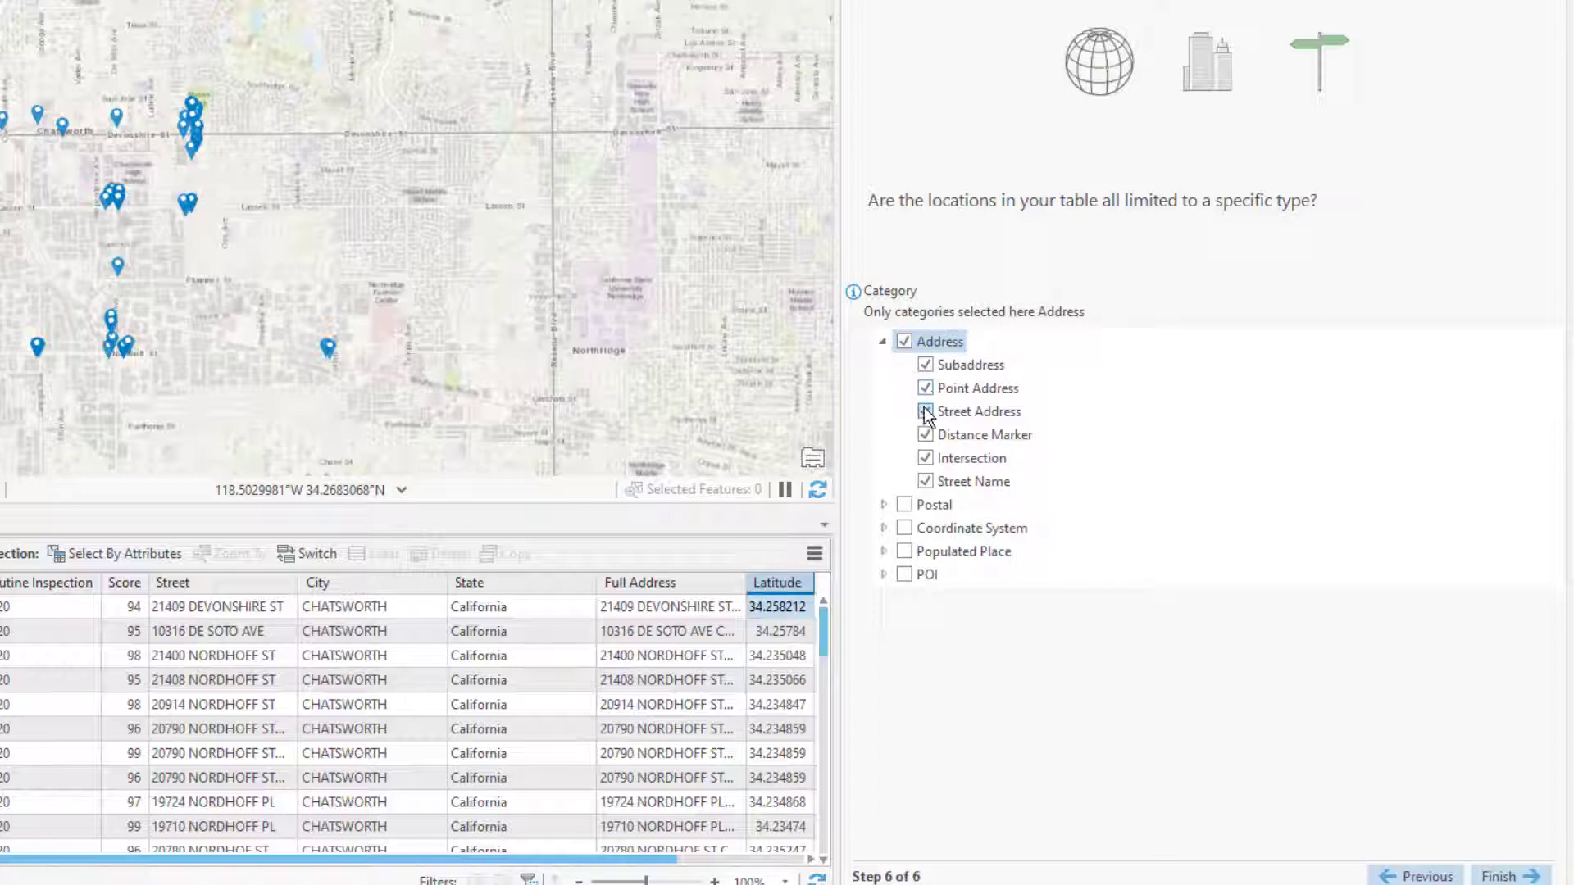
pyautogui.click(904, 342)
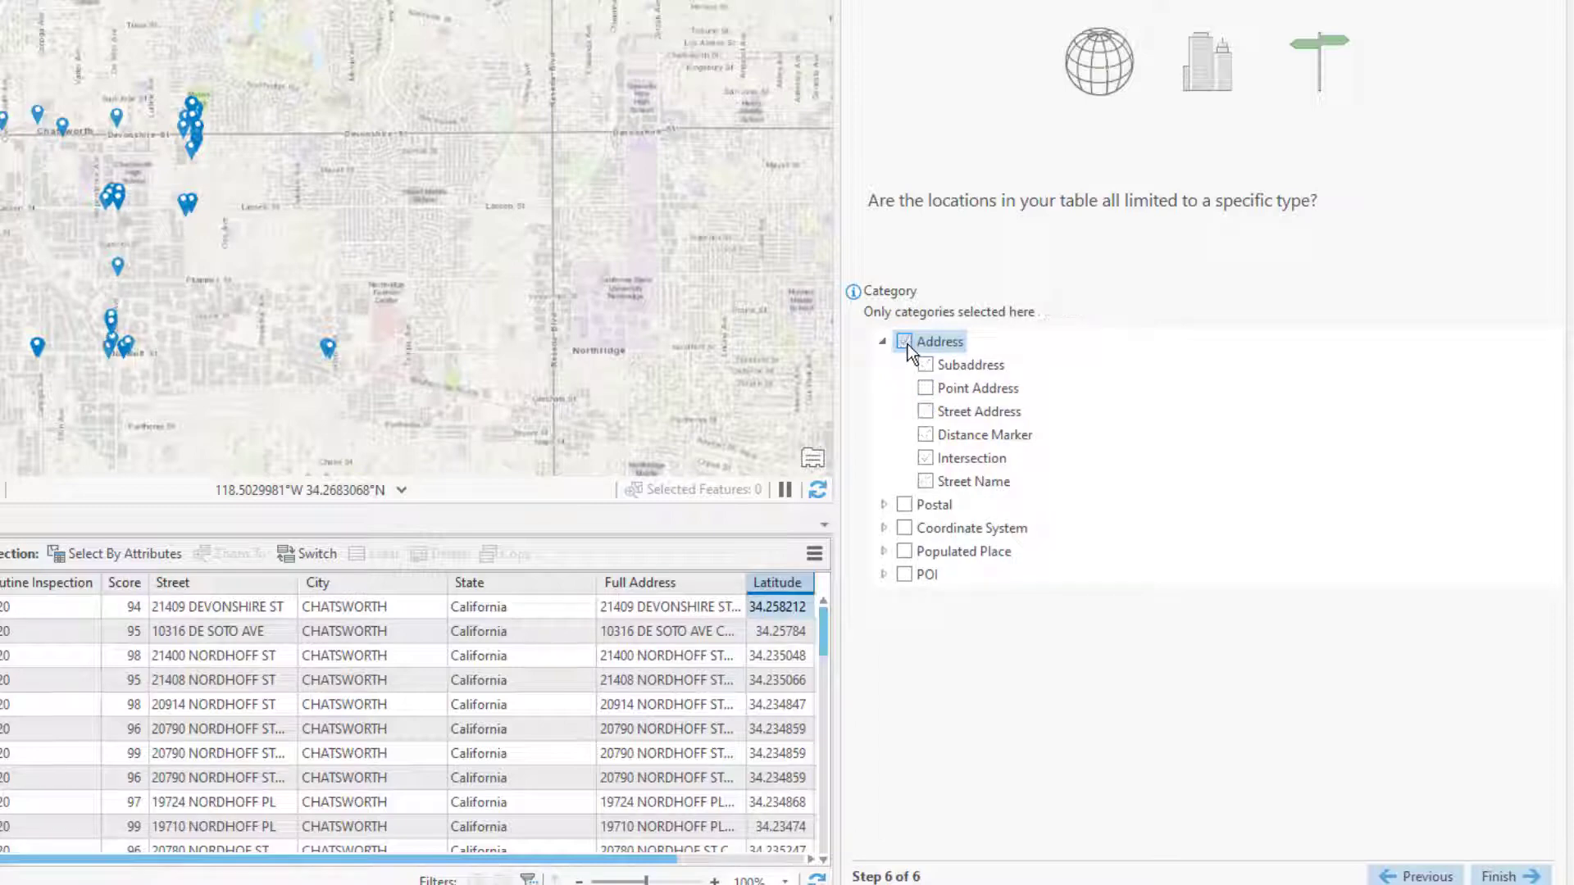
pyautogui.click(925, 412)
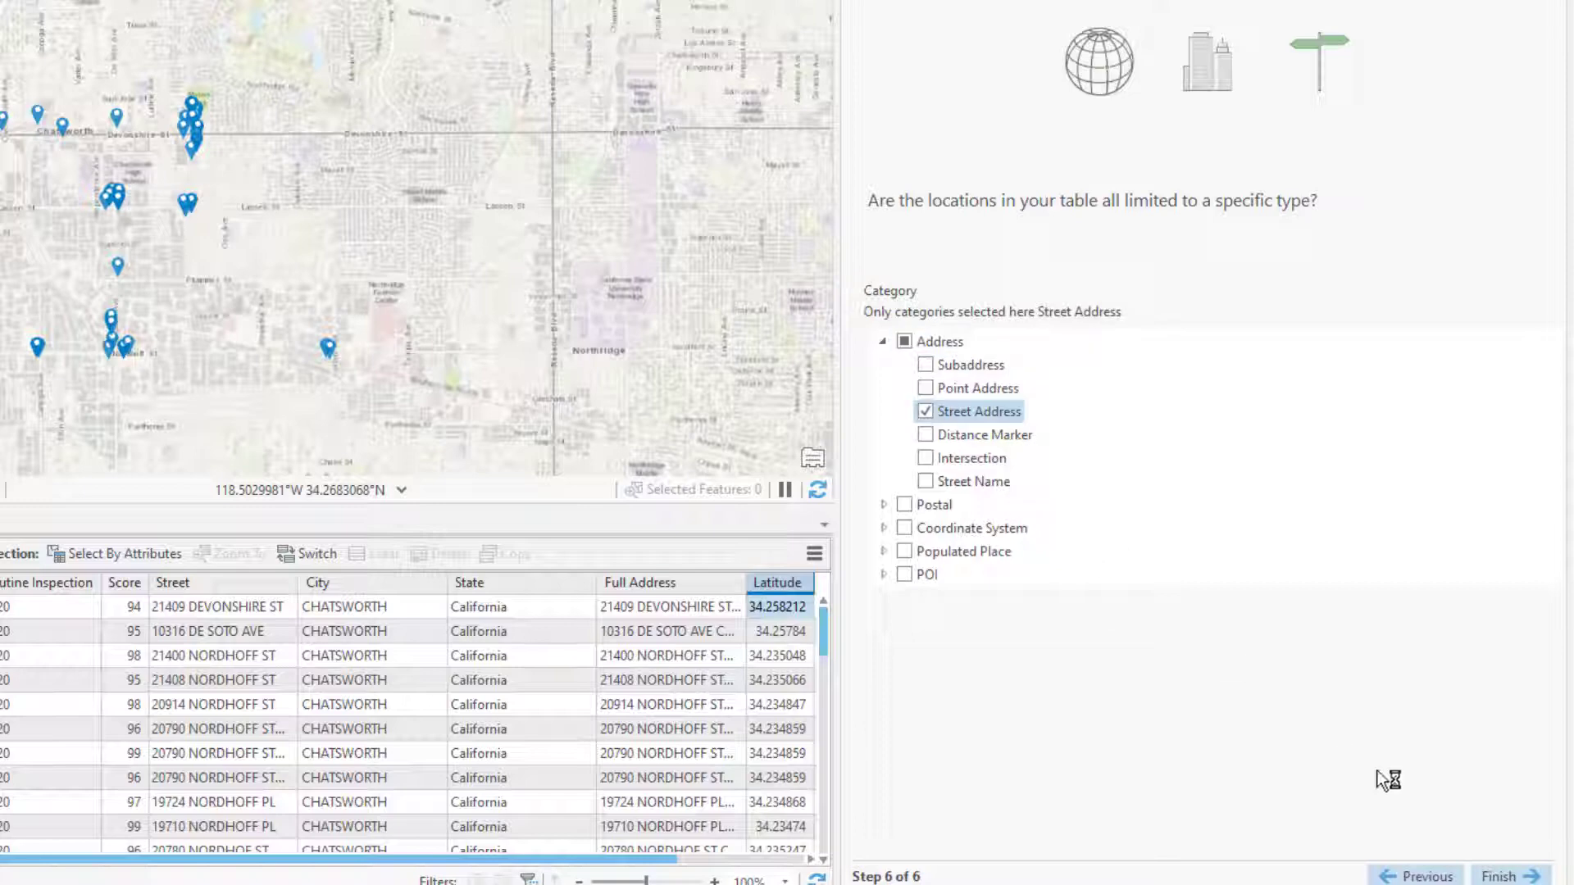
pyautogui.click(1516, 878)
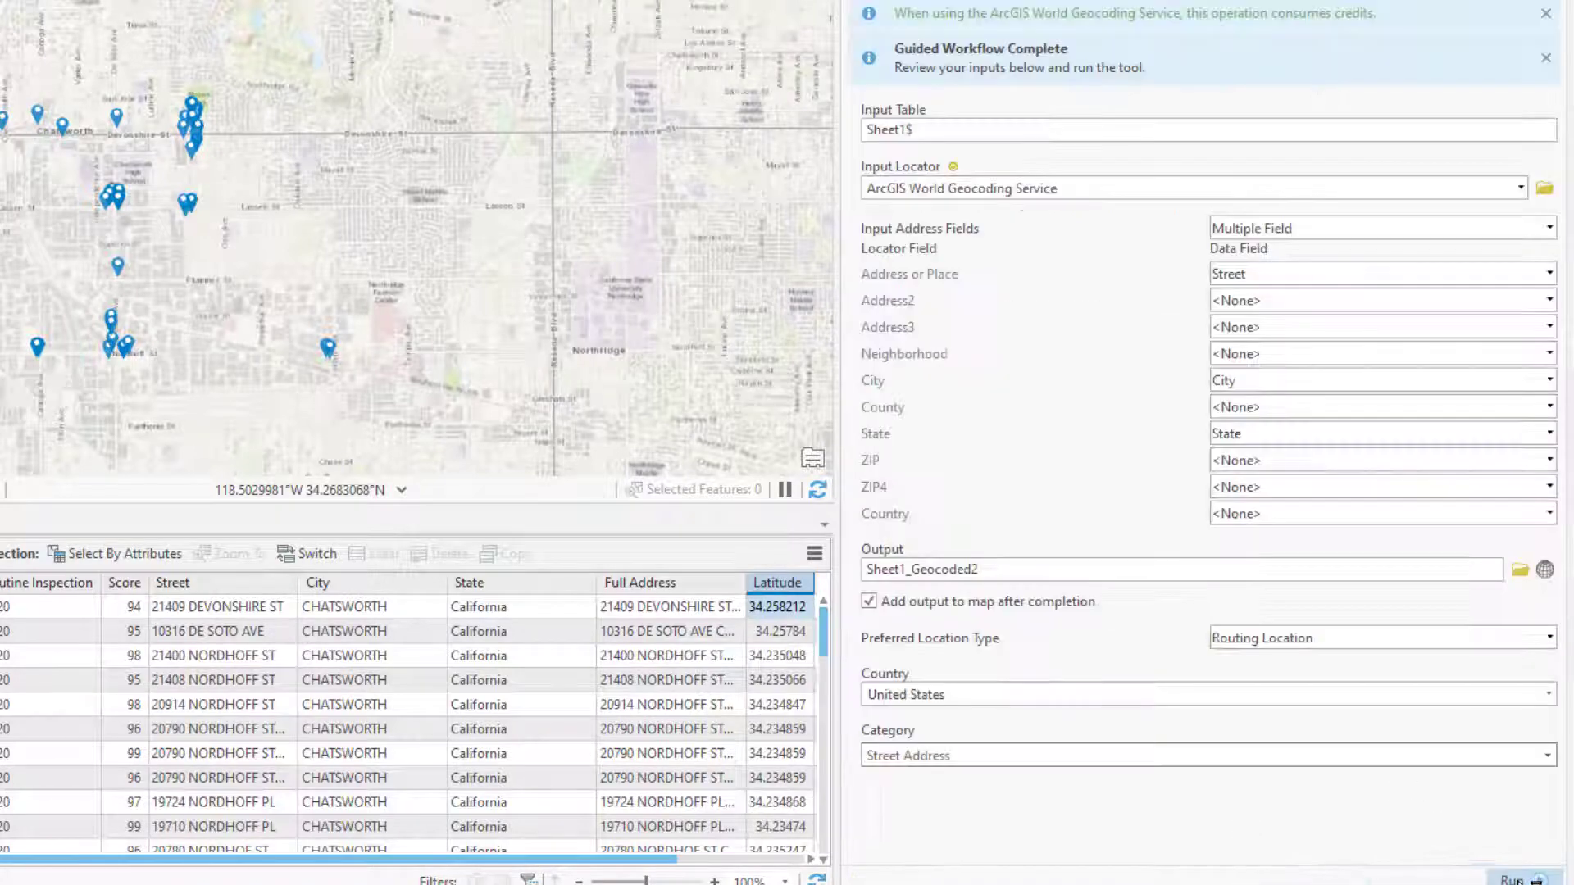
# Name the geocoding output feature class ChatsRest2 in geocoding.gdb
pyautogui.doubleClick(994, 569)
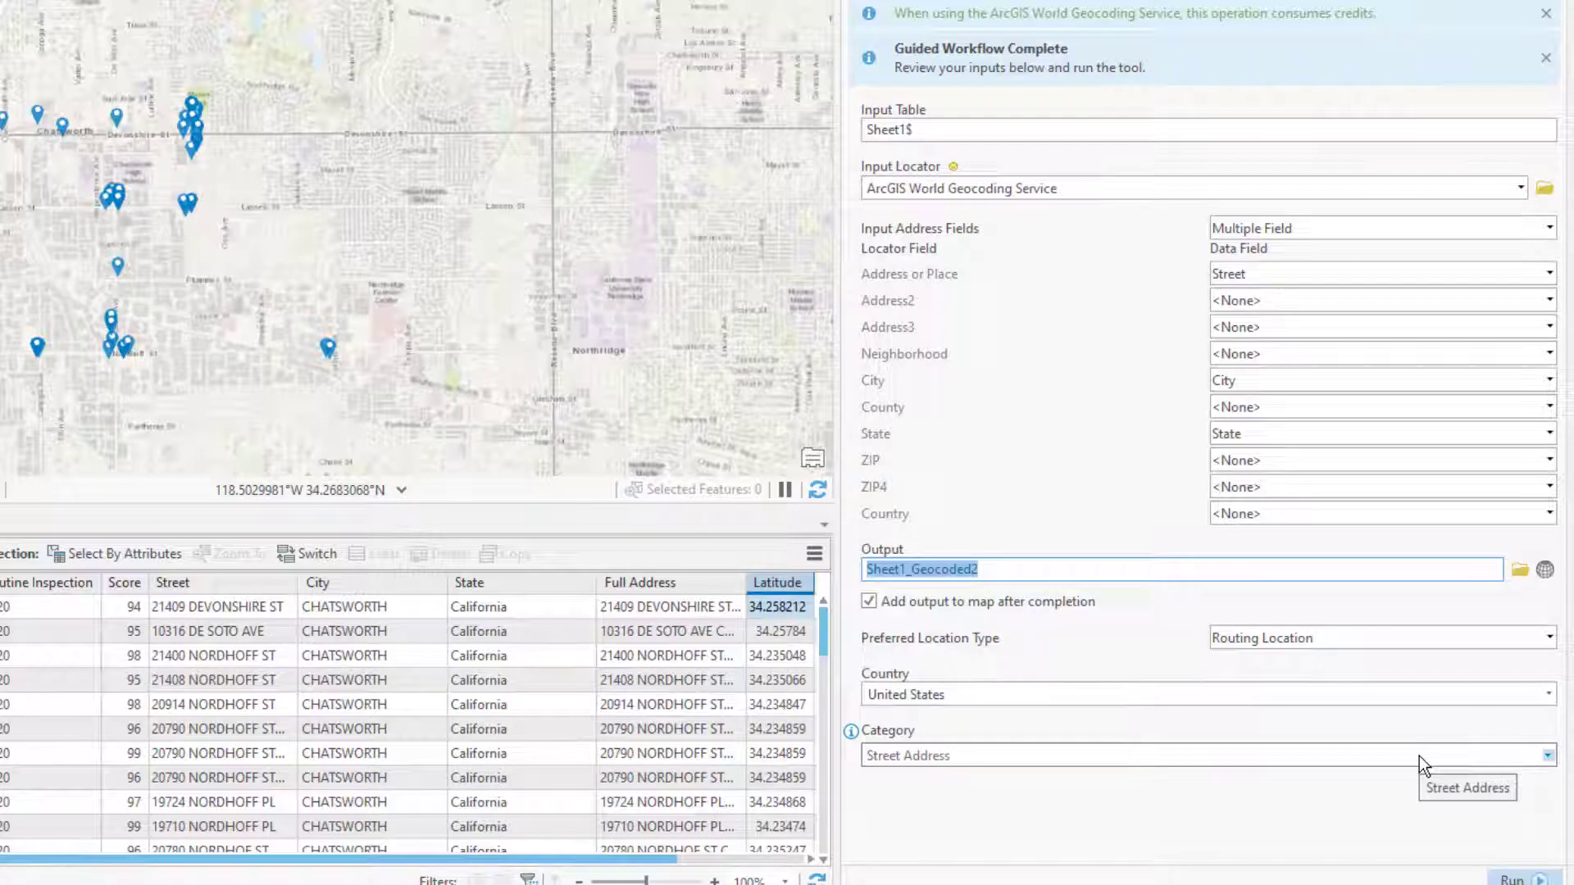
pyautogui.click(1519, 570)
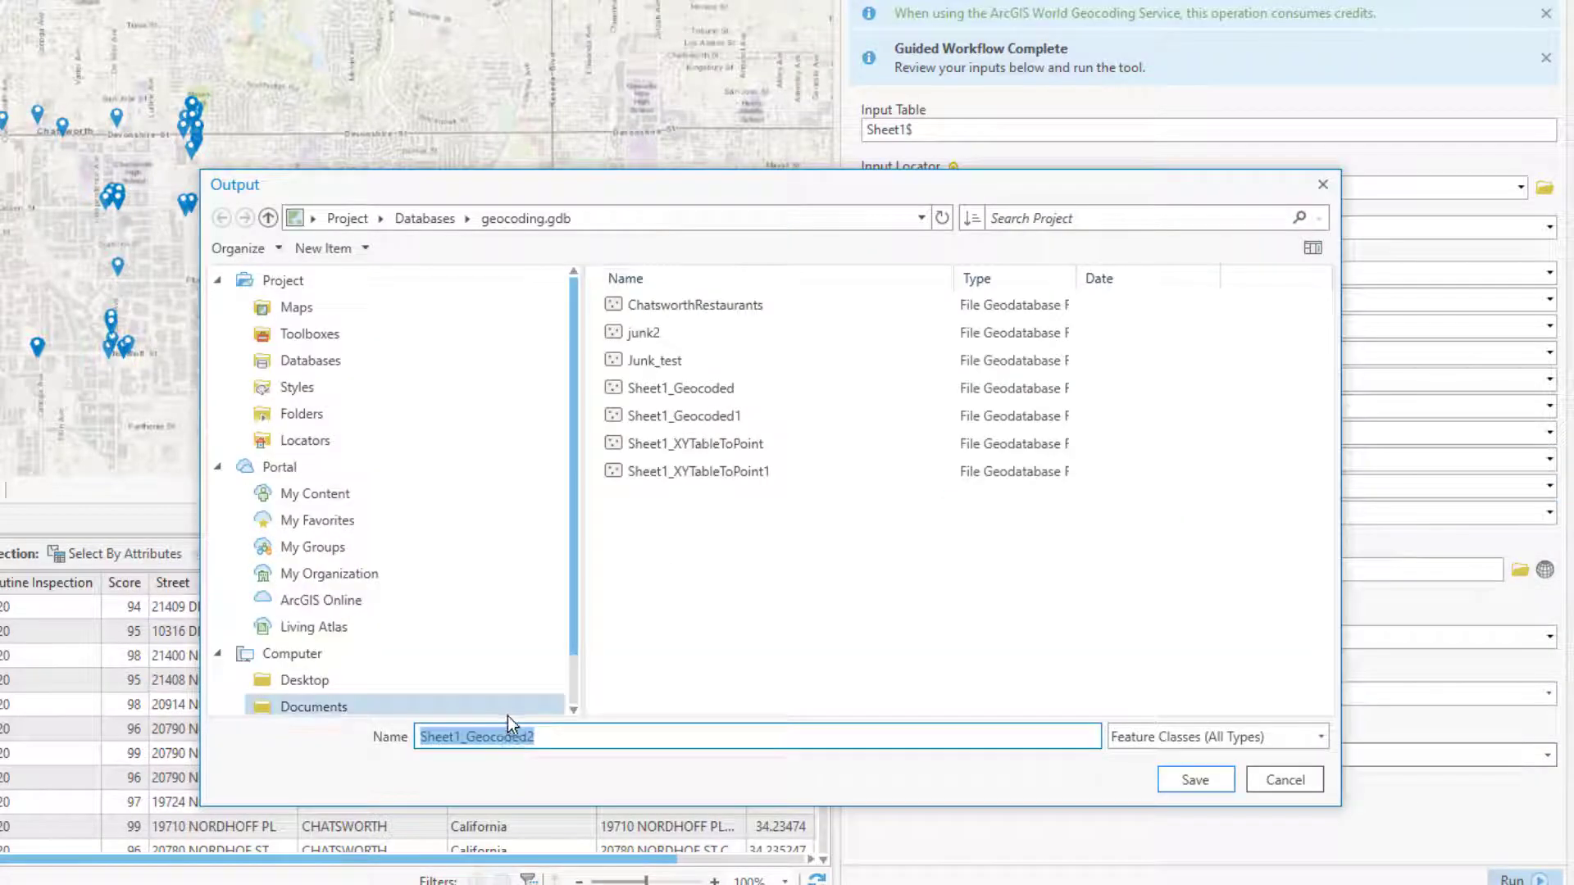
pyautogui.write('Chats')
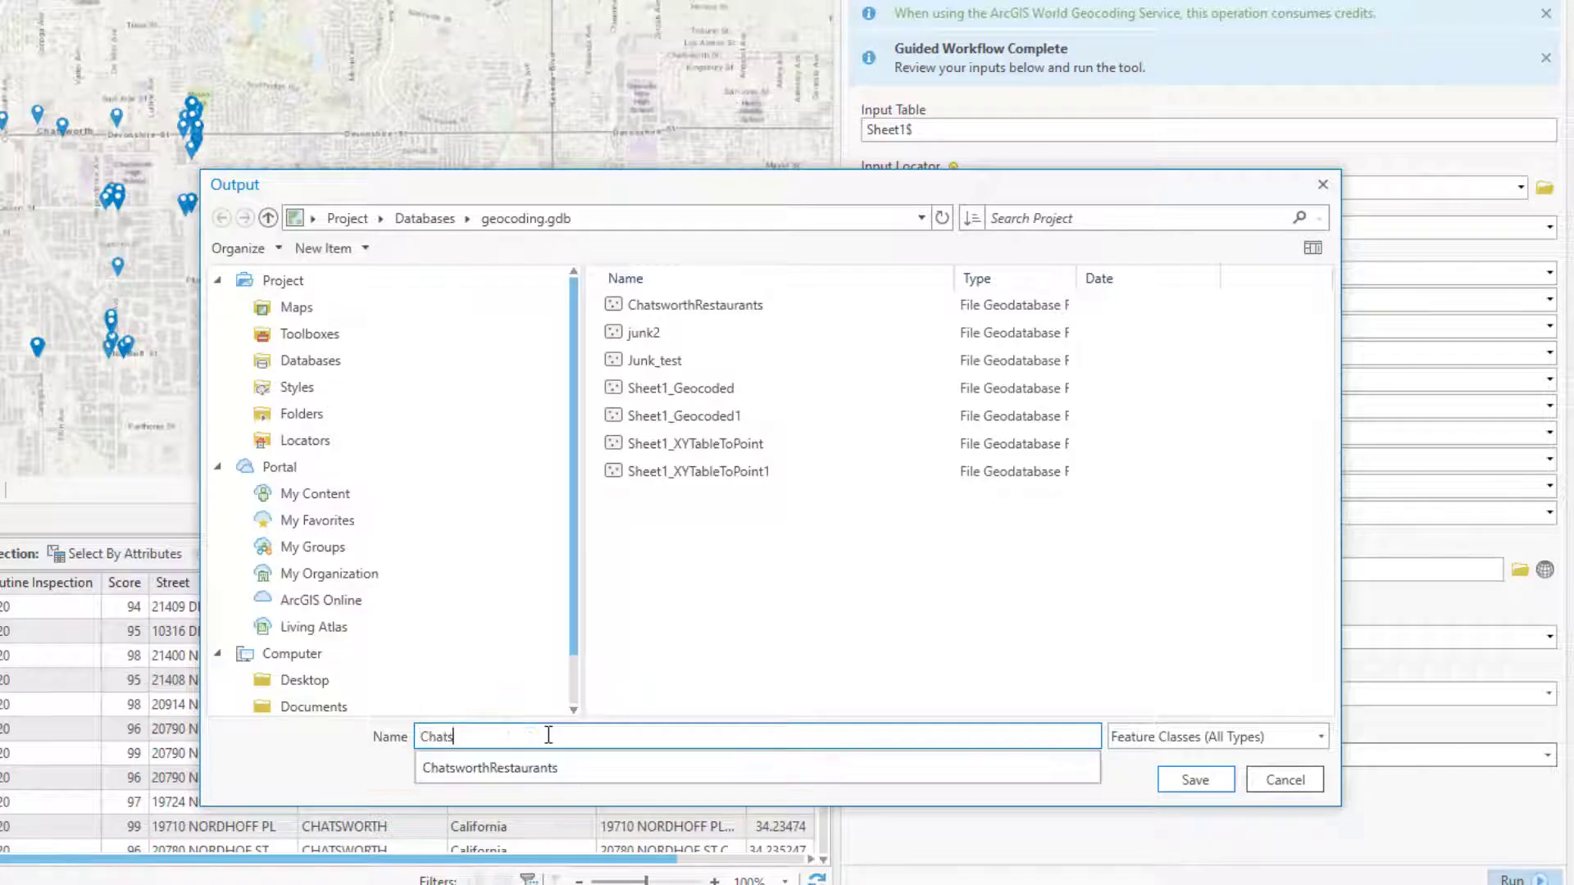
pyautogui.write('Rest2')
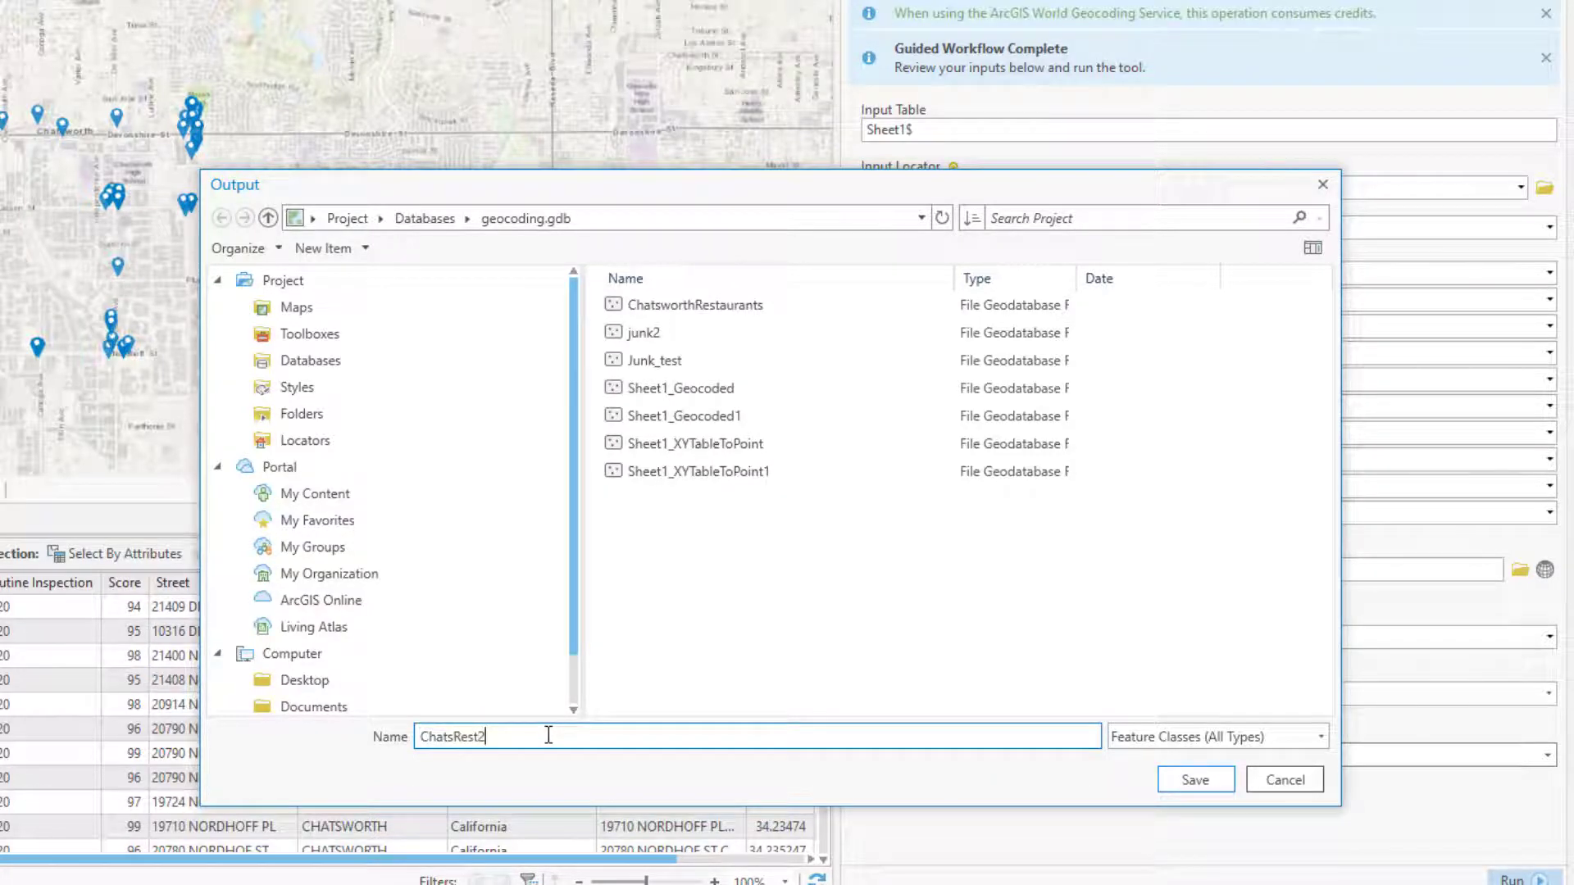
pyautogui.press('Return')
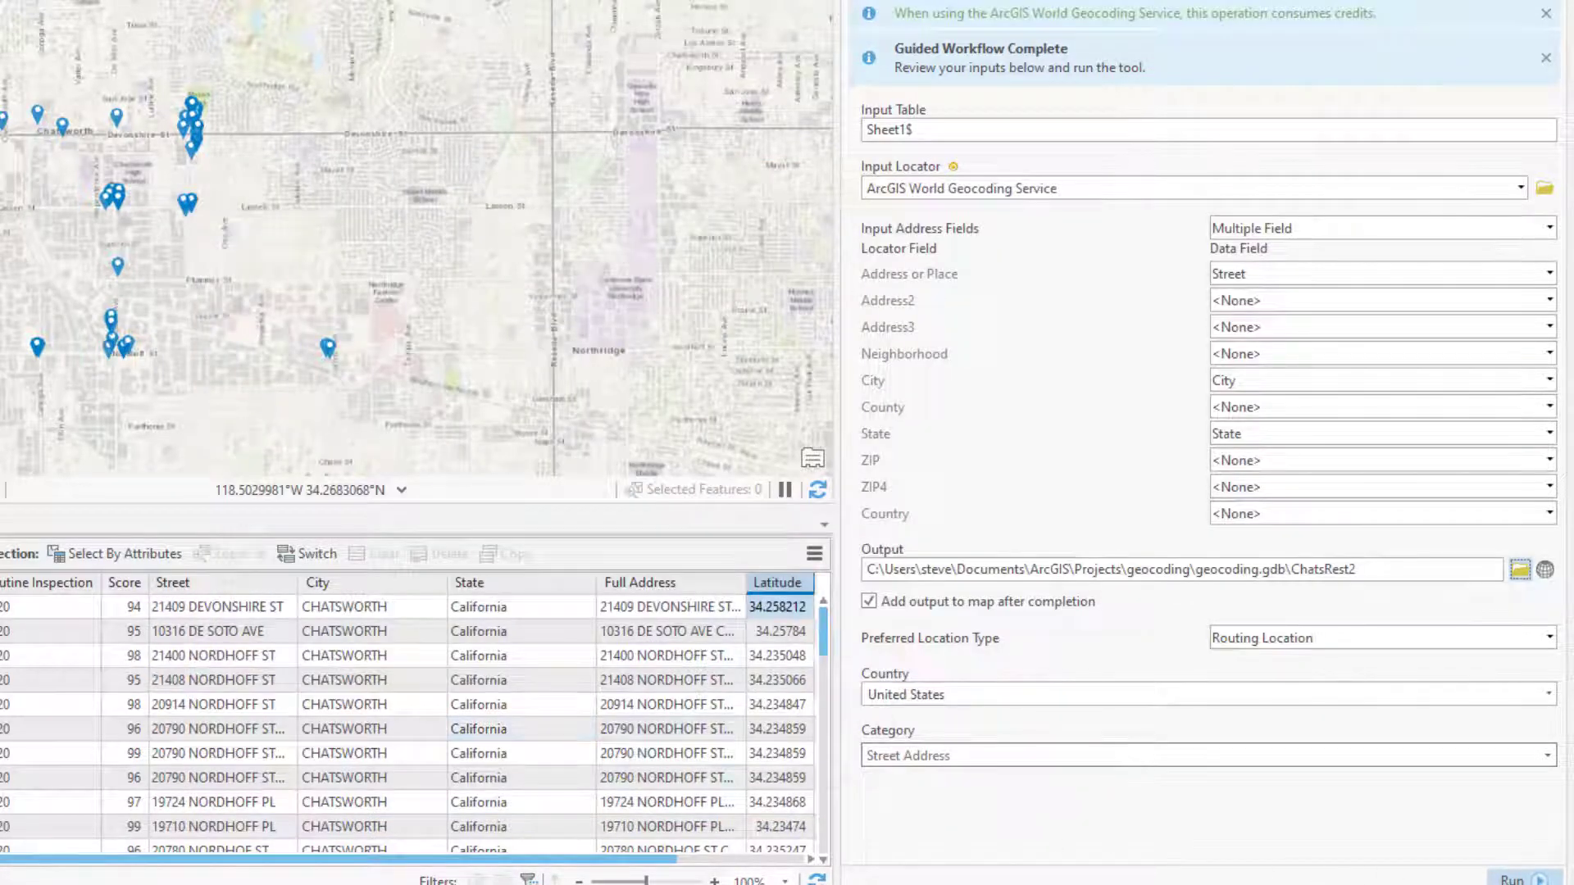
# Run the geocoding of all 50 restaurant addresses and decline rematching
pyautogui.click(1512, 879)
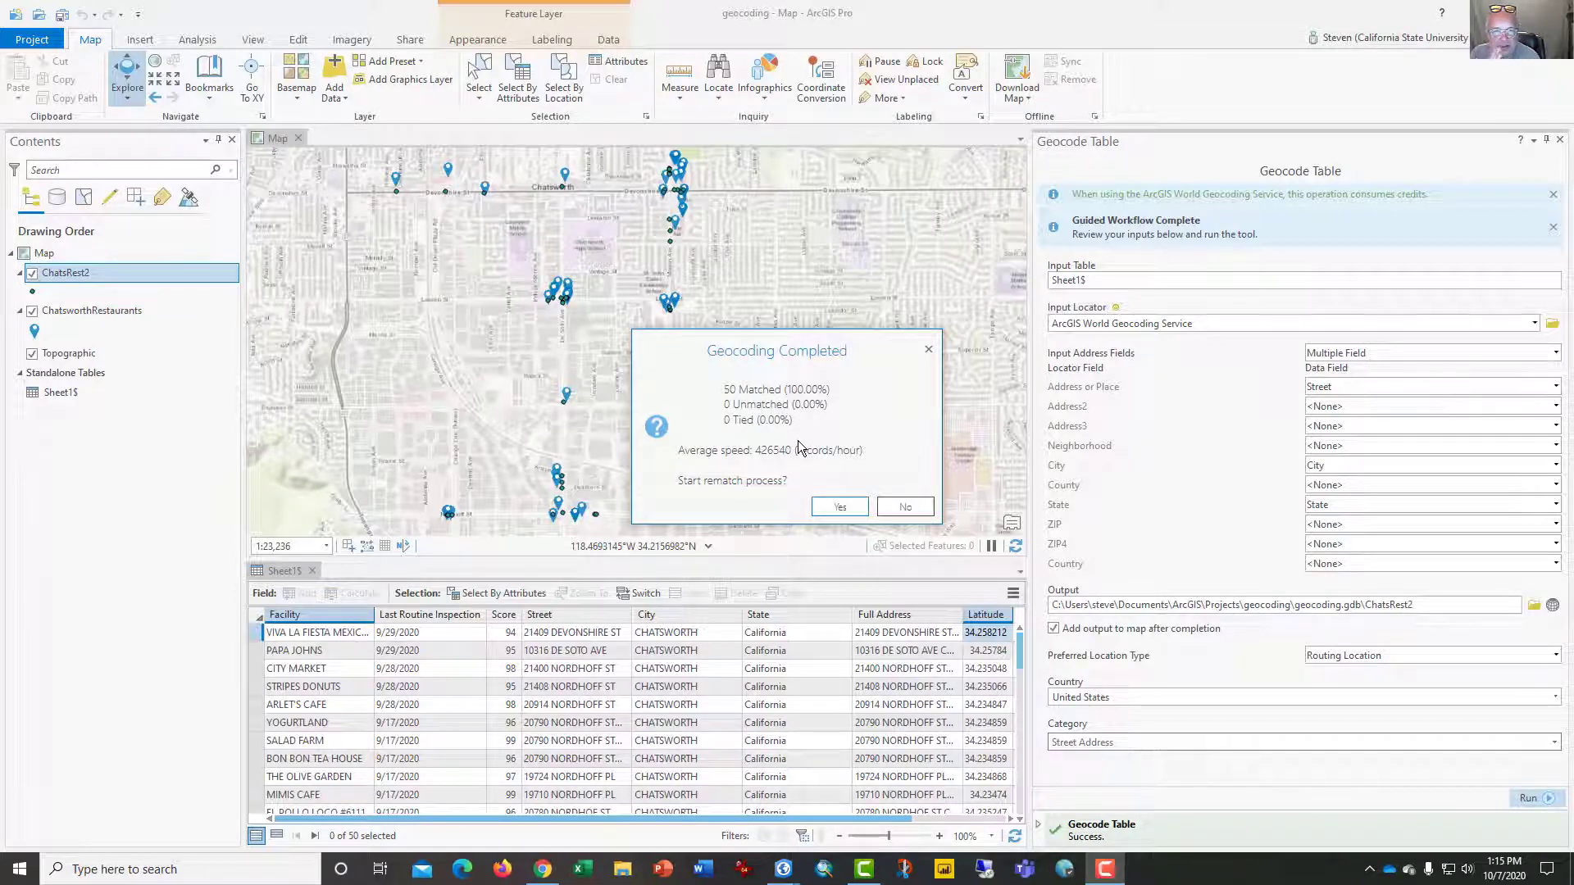
pyautogui.click(913, 510)
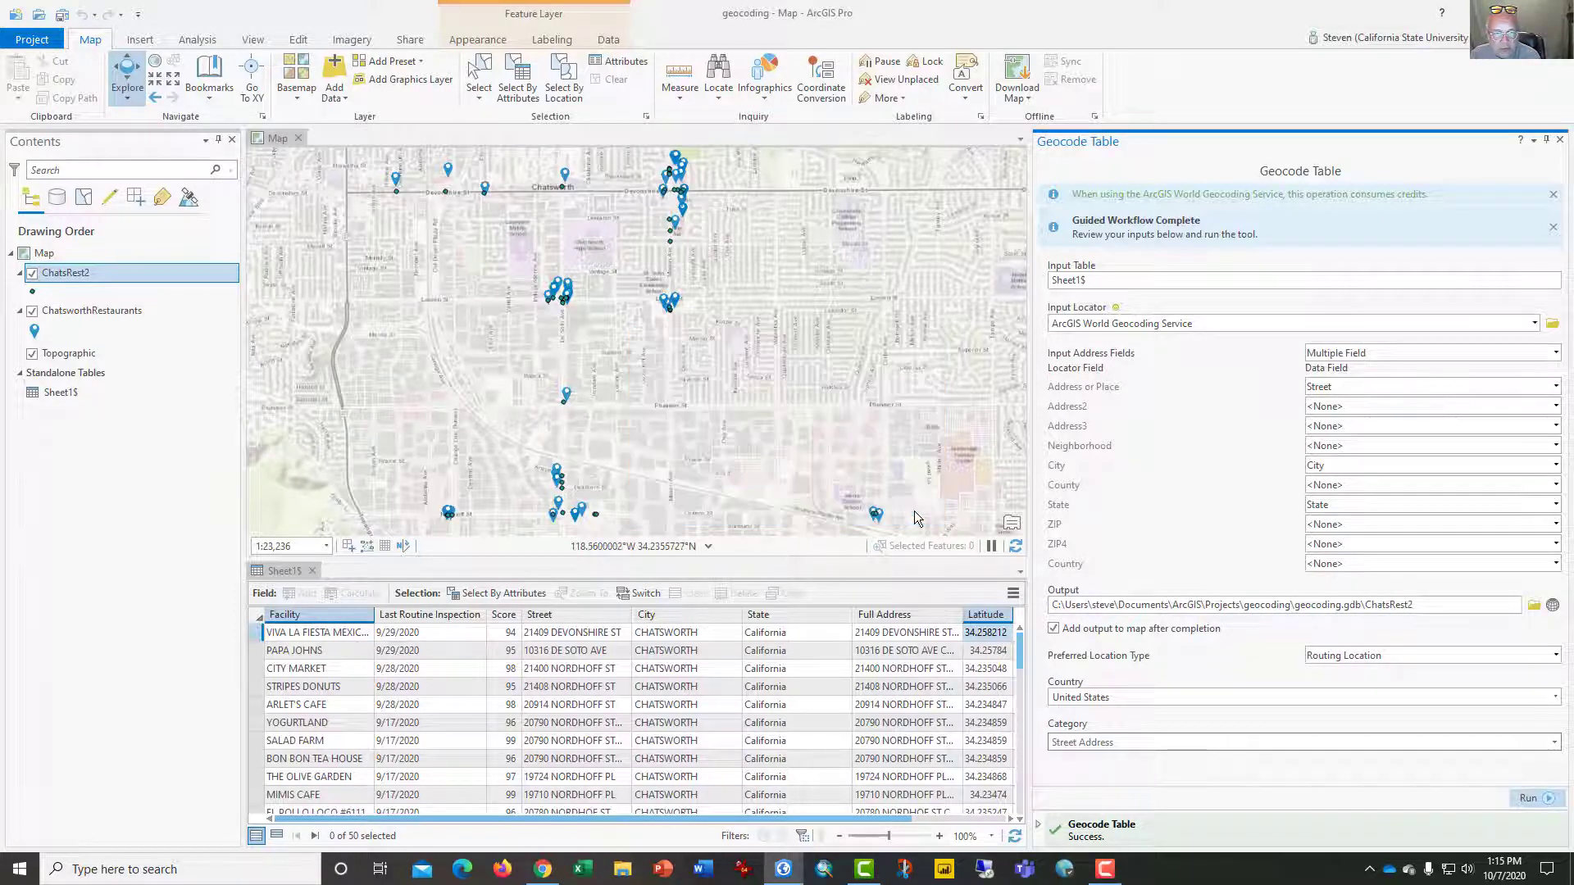
# Close the geocoding tool and zoom in near Lassen St and De Soto Ave to about 1:1,597
pyautogui.click(1561, 141)
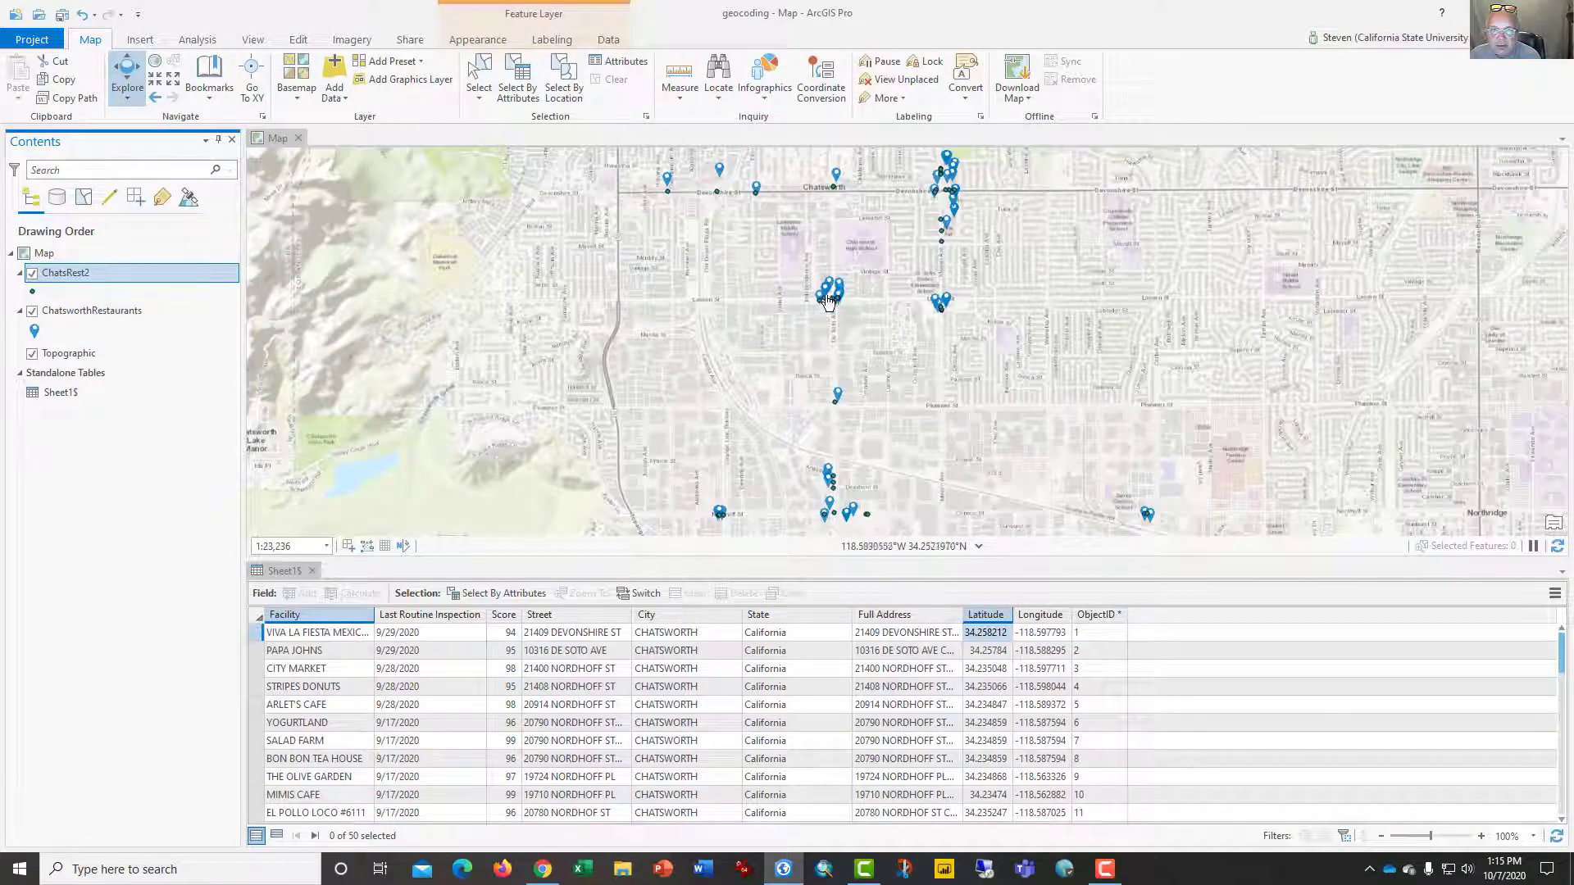
pyautogui.scroll(2, 824, 336)
pyautogui.scroll(5, 824, 336)
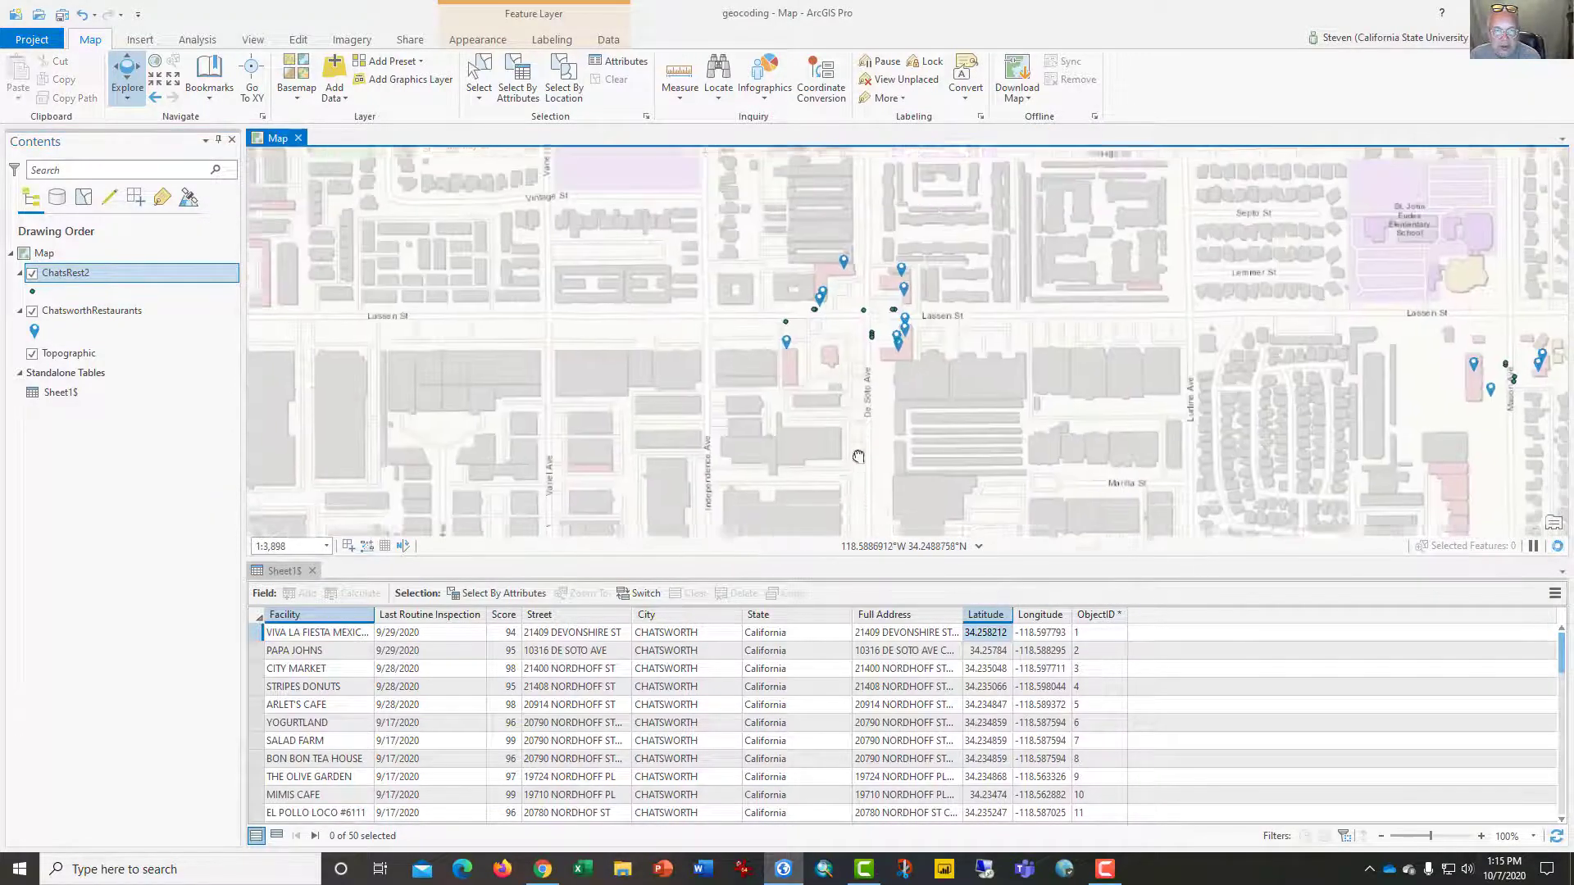
pyautogui.scroll(2, 844, 385)
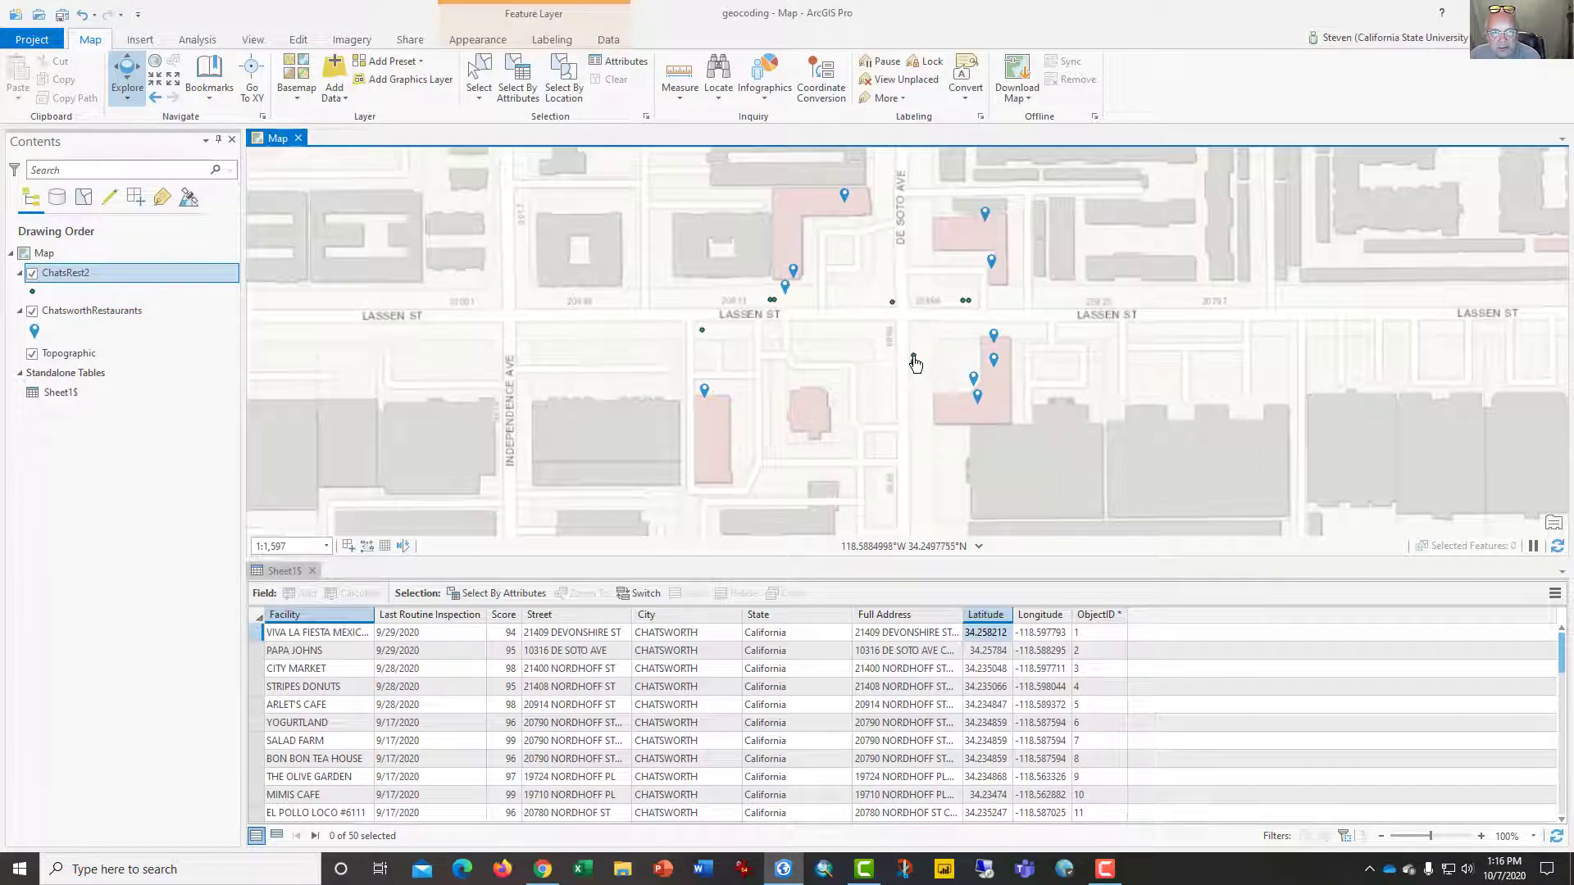
# Symbolize the ChatsRest2 points with the red Circle 3 symbol
pyautogui.click(34, 295)
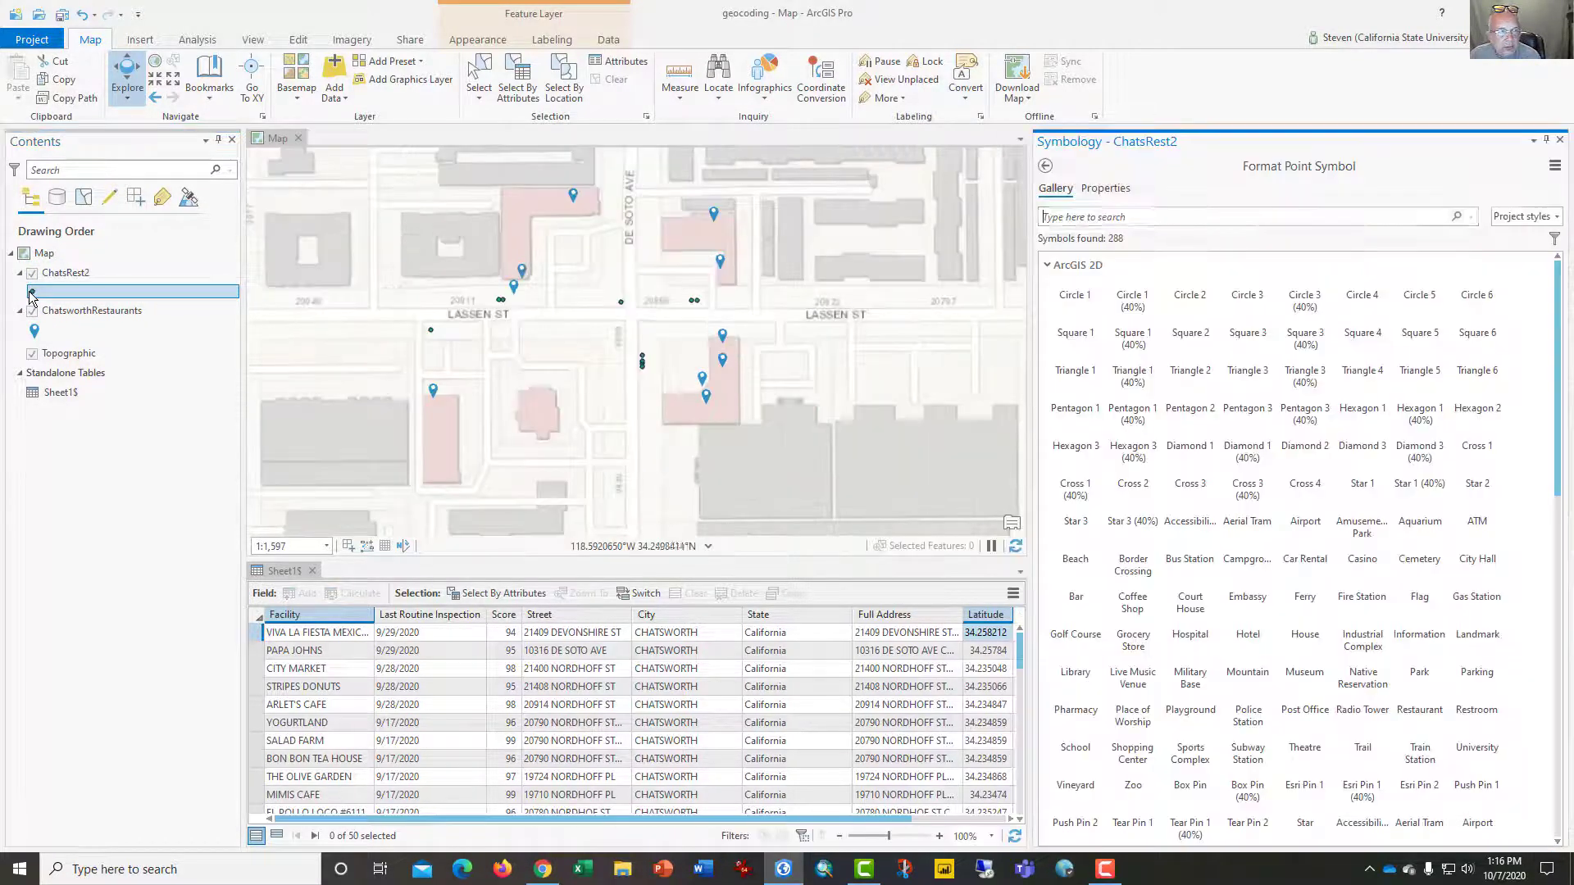
pyautogui.click(1248, 314)
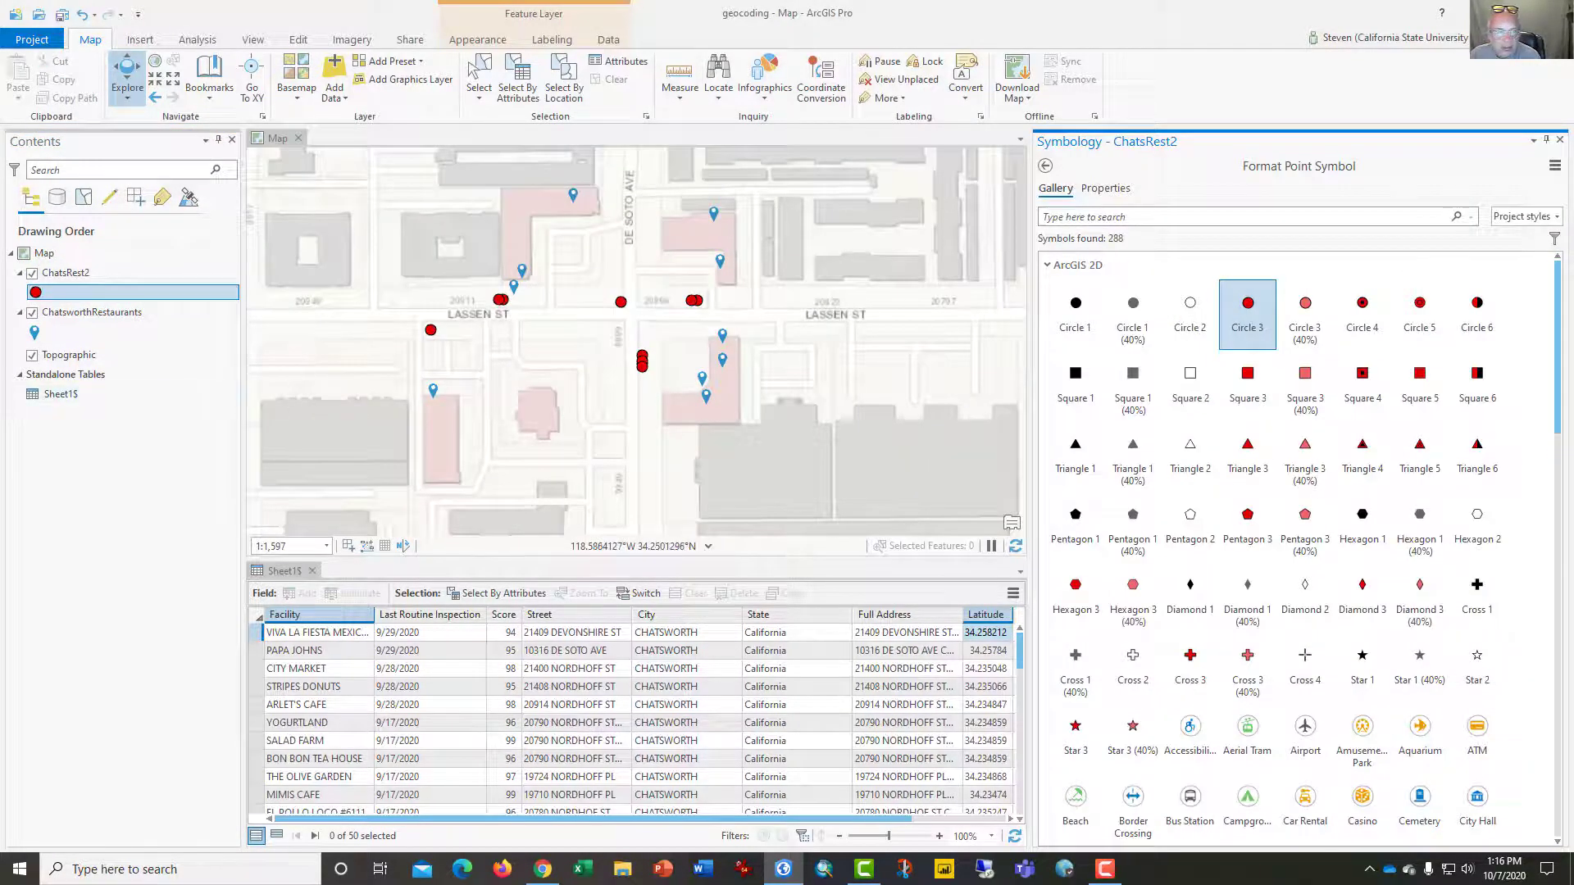
pyautogui.click(1560, 141)
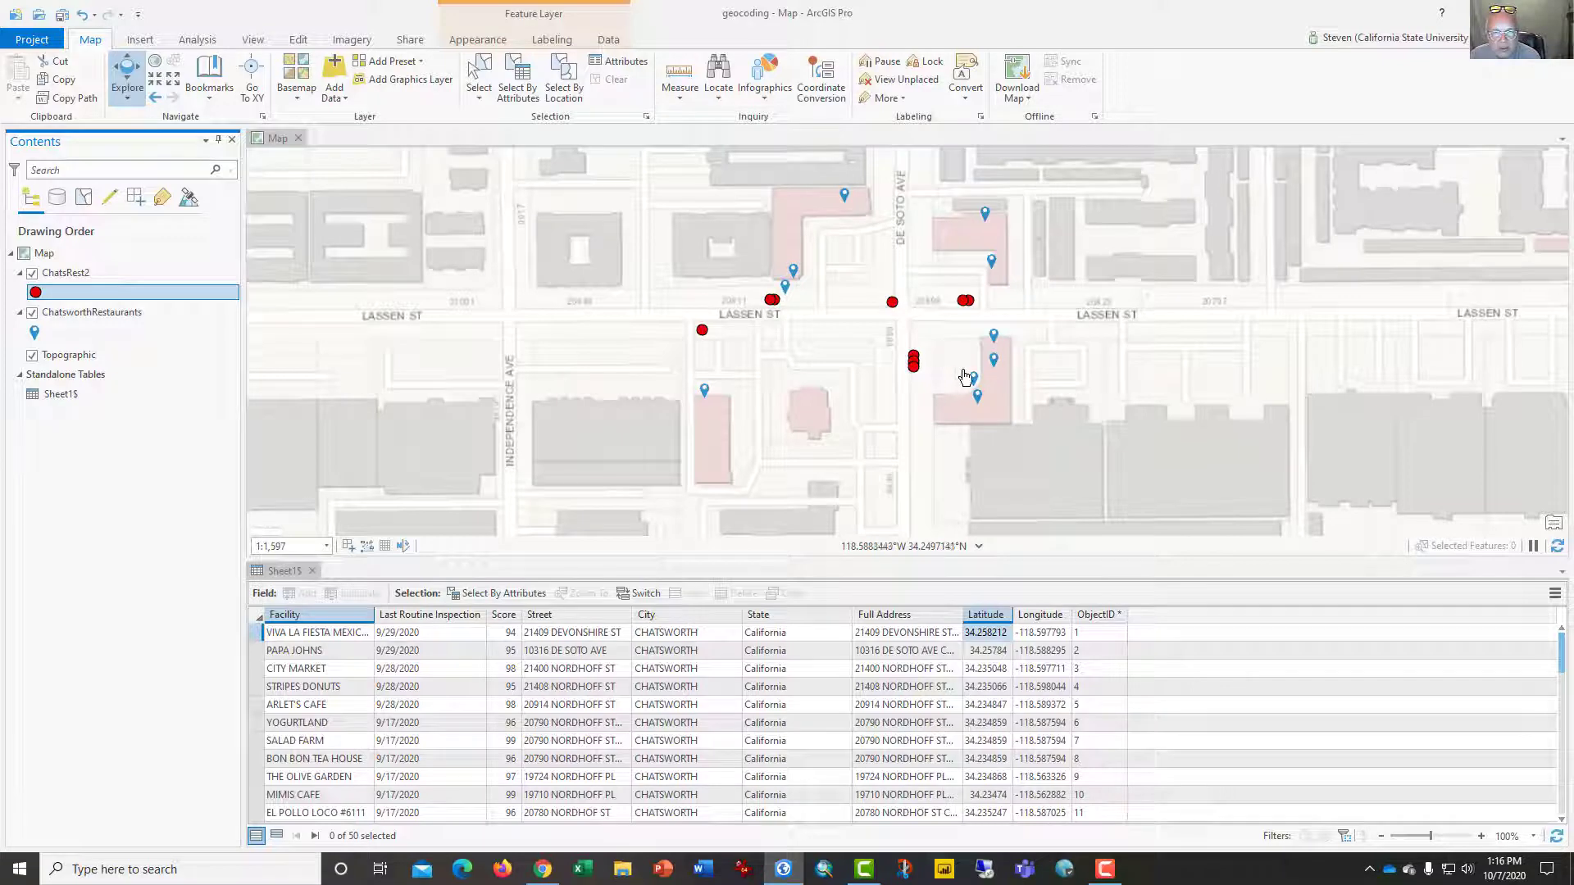
pyautogui.click(997, 343)
pyautogui.click(997, 343)
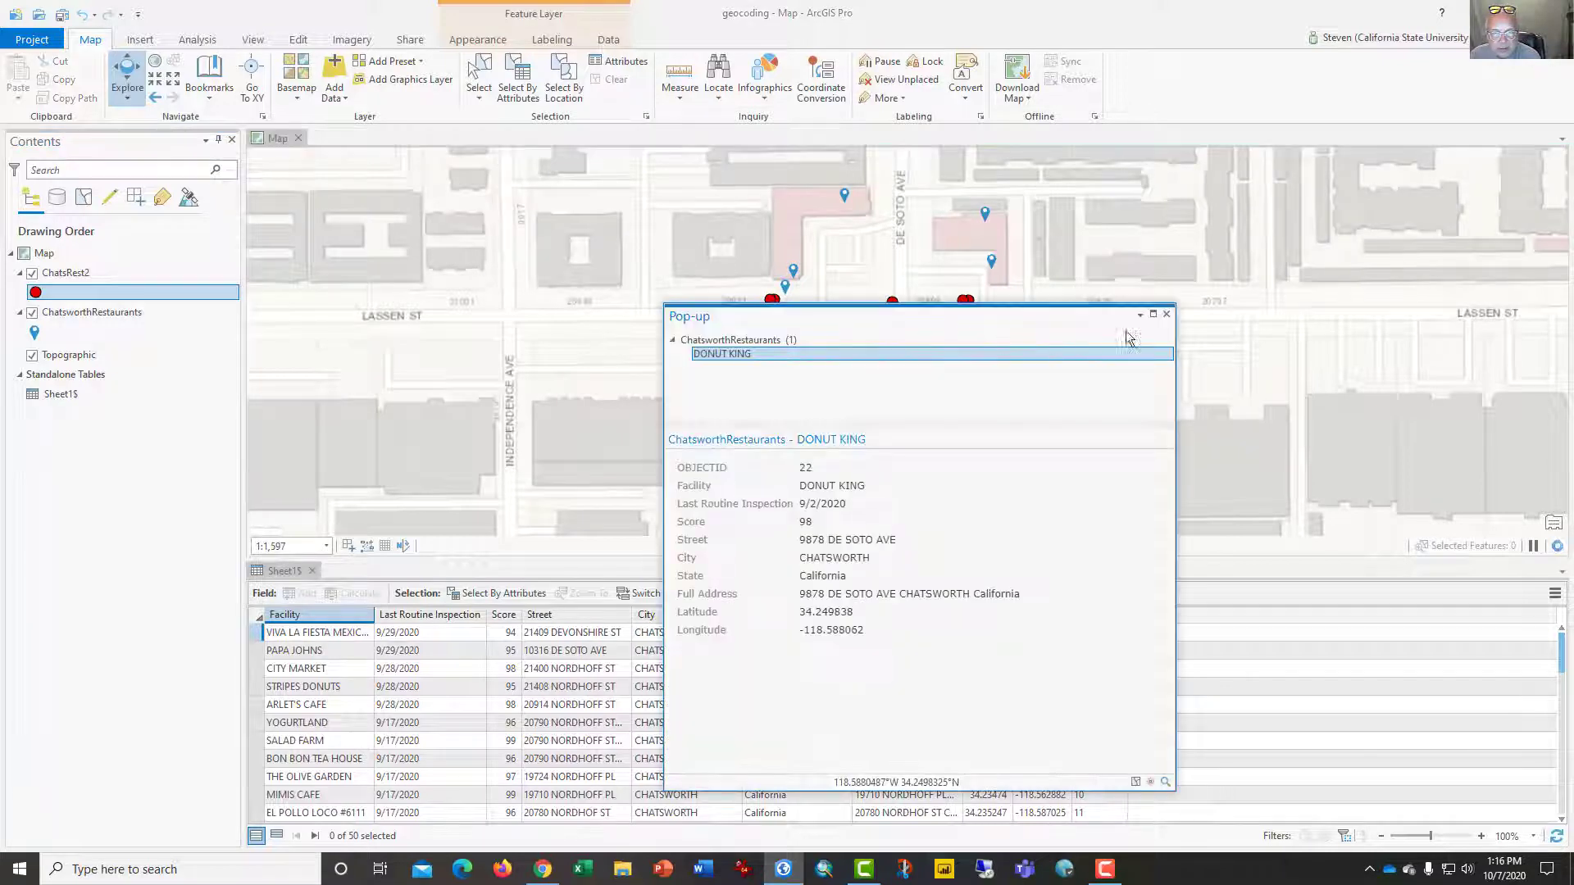
pyautogui.click(1160, 310)
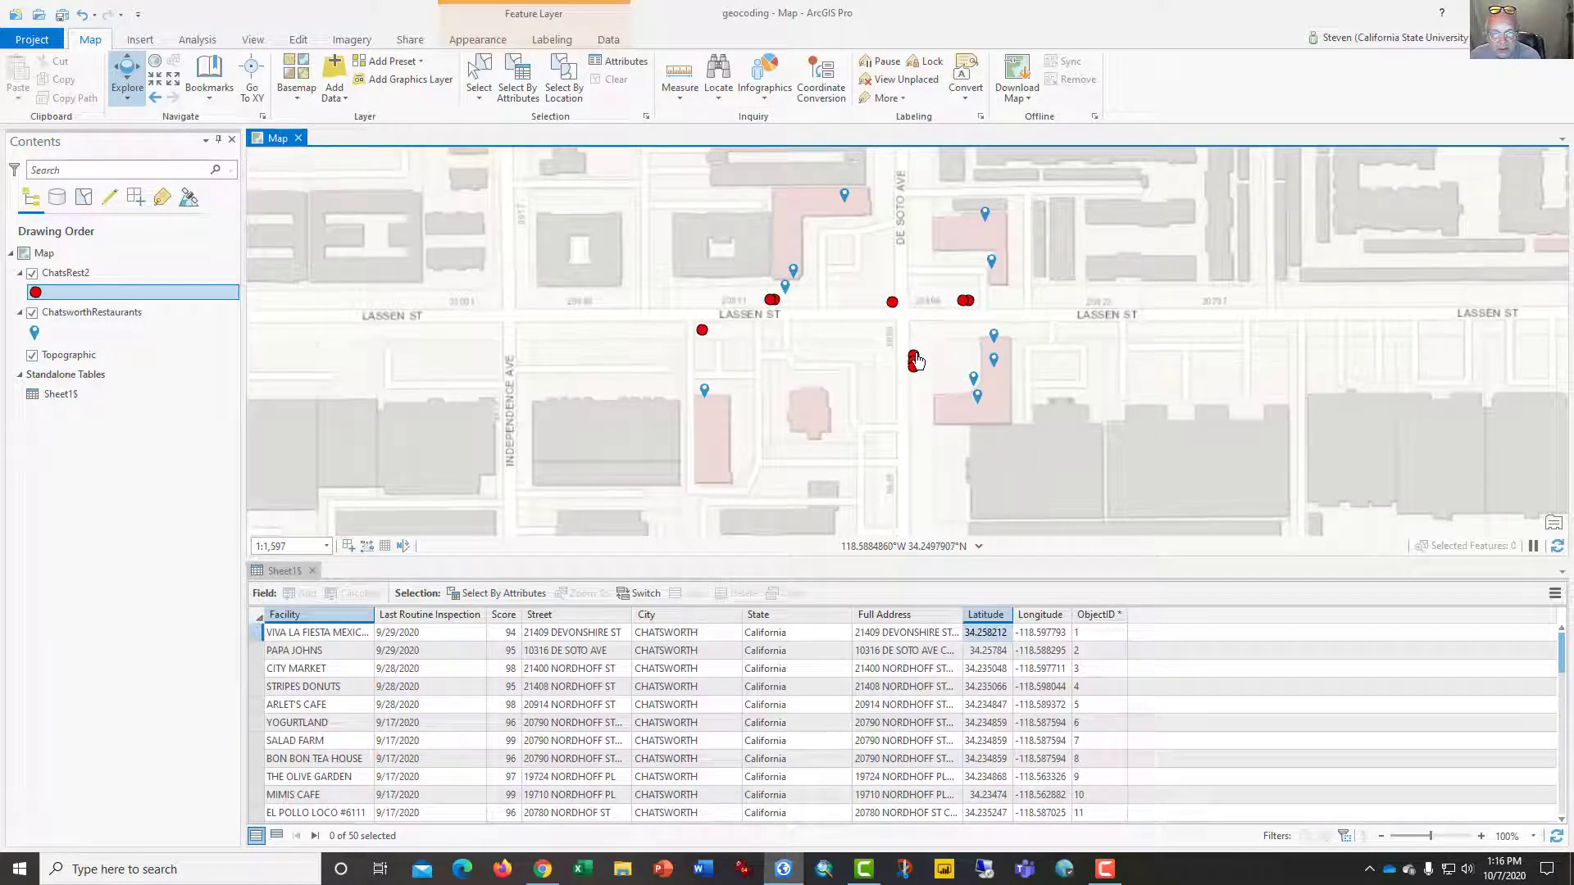
pyautogui.click(913, 358)
pyautogui.scroll(-20, 976, 652)
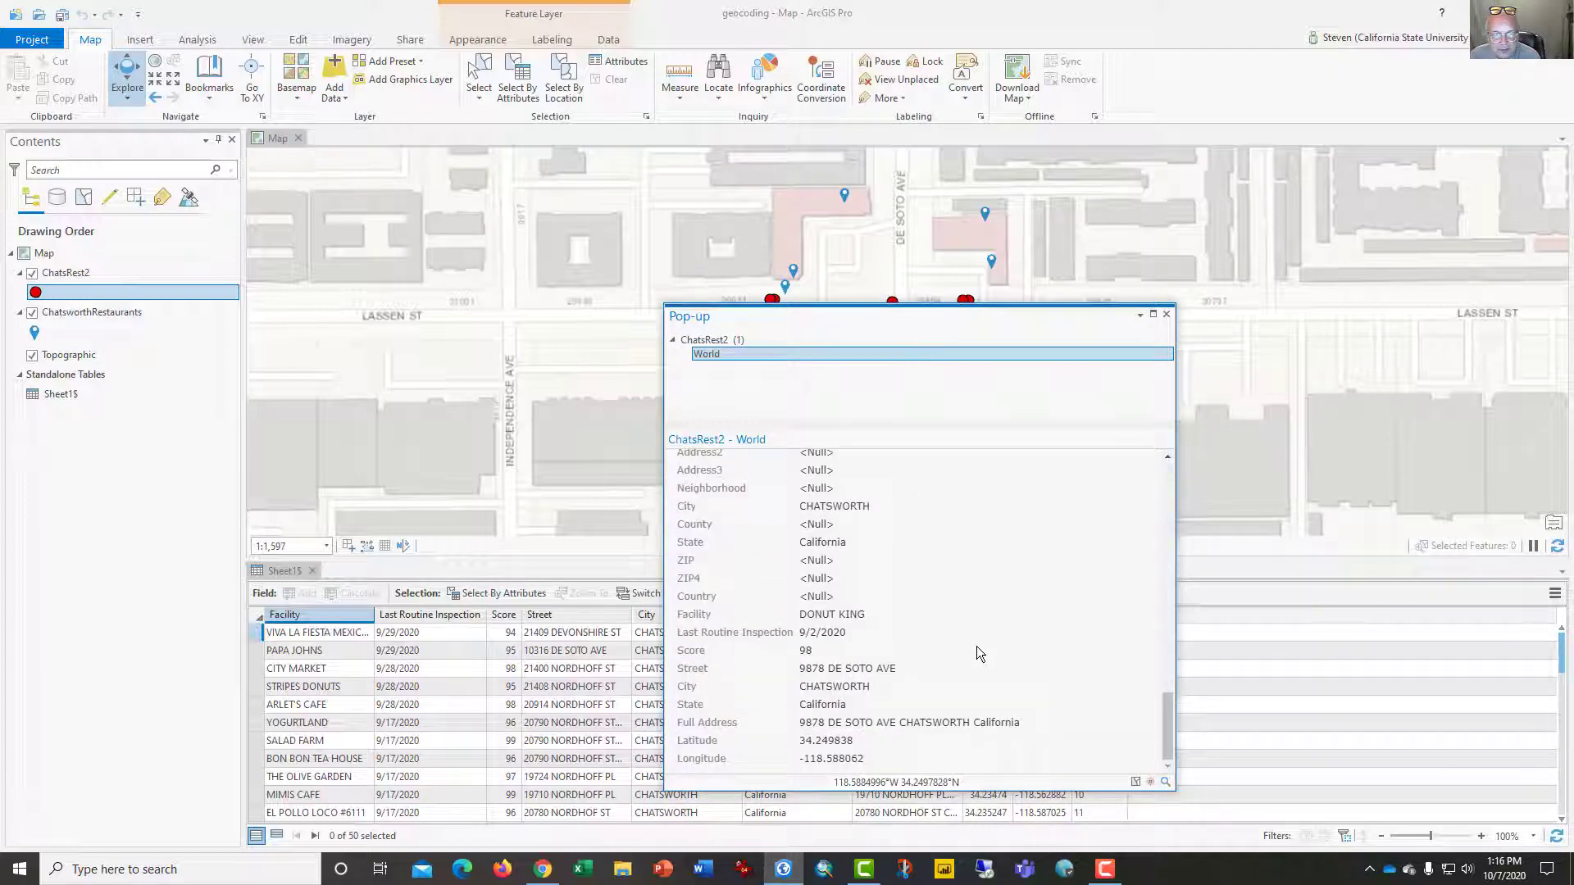
pyautogui.scroll(10, 988, 636)
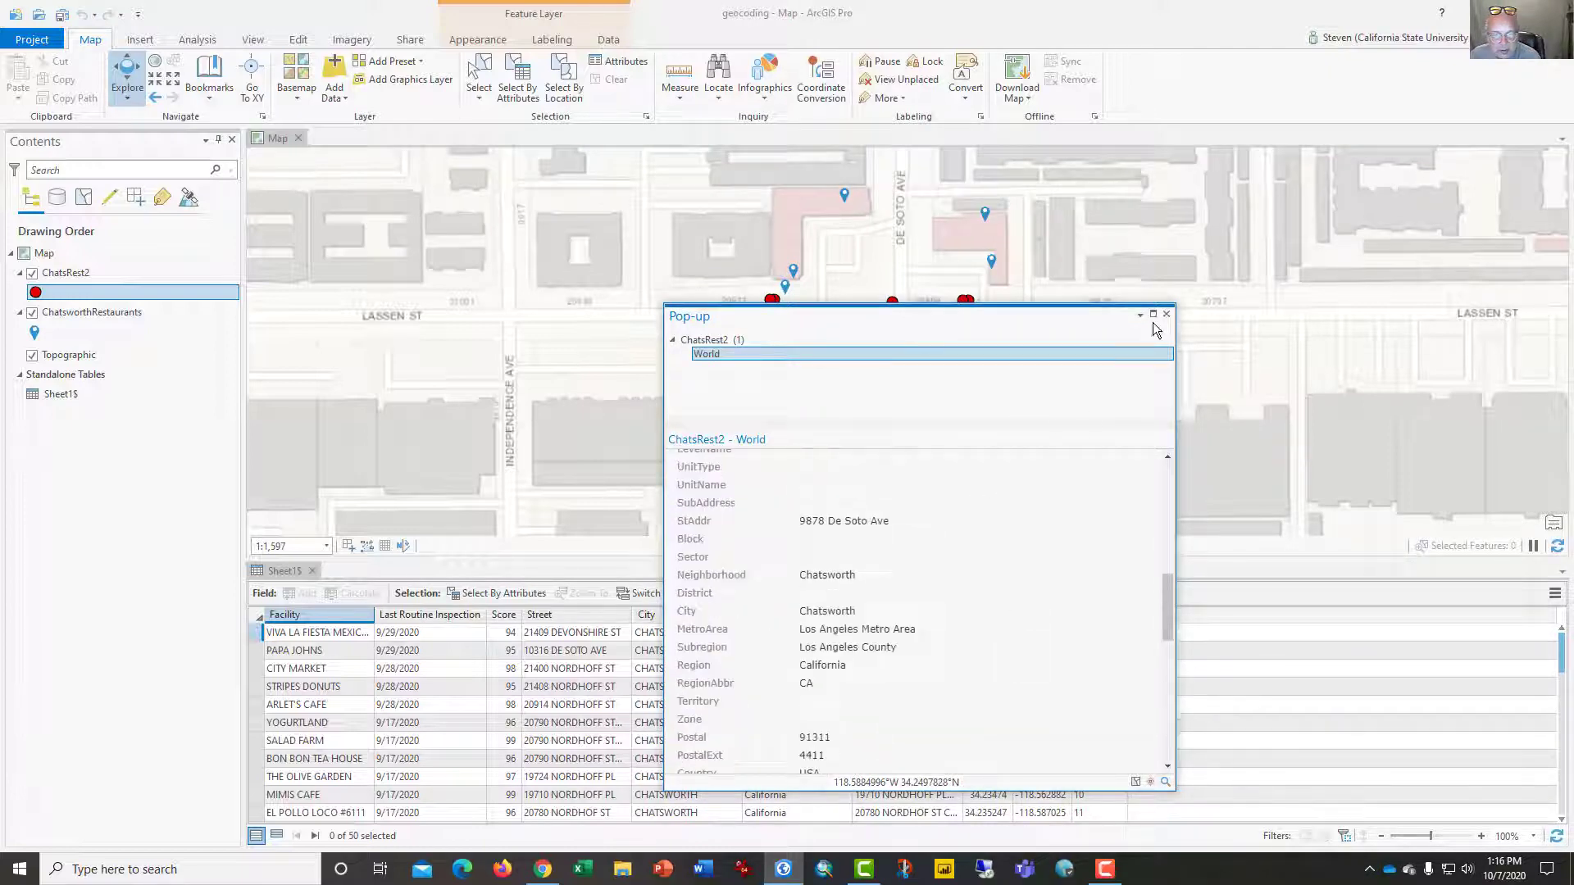
pyautogui.click(1165, 314)
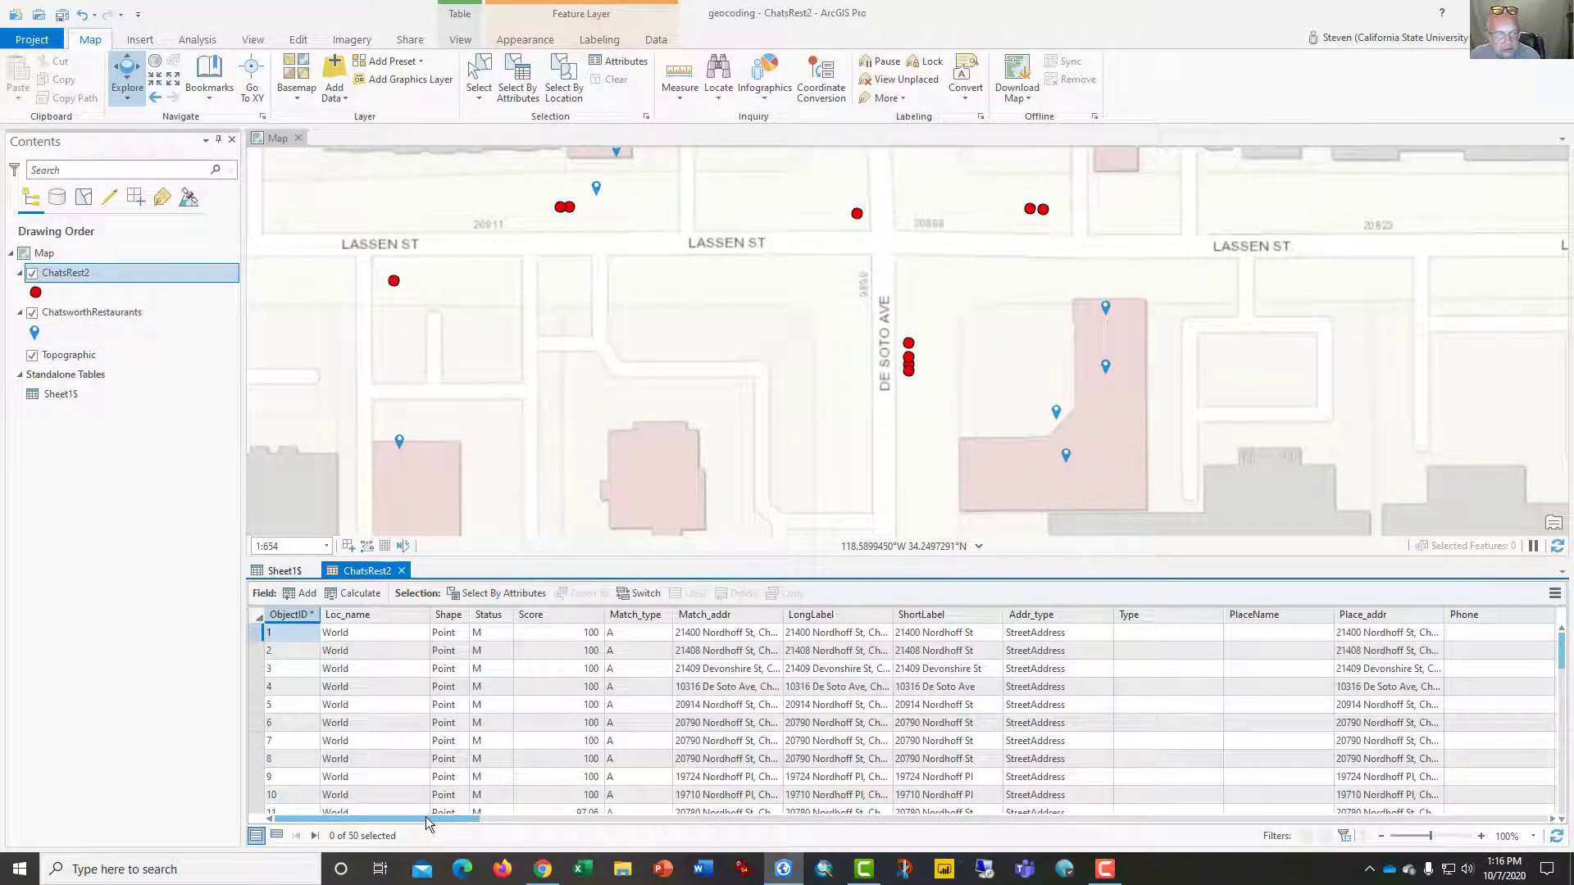
# Step across the 10316 De Soto Ave record's fields from LongLabel to the AddNumTo value 10320
pyautogui.moveTo(425, 816); pyautogui.dragTo(441, 819)
pyautogui.click(713, 695)
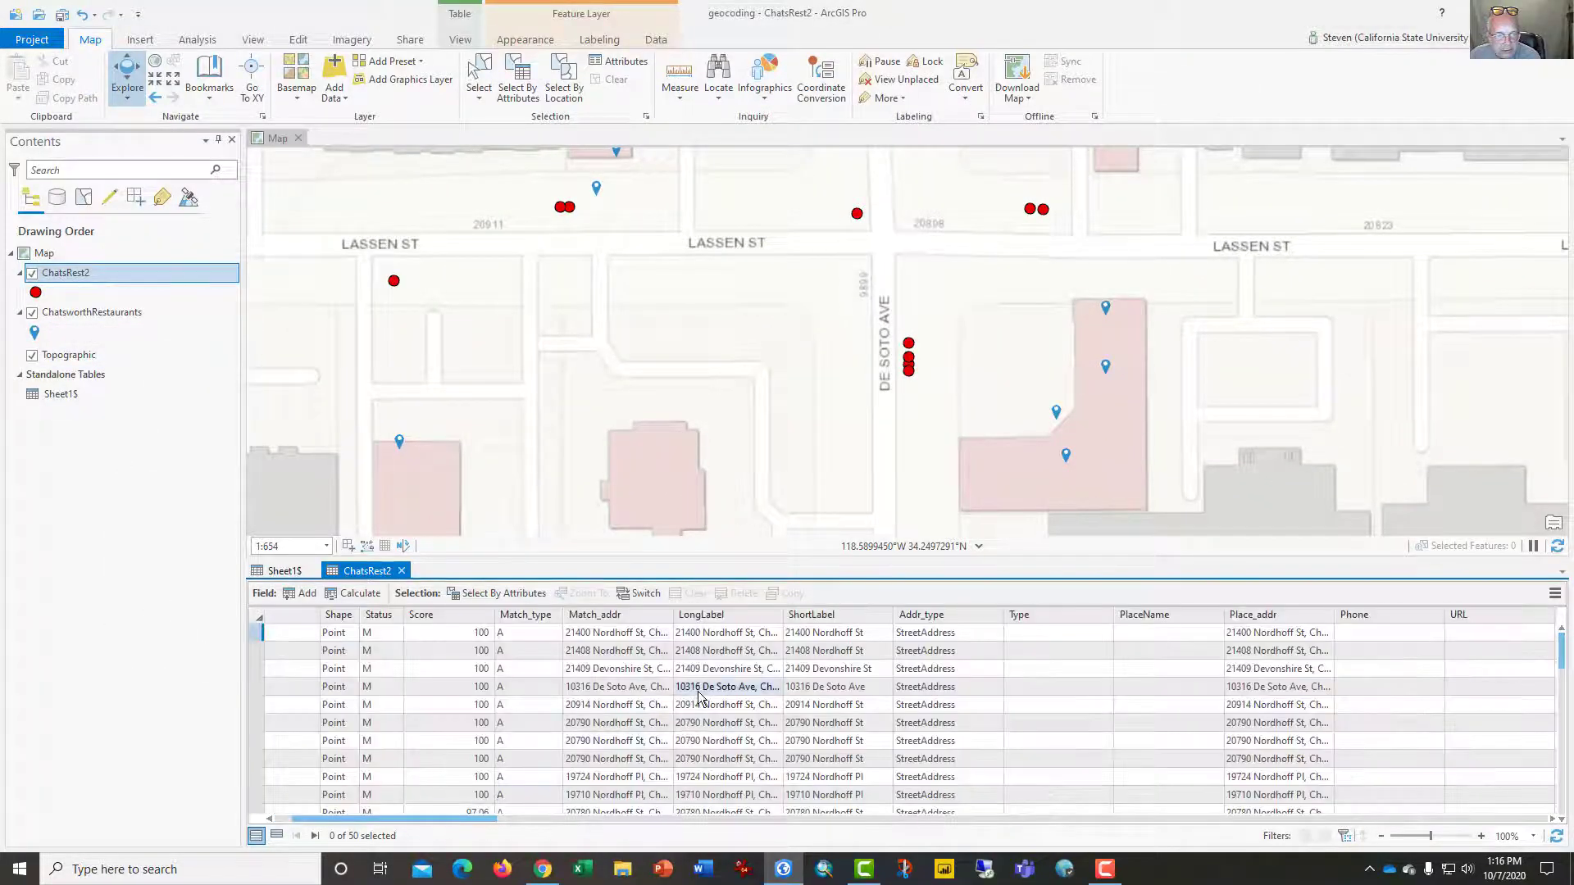
pyautogui.press('Right')
pyautogui.press('Right')
pyautogui.press('Right')
pyautogui.press('Right')
pyautogui.press('Right')
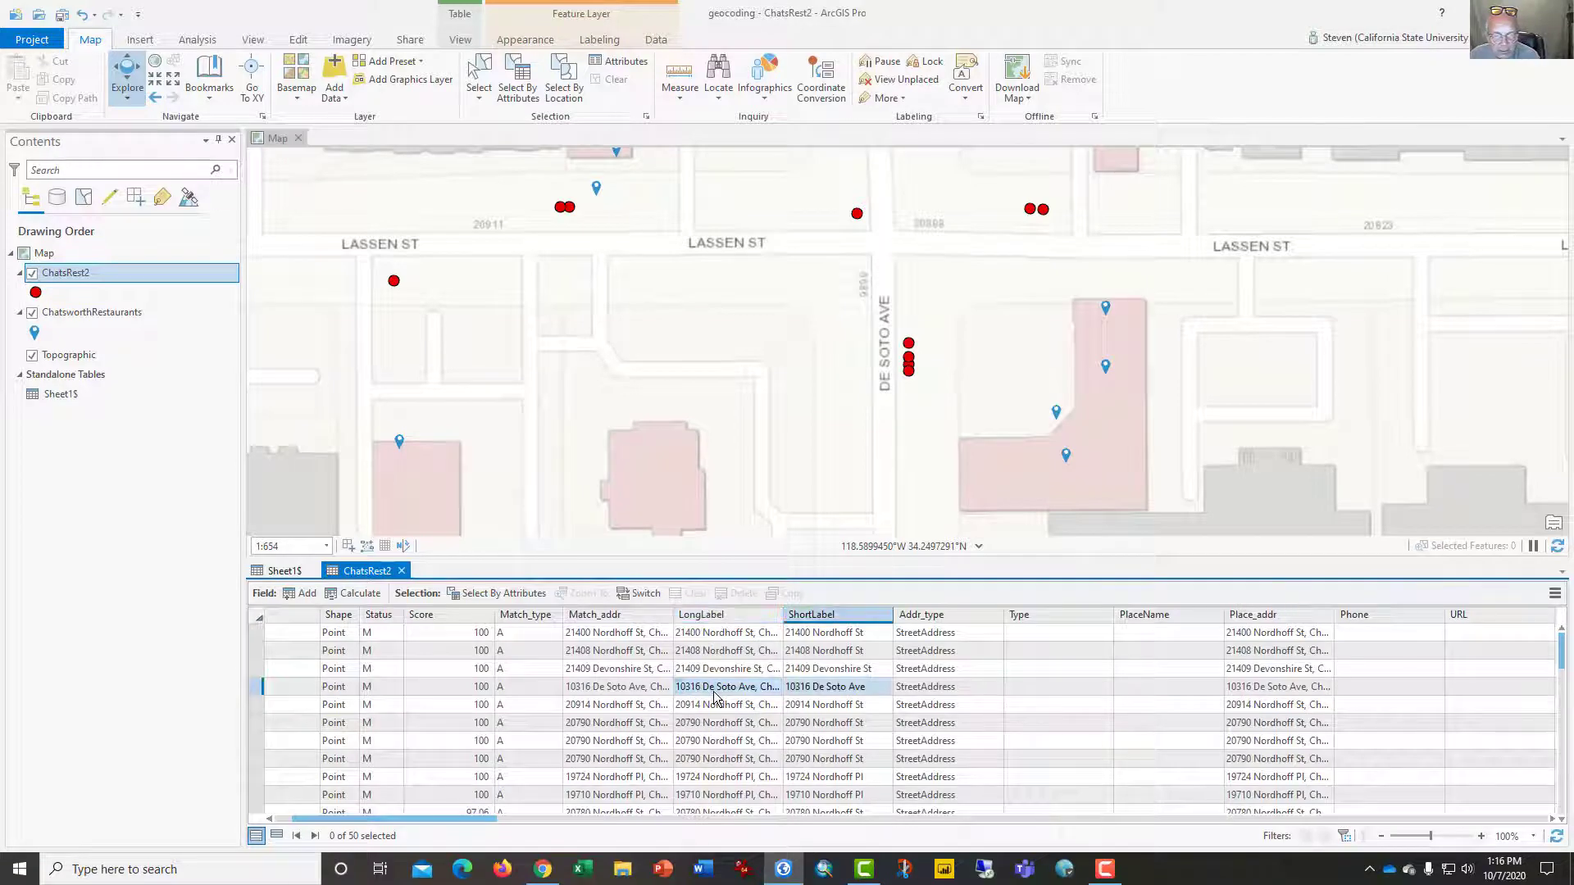
pyautogui.press('Right')
pyautogui.press('Right')
pyautogui.press('Right')
pyautogui.press('Right')
pyautogui.press('Right')
pyautogui.press('Right')
pyautogui.press('Right')
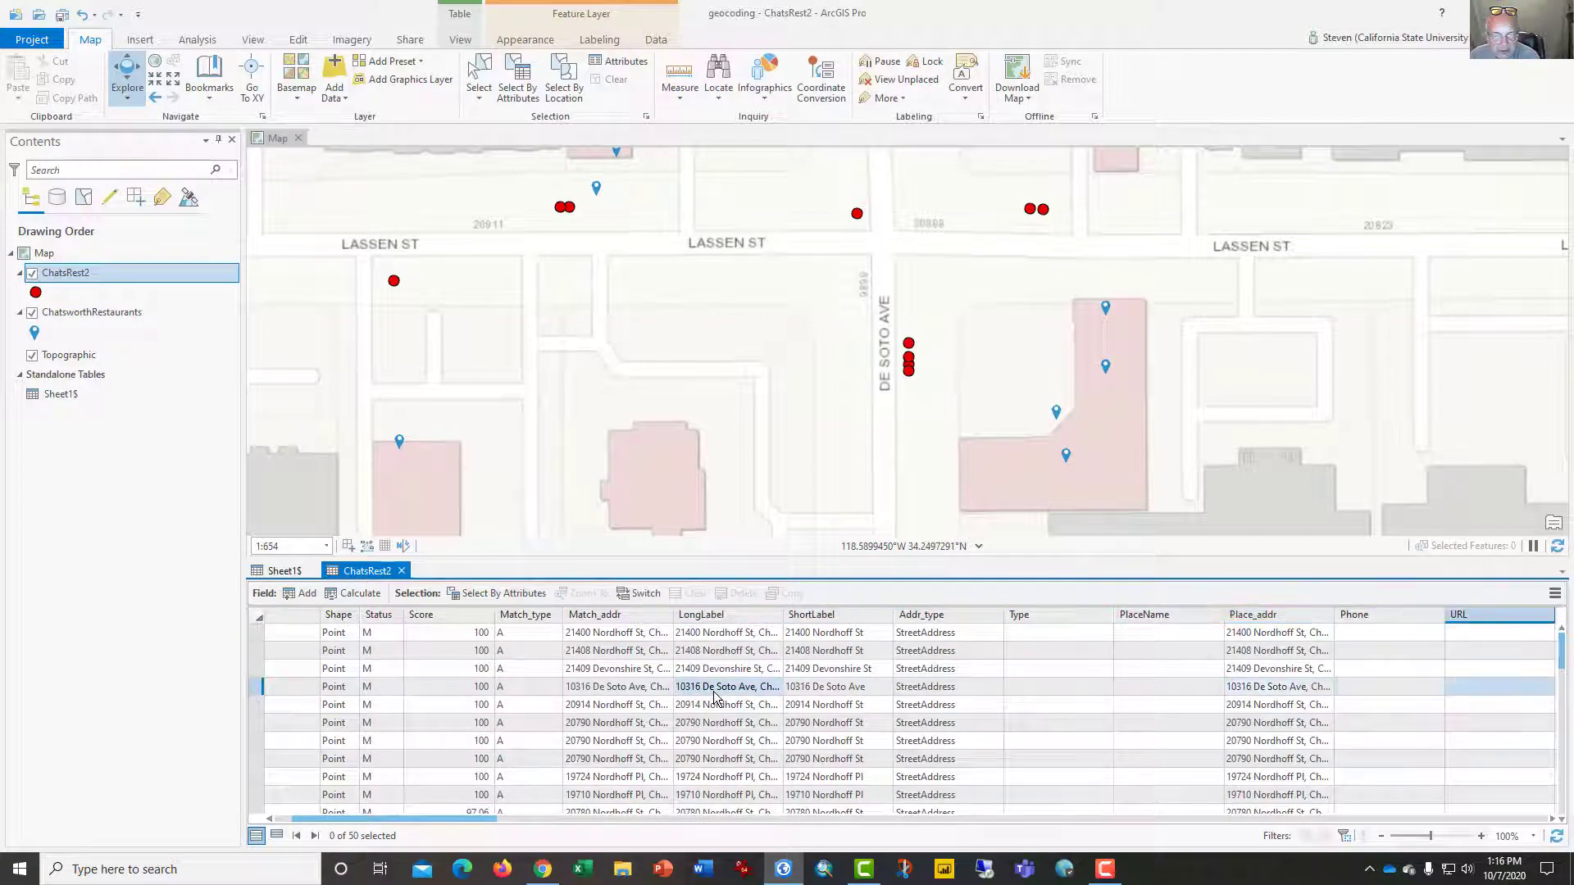
pyautogui.press('Right')
pyautogui.press('Right')
pyautogui.press('Right')
pyautogui.press('Right')
pyautogui.press('Right')
pyautogui.press('Right')
pyautogui.press('Right')
pyautogui.press('Right')
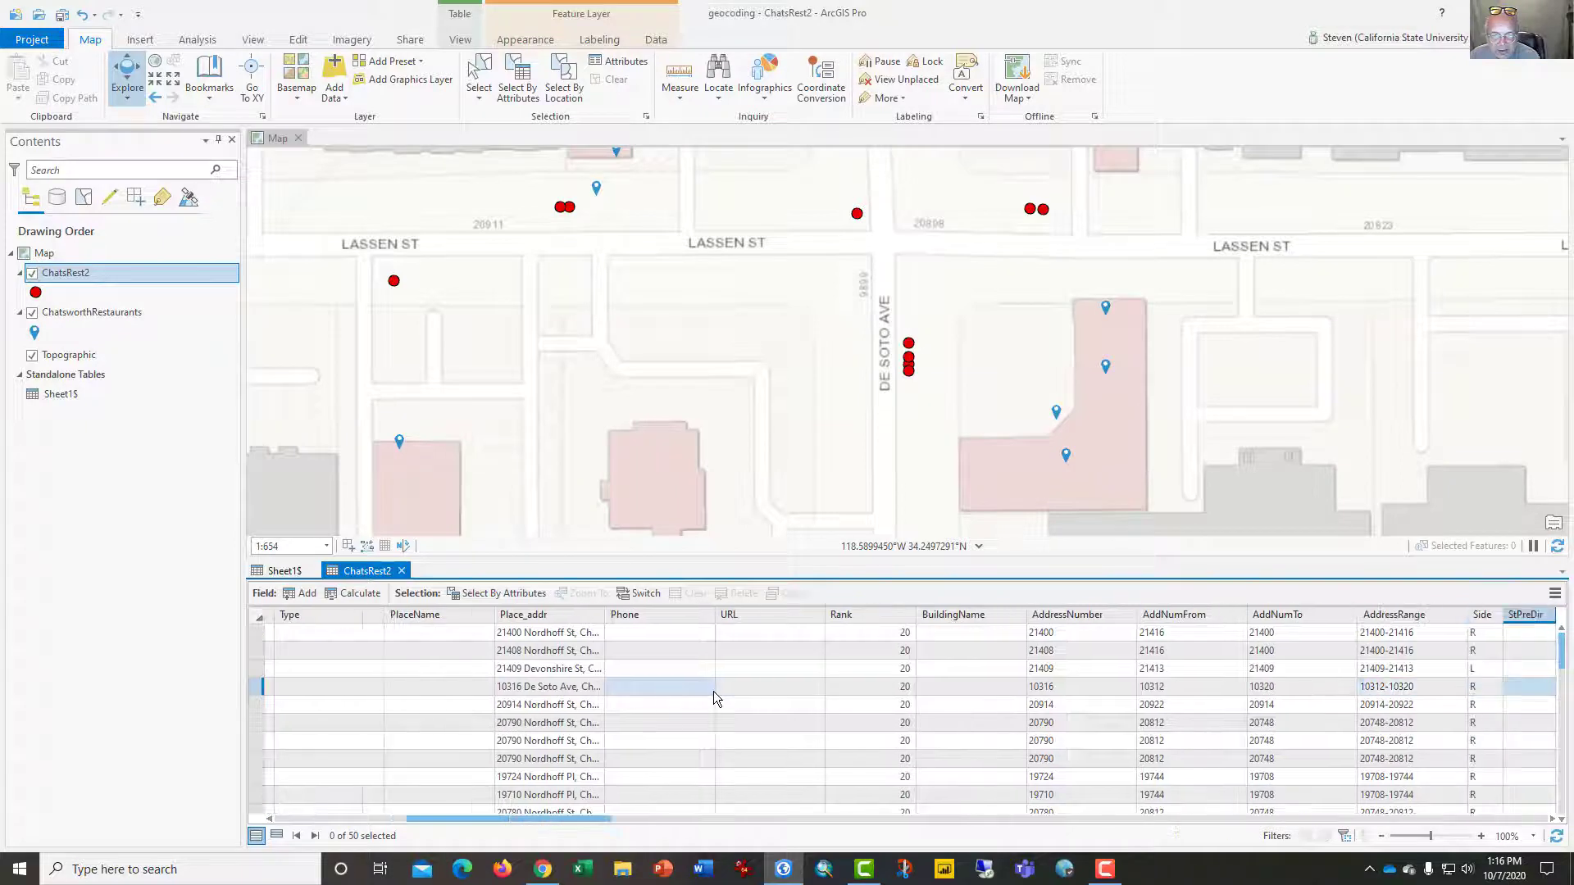
pyautogui.click(714, 688)
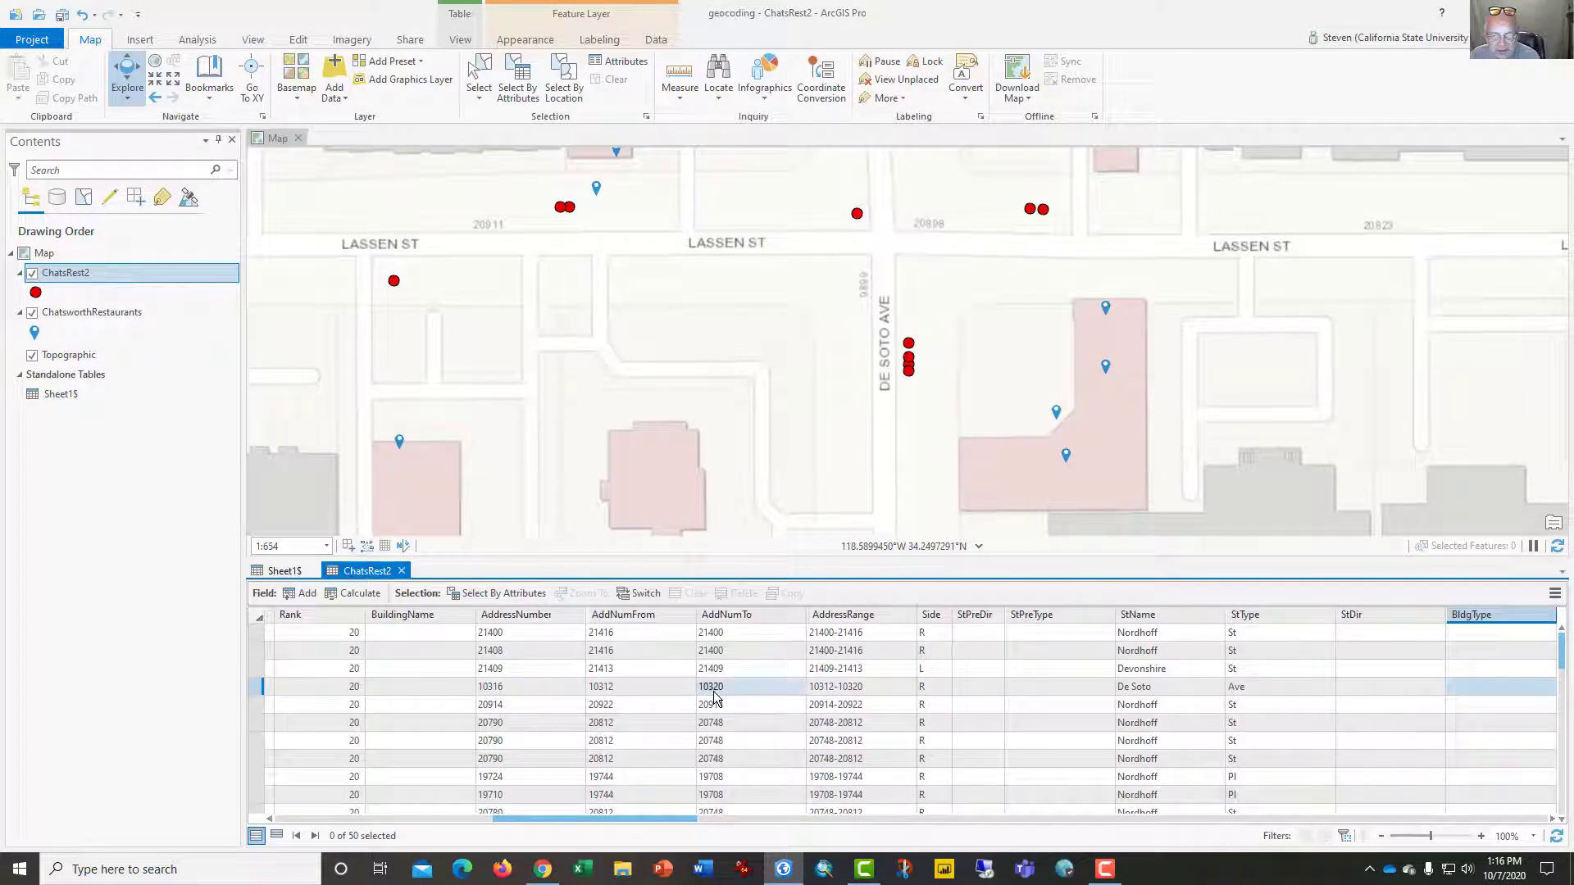
# Continue past RegionAbbr and Territory to the De Soto Ave record's Postal value 91311
pyautogui.press('Right')
pyautogui.press('Right')
pyautogui.press('Right')
pyautogui.press('Right')
pyautogui.press('Right')
pyautogui.press('Right')
pyautogui.press('Right')
pyautogui.press('Right')
pyautogui.press('Right')
pyautogui.press('Right')
pyautogui.press('Right')
pyautogui.press('Right')
pyautogui.press('Right')
pyautogui.press('Right')
pyautogui.press('Right')
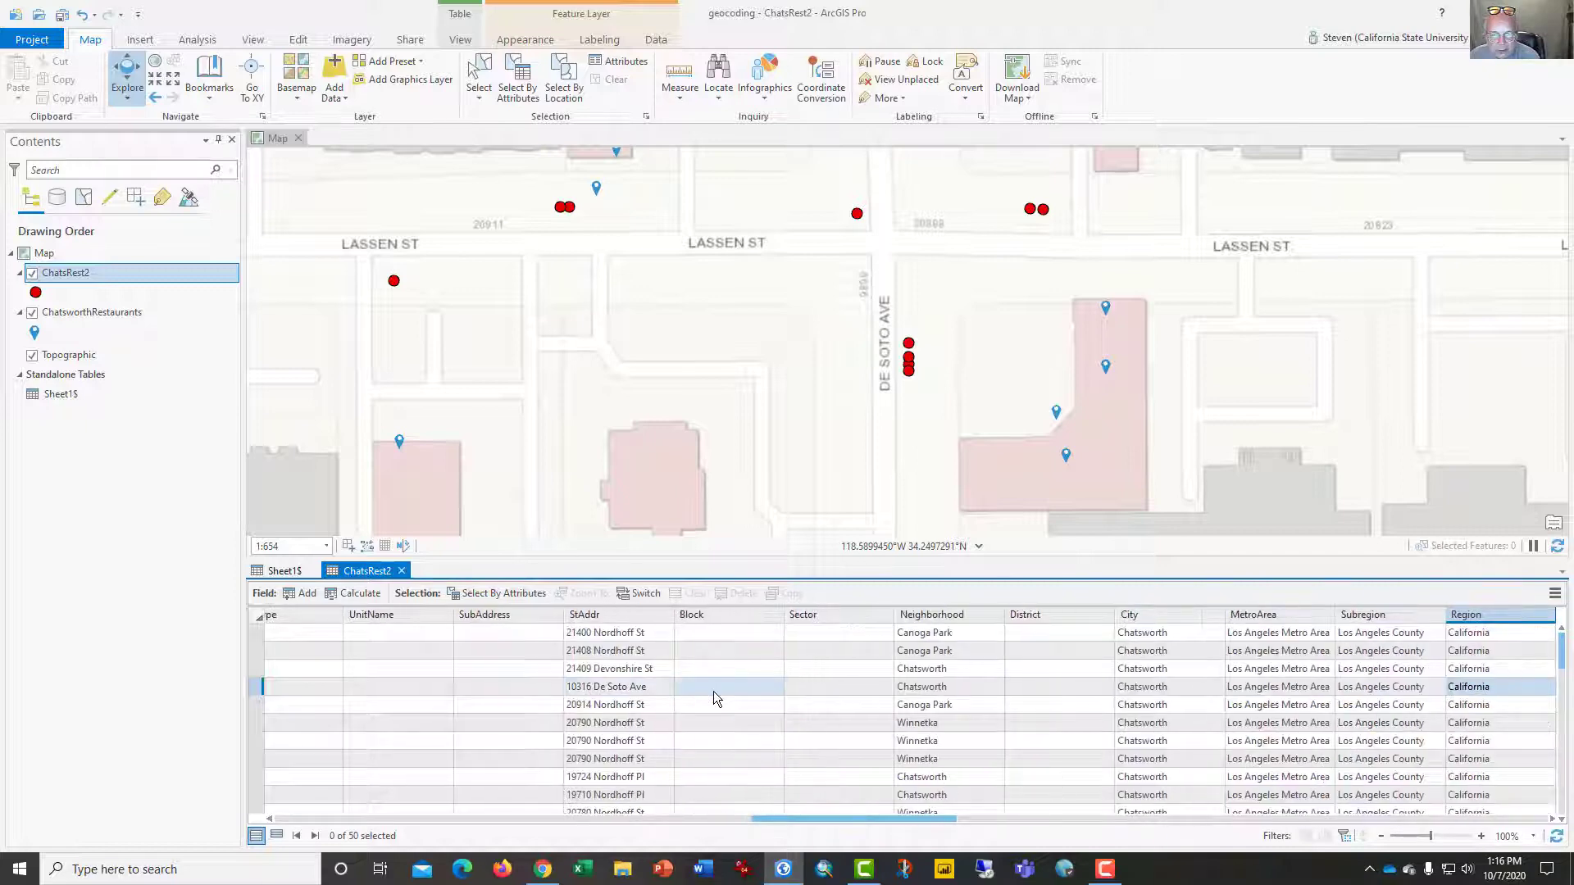
pyautogui.press('Right')
pyautogui.press('Right')
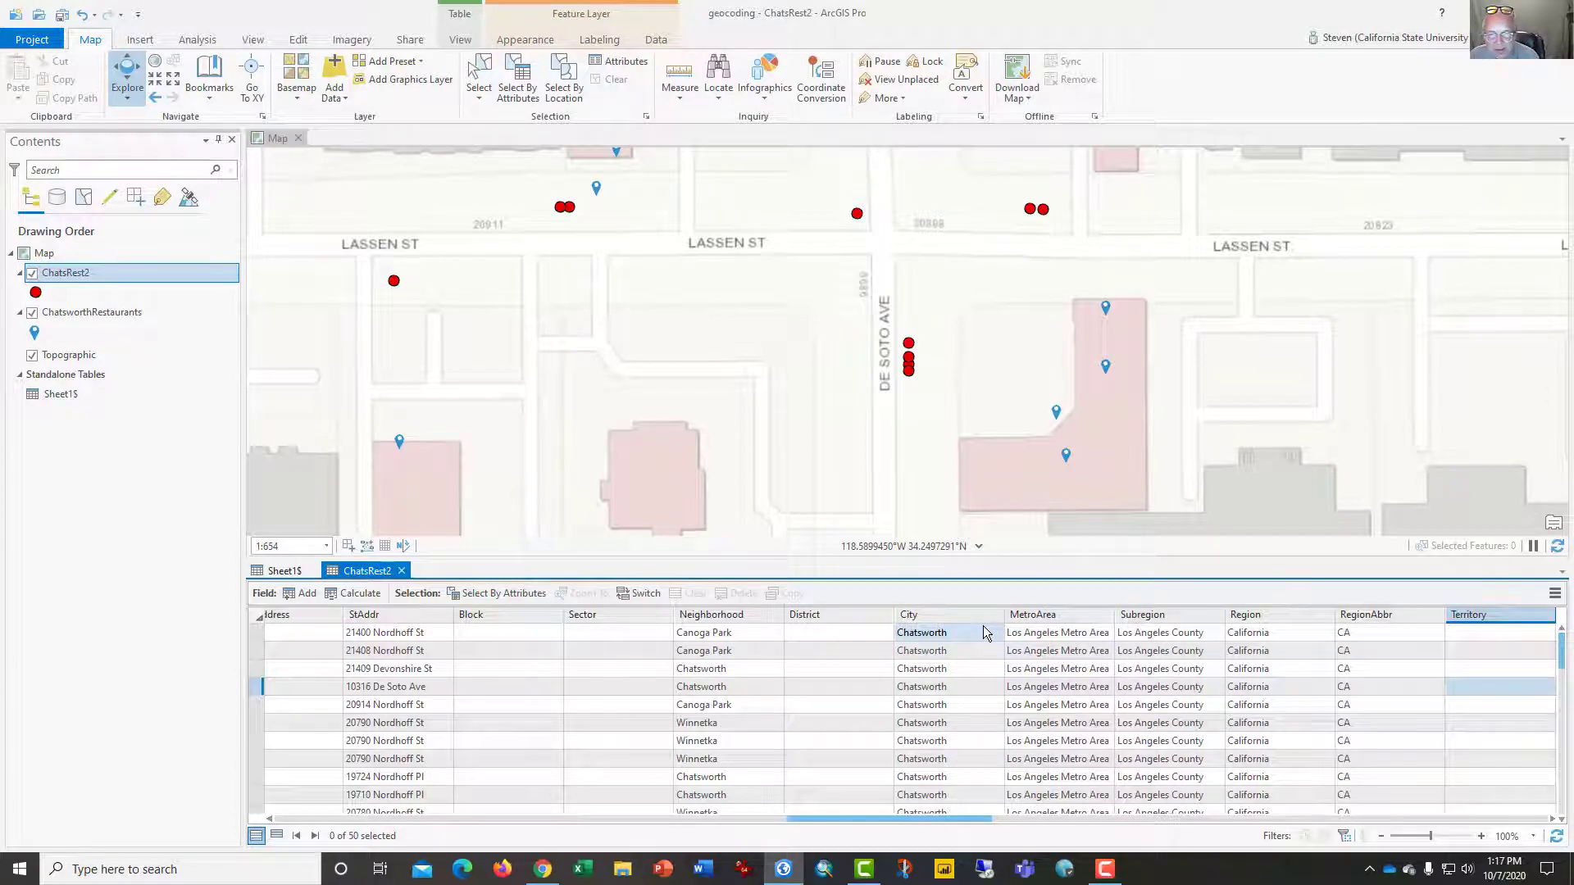
pyautogui.hscroll(5, 983, 627)
pyautogui.hscroll(4, 983, 626)
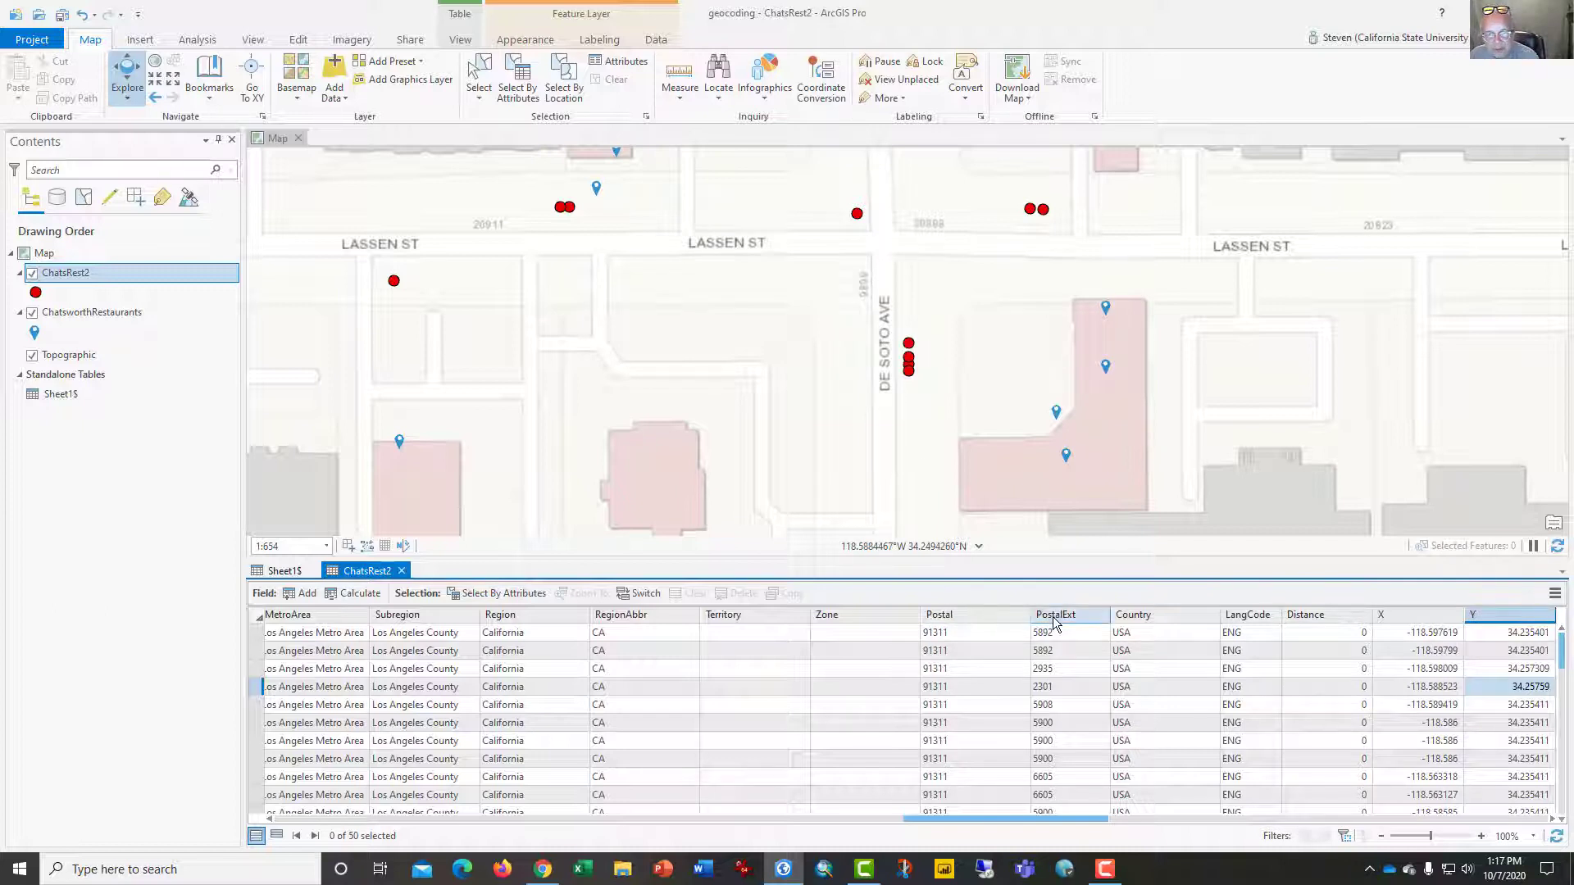
pyautogui.click(966, 614)
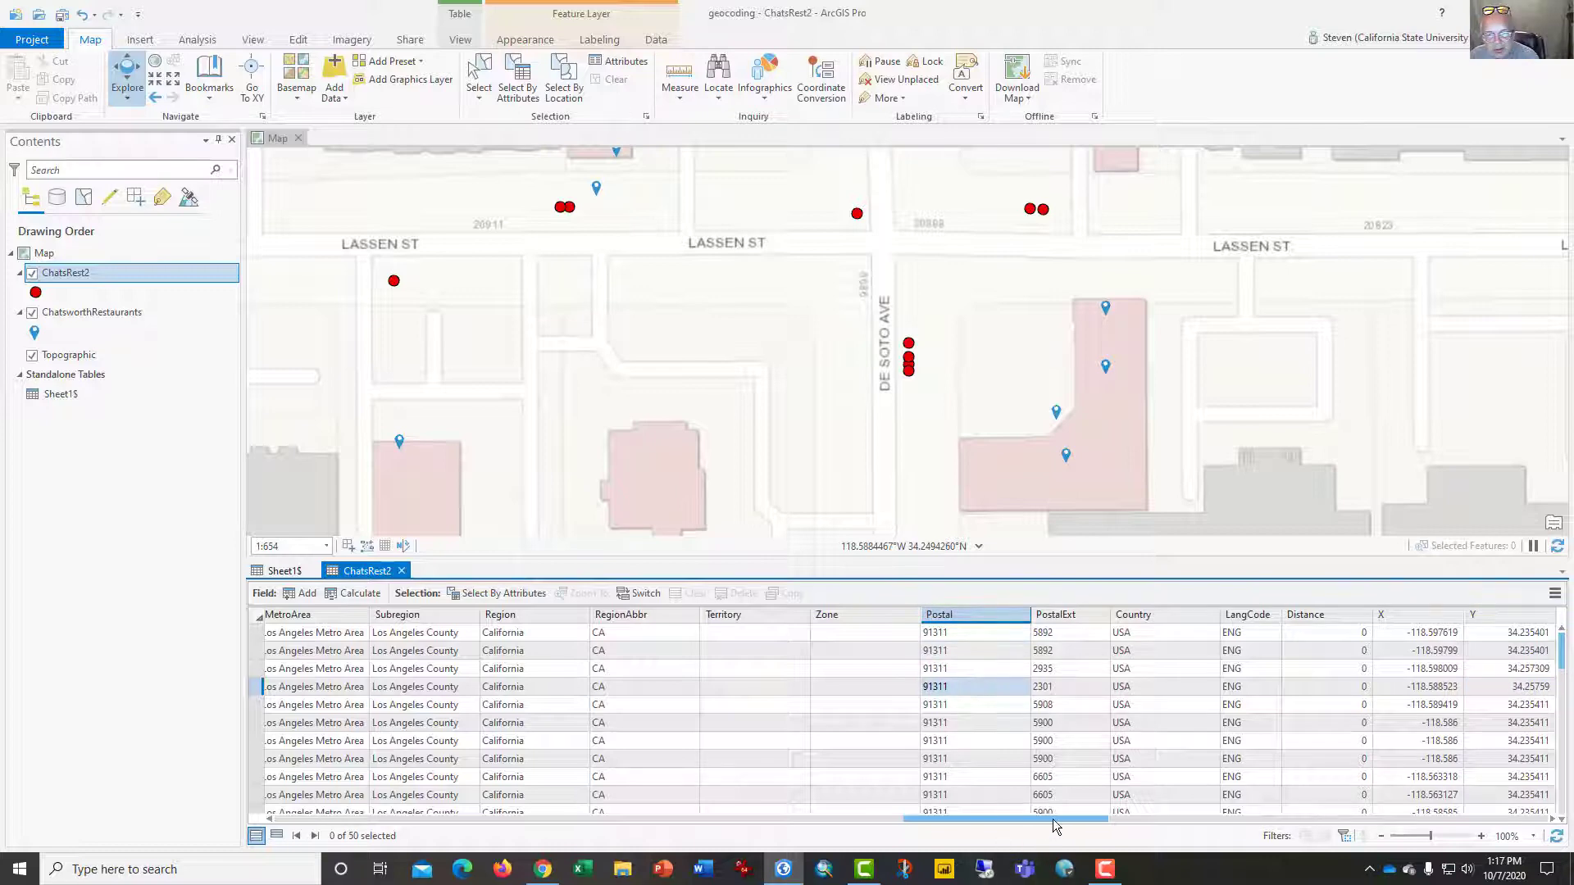